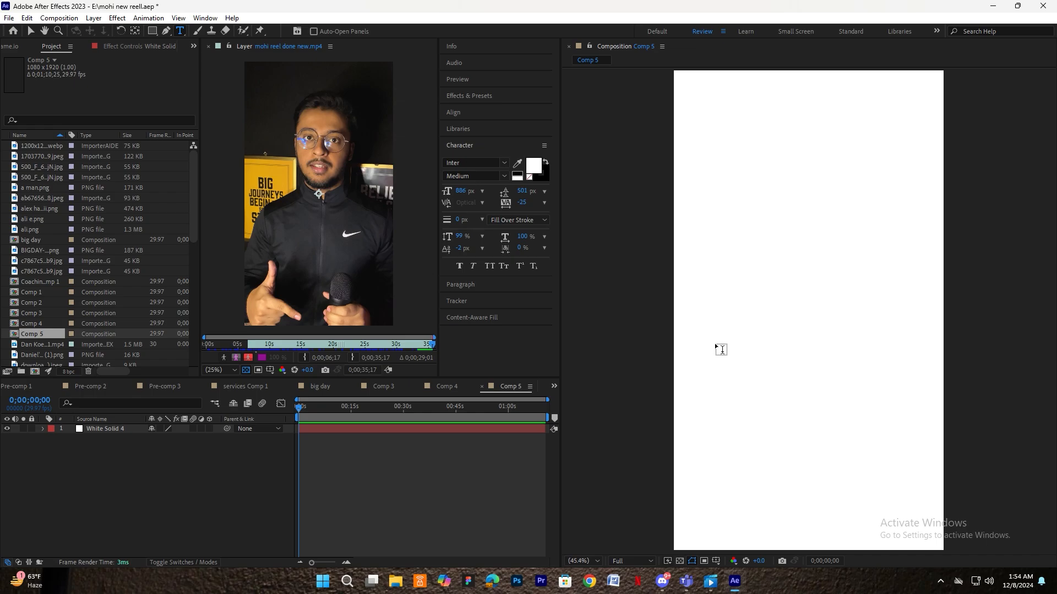
# - Type 'january' as a new text layer on the canvas and colour it black
pyautogui.click(732, 331)
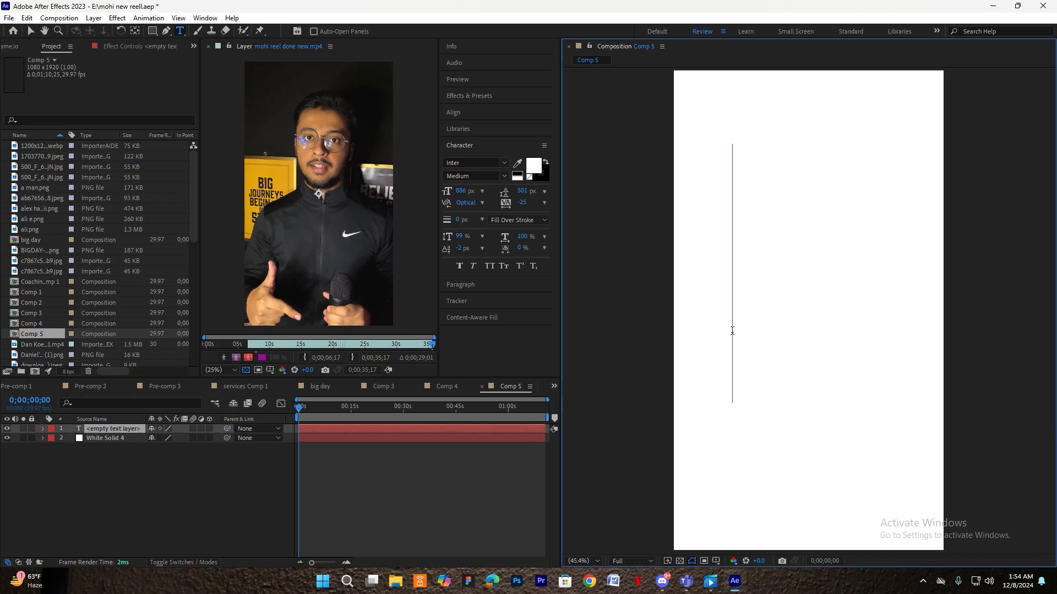
pyautogui.write('january')
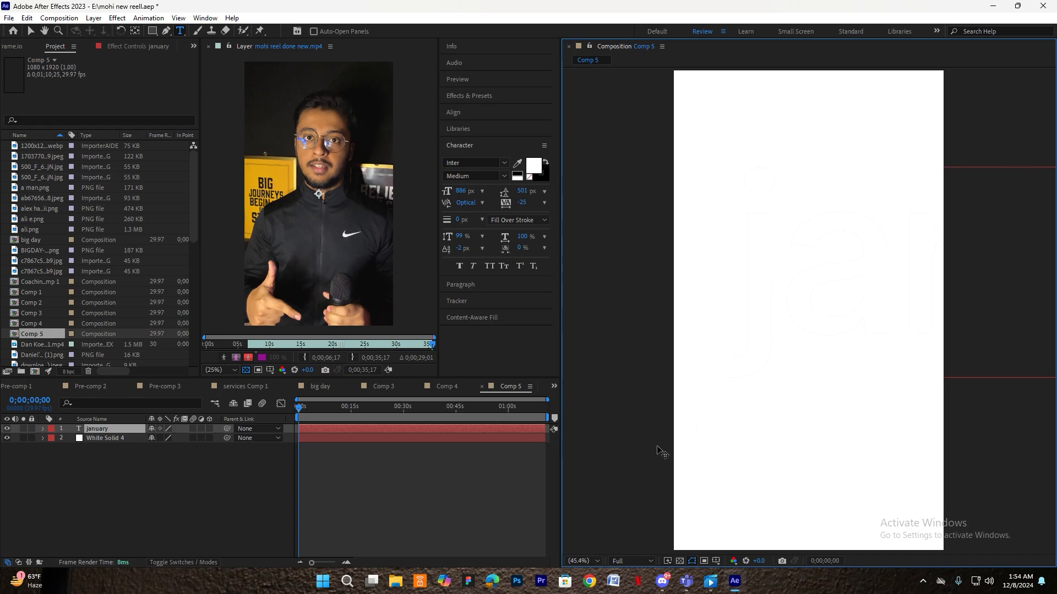
pyautogui.click(369, 503)
pyautogui.press('v')
pyautogui.click(780, 322)
pyautogui.click(530, 168)
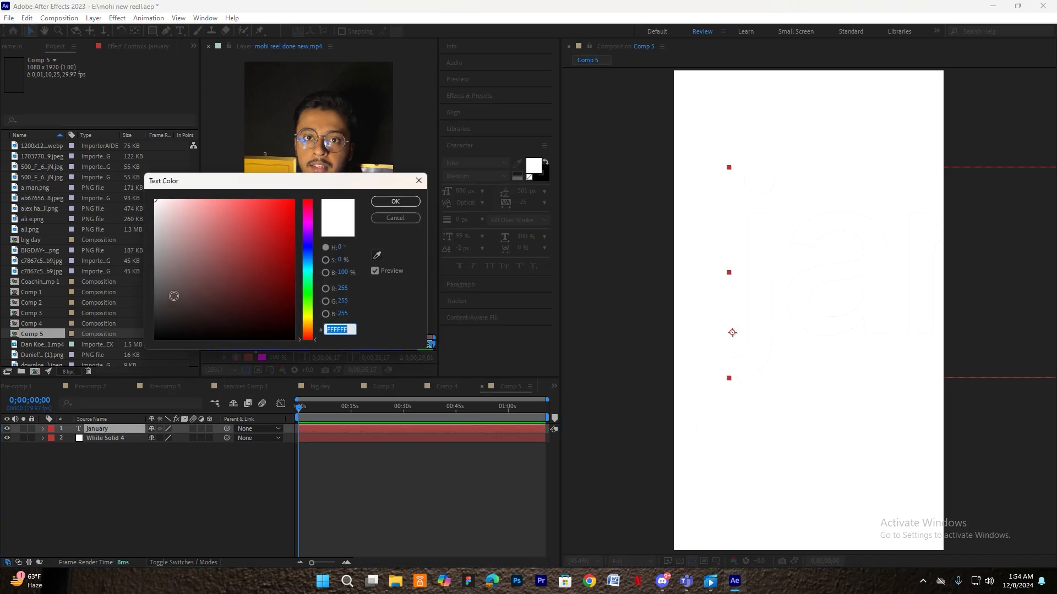
pyautogui.moveTo(172, 295); pyautogui.dragTo(155, 340)
pyautogui.click(396, 202)
pyautogui.click(383, 485)
# - Centre january horizontally and vertically in Comp 5 and scale it down to 28%
pyautogui.click(847, 287)
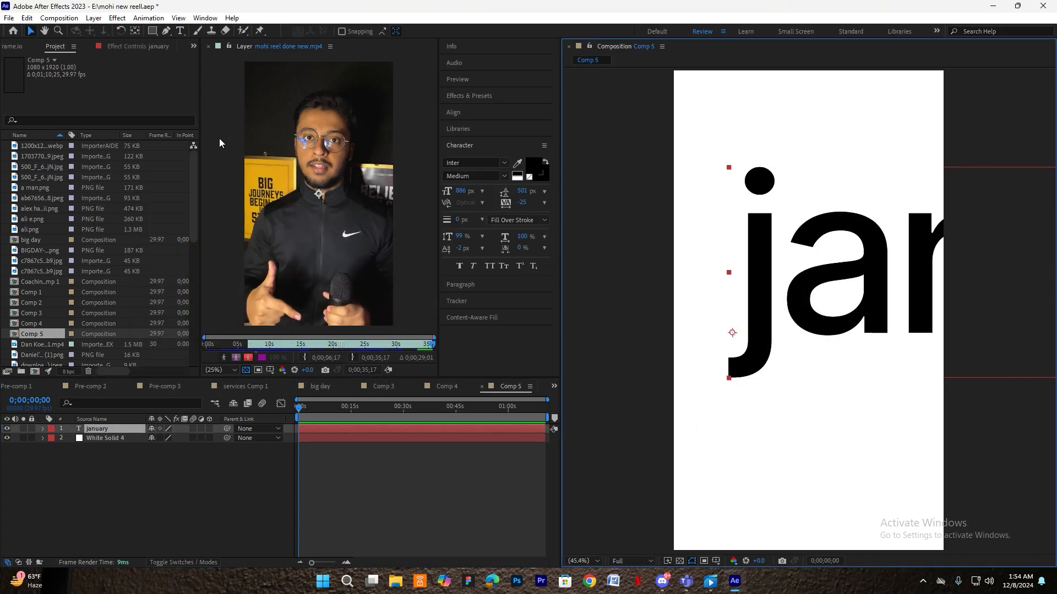
pyautogui.click(136, 32)
pyautogui.click(453, 112)
pyautogui.click(468, 139)
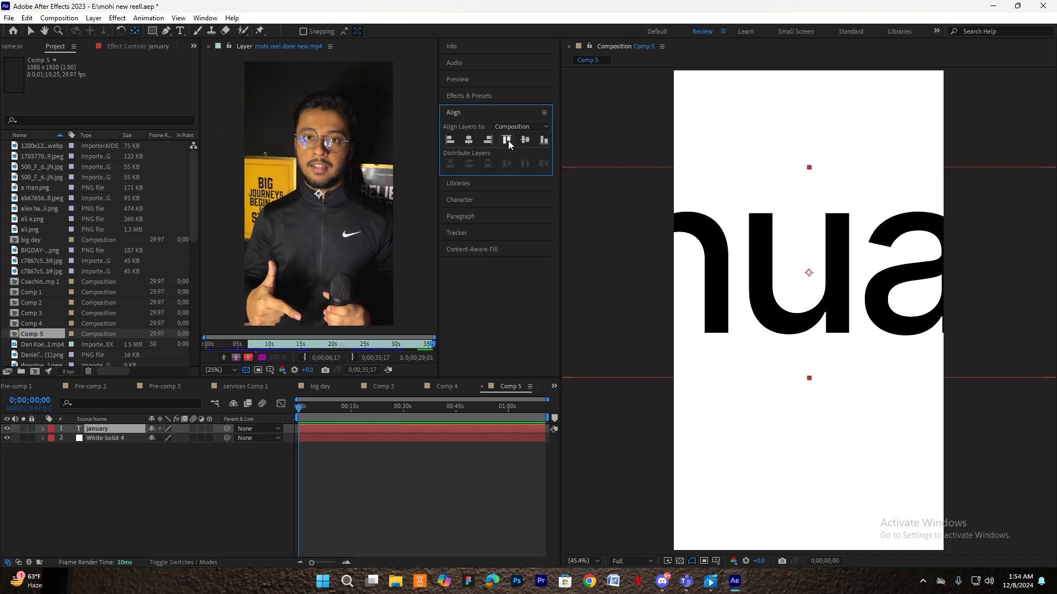
pyautogui.click(525, 139)
pyautogui.press('s')
pyautogui.moveTo(165, 438); pyautogui.dragTo(136, 447)
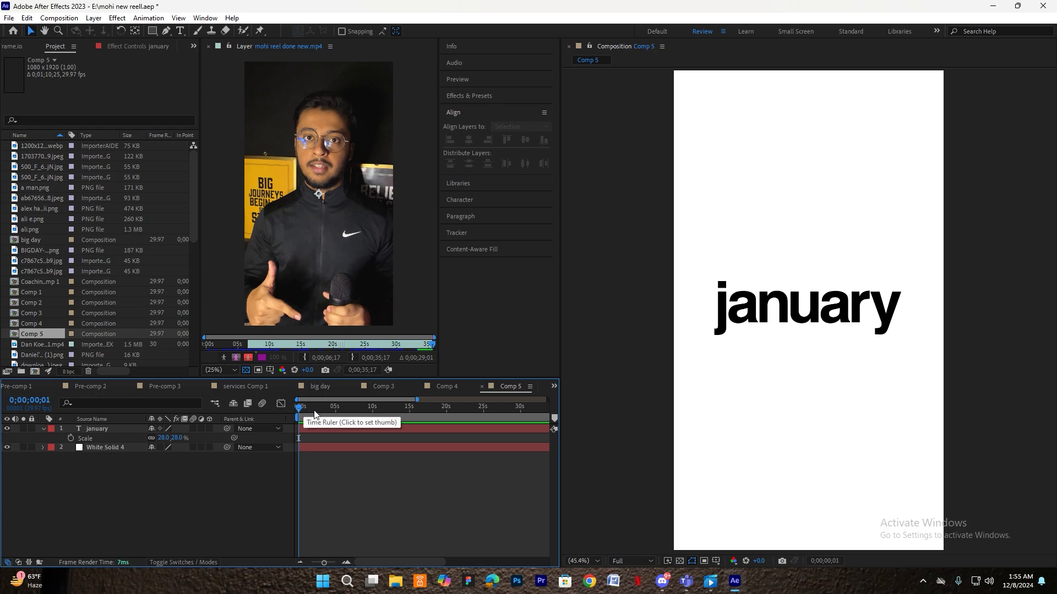
# - Move the playhead to frame 0;00;00;07, split january there, and start editing the copy's text
pyautogui.click(304, 410)
pyautogui.click(296, 410)
pyautogui.click(334, 429)
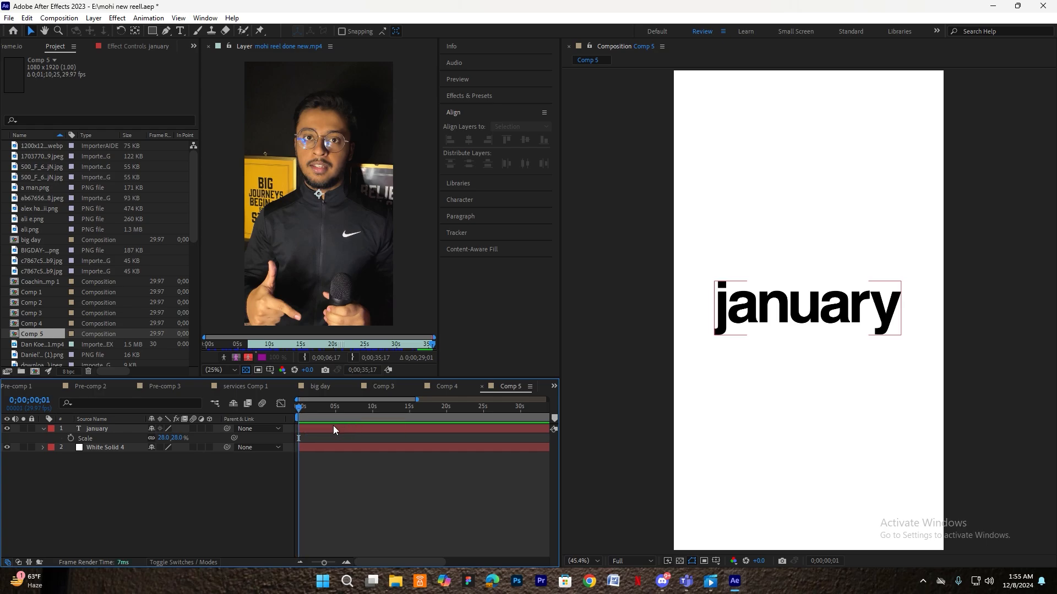
pyautogui.press('pagedown')
pyautogui.scroll(5, 318, 467)
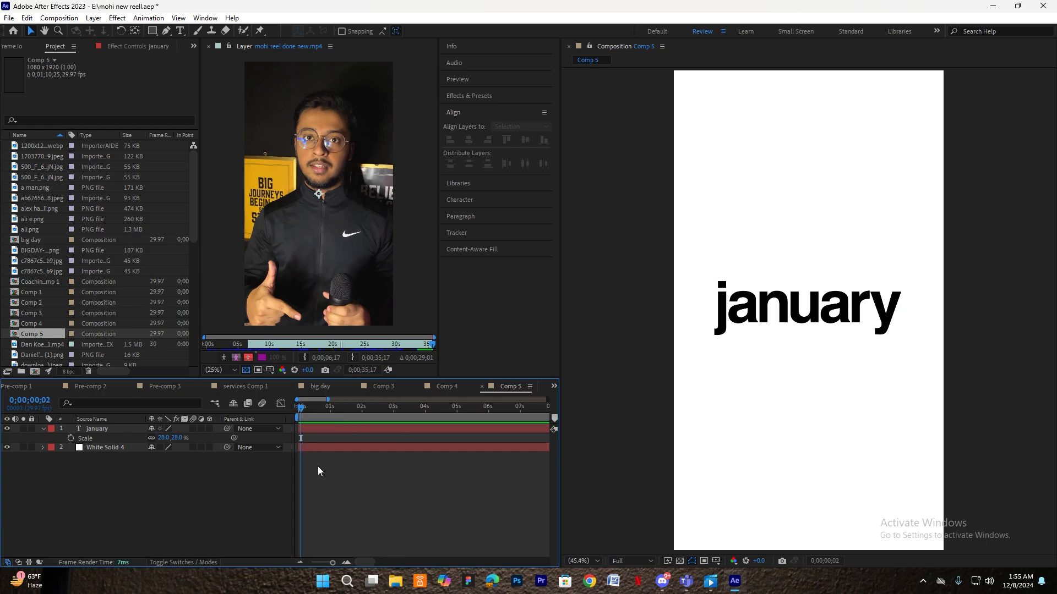
pyautogui.moveTo(360, 561); pyautogui.dragTo(333, 559)
pyautogui.moveTo(306, 408)
pyautogui.mouseDown()
pyautogui.moveTo(297, 408)
pyautogui.moveTo(317, 408)
pyautogui.moveTo(286, 409)
pyautogui.mouseUp()
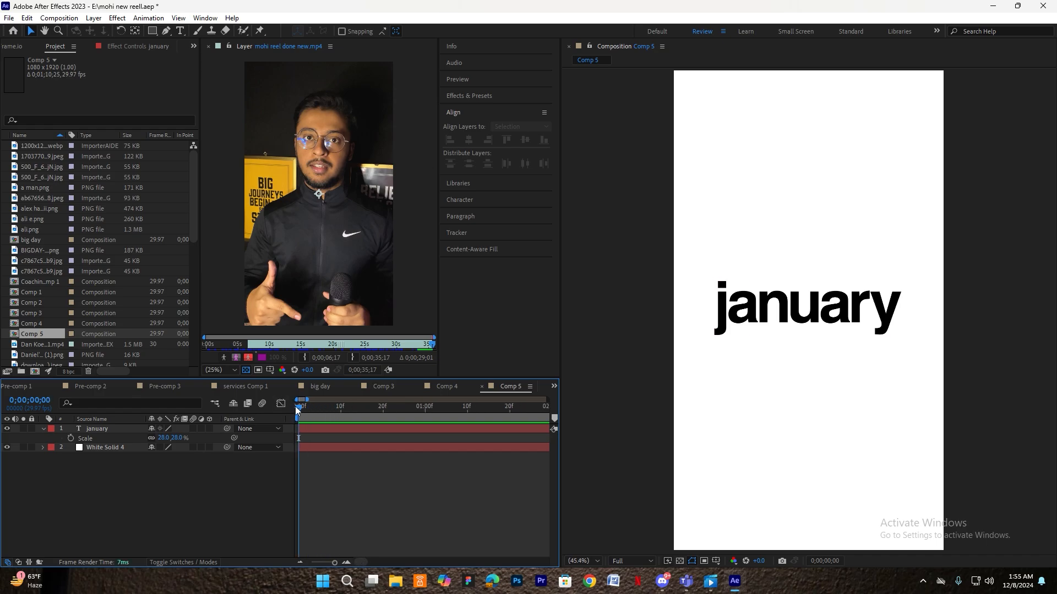
pyautogui.press('pagedown')
pyautogui.press('pagedown')
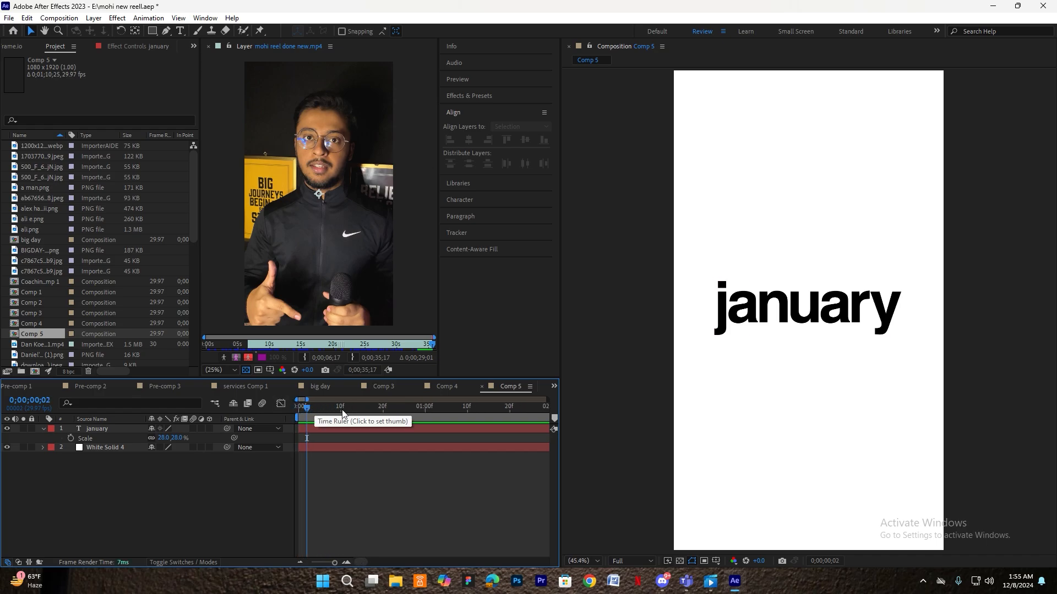
pyautogui.press('pagedown')
pyautogui.press('pagedown')
pyautogui.press('pagedown')
pyautogui.press('pagedown')
pyautogui.press('pagedown')
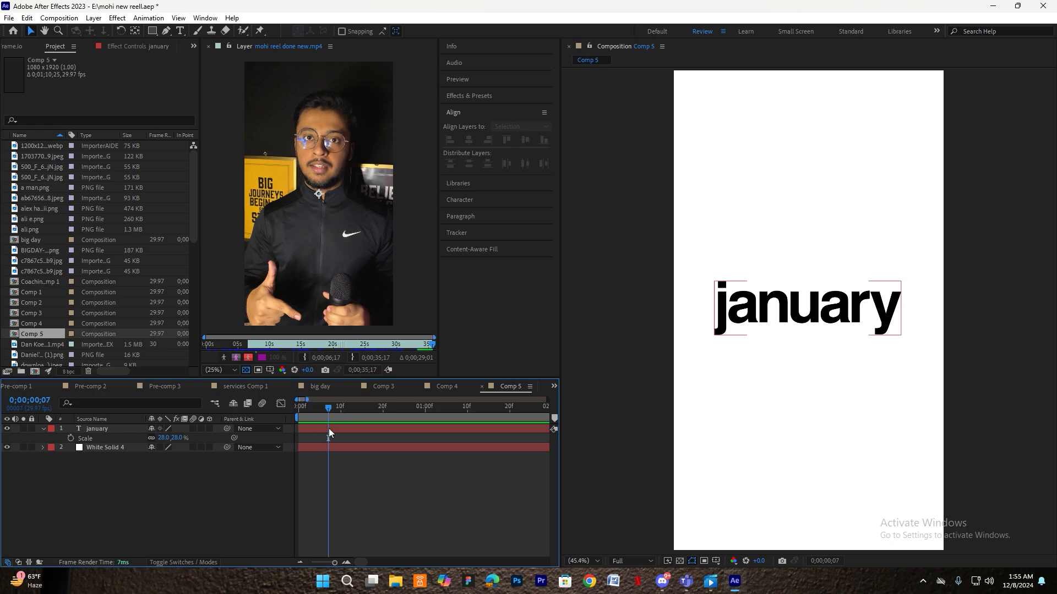
pyautogui.hotkey('ctrl', 'shift', 'd')
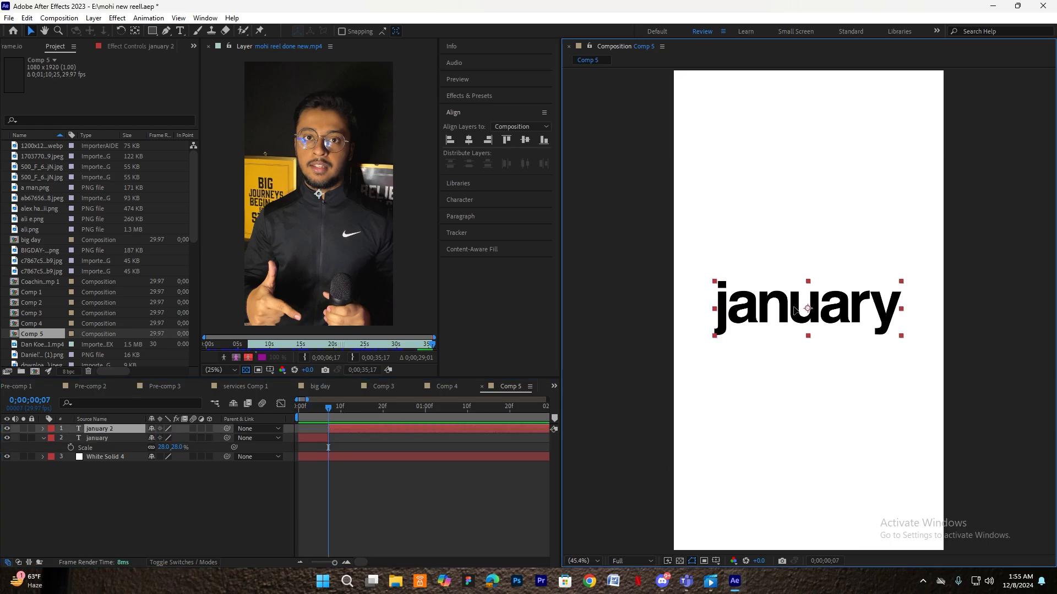
pyautogui.doubleClick(796, 311)
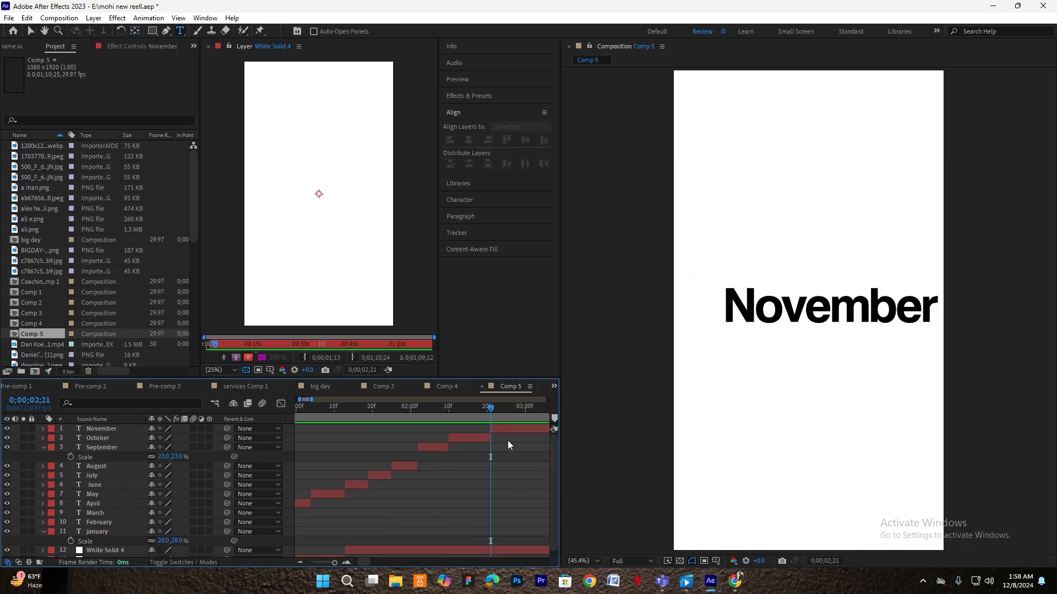
# - Retype the split copies so the staggered month layers run January through December
pyautogui.click(525, 140)
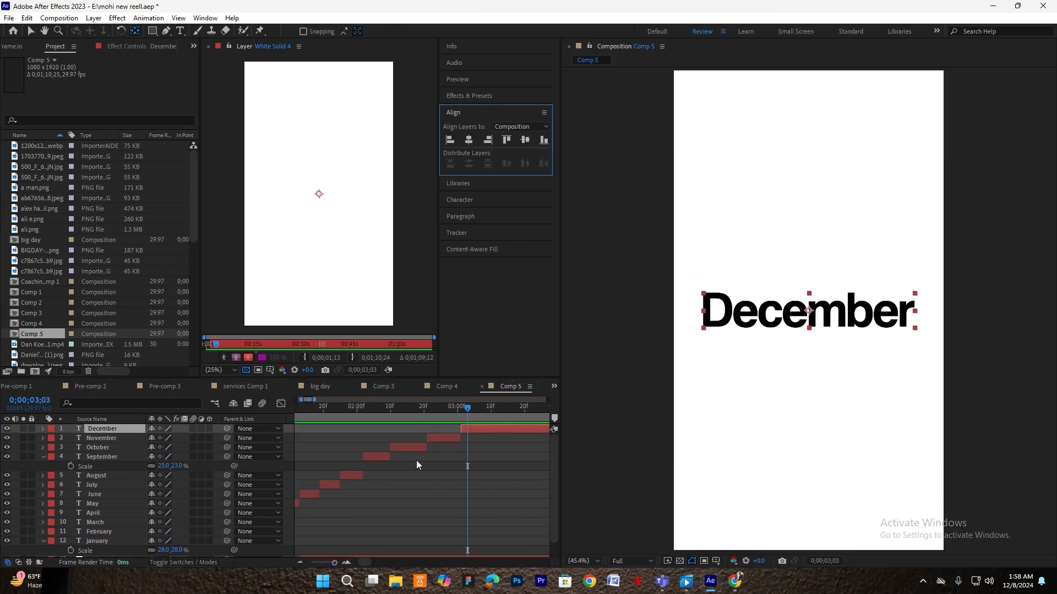
pyautogui.keyDown('alt'); pyautogui.scroll(-1, 417, 460); pyautogui.keyUp('alt')
pyautogui.moveTo(434, 410); pyautogui.dragTo(305, 426)
pyautogui.keyDown('alt'); pyautogui.scroll(1, 290, 422); pyautogui.keyUp('alt')
pyautogui.keyDown('alt'); pyautogui.scroll(1, 287, 418); pyautogui.keyUp('alt')
pyautogui.keyDown('alt'); pyautogui.scroll(-3, 342, 447); pyautogui.keyUp('alt')
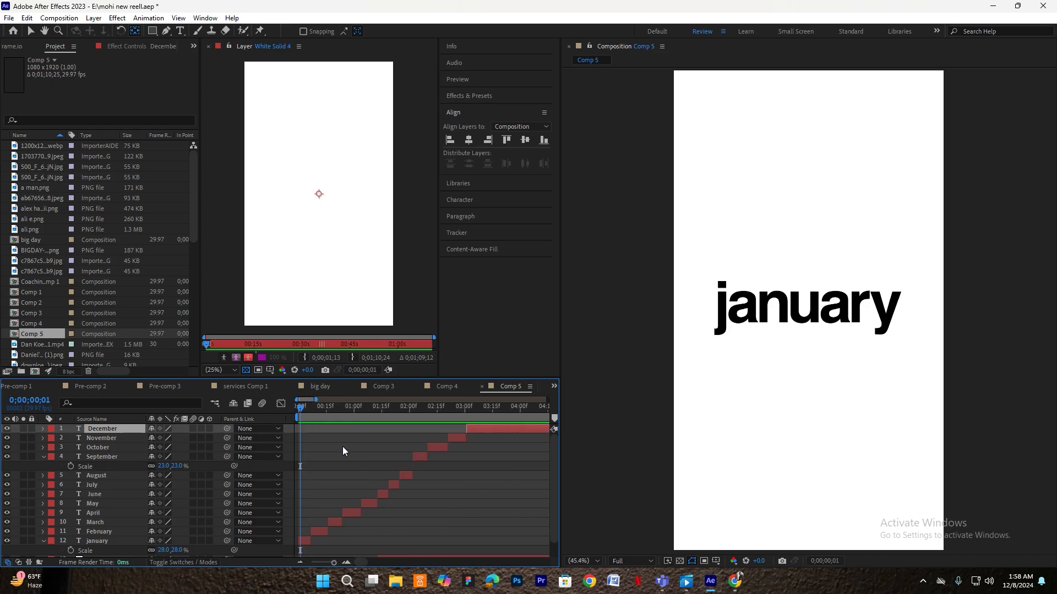
pyautogui.press('space')
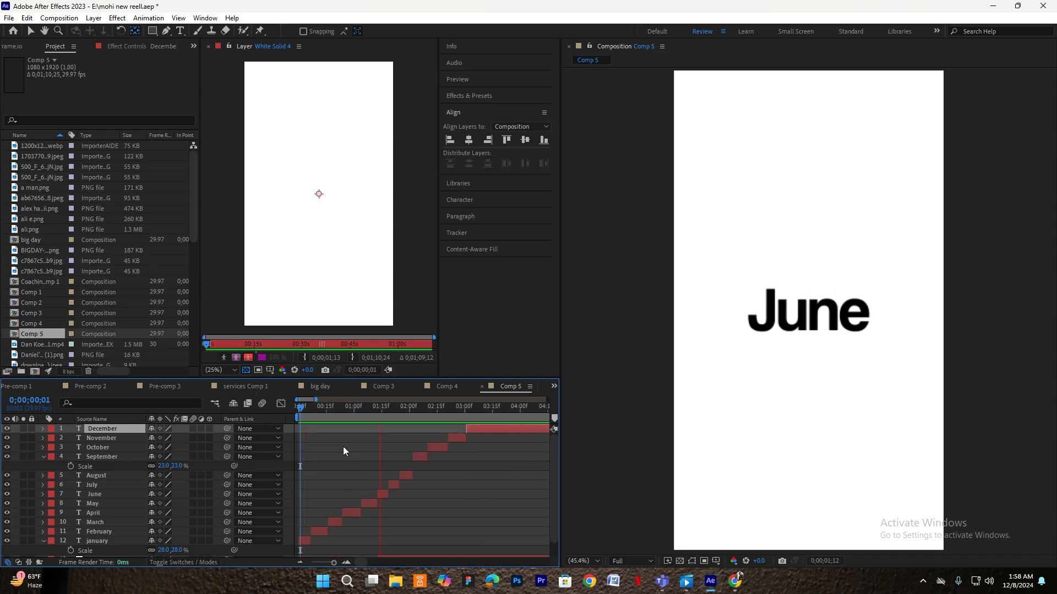
pyautogui.keyDown('alt'); pyautogui.scroll(1, 300, 486); pyautogui.keyUp('alt')
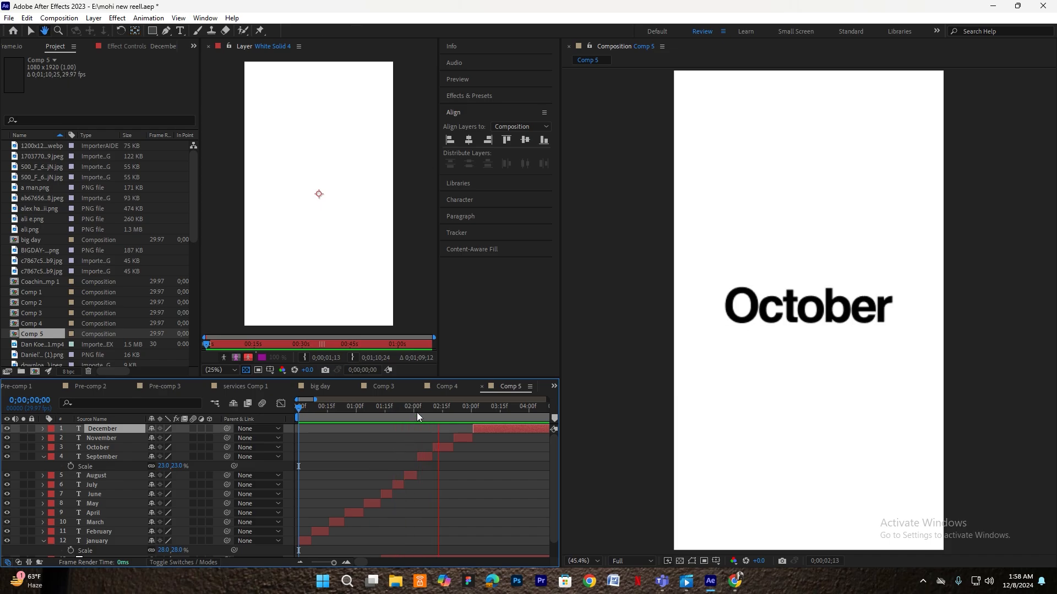
pyautogui.keyDown('alt'); pyautogui.scroll(2, 337, 451); pyautogui.keyUp('alt')
pyautogui.keyDown('alt'); pyautogui.scroll(-2, 359, 424); pyautogui.keyUp('alt')
pyautogui.press('space')
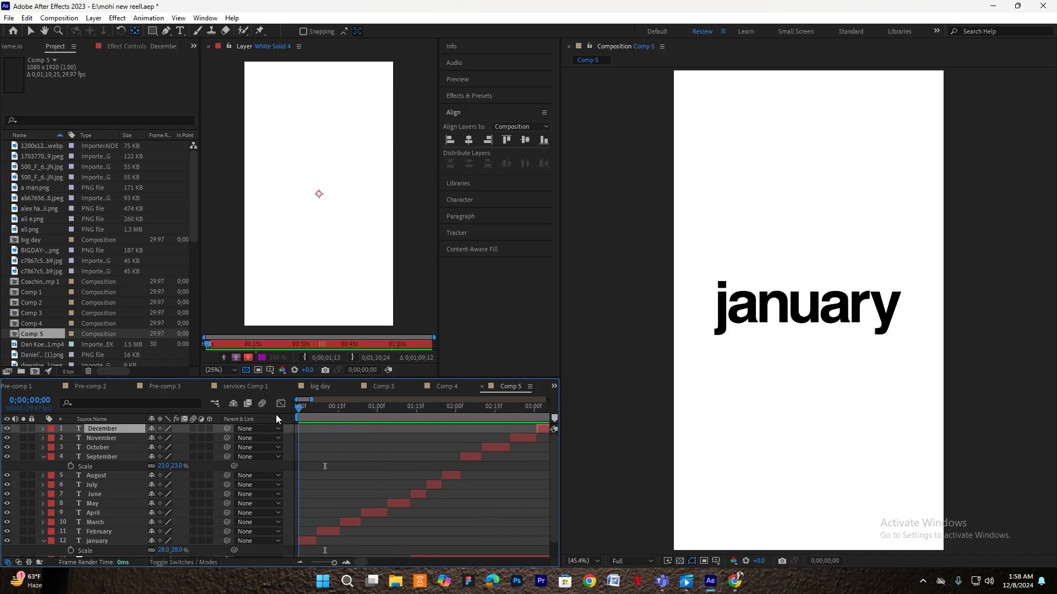
pyautogui.press('space')
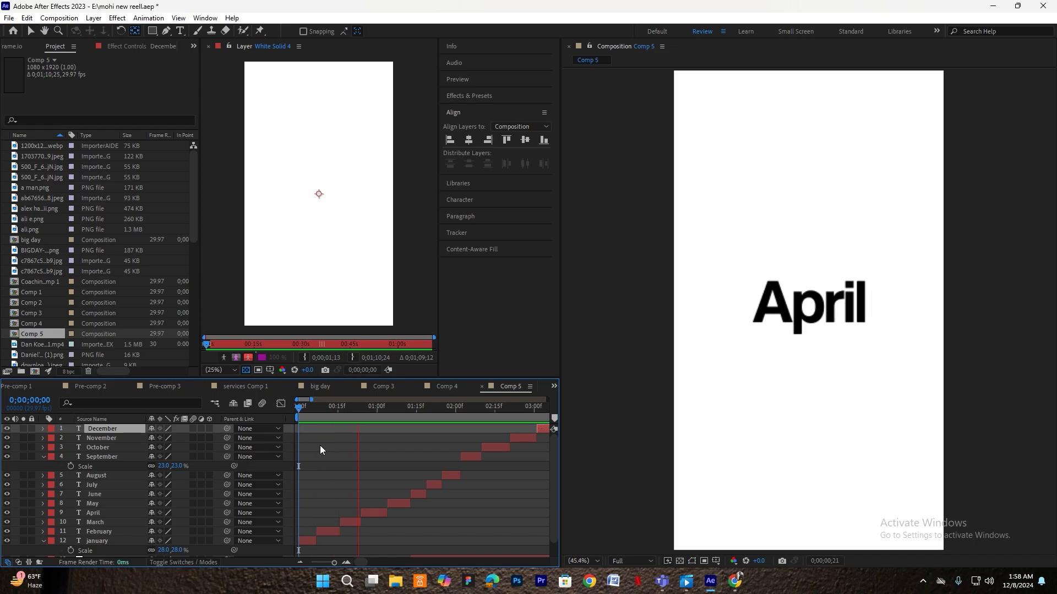
pyautogui.scroll(-1, 424, 444)
pyautogui.keyDown('alt'); pyautogui.scroll(-1, 425, 443); pyautogui.keyUp('alt')
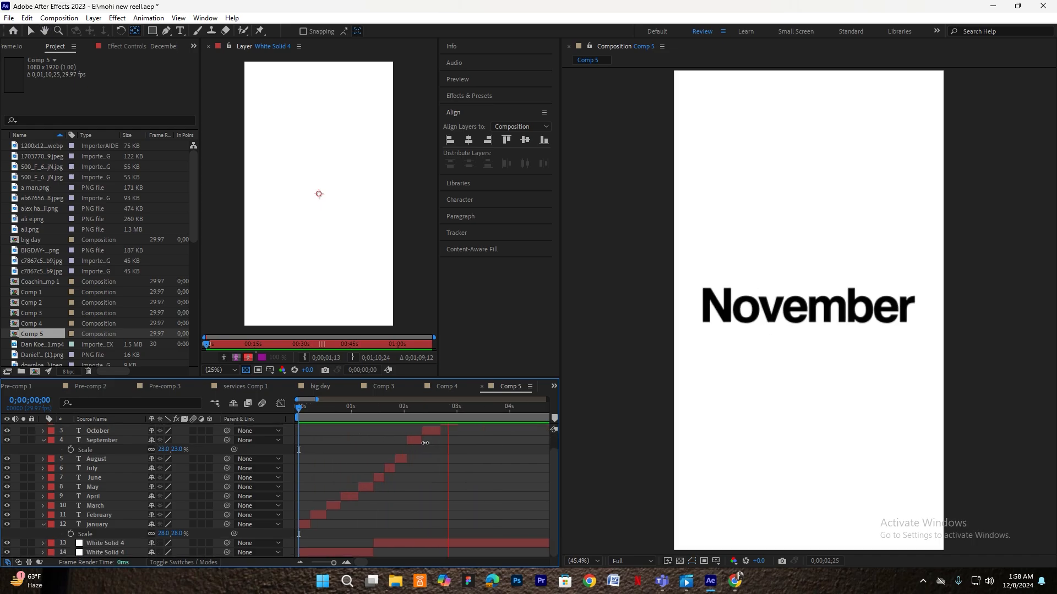
pyautogui.click(366, 409)
pyautogui.scroll(1, 378, 439)
pyautogui.click(379, 442)
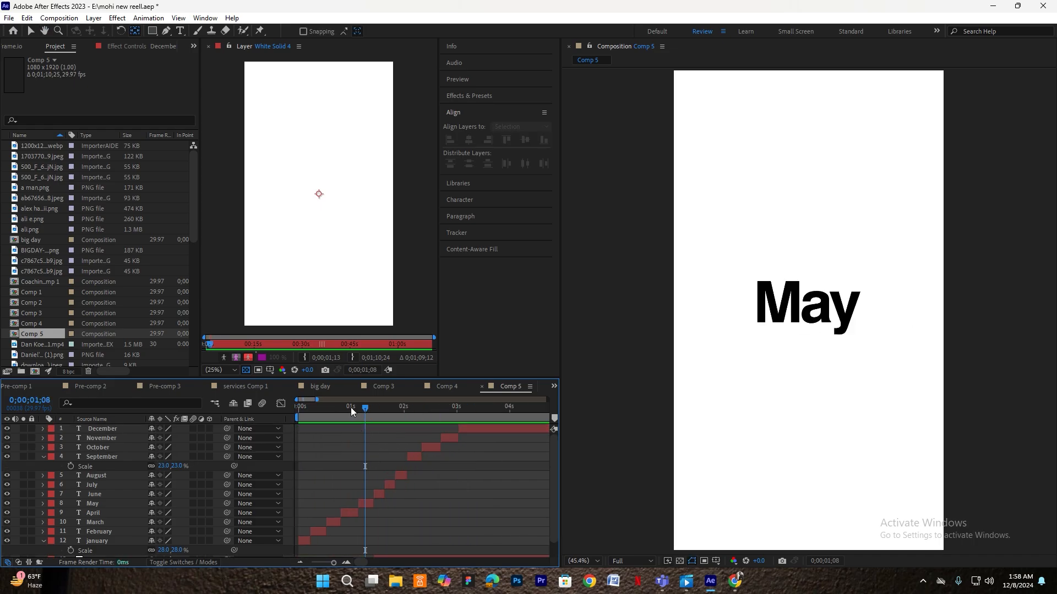
pyautogui.press('Home')
pyautogui.press('g')
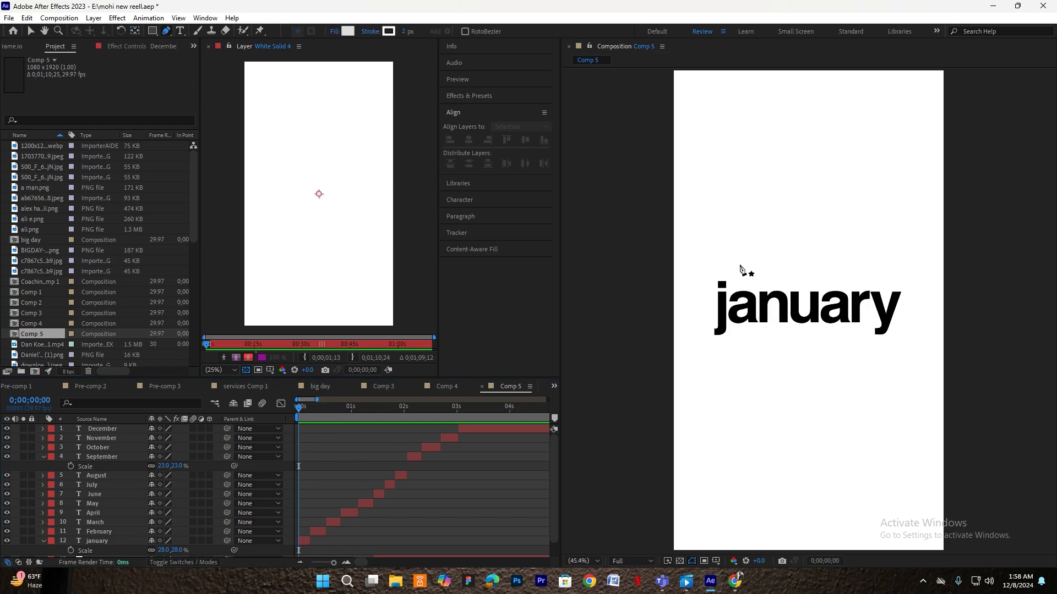
# - Draw a horizontal line above january with a thick red stroke
pyautogui.click(736, 267)
pyautogui.keyDown('shift'); pyautogui.click(853, 270); pyautogui.keyUp('shift')
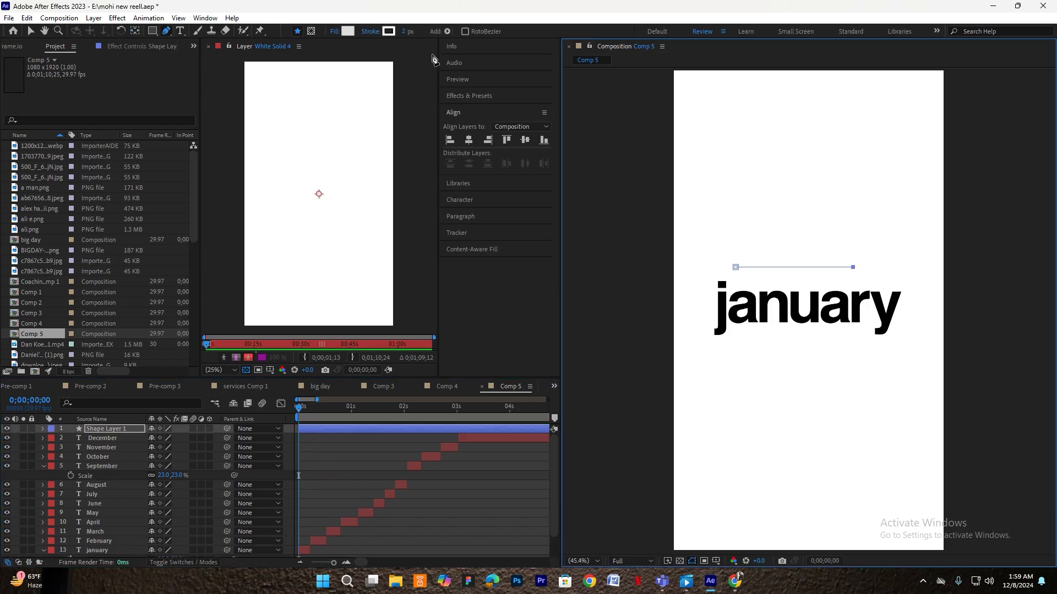
pyautogui.click(389, 31)
pyautogui.click(397, 200)
pyautogui.moveTo(411, 35); pyautogui.dragTo(462, 33)
# - Centre the red bar horizontally in the comp, then thicken and enlarge it
pyautogui.press('v')
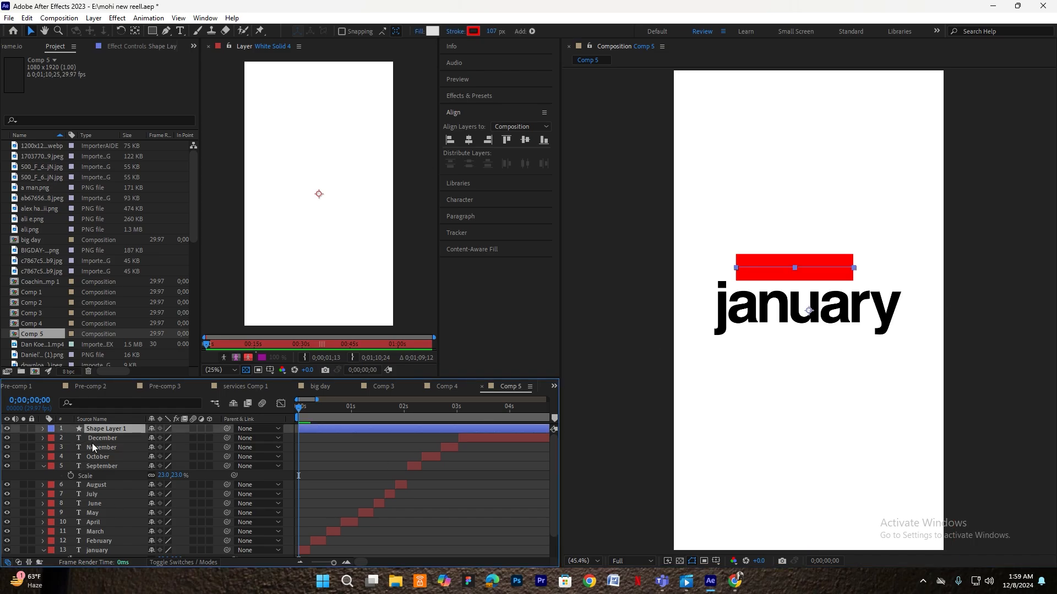
pyautogui.moveTo(773, 267); pyautogui.dragTo(786, 265)
pyautogui.doubleClick(135, 31)
pyautogui.click(468, 140)
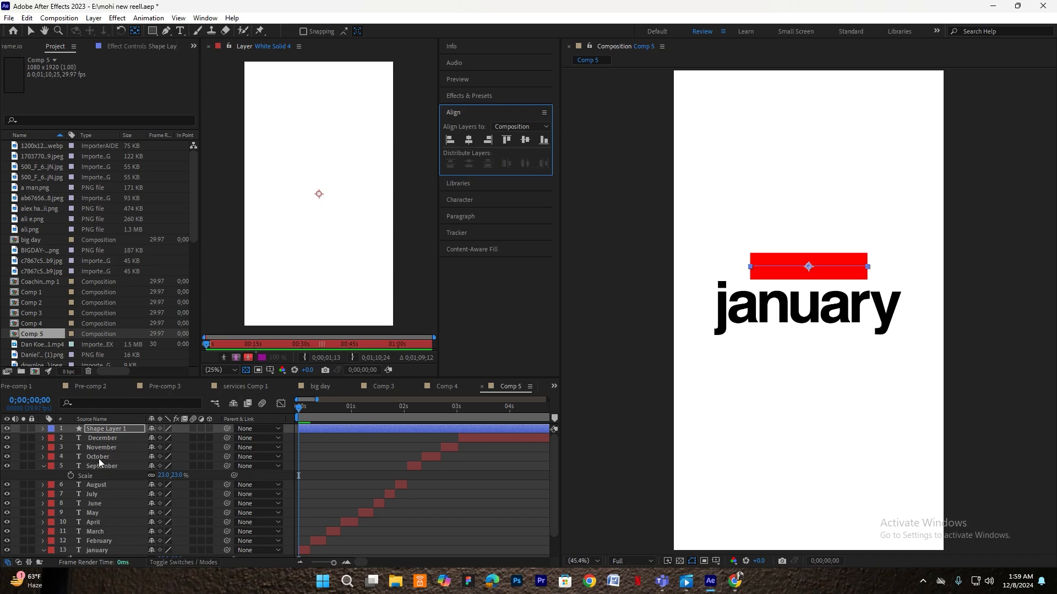
pyautogui.click(109, 431)
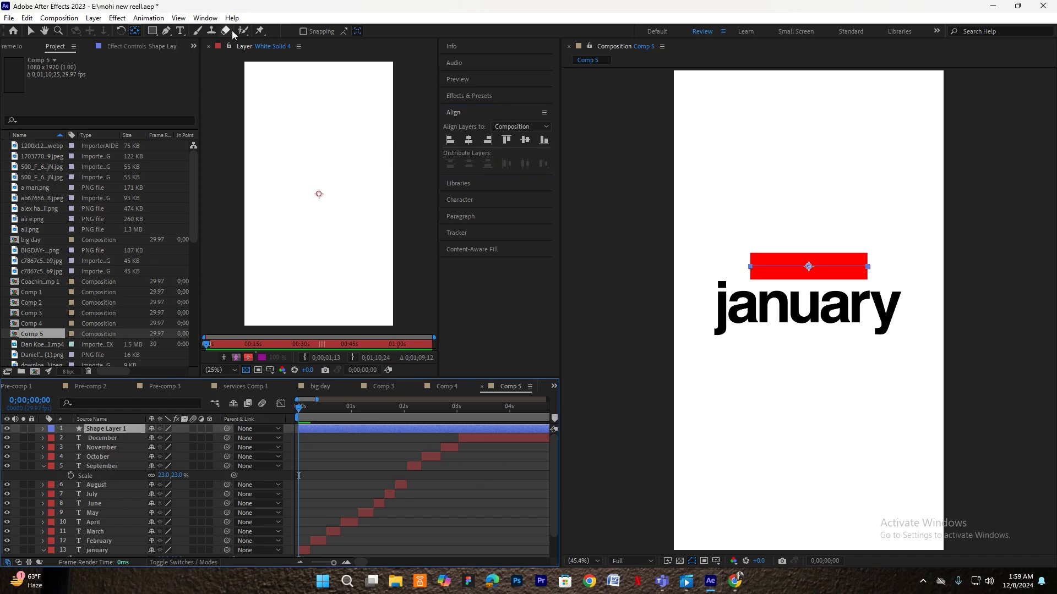
pyautogui.click(152, 31)
pyautogui.moveTo(414, 33); pyautogui.dragTo(430, 33)
pyautogui.click(501, 496)
pyautogui.click(93, 428)
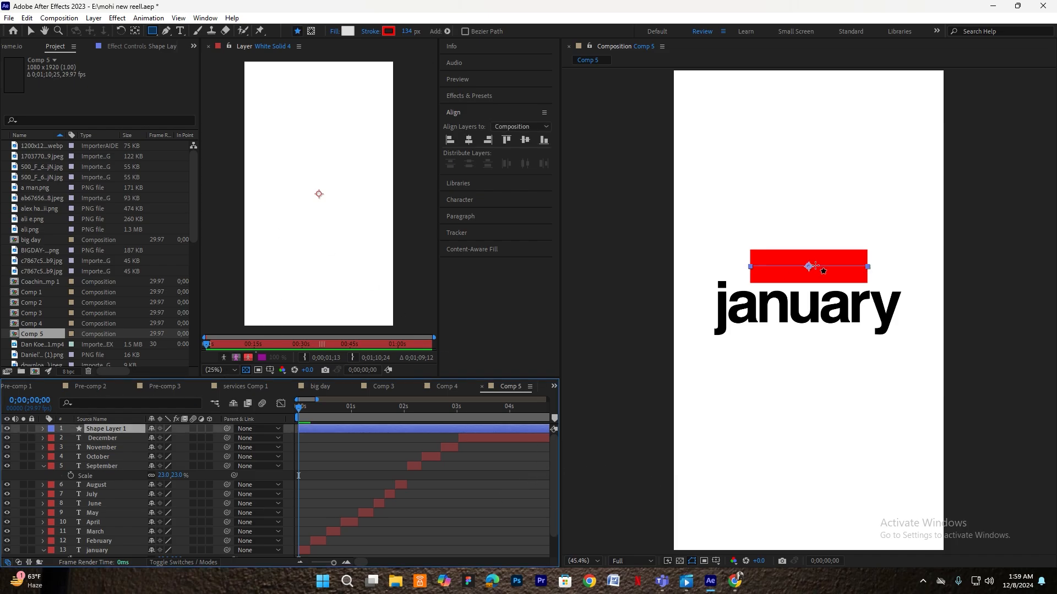
pyautogui.press('v')
pyautogui.moveTo(867, 266); pyautogui.dragTo(877, 268)
# - Add an 'its almost' text layer, centre it horizontally, and scale it down
pyautogui.click(489, 491)
pyautogui.click(180, 32)
pyautogui.click(762, 438)
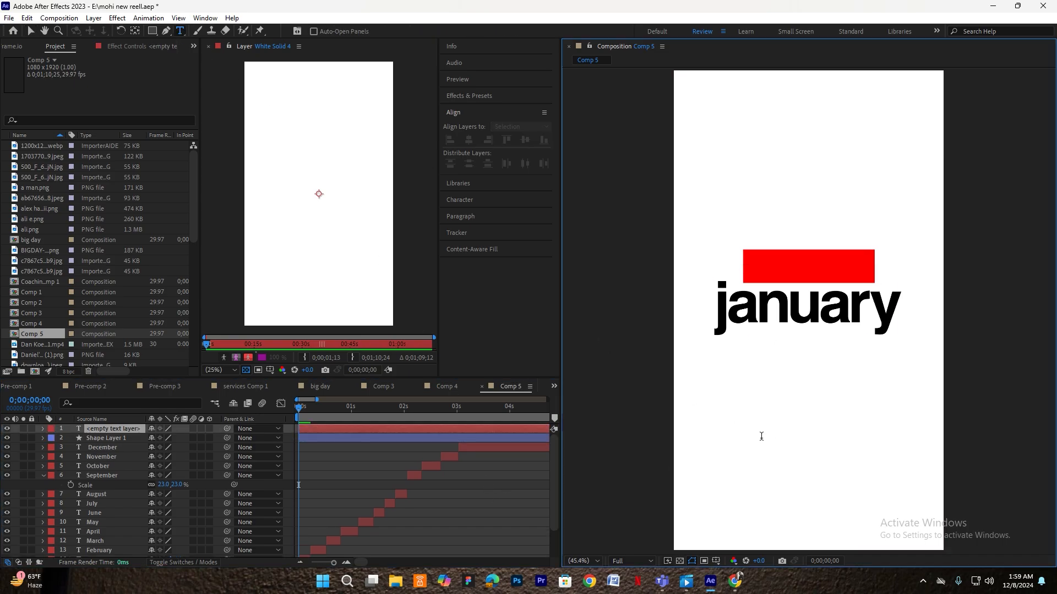
pyautogui.write('its almost')
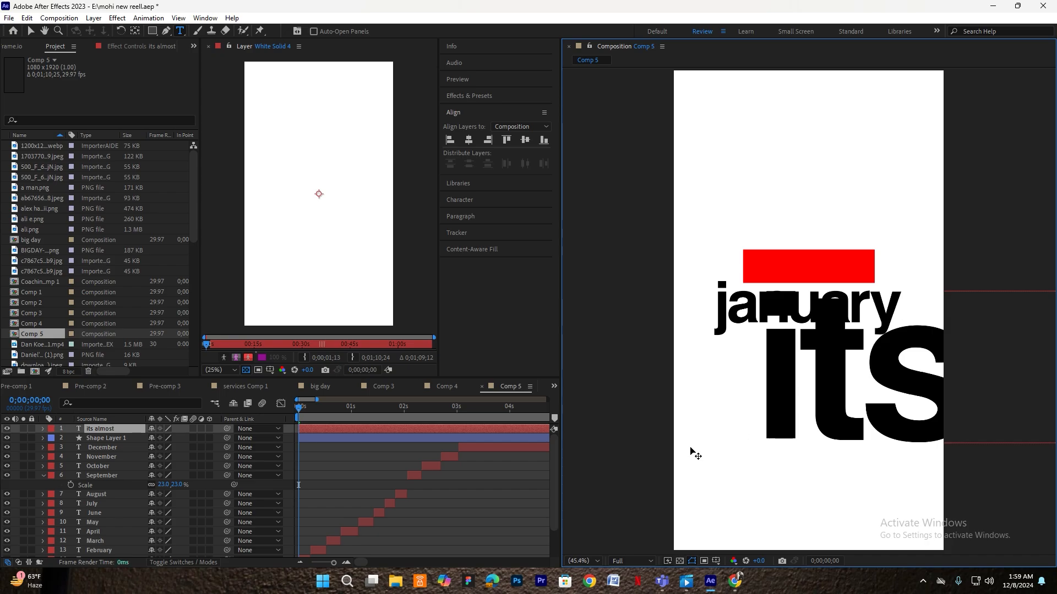
pyautogui.press('Escape')
pyautogui.press('v')
pyautogui.keyDown('ctrl'); pyautogui.doubleClick(139, 32); pyautogui.keyUp('ctrl')
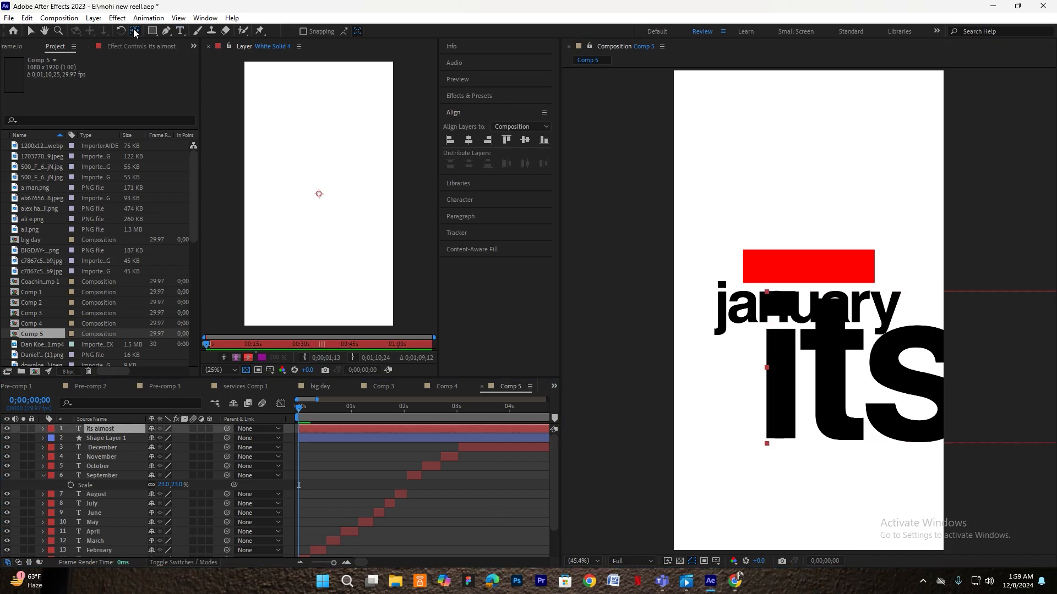
pyautogui.click(468, 140)
pyautogui.press('s')
pyautogui.moveTo(166, 437); pyautogui.dragTo(680, 365)
# - Make 'its almost' white and place it on the red bar at 12% scale
pyautogui.click(457, 197)
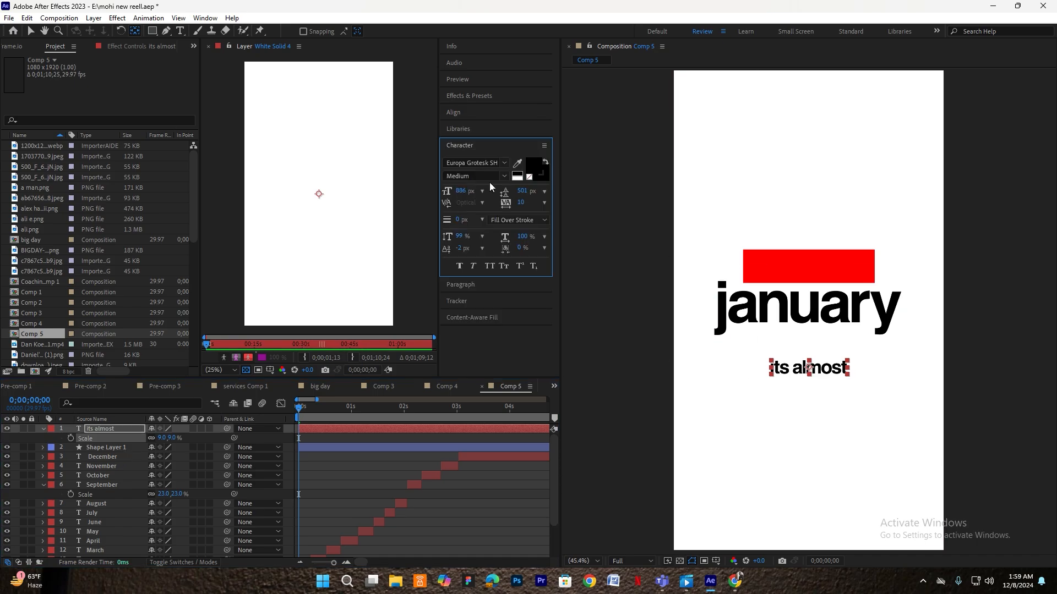
pyautogui.click(529, 166)
pyautogui.click(158, 202)
pyautogui.click(387, 202)
pyautogui.moveTo(809, 367); pyautogui.dragTo(807, 266)
pyautogui.moveTo(159, 437); pyautogui.dragTo(165, 438)
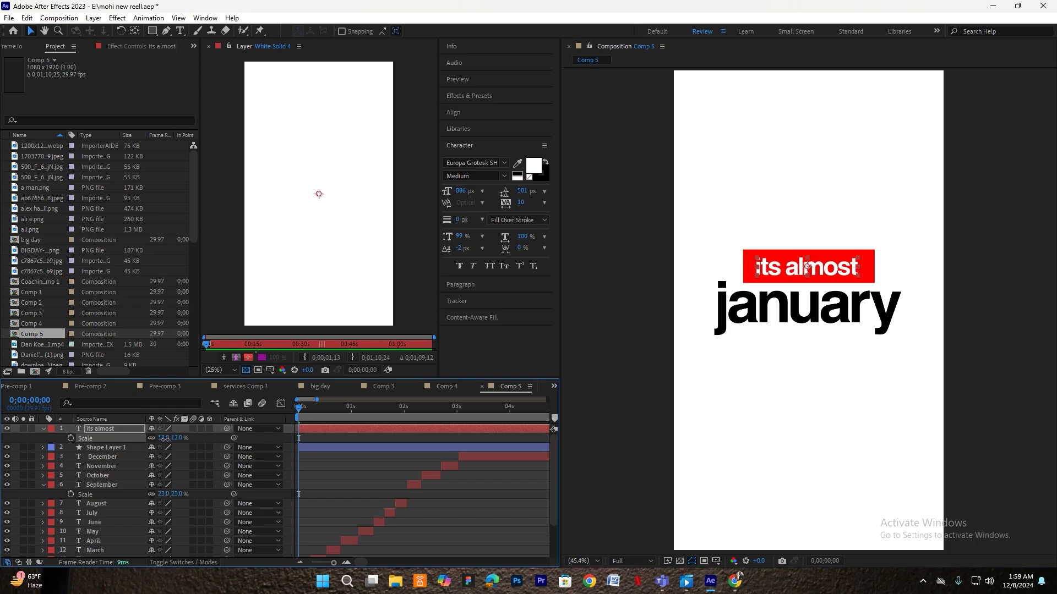
pyautogui.click(808, 268)
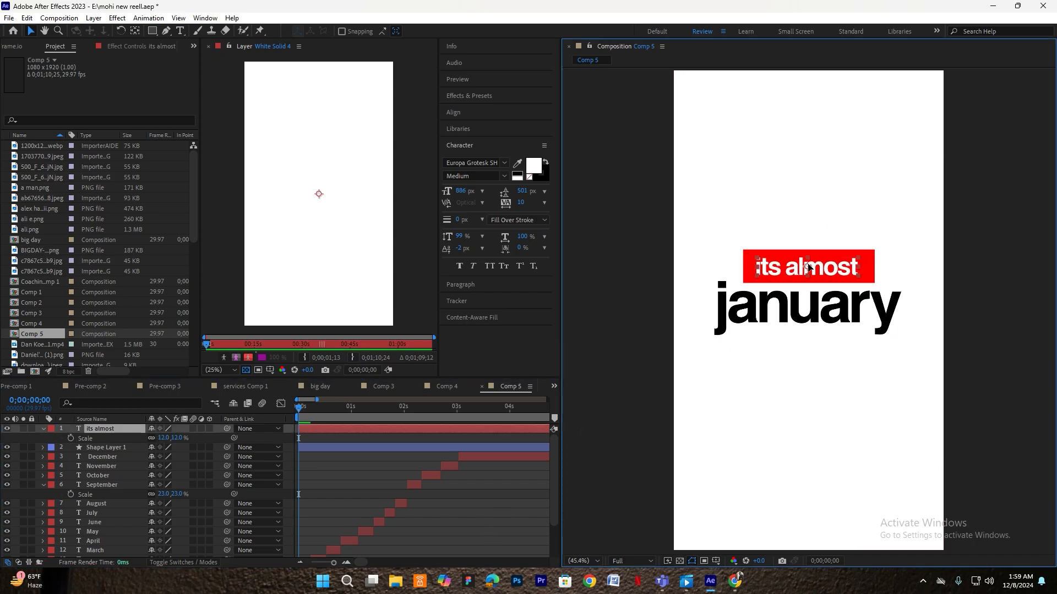
# - Apply the 'mohi trim' preset to the red box and end its End wipe at frame 16
pyautogui.click(320, 448)
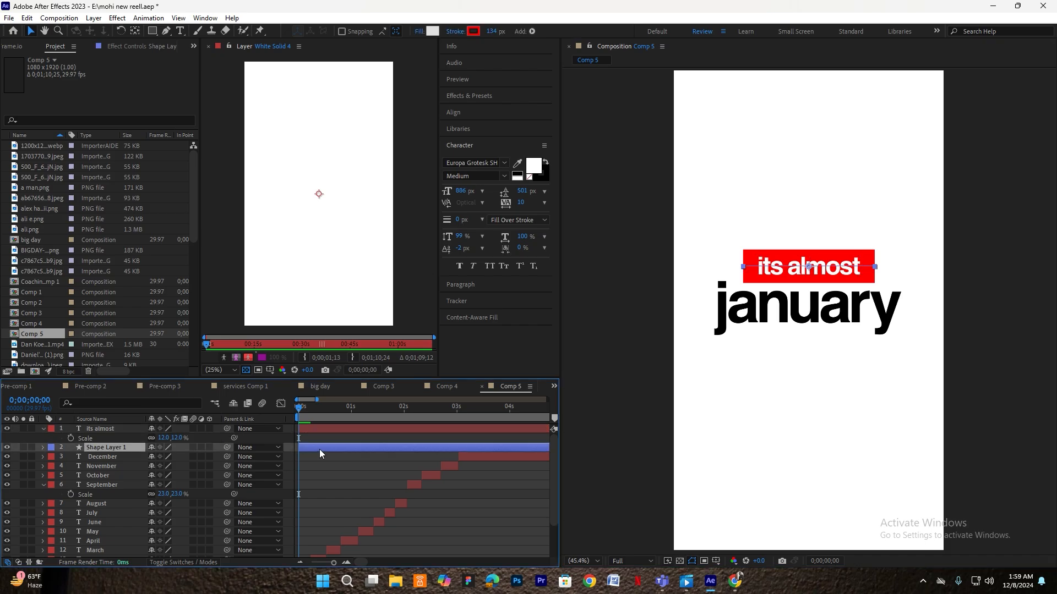
pyautogui.hotkey('ctrl', 'space')
pyautogui.write('moh')
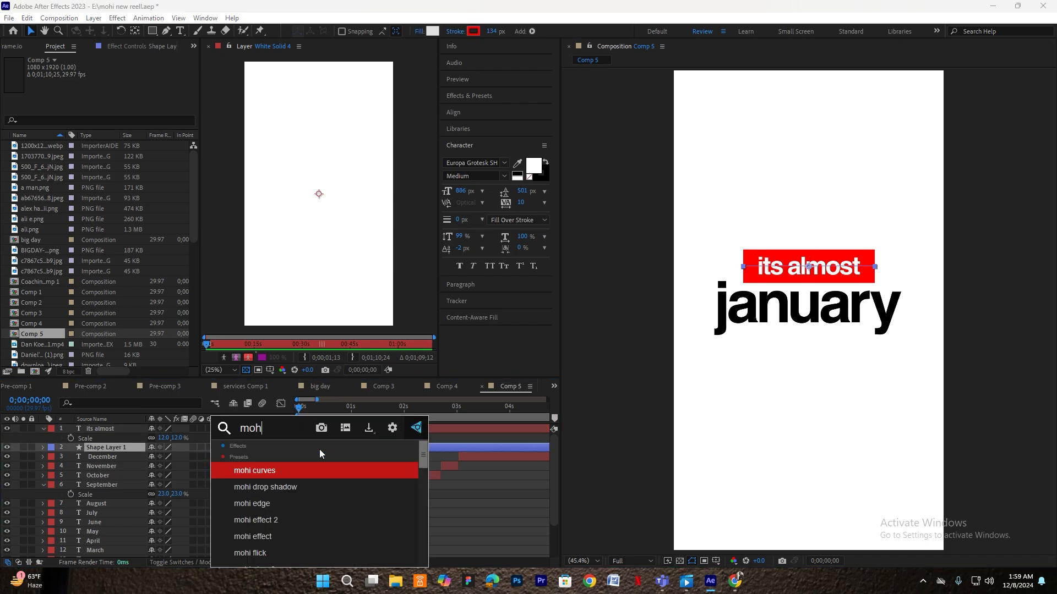
pyautogui.write('i fl')
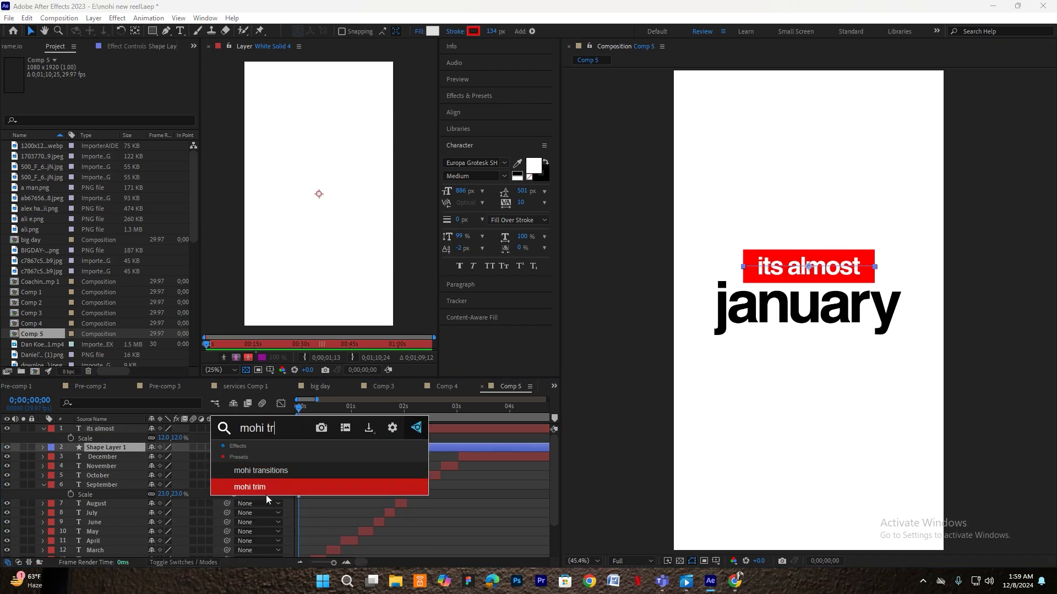
pyautogui.click(266, 494)
pyautogui.press('u')
pyautogui.scroll(1, 295, 460)
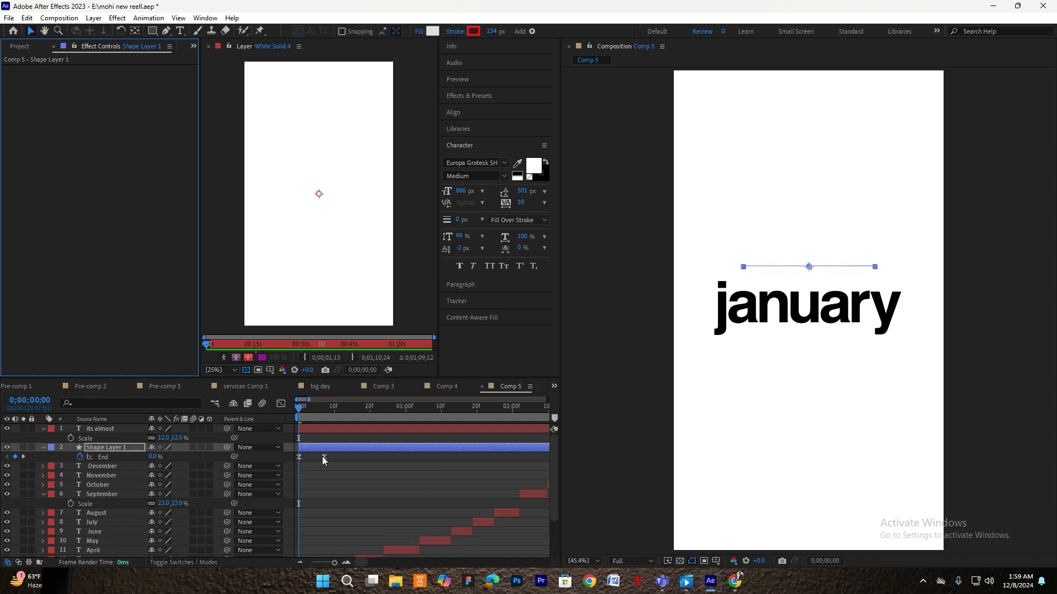
pyautogui.moveTo(321, 456); pyautogui.dragTo(355, 457)
pyautogui.press('space')
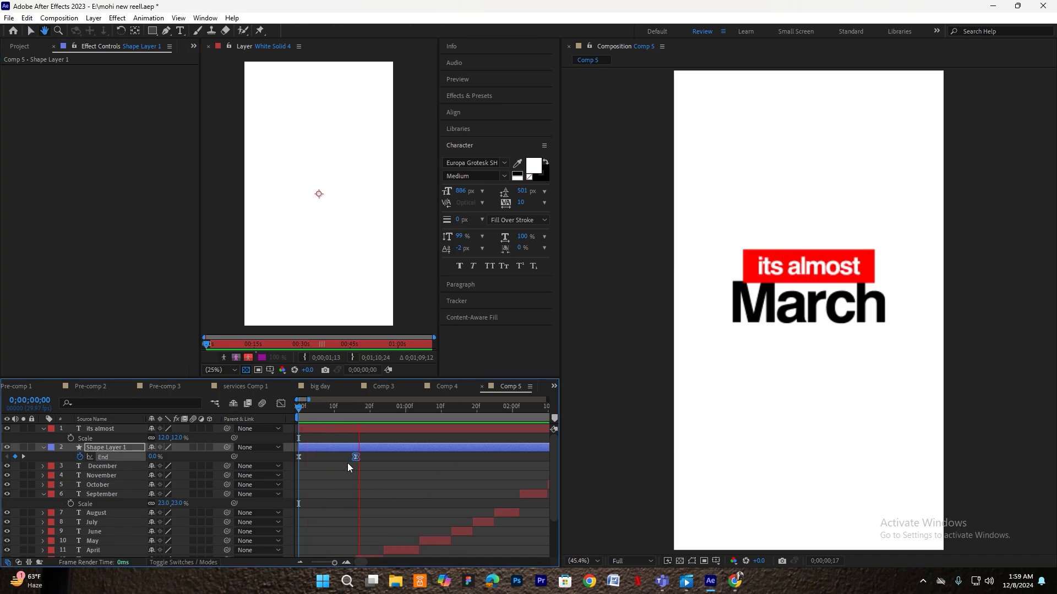
pyautogui.click(43, 452)
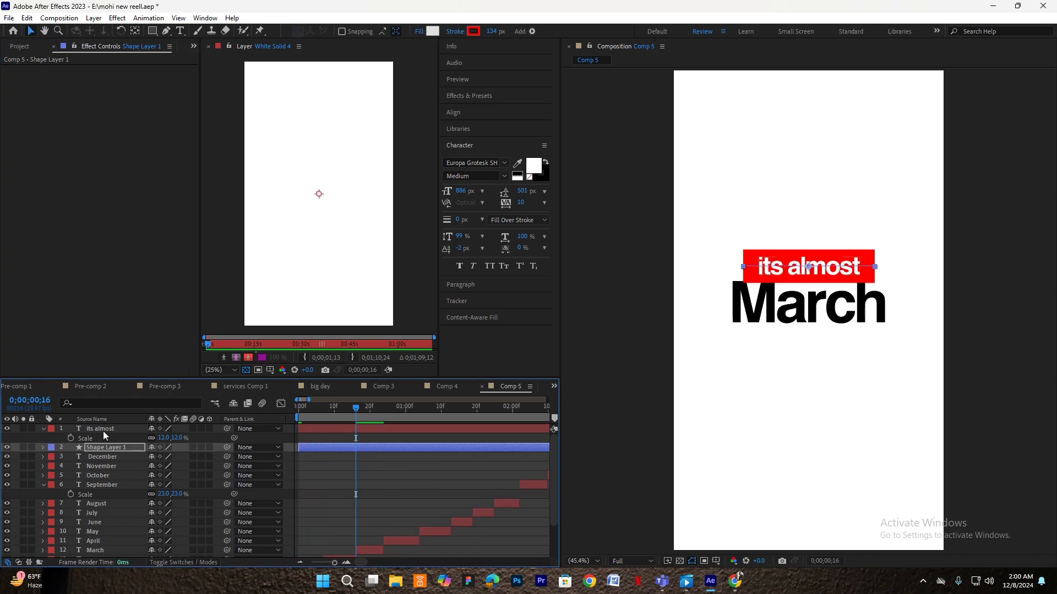
pyautogui.click(298, 429)
# - Turn on 3D for 'its almost' and the red box, nudge the label, and move to December
pyautogui.click(209, 429)
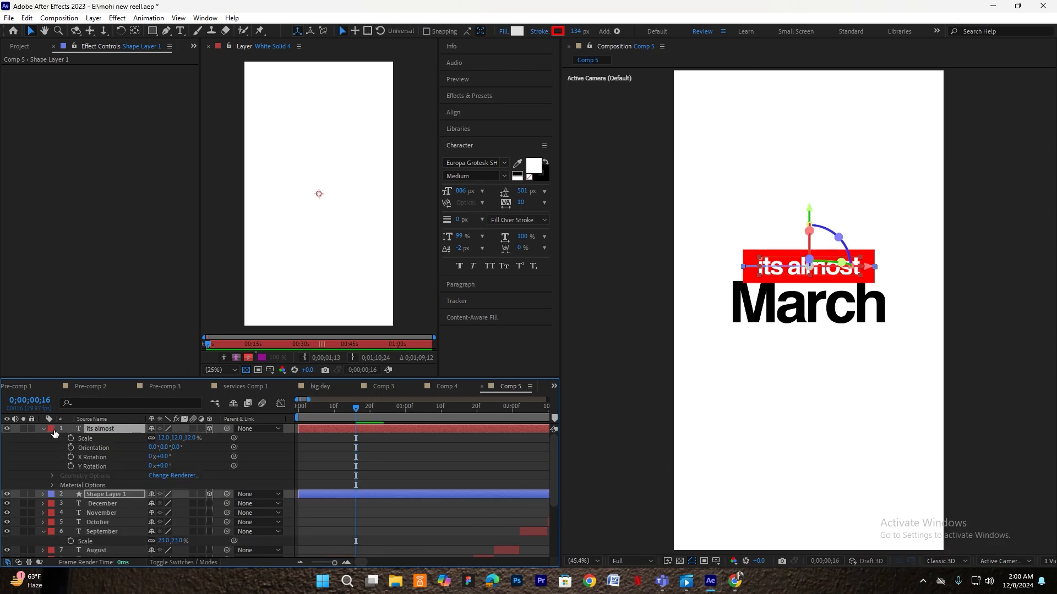
pyautogui.click(43, 429)
pyautogui.moveTo(810, 202); pyautogui.dragTo(810, 202)
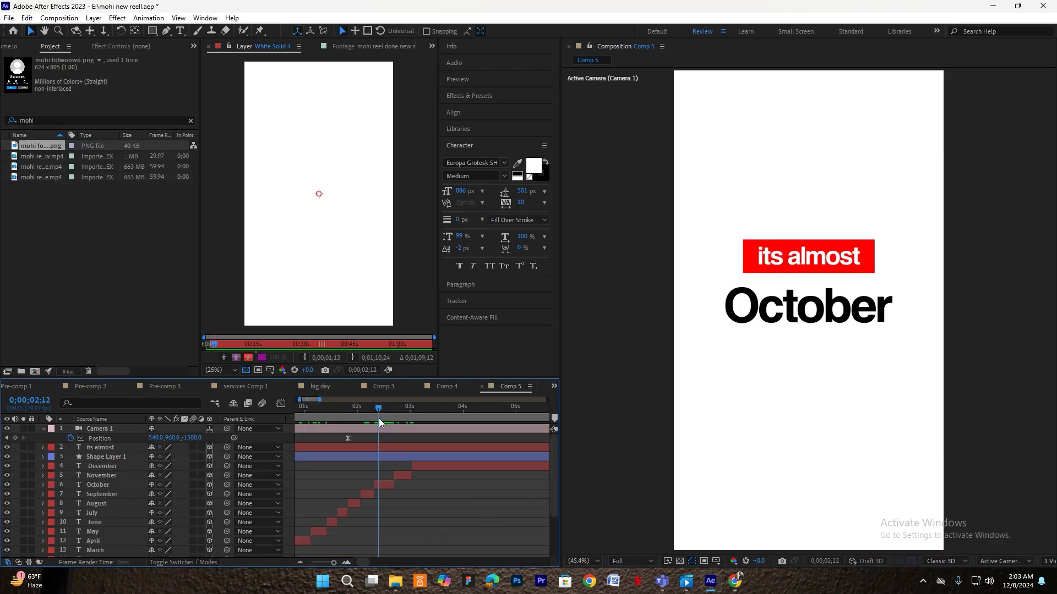
pyautogui.moveTo(379, 418); pyautogui.dragTo(418, 407)
pyautogui.press('=')
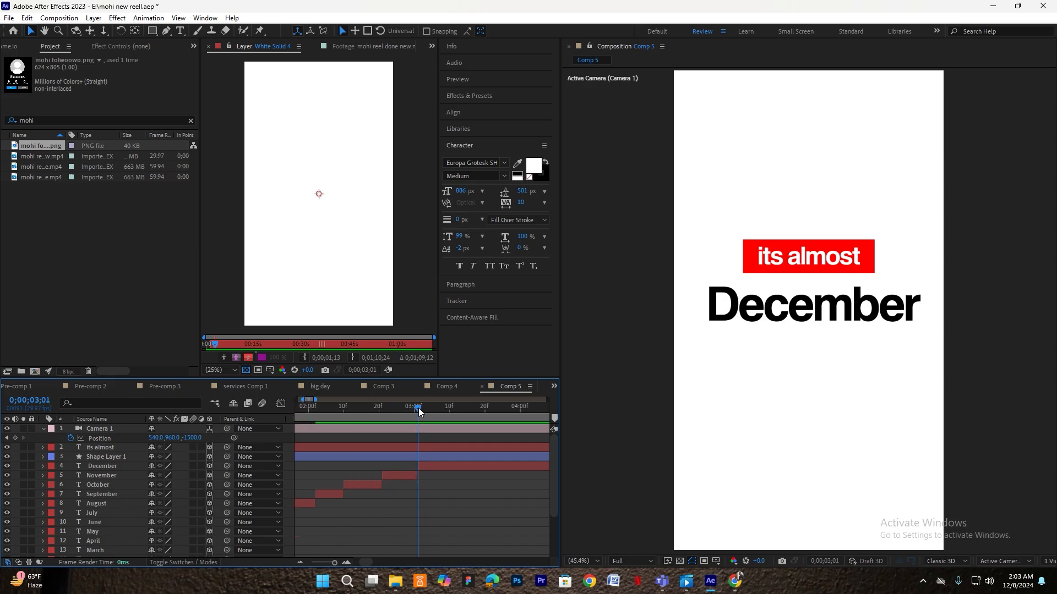
pyautogui.click(431, 465)
pyautogui.keyDown('shift'); pyautogui.click(431, 446); pyautogui.keyUp('shift')
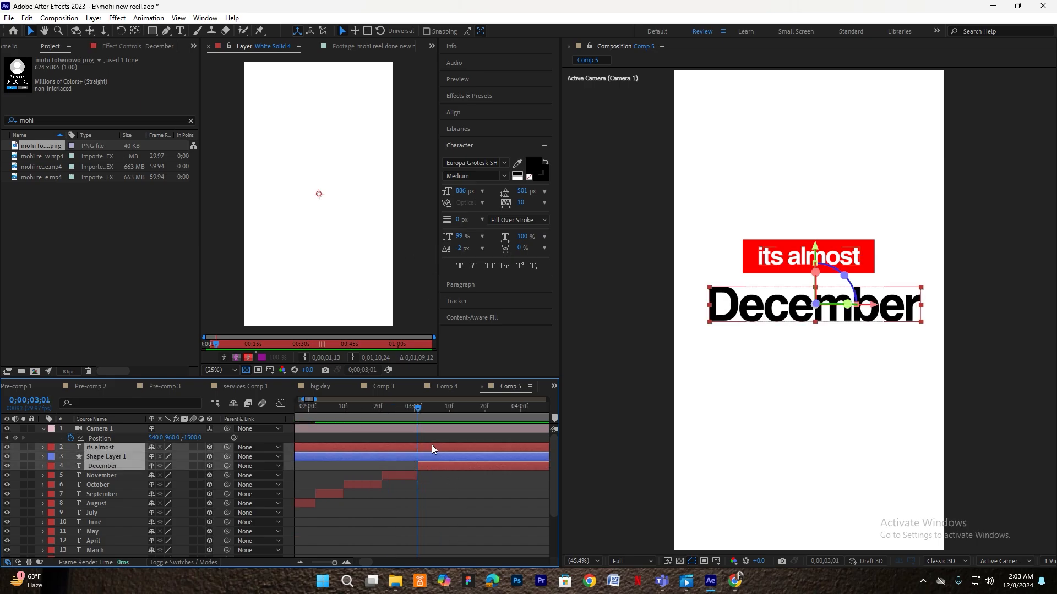
# - Trim the selected layers' ends at 3;01 and delete the December layer
pyautogui.hotkey('ctrl', 'shift', 'd')
pyautogui.press('Delete')
pyautogui.click(429, 468)
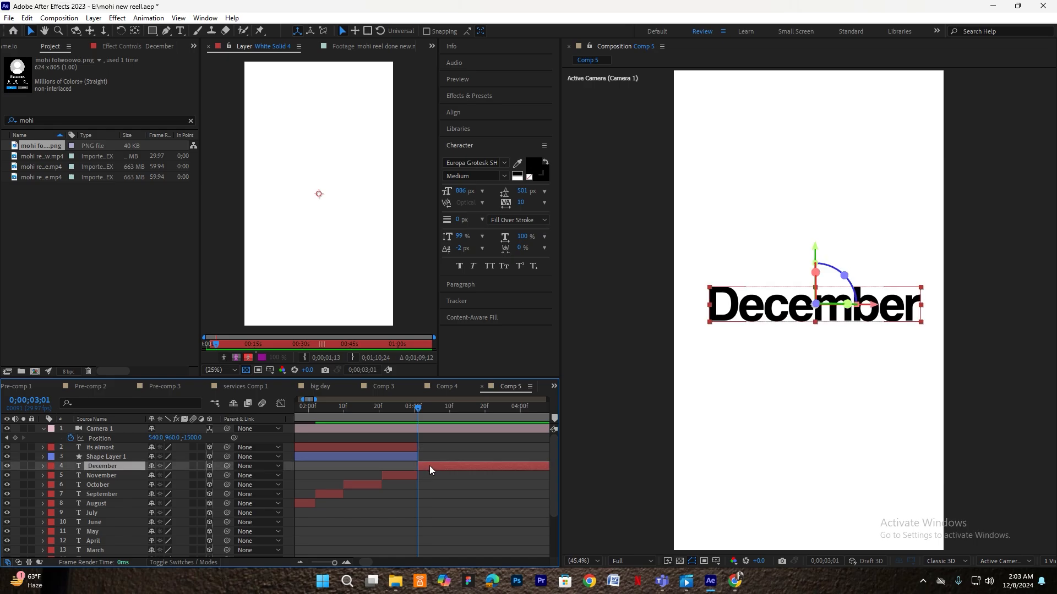
pyautogui.press('Delete')
# - Add a '2025' text layer, centre it horizontally, and scale it to about 53%
pyautogui.click(181, 31)
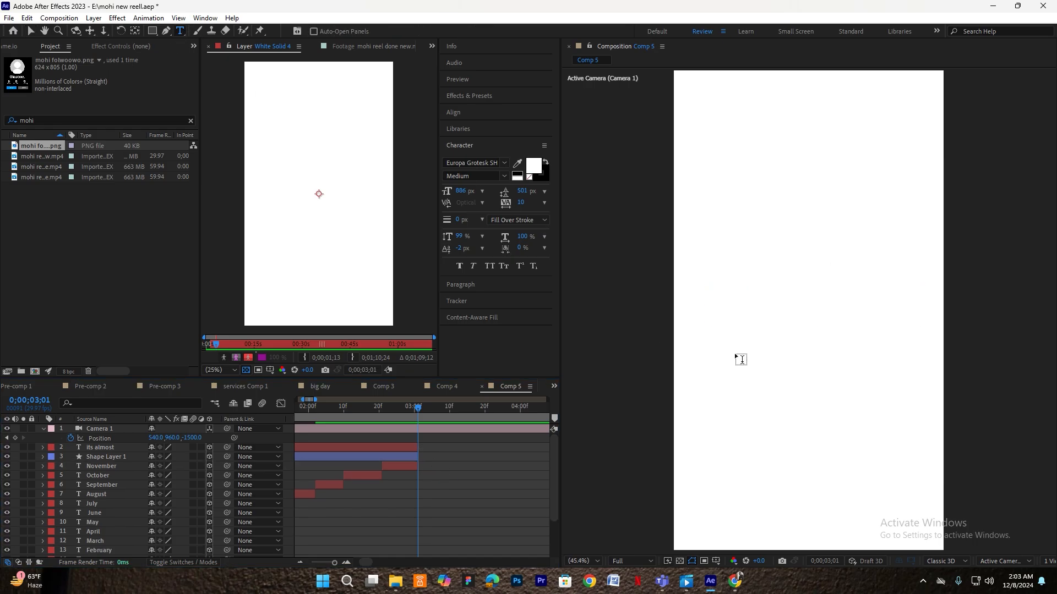
pyautogui.click(728, 348)
pyautogui.write('2025')
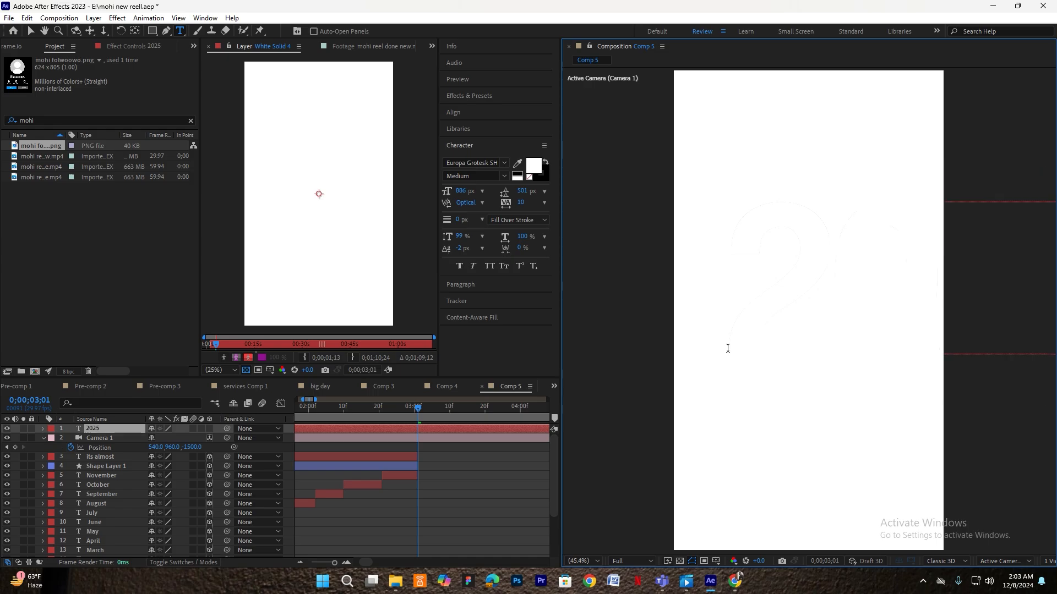
pyautogui.press('Escape')
pyautogui.press('v')
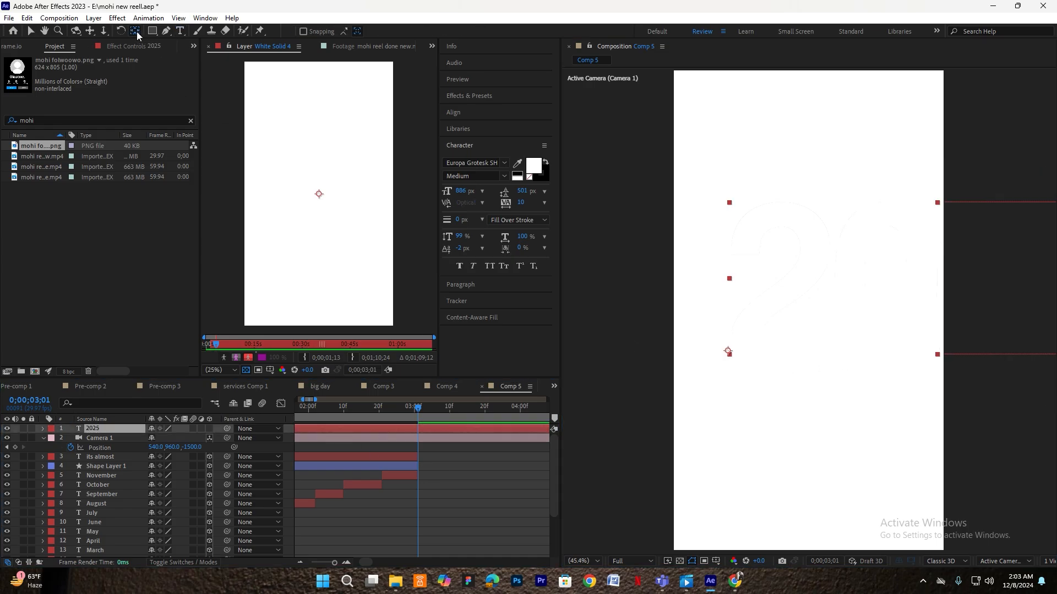
pyautogui.click(461, 115)
pyautogui.click(468, 141)
pyautogui.press('s')
pyautogui.moveTo(174, 438); pyautogui.dragTo(152, 445)
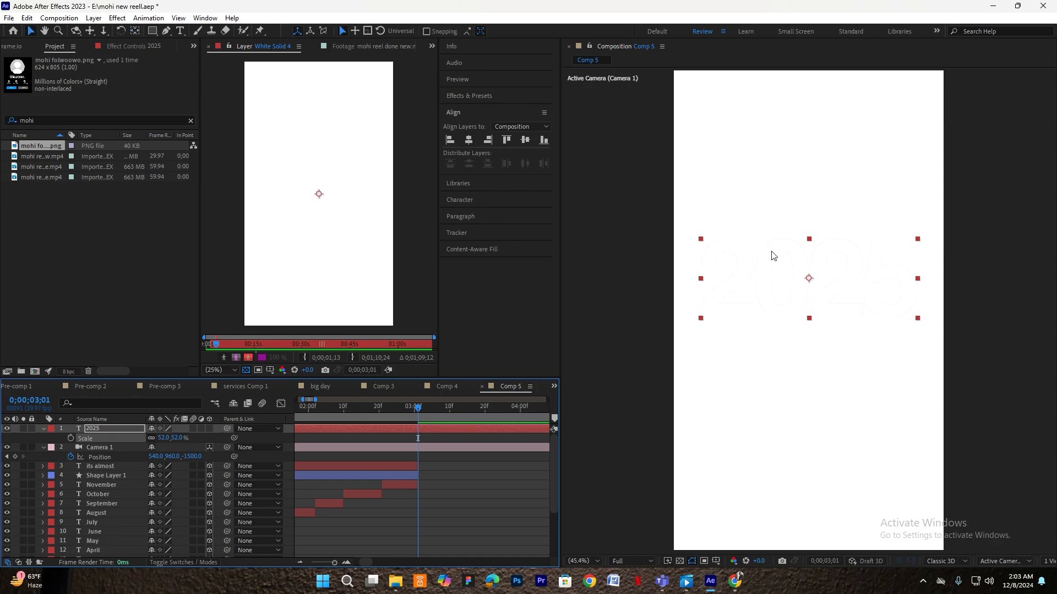
pyautogui.moveTo(772, 254); pyautogui.dragTo(721, 290)
# - Colour 2025 black, shrink it to 43%, and make it a 3D layer
pyautogui.click(102, 435)
pyautogui.click(460, 200)
pyautogui.click(534, 165)
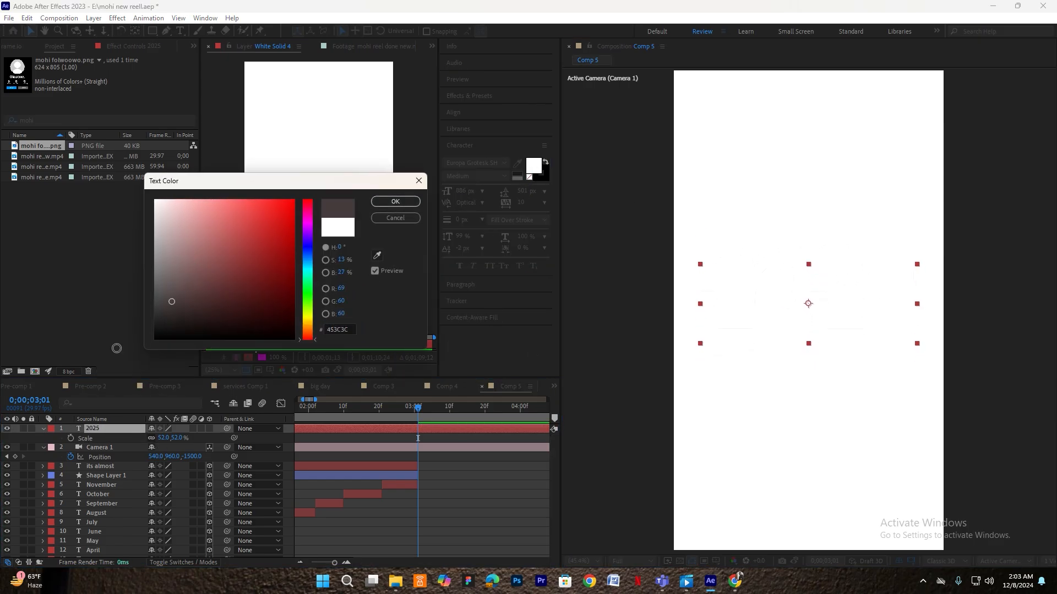
pyautogui.click(394, 199)
pyautogui.moveTo(160, 439); pyautogui.dragTo(155, 439)
pyautogui.moveTo(833, 271); pyautogui.dragTo(833, 272)
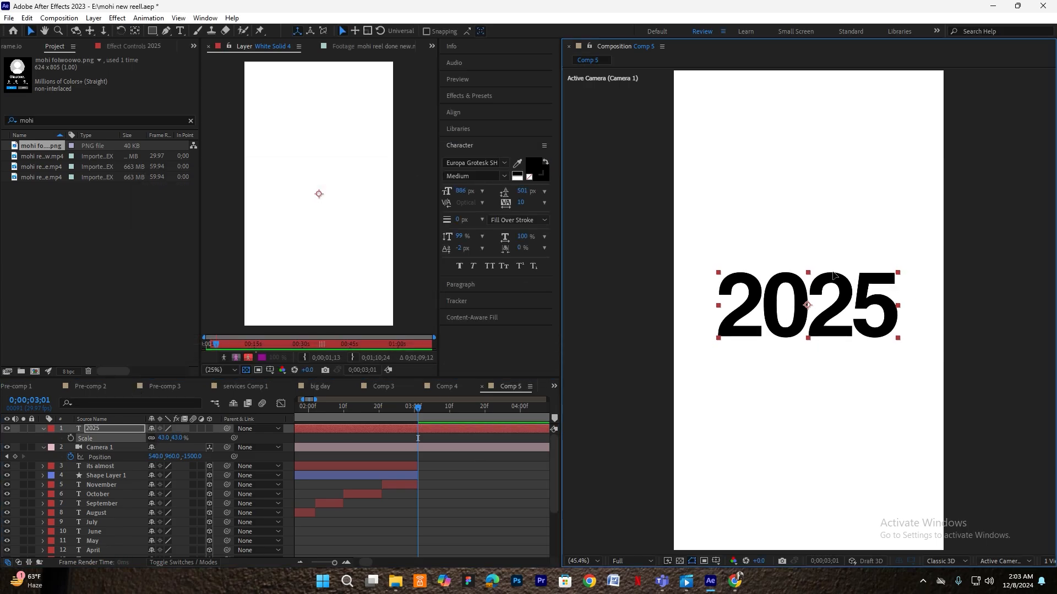
pyautogui.click(210, 429)
pyautogui.click(43, 429)
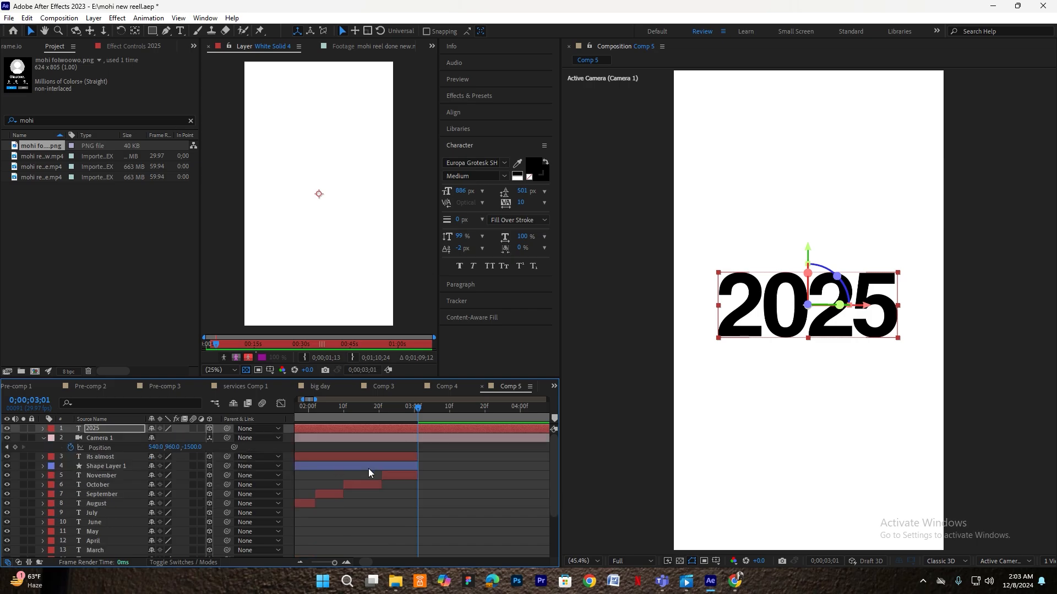
pyautogui.press('F2')
# - Draw a red line across 2025 with a 366 px stroke and stretch it wider
pyautogui.click(166, 31)
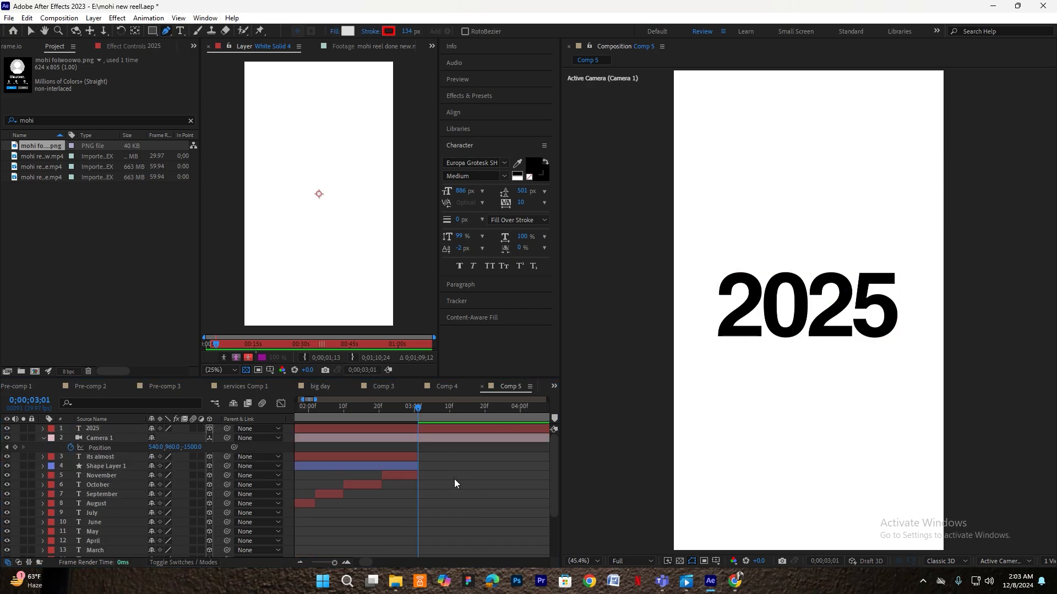
pyautogui.click(705, 311)
pyautogui.click(903, 311)
pyautogui.moveTo(406, 30); pyautogui.dragTo(525, 21)
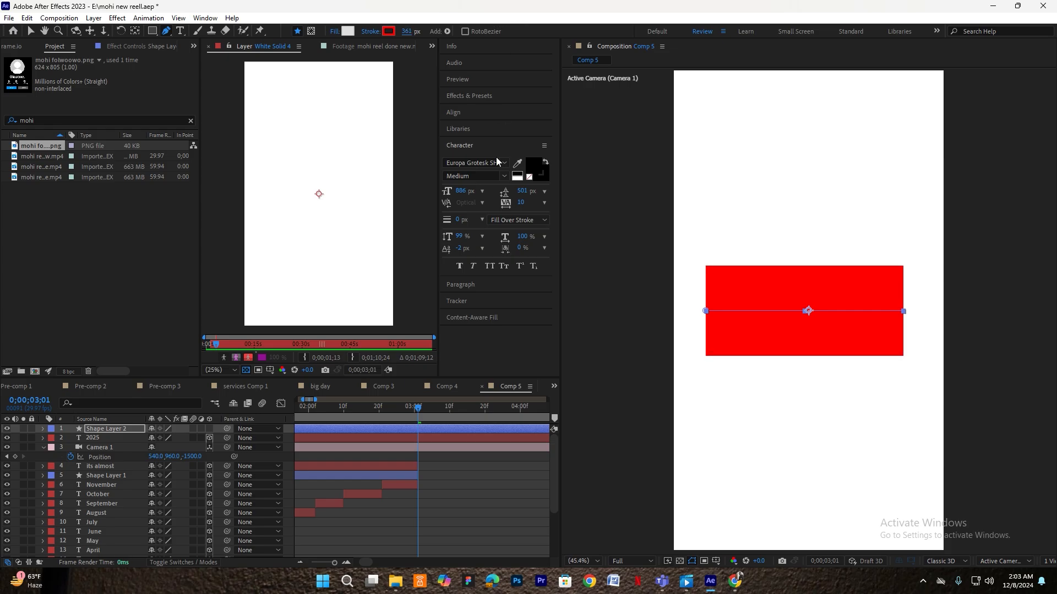
pyautogui.moveTo(411, 32); pyautogui.dragTo(414, 32)
pyautogui.hotkey('ctrl', 't')
pyautogui.moveTo(903, 312); pyautogui.dragTo(910, 312)
# - Move the red bar beneath the 2025 layer and make the 2025 text white (FFFFFF)
pyautogui.moveTo(112, 429); pyautogui.dragTo(111, 442)
pyautogui.click(533, 168)
pyautogui.write('ffffff')
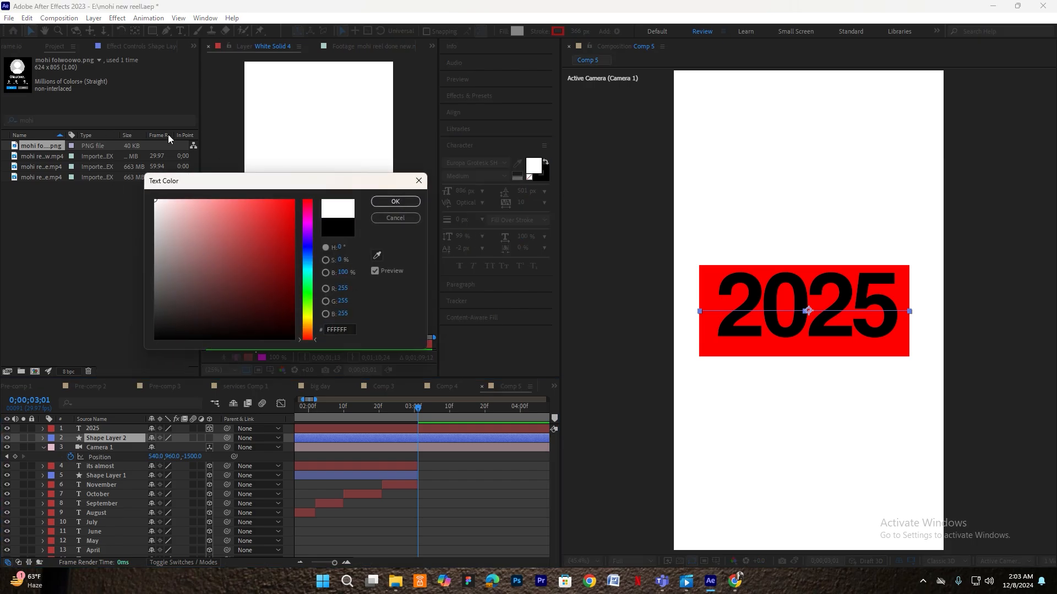
pyautogui.click(390, 203)
pyautogui.click(286, 466)
pyautogui.click(111, 430)
pyautogui.click(534, 165)
pyautogui.click(390, 203)
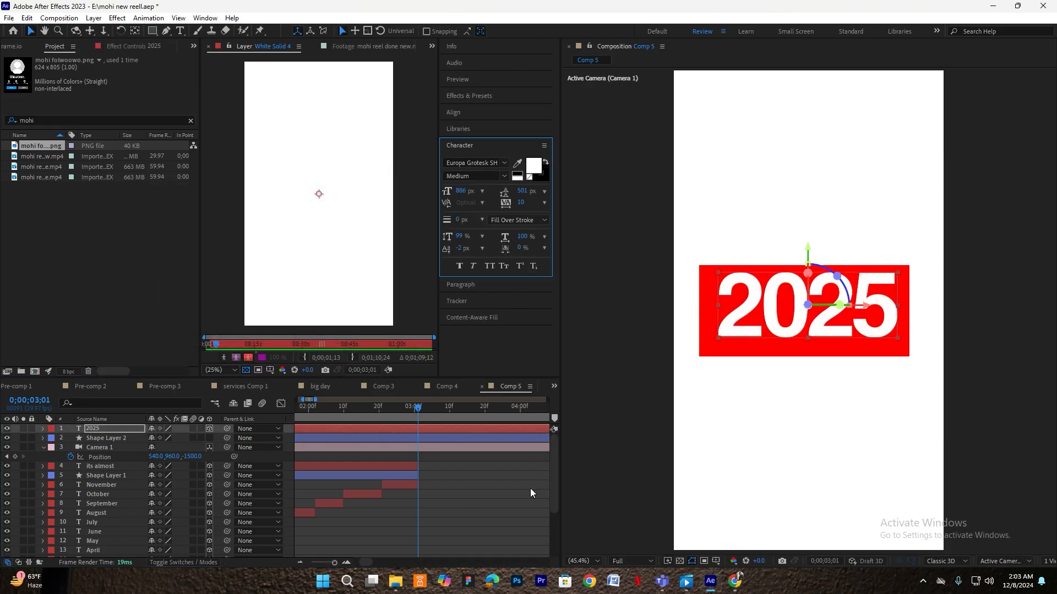
pyautogui.click(419, 456)
# - Try a slight reposition of 2025, undo it, and reselect the red bar layer
pyautogui.click(125, 438)
pyautogui.keyDown('shift'); pyautogui.click(128, 429); pyautogui.keyUp('shift')
pyautogui.click(480, 454)
pyautogui.click(436, 439)
pyautogui.moveTo(784, 310); pyautogui.dragTo(781, 311)
pyautogui.hotkey('ctrl', 'z')
pyautogui.click(137, 439)
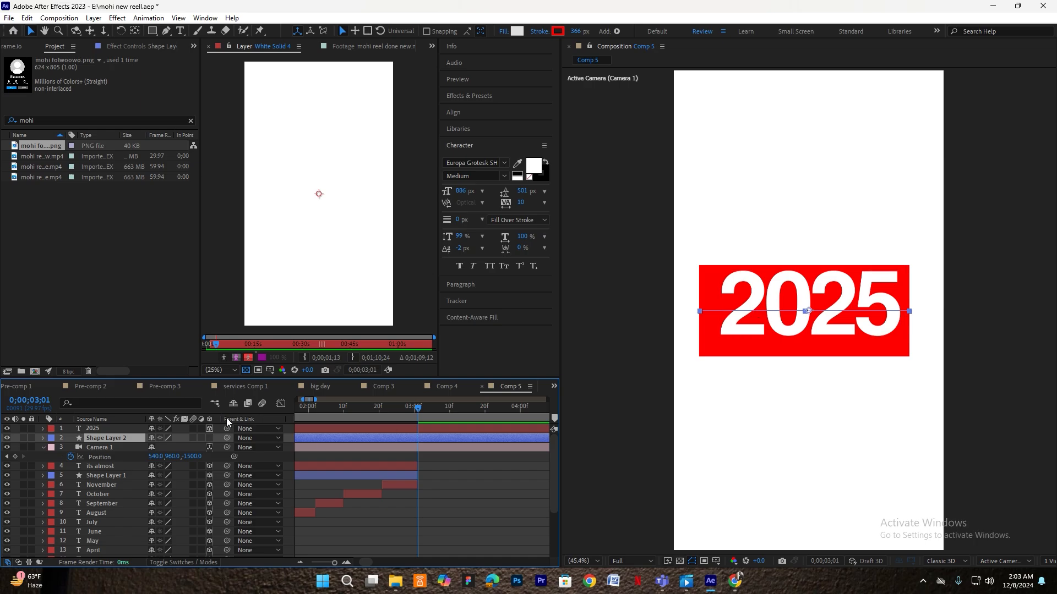
# - Make the red bar a 3D layer and nudge it slightly up and right
pyautogui.click(209, 438)
pyautogui.moveTo(810, 246); pyautogui.dragTo(810, 244)
pyautogui.moveTo(868, 306); pyautogui.dragTo(873, 309)
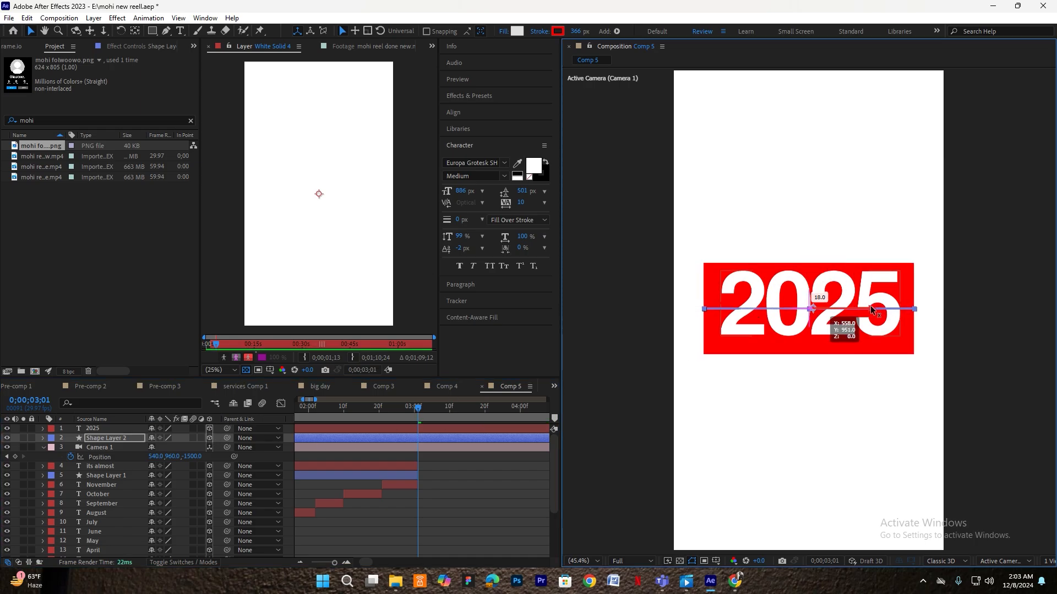
# - Apply the 'mohi trim' preset to the red bar, extend its wipe, and preview it
pyautogui.hotkey('ctrl', 'space')
pyautogui.write('mohi tr')
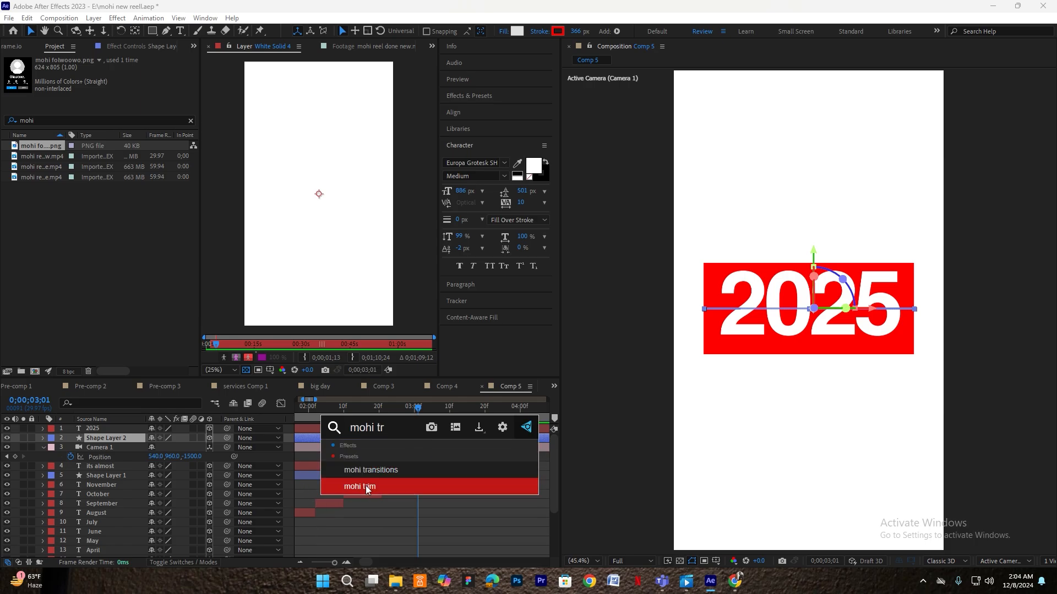
pyautogui.click(365, 487)
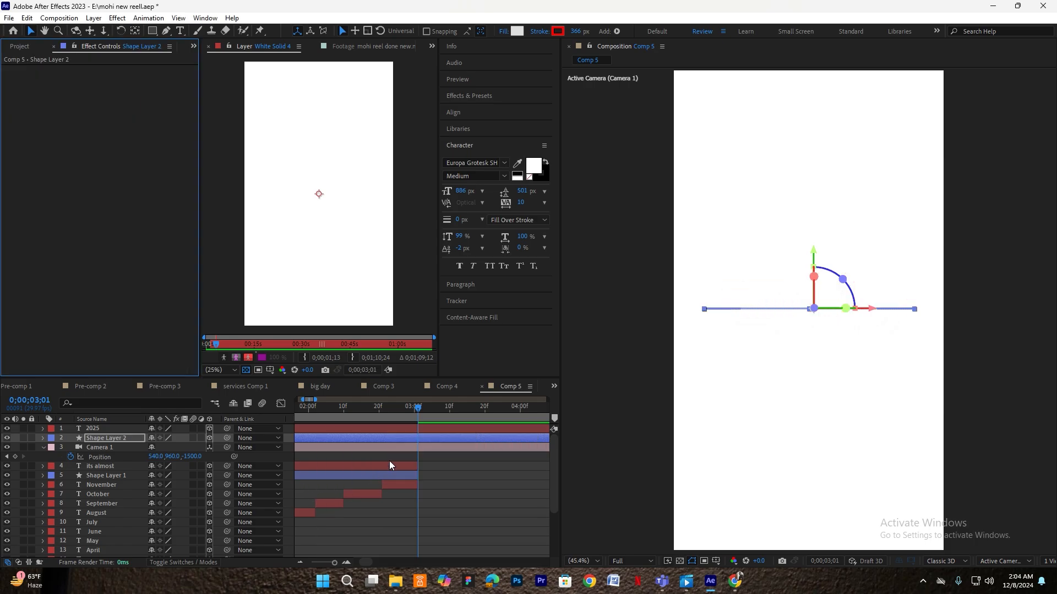
pyautogui.moveTo(444, 448); pyautogui.dragTo(473, 447)
pyautogui.press('space')
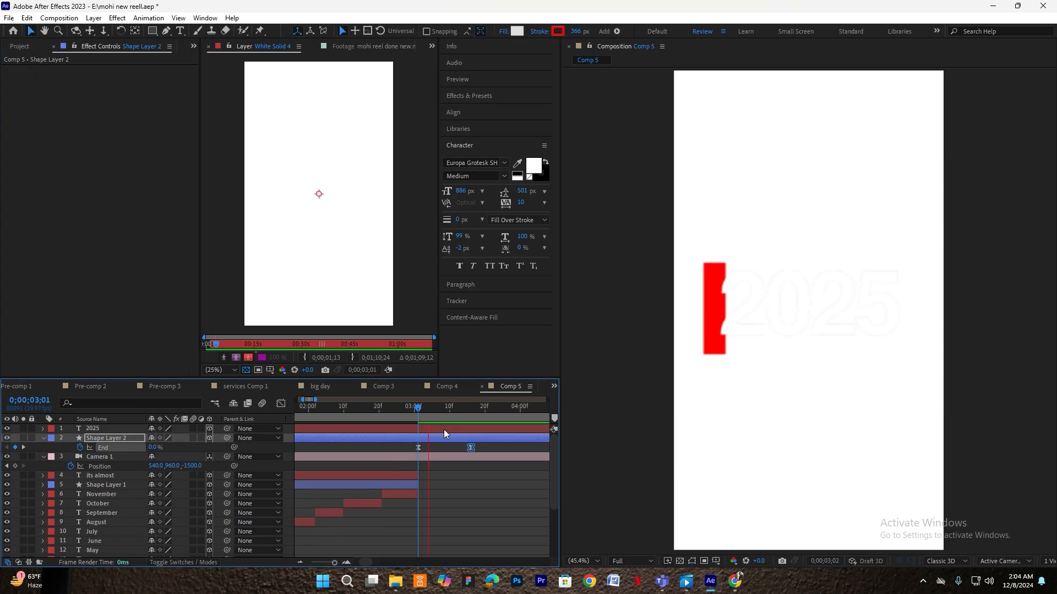
pyautogui.moveTo(478, 411); pyautogui.dragTo(349, 412)
pyautogui.press('space')
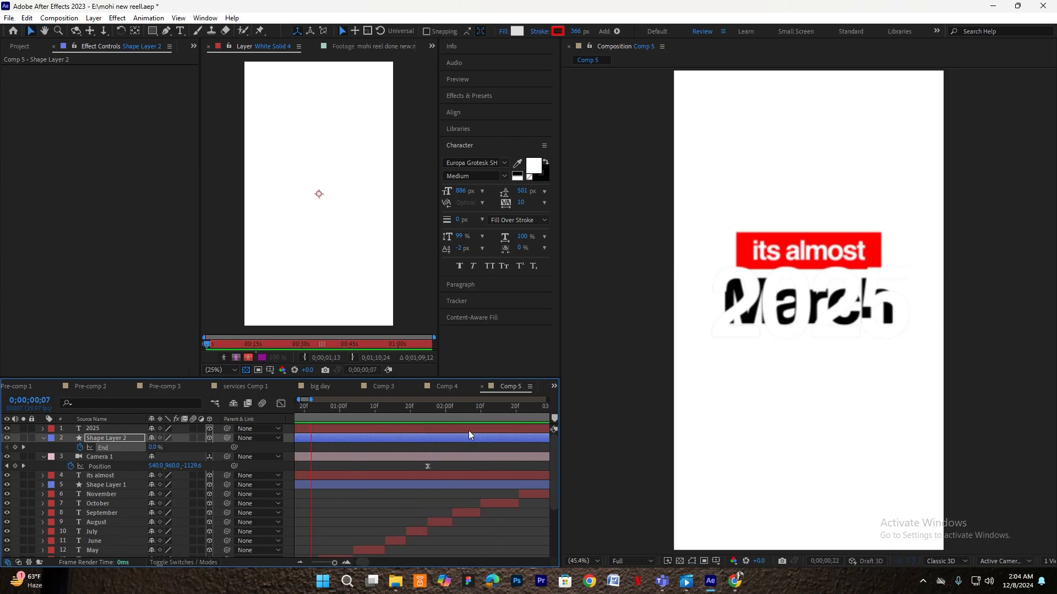
pyautogui.press('space')
# - Split the 2025 layer at 3;01 and delete the earlier piece
pyautogui.hscroll(2, 484, 443)
pyautogui.scroll(2, 490, 422)
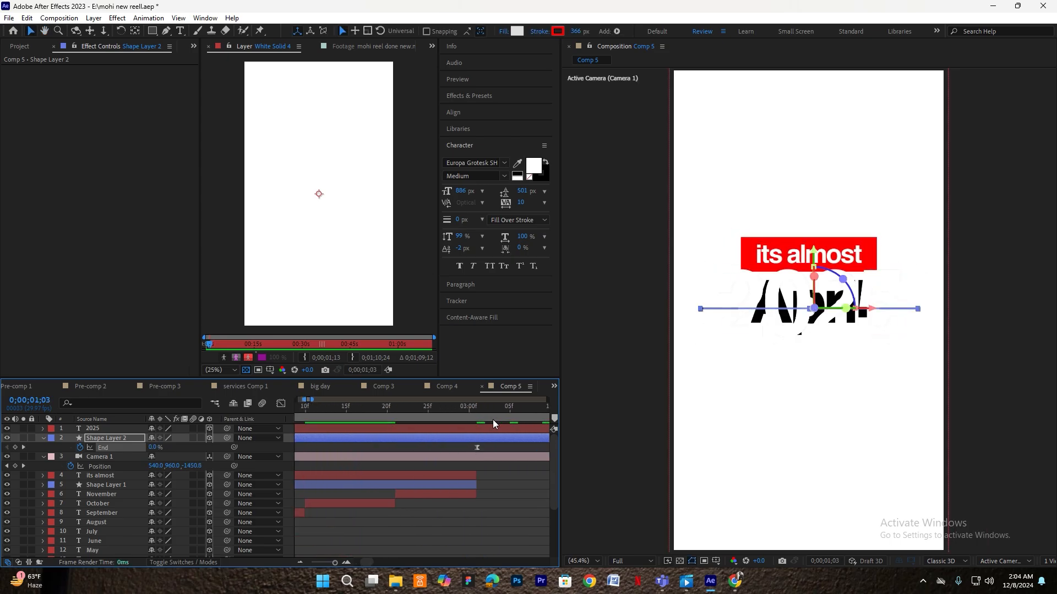
pyautogui.click(483, 417)
pyautogui.click(468, 429)
pyautogui.hotkey('ctrl', 'shift', 'd')
pyautogui.click(460, 438)
pyautogui.press('Delete')
# - Preview the move into 2025, shift Shape Layer 2's later End keyframe to 3;18, and open the composition context menu
pyautogui.moveTo(470, 415); pyautogui.dragTo(315, 416)
pyautogui.press('space')
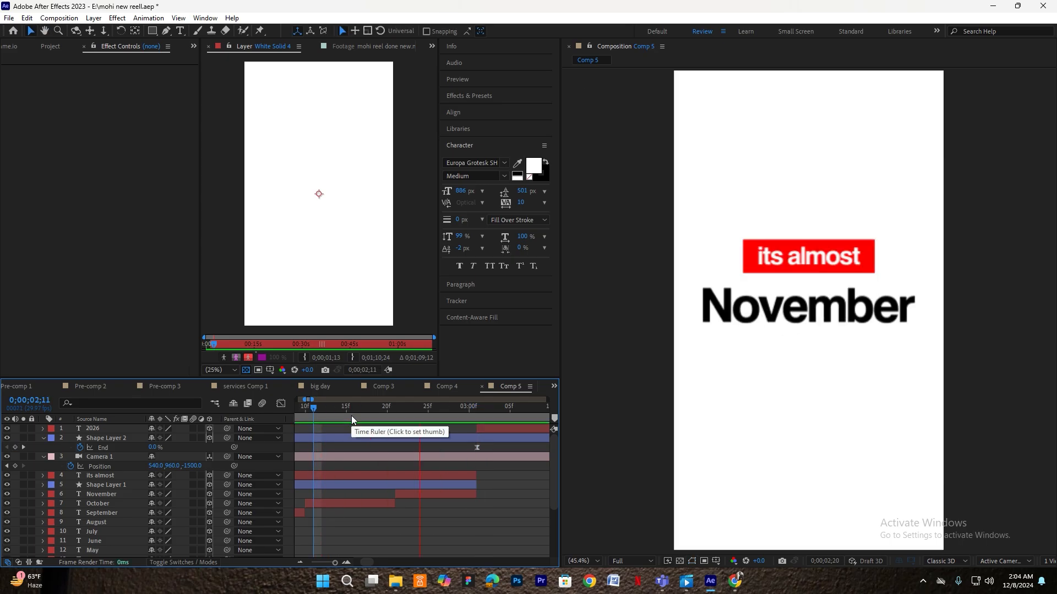
pyautogui.press('space')
pyautogui.scroll(-1, 387, 447)
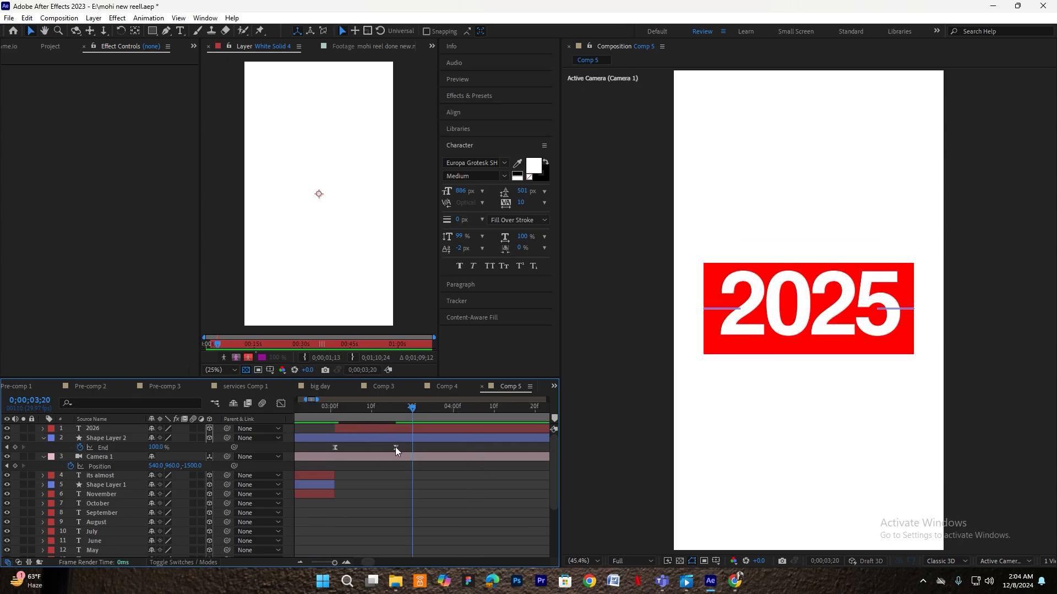
pyautogui.moveTo(395, 447); pyautogui.dragTo(404, 447)
pyautogui.click(296, 436)
pyautogui.rightClick(286, 433)
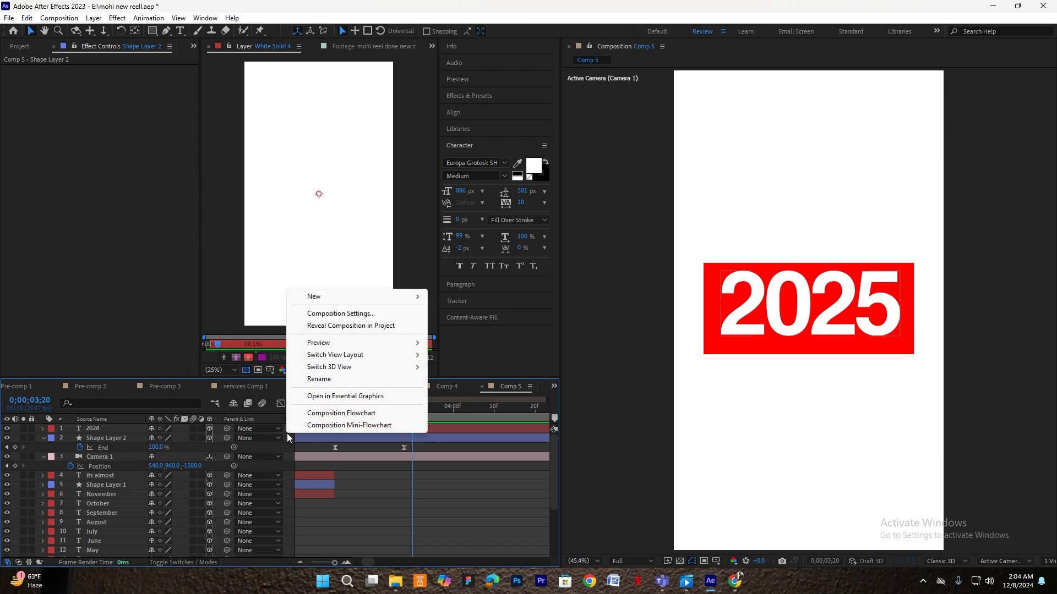
# - Create a new null, Null 6, and parent Camera 1 to it
pyautogui.moveTo(333, 297)
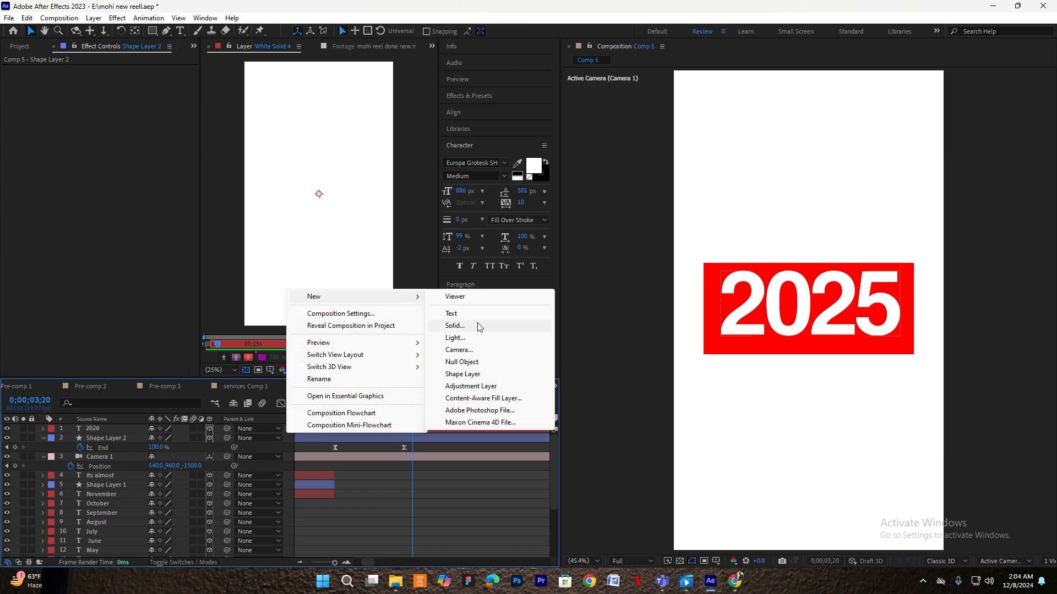
pyautogui.click(463, 362)
pyautogui.moveTo(104, 469); pyautogui.dragTo(98, 435)
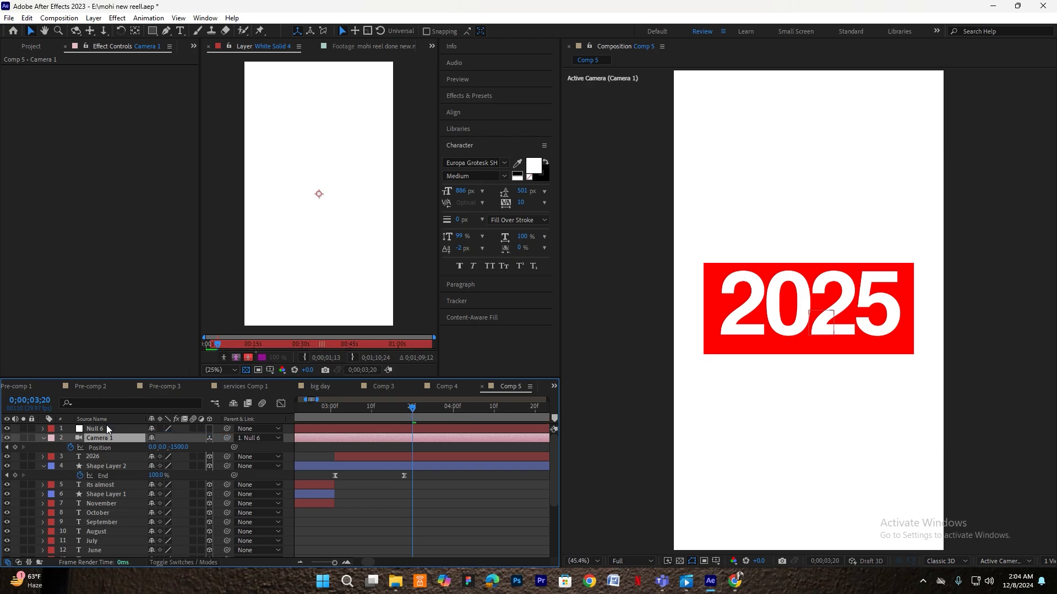
# - Keyframe Null 6's Position, pushing Z from 0 to -1229 by 4;11
pyautogui.click(130, 430)
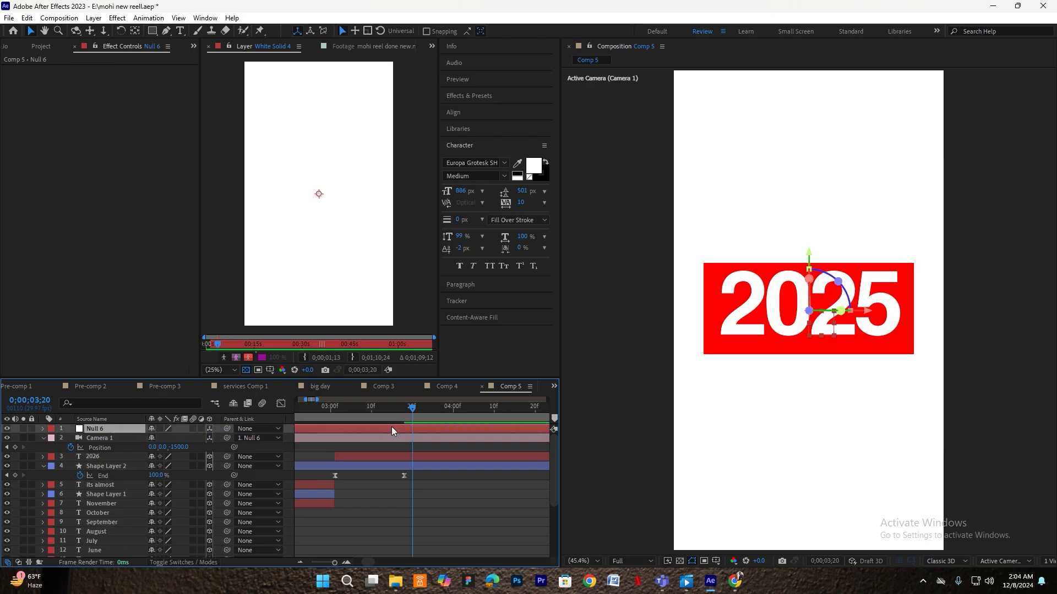
pyautogui.press('p')
pyautogui.click(71, 438)
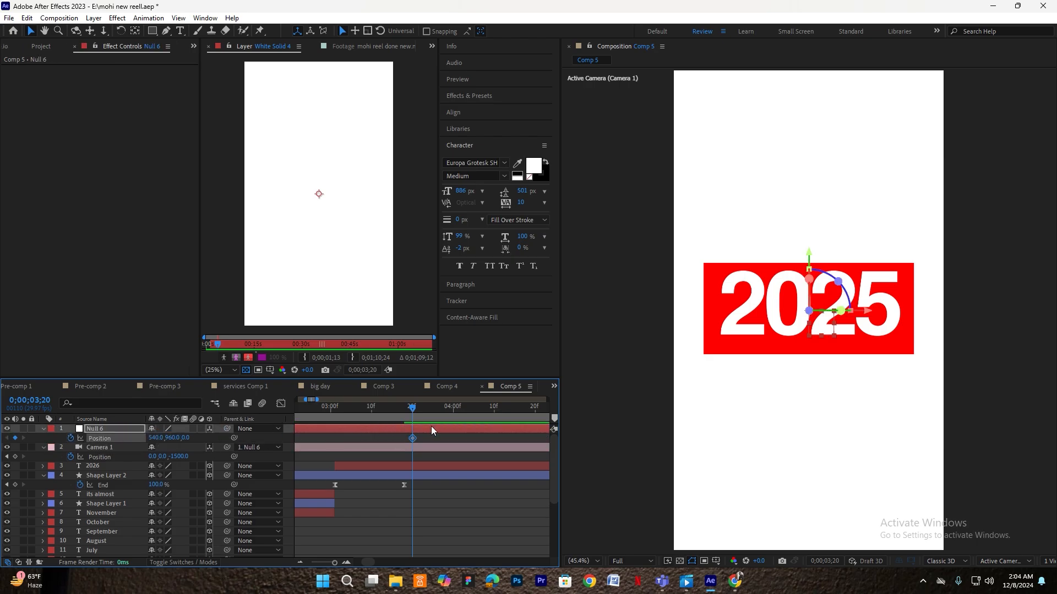
pyautogui.scroll(-3, 421, 430)
pyautogui.click(435, 414)
pyautogui.scroll(3, 441, 418)
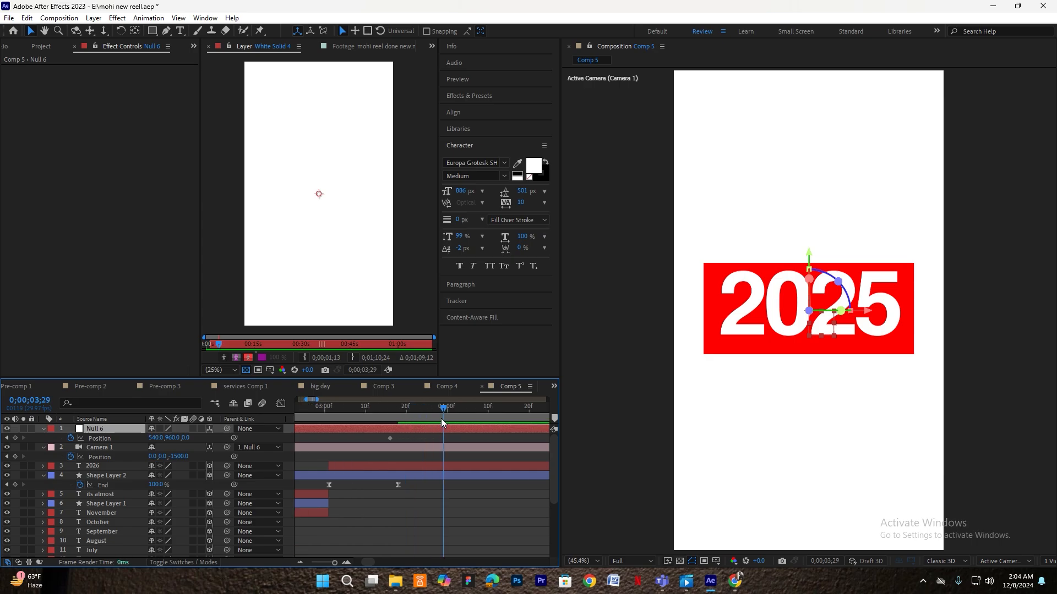
pyautogui.click(494, 416)
pyautogui.scroll(-3, 494, 416)
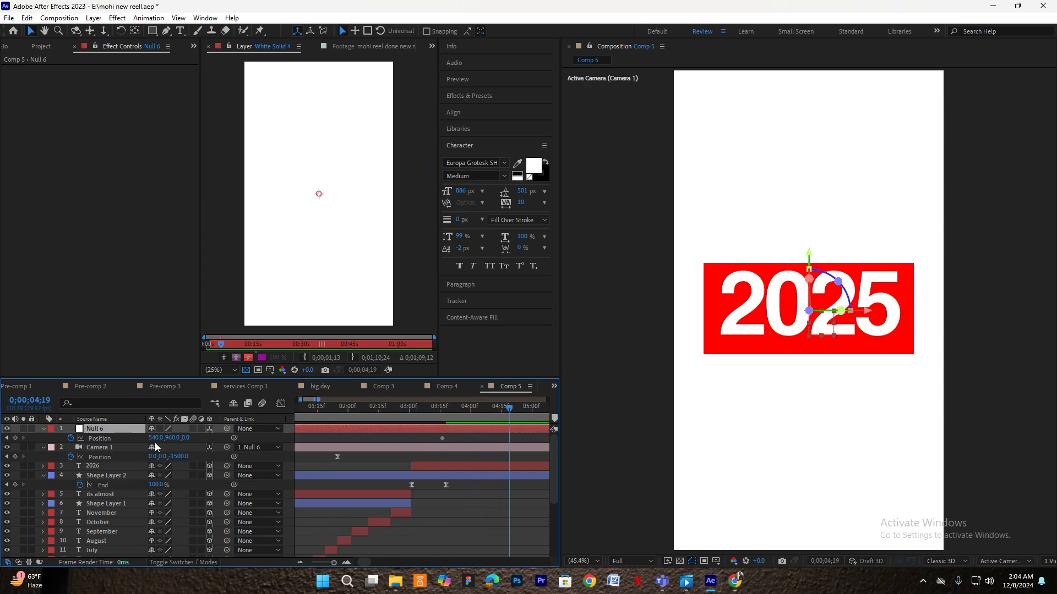
pyautogui.moveTo(187, 442); pyautogui.dragTo(120, 448)
# - Easy Ease both Position keyframes and reshape the speed curve for a fast start and slow settle
pyautogui.moveTo(532, 439); pyautogui.dragTo(427, 441)
pyautogui.press('F9')
pyautogui.click(280, 404)
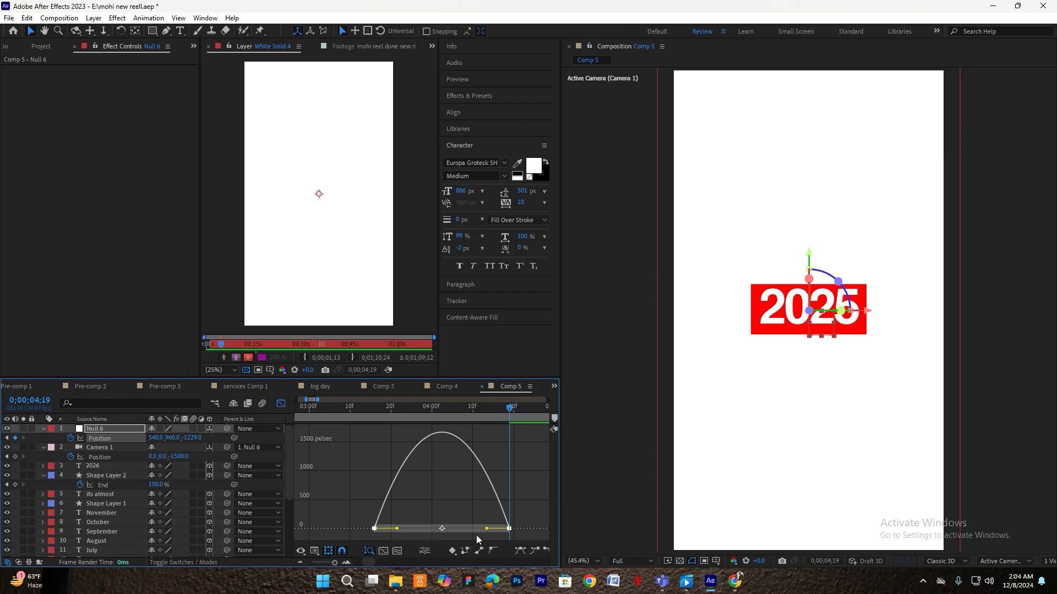
pyautogui.moveTo(487, 529); pyautogui.dragTo(454, 528)
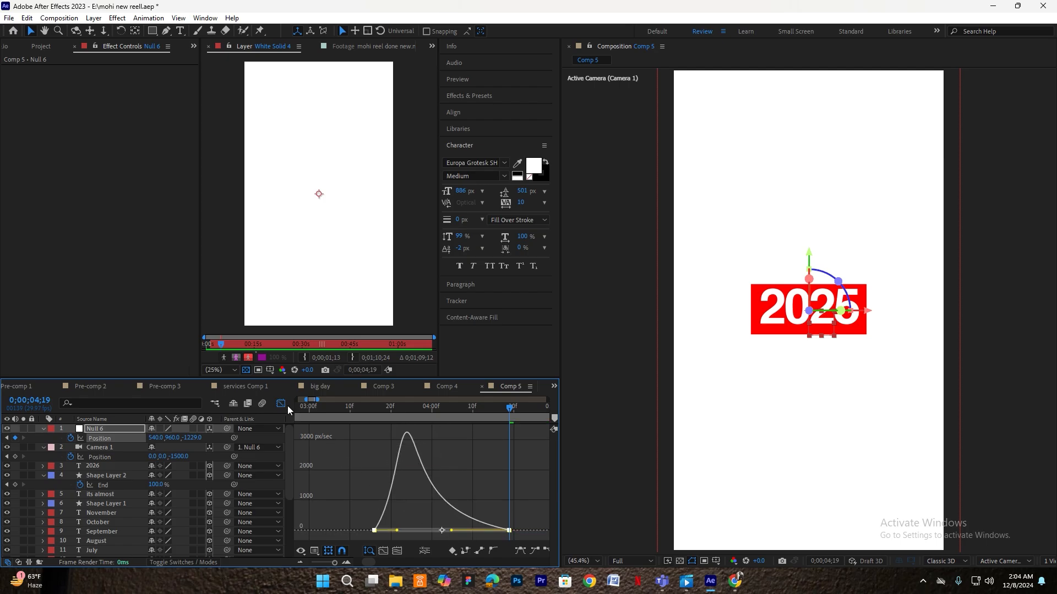
pyautogui.click(281, 403)
pyautogui.click(492, 429)
# - Preview the camera push-in from 1;26 and park the playhead at 4;20
pyautogui.moveTo(472, 410); pyautogui.dragTo(289, 427)
pyautogui.press('space')
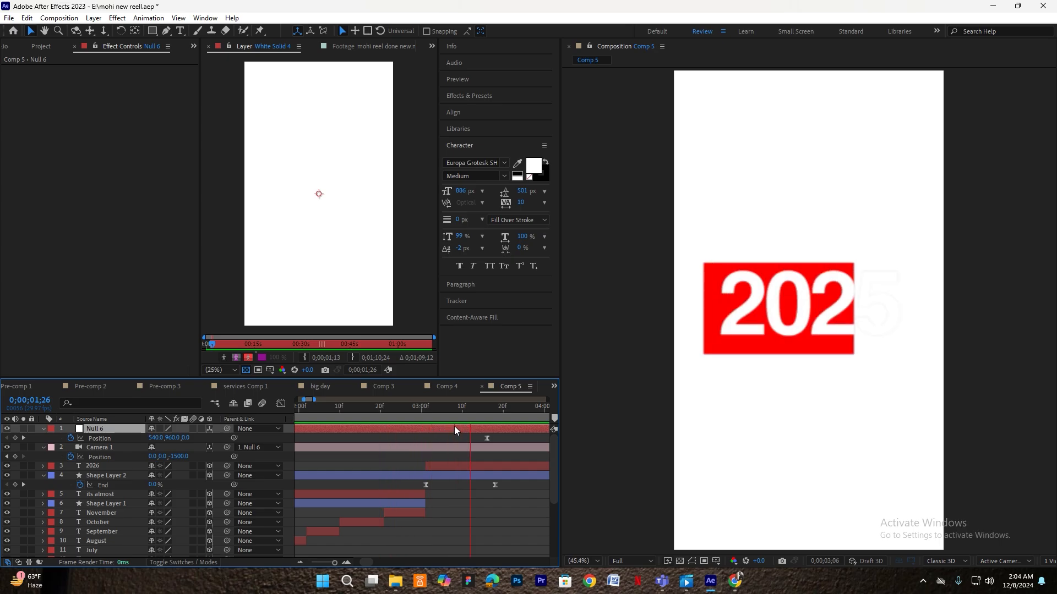
pyautogui.scroll(-1, 453, 426)
pyautogui.press('space')
pyautogui.moveTo(545, 409); pyautogui.dragTo(538, 420)
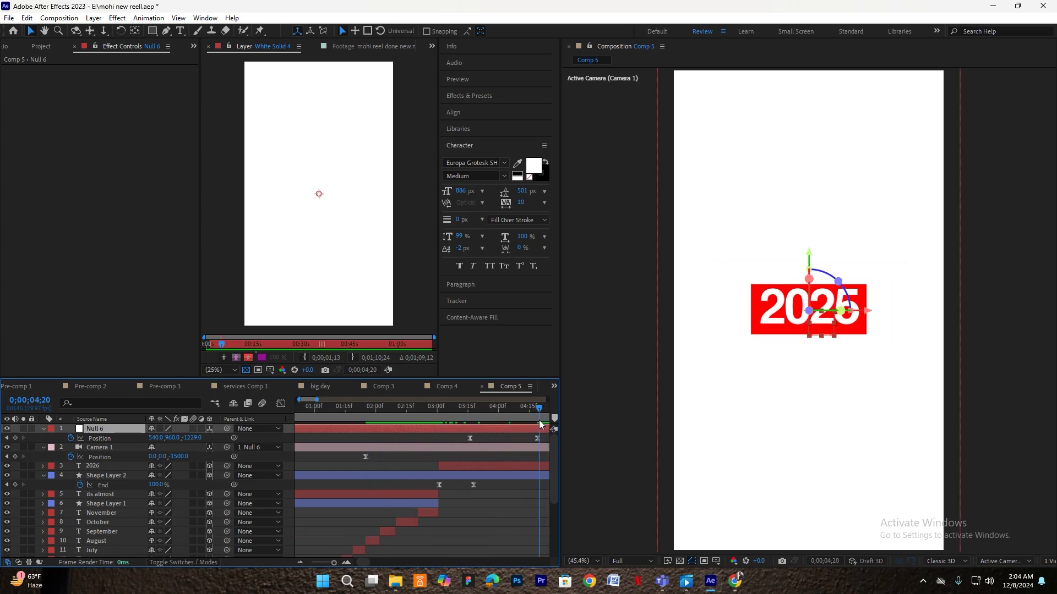
pyautogui.click(543, 438)
# - Add the mohi profile card image to the comp as a 3D layer, pushed toward the camera at 3;16
pyautogui.click(39, 48)
pyautogui.moveTo(41, 148); pyautogui.dragTo(122, 468)
pyautogui.press('s')
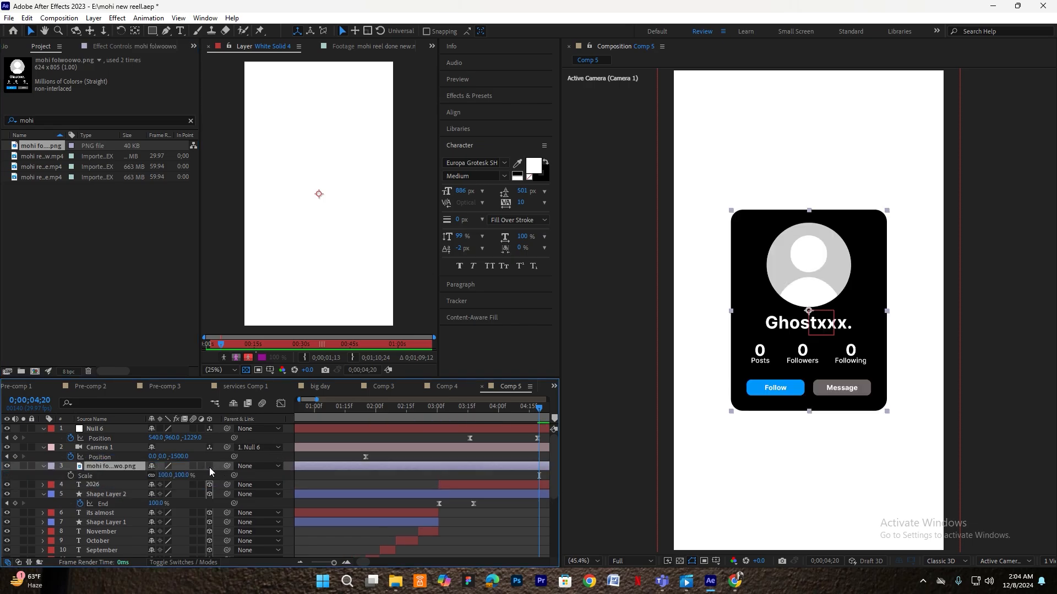
pyautogui.click(210, 466)
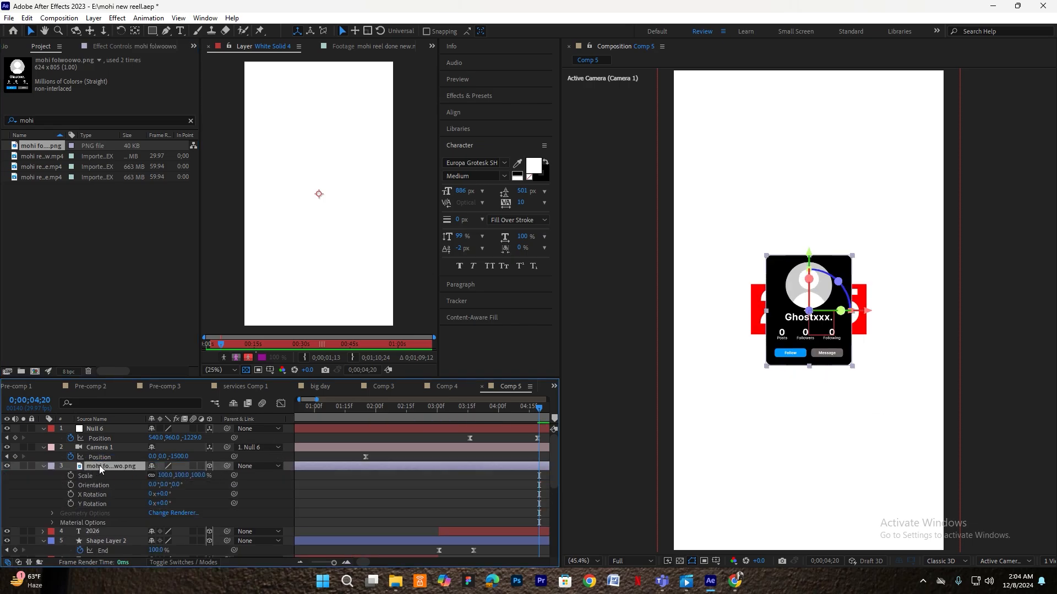
pyautogui.click(470, 409)
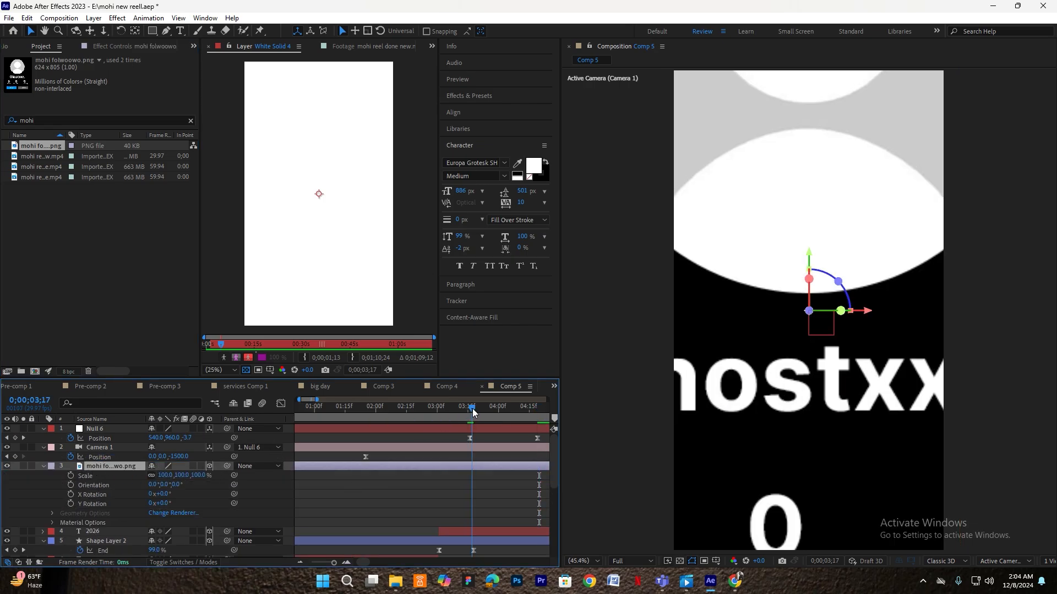
pyautogui.moveTo(809, 311); pyautogui.dragTo(713, 382)
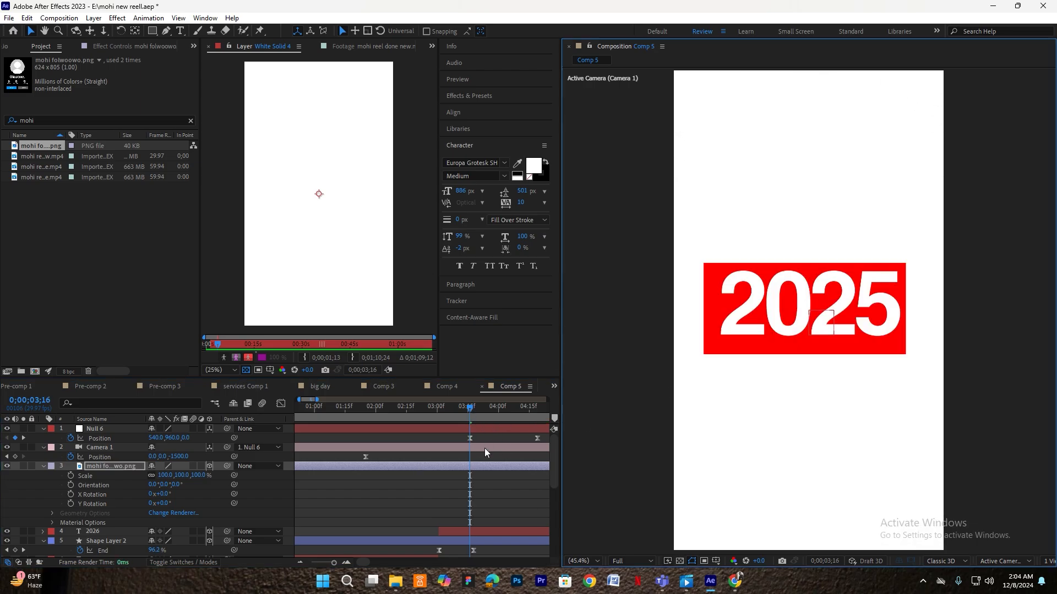
# - Push Null 6's depth back to -1353 at 4;19, shrinking the card
pyautogui.press('space')
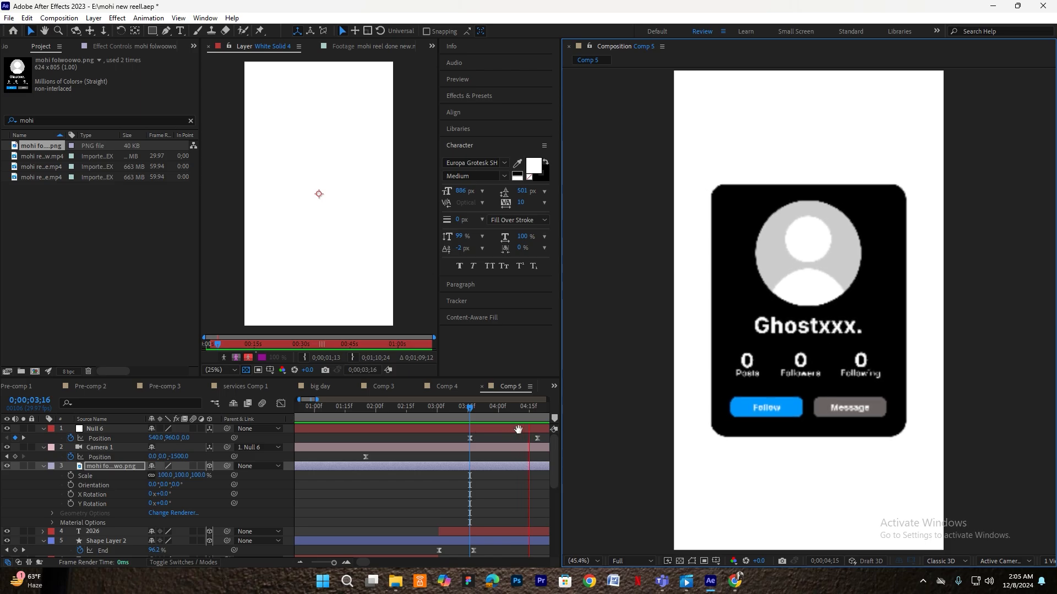
pyautogui.moveTo(542, 421); pyautogui.dragTo(540, 423)
pyautogui.scroll(1, 541, 423)
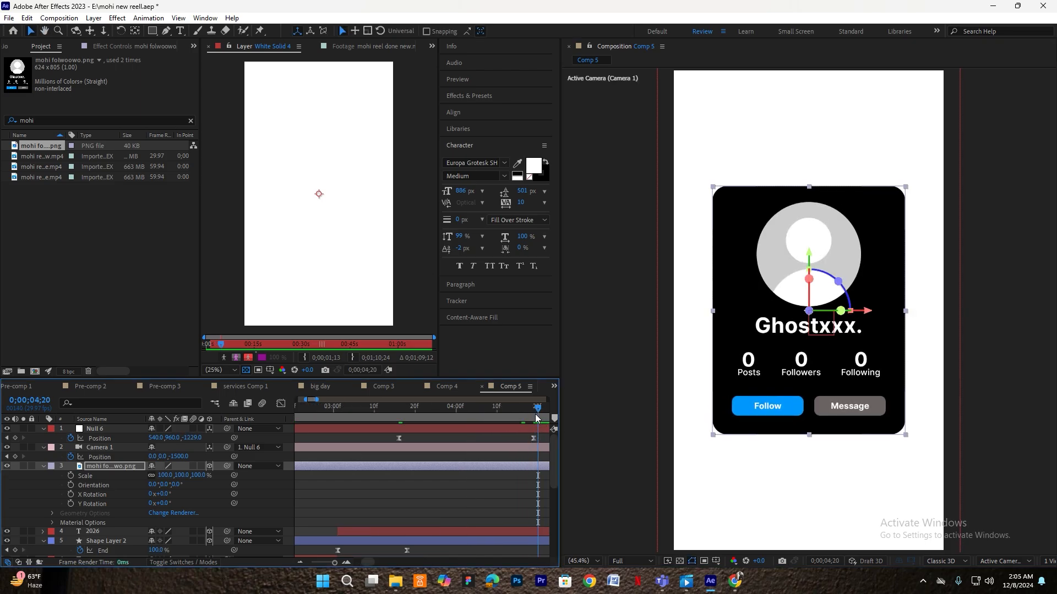
pyautogui.click(536, 417)
pyautogui.click(540, 428)
pyautogui.moveTo(192, 438); pyautogui.dragTo(138, 449)
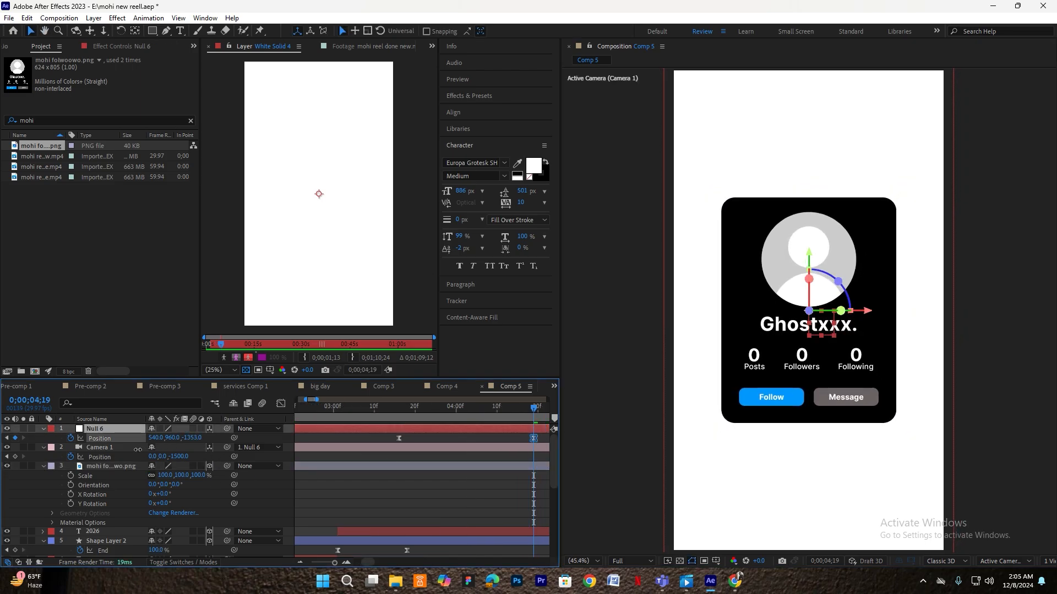
# - Keyframe the card's Opacity from 0 to 100% starting at 3;16 and Easy Ease both keyframes
pyautogui.click(400, 413)
pyautogui.click(108, 465)
pyautogui.press('t')
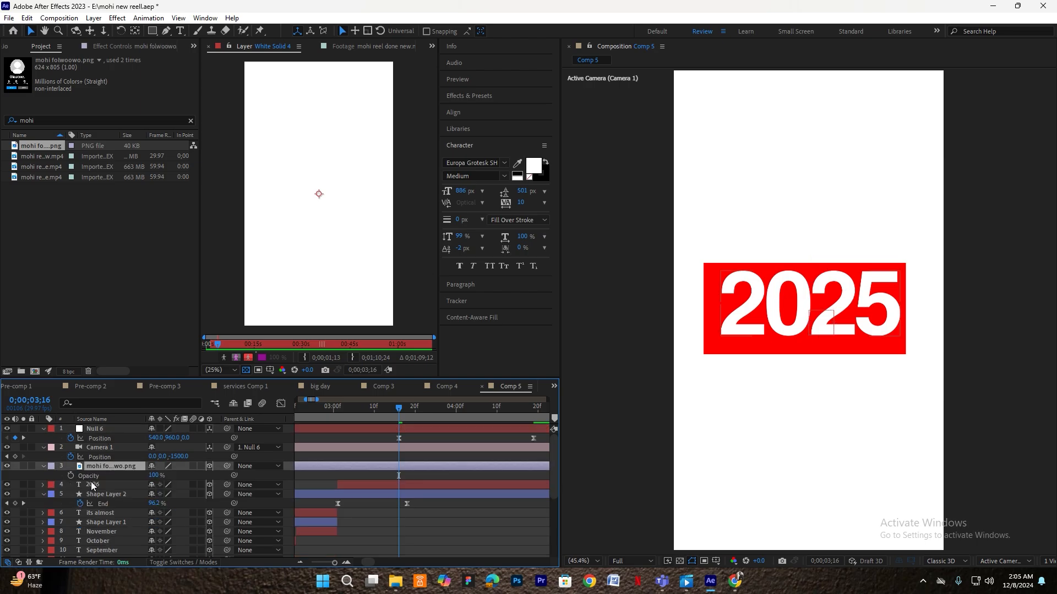
pyautogui.click(70, 475)
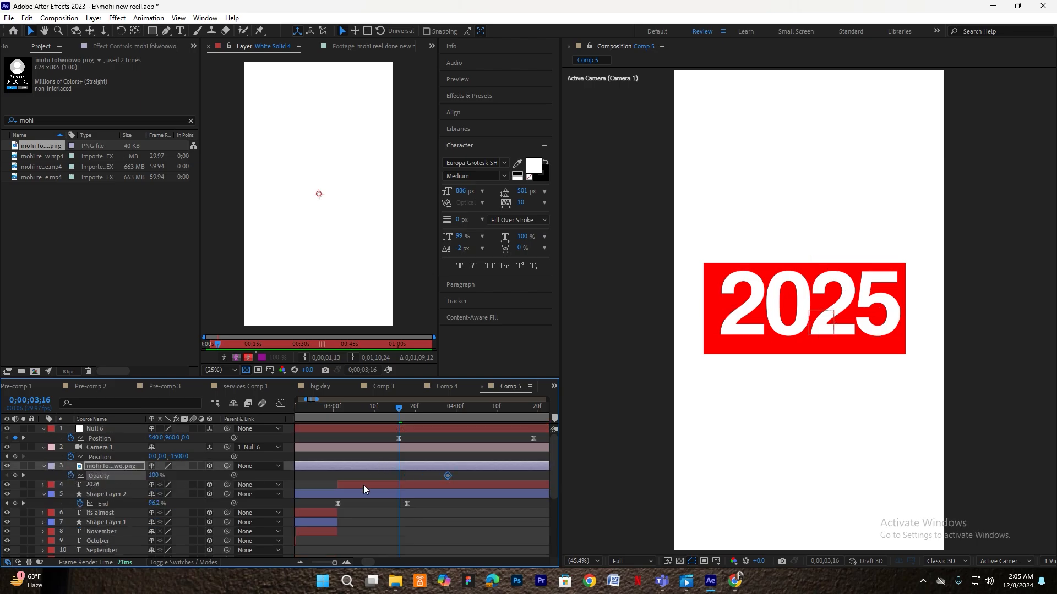
pyautogui.moveTo(464, 474); pyautogui.dragTo(428, 467)
pyautogui.press('F9')
pyautogui.click(412, 468)
# - Retime the card layer a few frames earlier and later while previewing the fade
pyautogui.press('space')
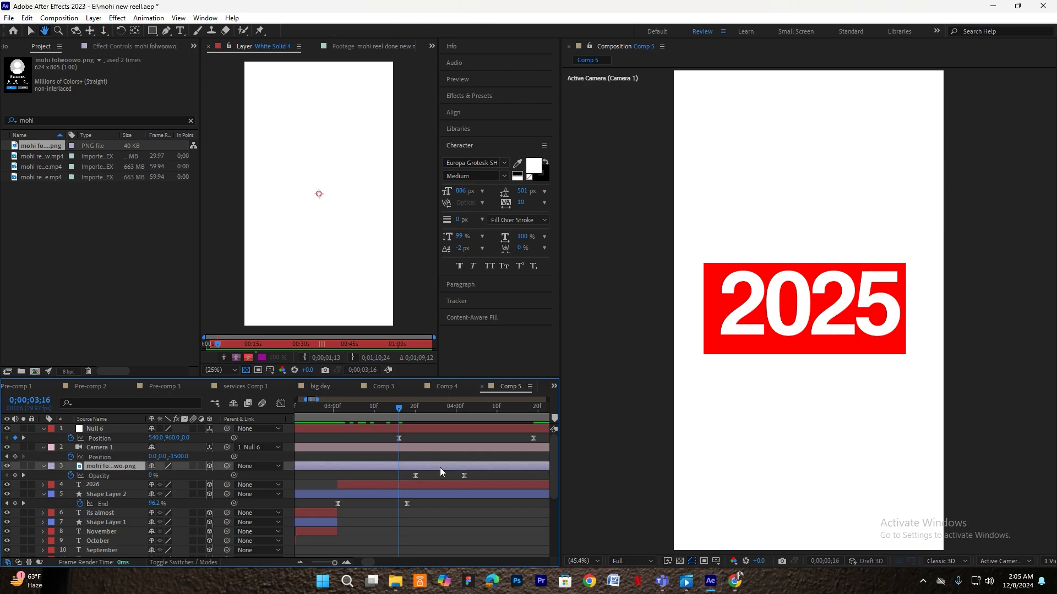
pyautogui.moveTo(410, 412); pyautogui.dragTo(362, 413)
pyautogui.moveTo(429, 467); pyautogui.dragTo(417, 472)
pyautogui.press('space')
pyautogui.press('space')
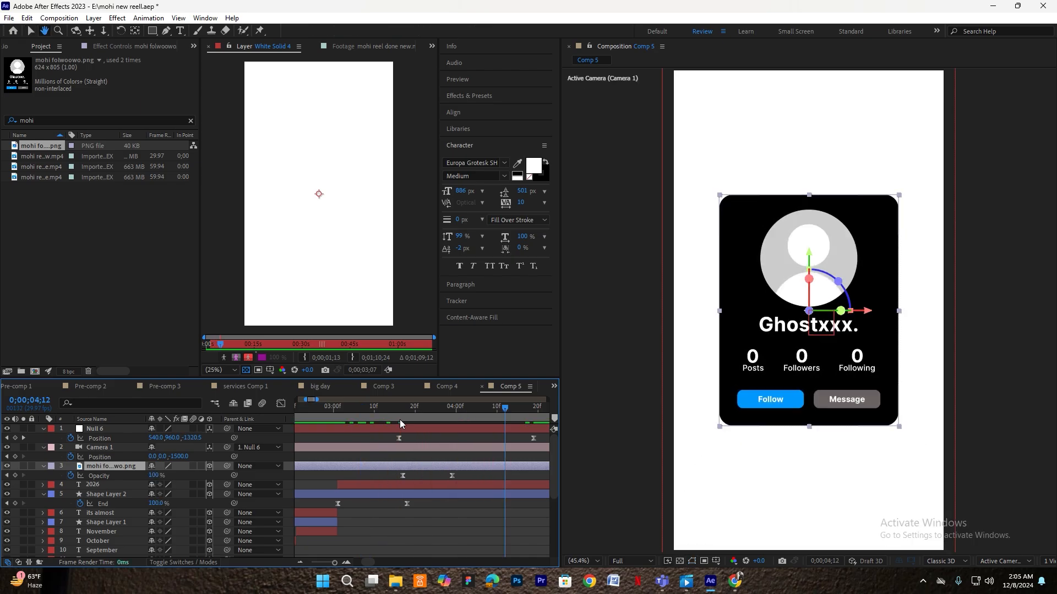
pyautogui.moveTo(399, 413); pyautogui.dragTo(366, 413)
pyautogui.moveTo(410, 469); pyautogui.dragTo(422, 467)
# - Pull the final Opacity keyframe a frame earlier, shift the card a frame earlier, and preview
pyautogui.press('space')
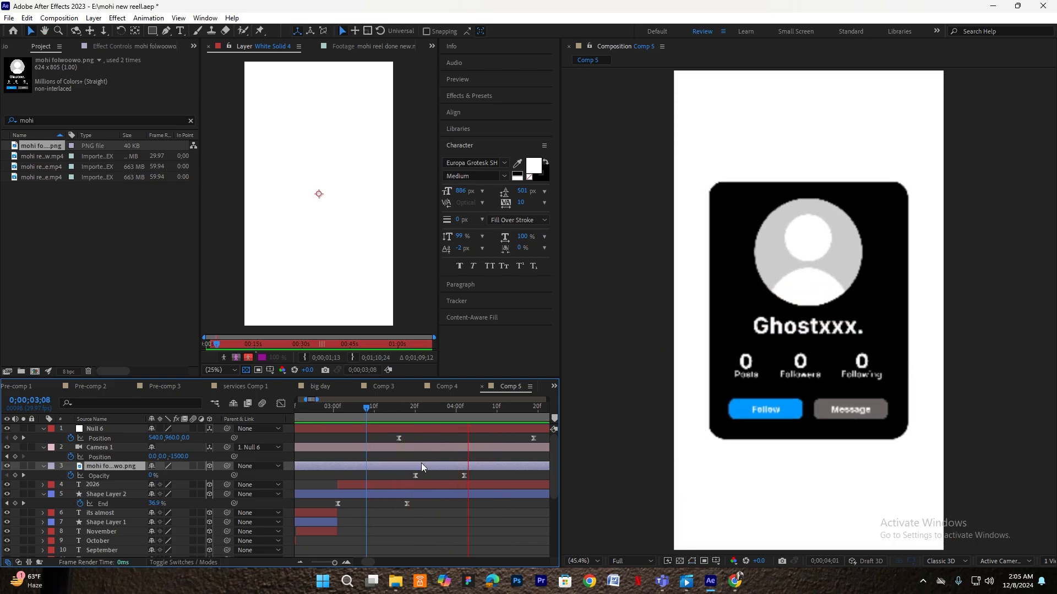
pyautogui.moveTo(464, 476); pyautogui.dragTo(457, 467)
pyautogui.moveTo(432, 408); pyautogui.dragTo(342, 410)
pyautogui.press('space')
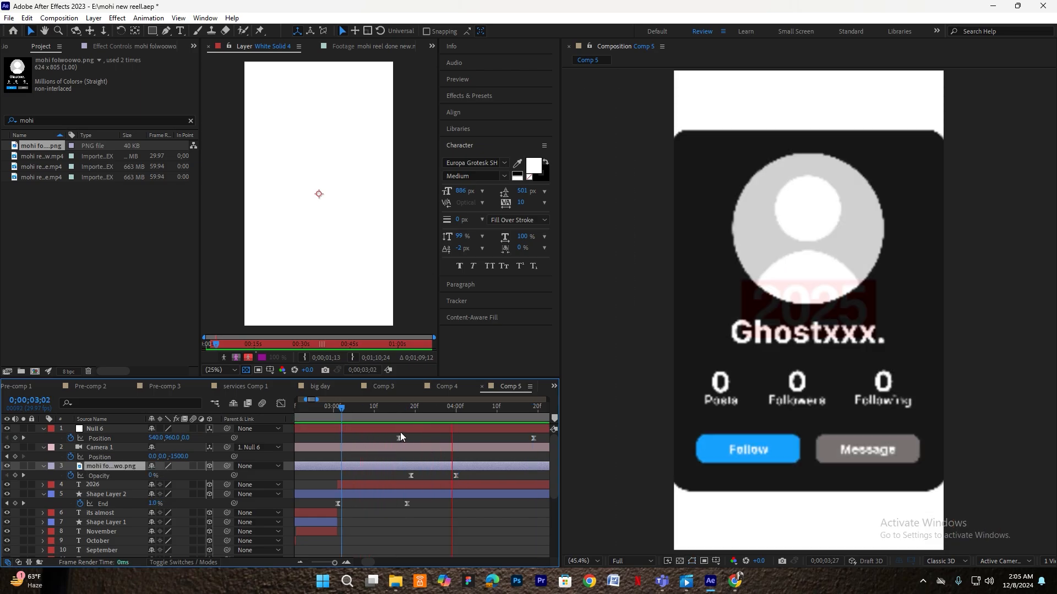
pyautogui.press('space')
pyautogui.press('-')
pyautogui.press('=')
pyautogui.click(514, 408)
pyautogui.moveTo(787, 330); pyautogui.dragTo(786, 333)
# - Create a new 'you still' text layer and shrink it to 40% scale
pyautogui.click(181, 31)
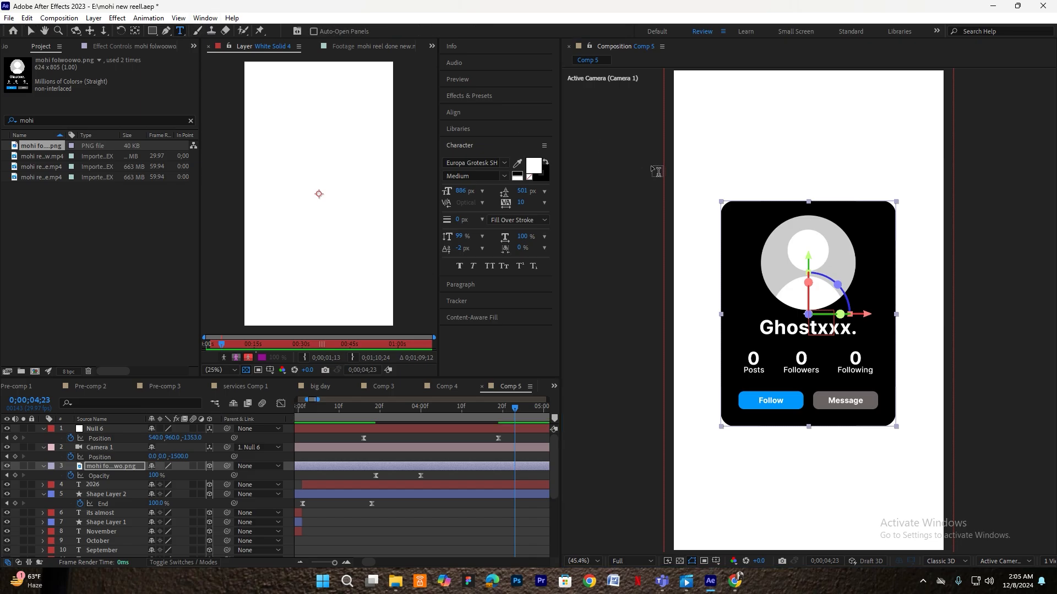
pyautogui.click(702, 163)
pyautogui.write('you still')
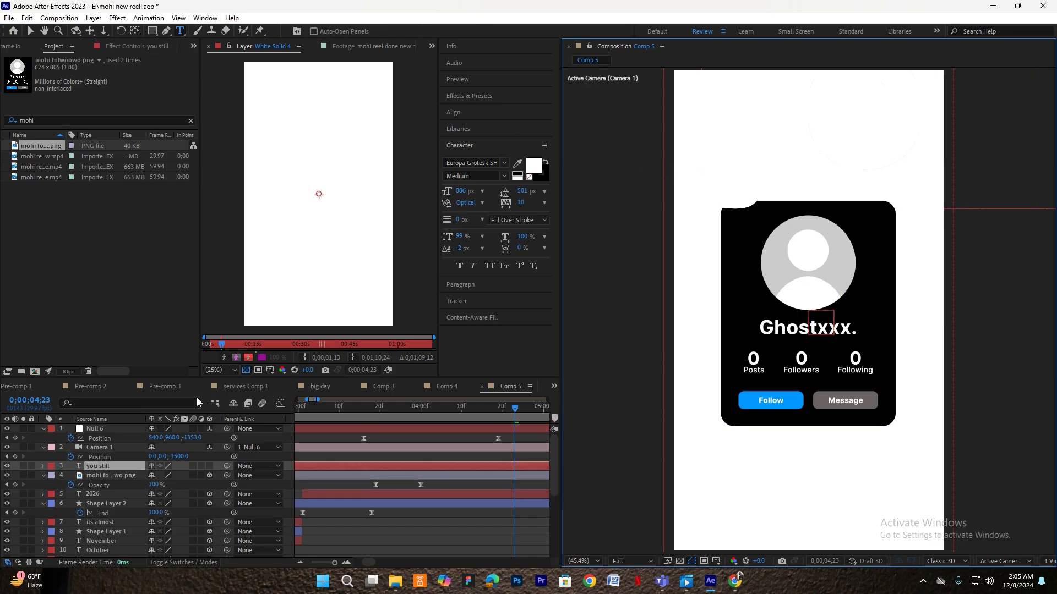
pyautogui.click(124, 466)
pyautogui.press('v')
pyautogui.press('s')
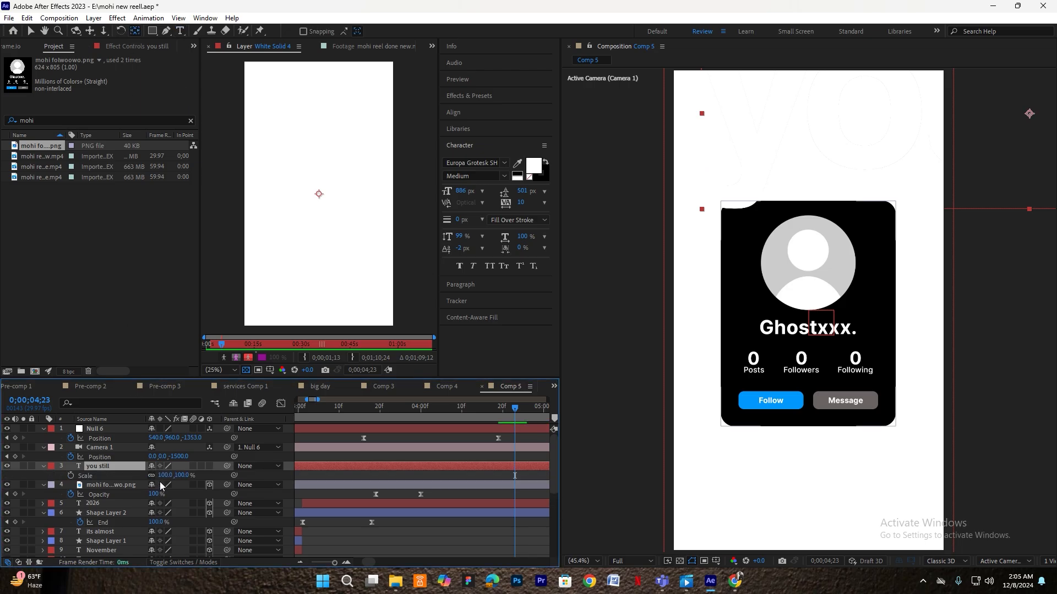
pyautogui.moveTo(152, 477); pyautogui.dragTo(137, 485)
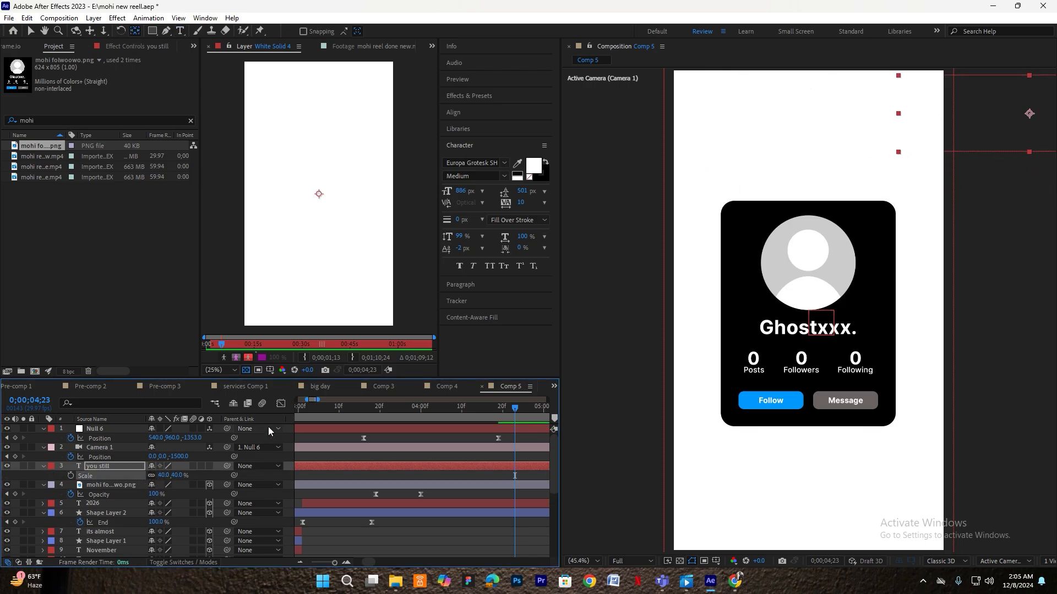
# - Color the text black, scale it to 14%, and move it above the profile card
pyautogui.click(529, 168)
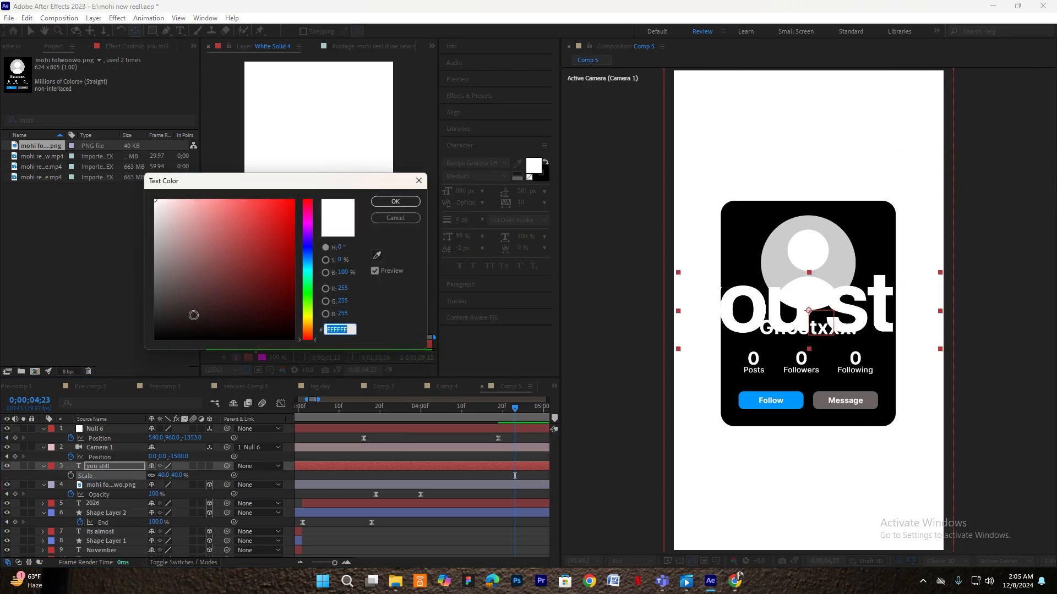
pyautogui.moveTo(203, 315); pyautogui.dragTo(175, 348)
pyautogui.click(392, 202)
pyautogui.moveTo(168, 476); pyautogui.dragTo(150, 477)
pyautogui.press('v')
pyautogui.moveTo(812, 307); pyautogui.dragTo(759, 170)
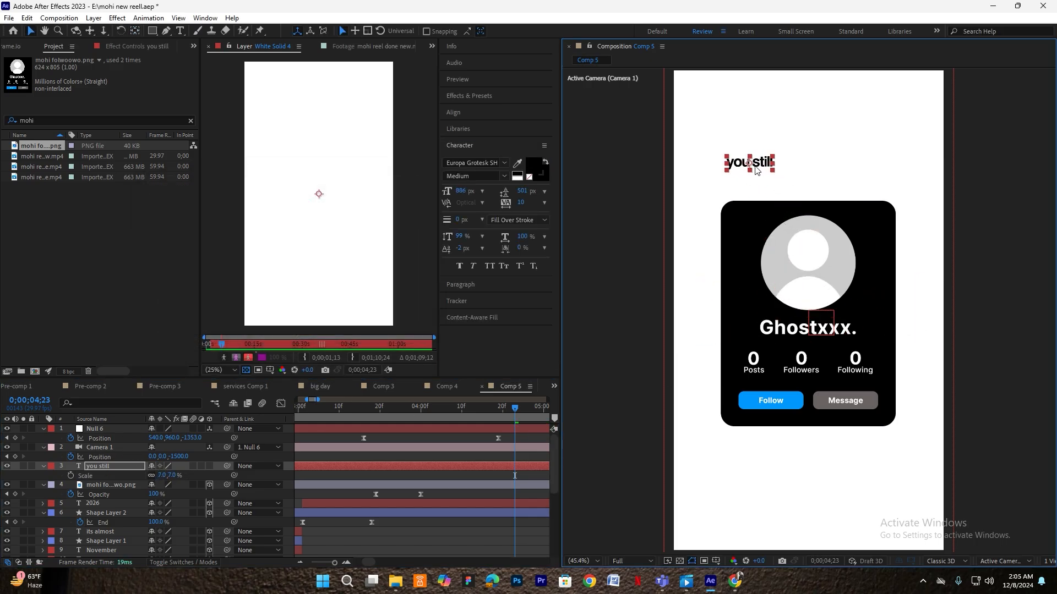
pyautogui.moveTo(158, 477); pyautogui.dragTo(162, 477)
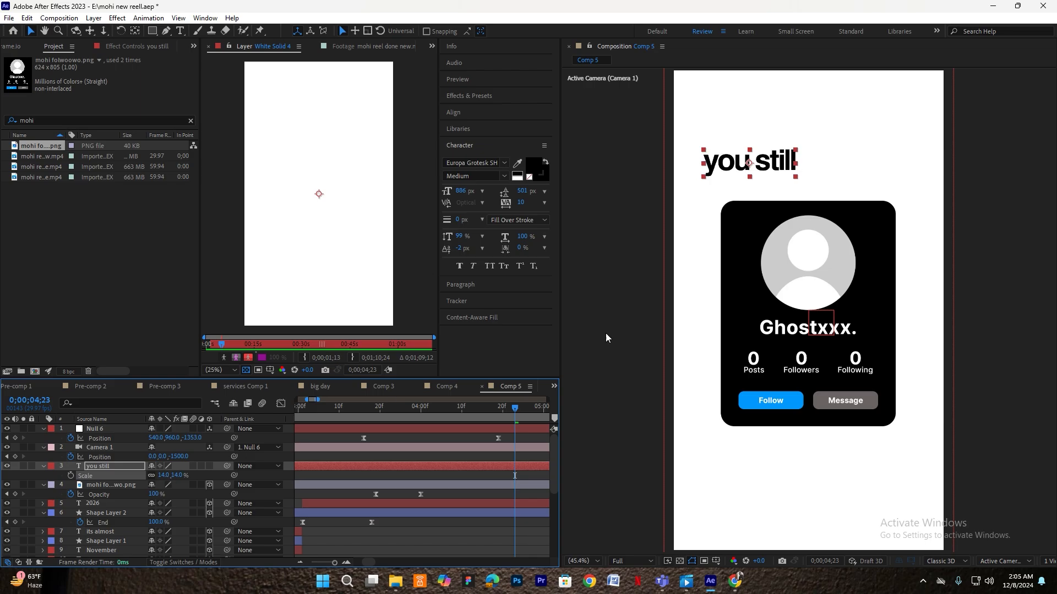
# - Make the 'you still' title a 3D layer and check the profile card's Position
pyautogui.click(209, 466)
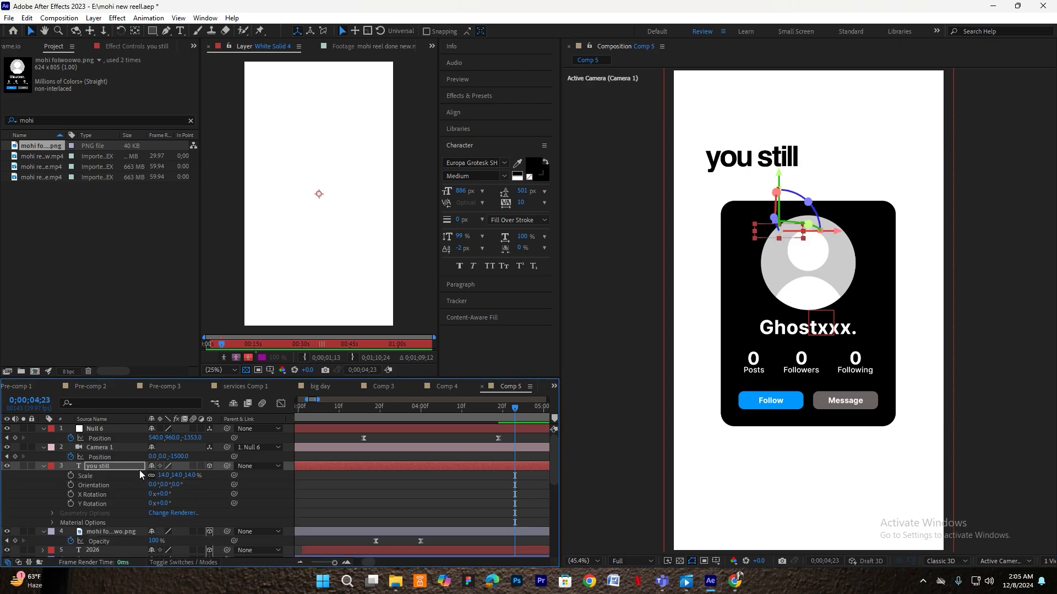
pyautogui.click(43, 466)
pyautogui.click(105, 476)
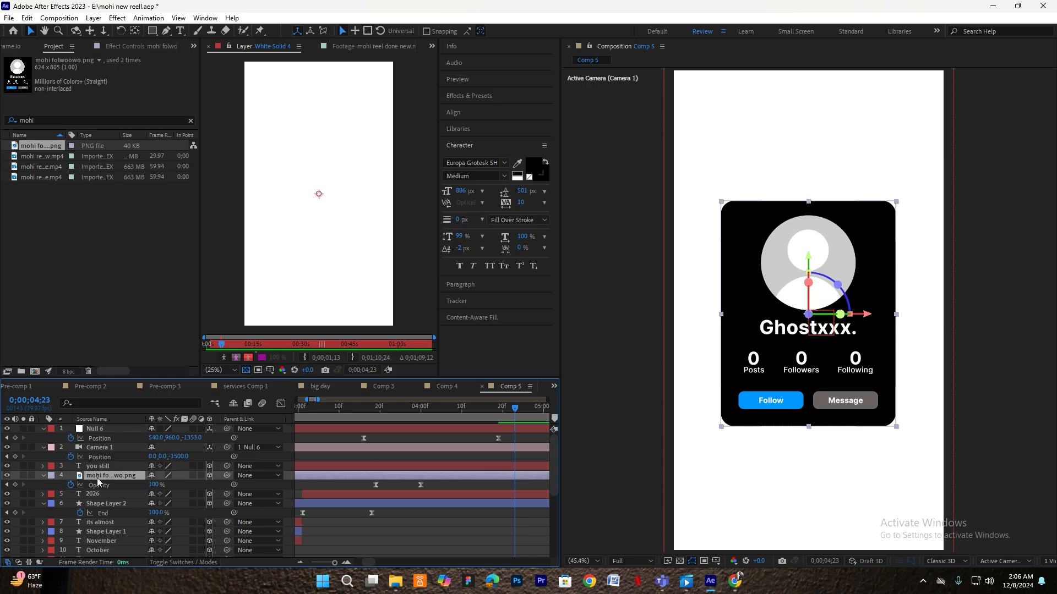
pyautogui.press('p')
pyautogui.click(104, 486)
# - Move the 'you still' title up and left and set its Scale to 13%
pyautogui.click(113, 465)
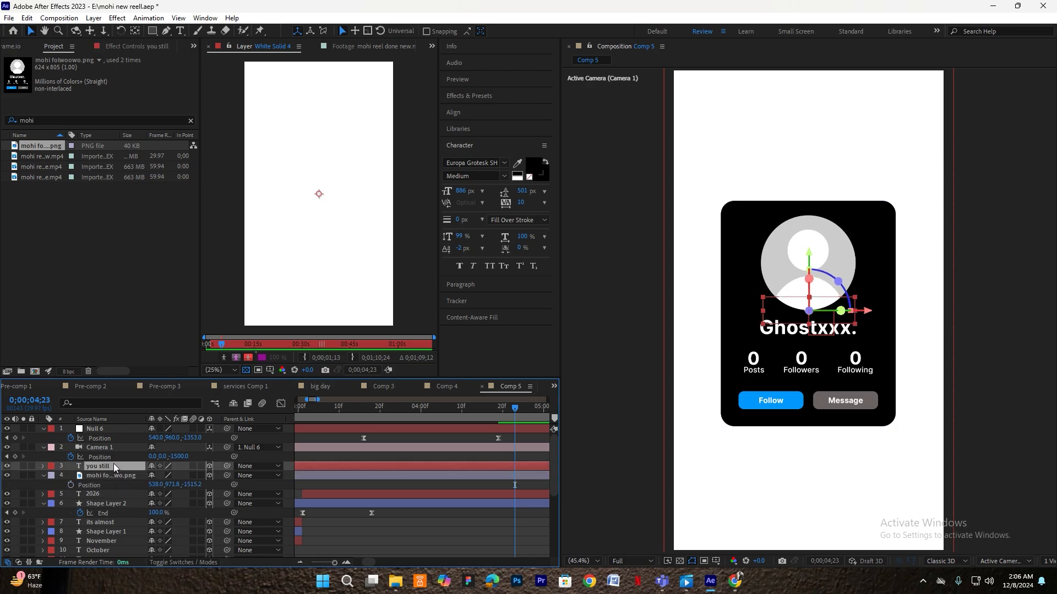
pyautogui.moveTo(758, 181); pyautogui.dragTo(742, 161)
pyautogui.press('s')
pyautogui.click(165, 475)
pyautogui.write('13')
pyautogui.press('Return')
pyautogui.moveTo(744, 160); pyautogui.dragTo(742, 158)
pyautogui.hotkey('ctrl', 'space')
# - Apply Gradient Ramp to the title with a white start colour and black end colour
pyautogui.write('grad')
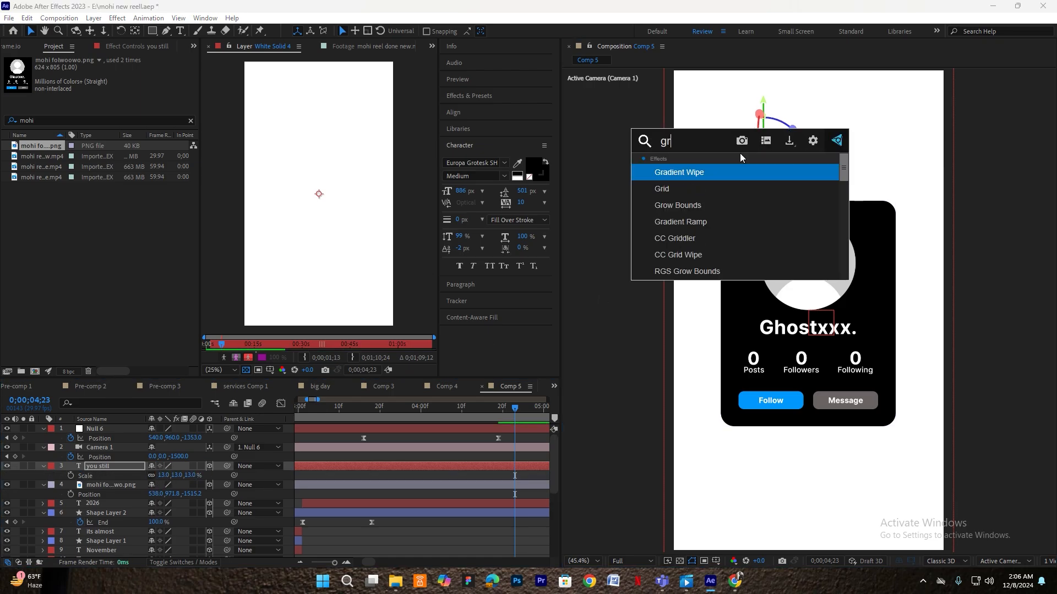
pyautogui.press('Return')
pyautogui.click(114, 107)
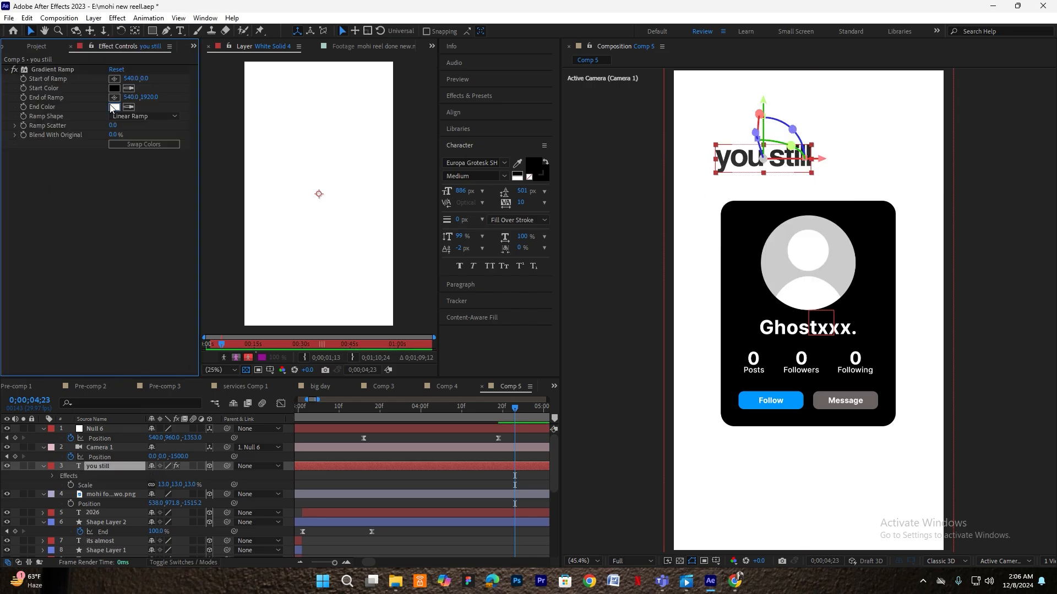
pyautogui.click(155, 338)
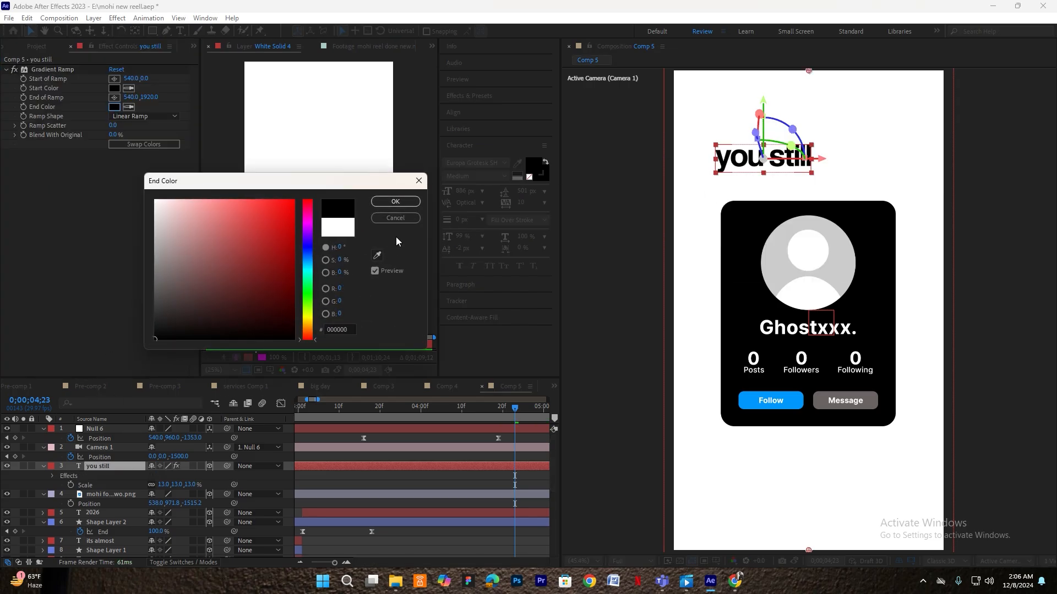
pyautogui.click(395, 202)
pyautogui.click(117, 88)
pyautogui.click(155, 202)
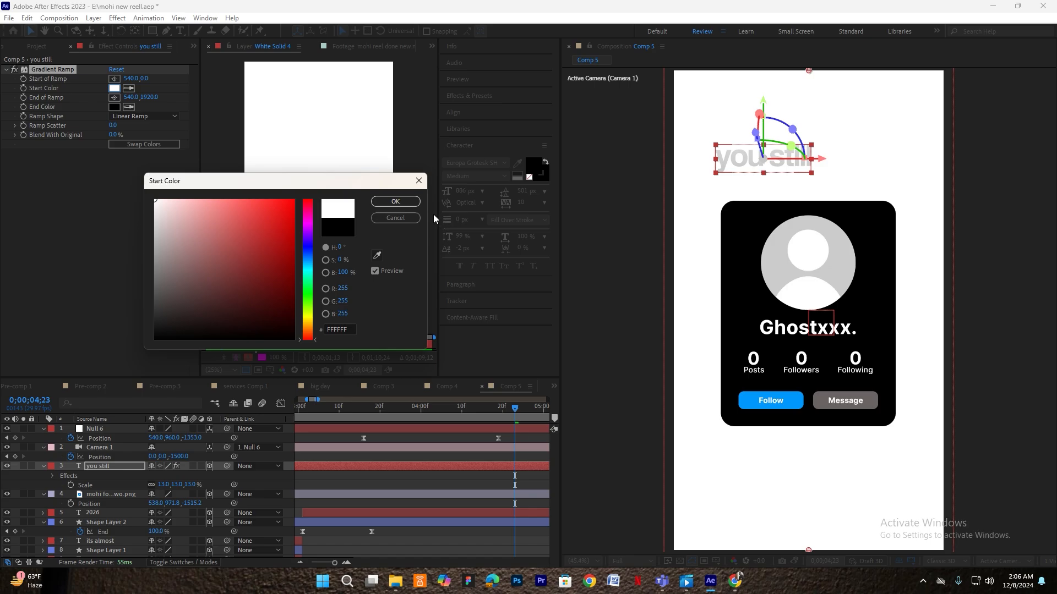
pyautogui.click(395, 202)
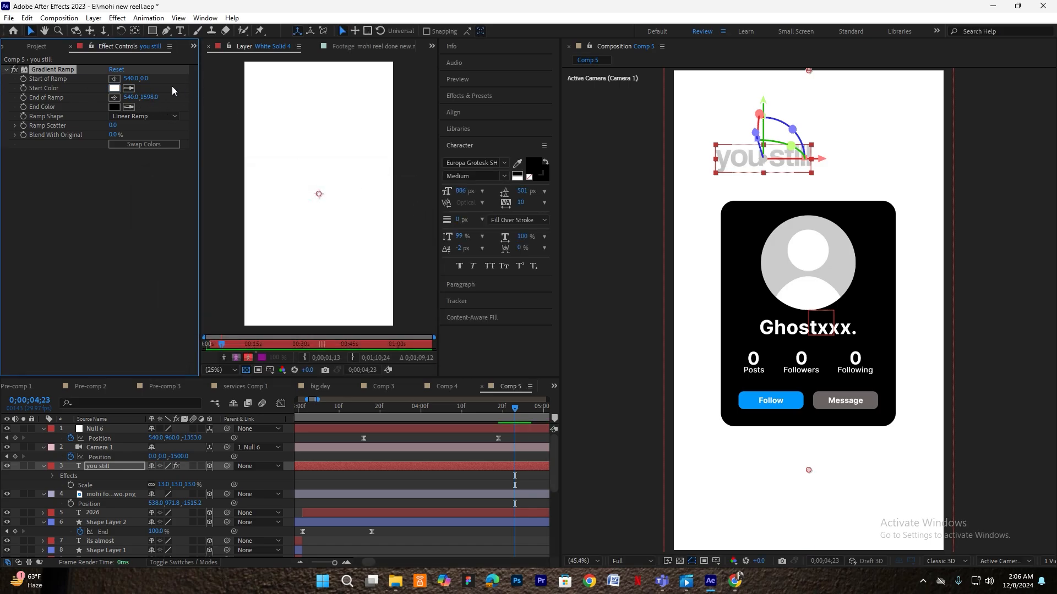
# - Drag the ramp's End of Ramp Y value to 433 and select the 'you still' layer
pyautogui.moveTo(149, 96)
pyautogui.mouseDown()
pyautogui.moveTo(107, 101)
pyautogui.moveTo(160, 100)
pyautogui.mouseUp()
pyautogui.moveTo(26, 78); pyautogui.dragTo(6, 72)
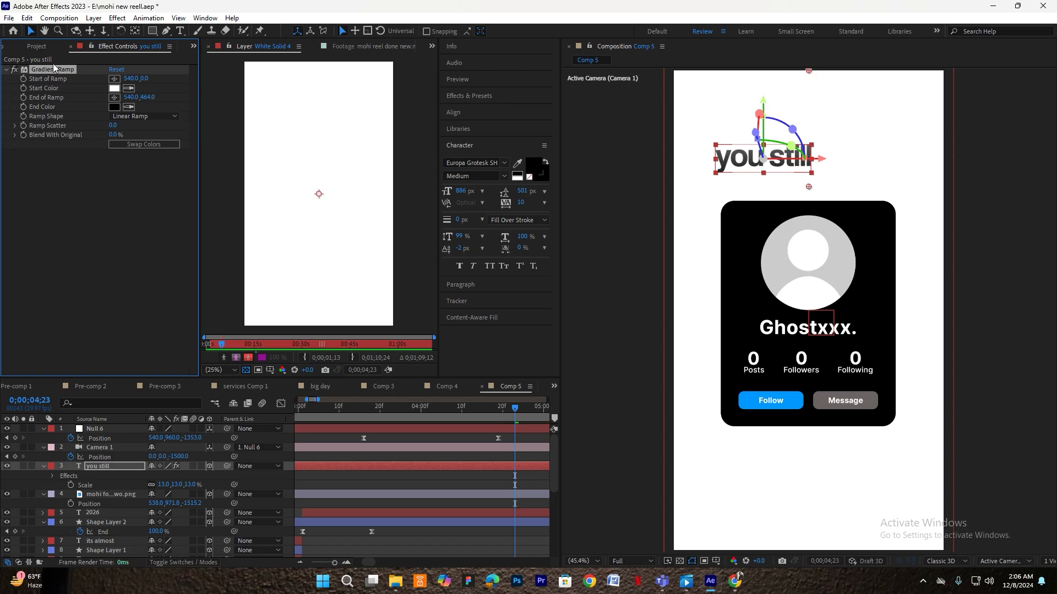
pyautogui.moveTo(126, 98); pyautogui.dragTo(123, 98)
pyautogui.click(122, 468)
# - Duplicate 'you still', move the copy below it, and retype it as "haven't sarted"
pyautogui.hotkey('ctrl', 'd')
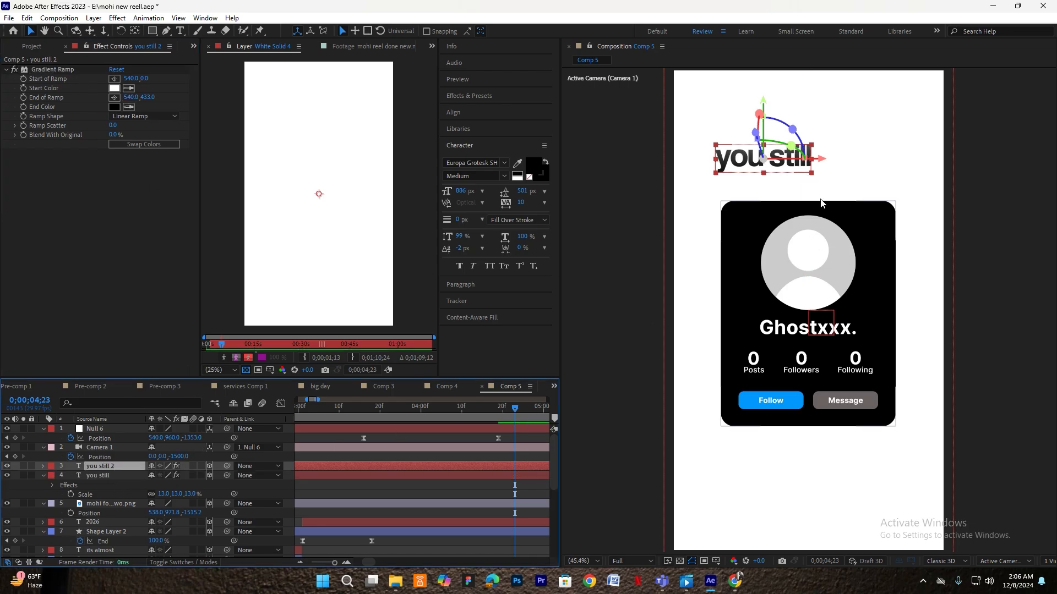
pyautogui.moveTo(746, 159); pyautogui.dragTo(772, 183)
pyautogui.doubleClick(773, 182)
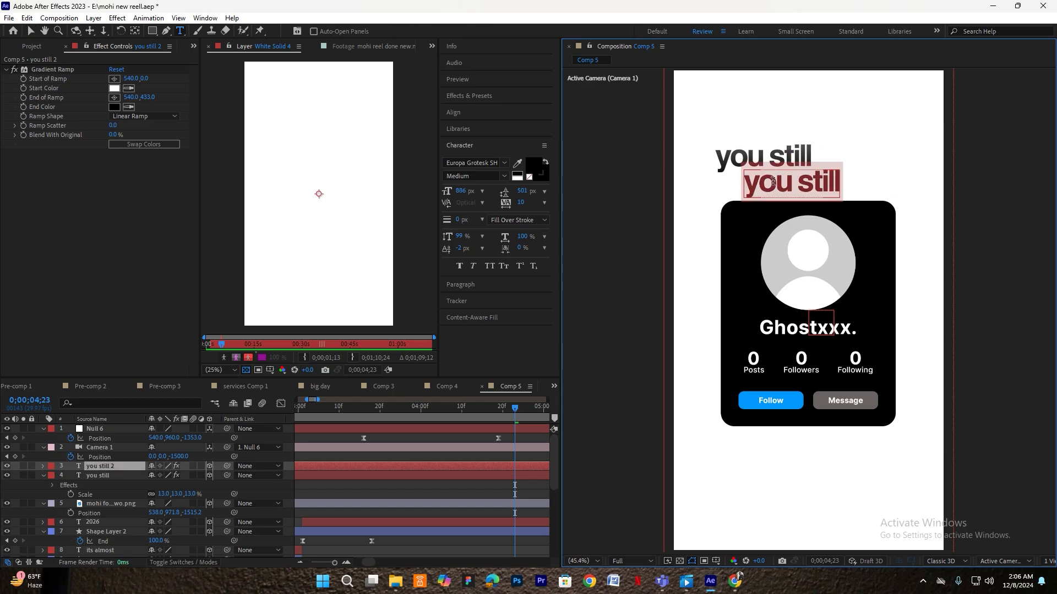
pyautogui.press('BackSpace')
pyautogui.write('haven')
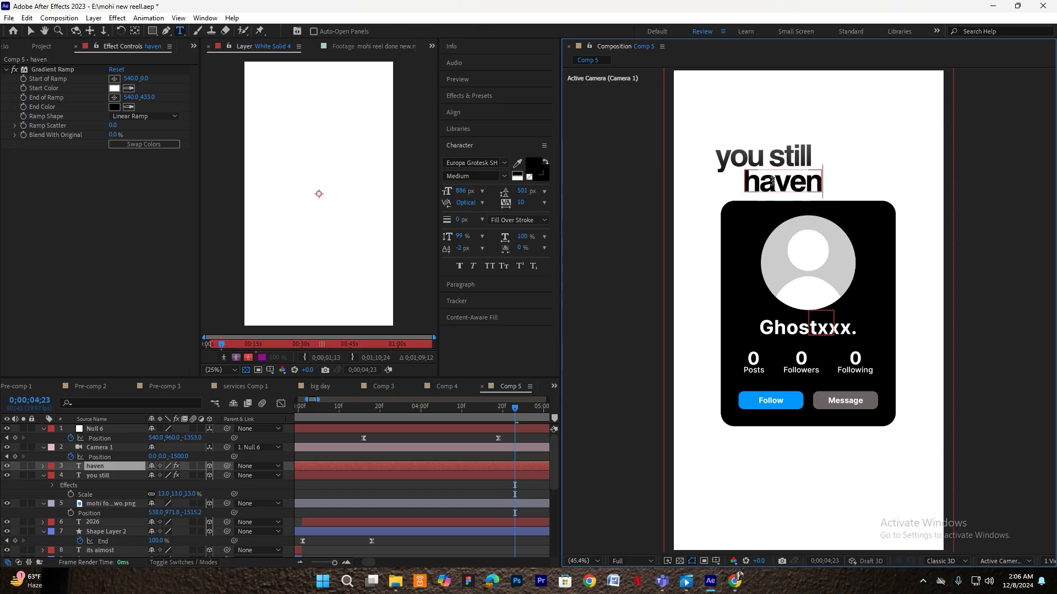
pyautogui.write("'t sarted")
pyautogui.click(480, 448)
# - Set the "haven't sarted" layer's Scale to 16%
pyautogui.press('v')
pyautogui.click(797, 184)
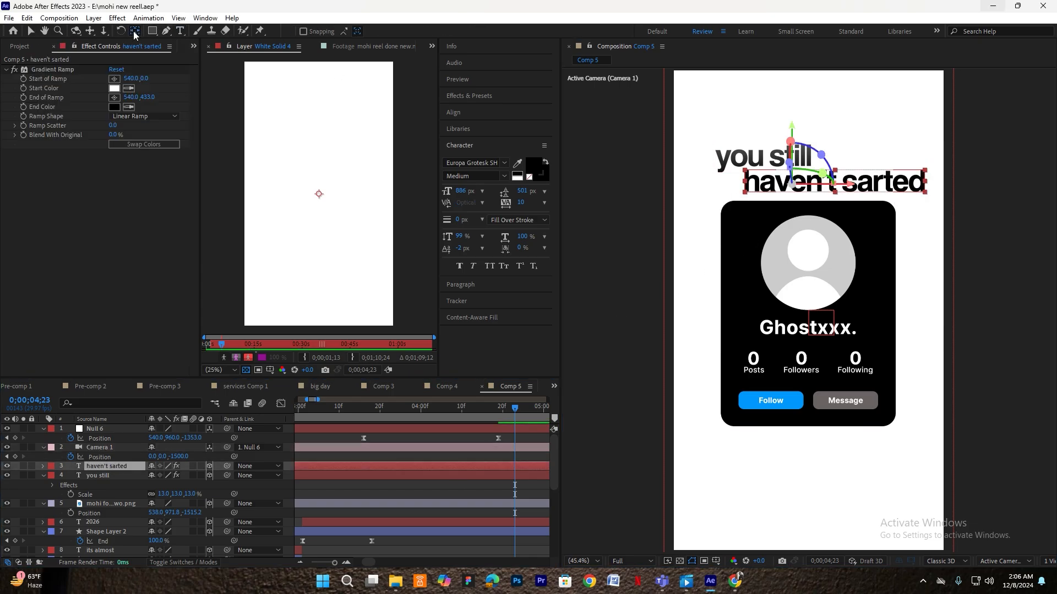
pyautogui.press('s')
pyautogui.click(161, 475)
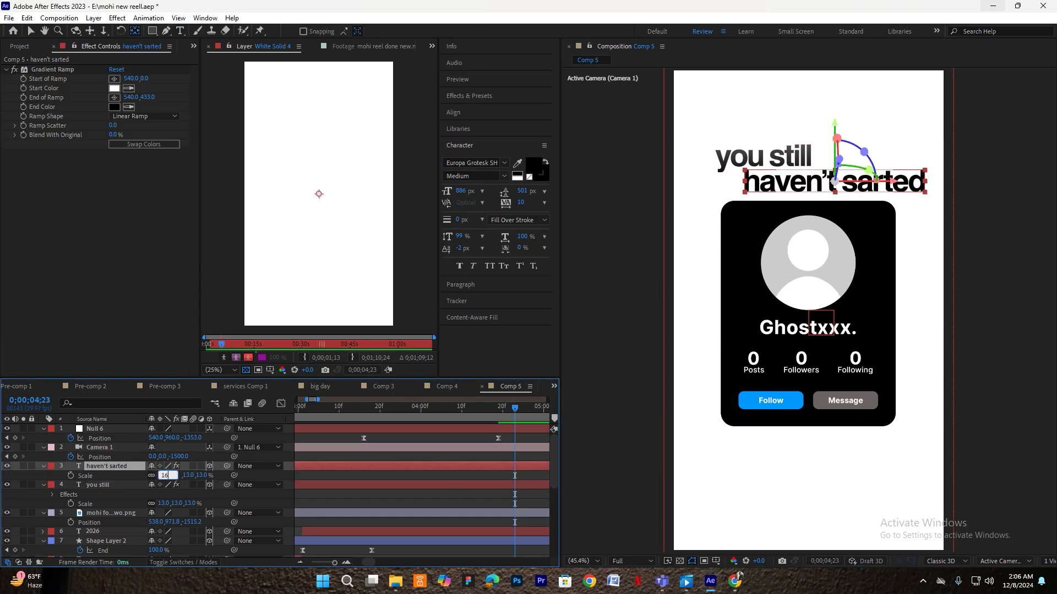
pyautogui.press('Return')
# - Align "haven't sarted" under 'you still', nudging both lines into place
pyautogui.moveTo(789, 182); pyautogui.dragTo(763, 182)
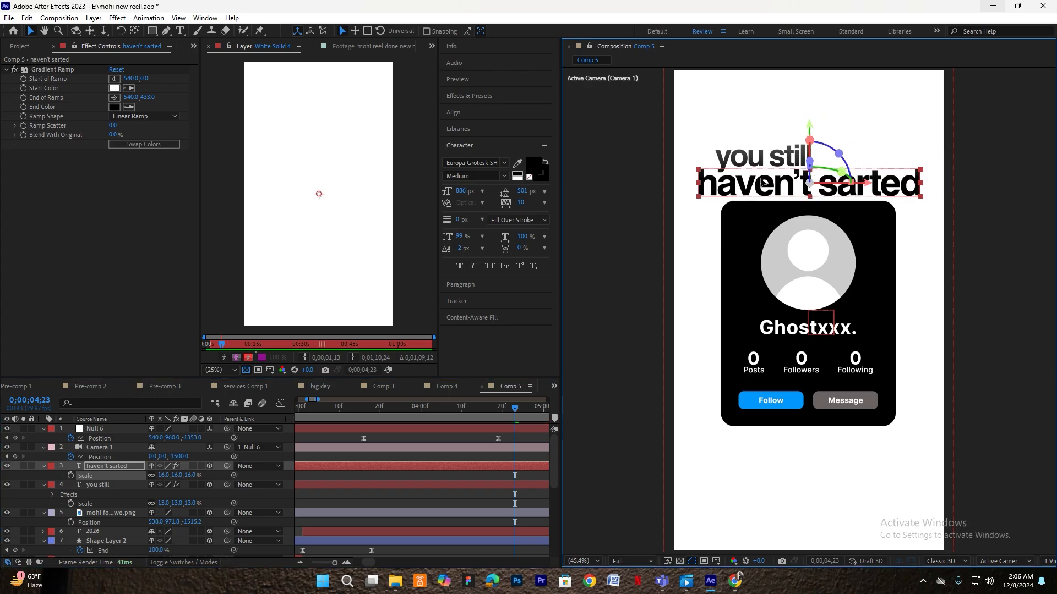
pyautogui.click(98, 484)
pyautogui.moveTo(740, 155); pyautogui.dragTo(734, 146)
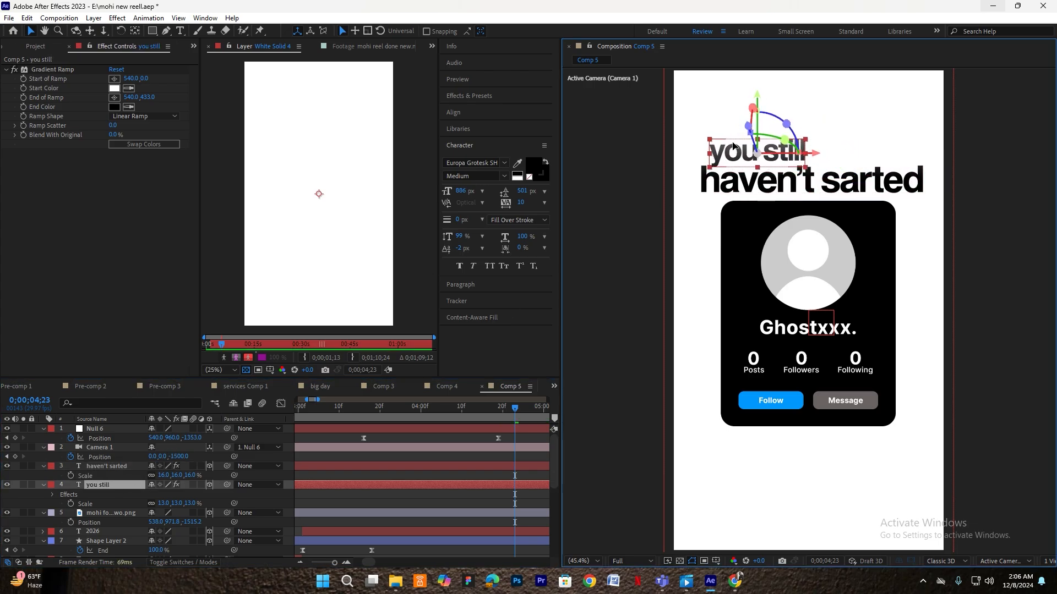
pyautogui.click(120, 466)
pyautogui.moveTo(780, 180); pyautogui.dragTo(780, 182)
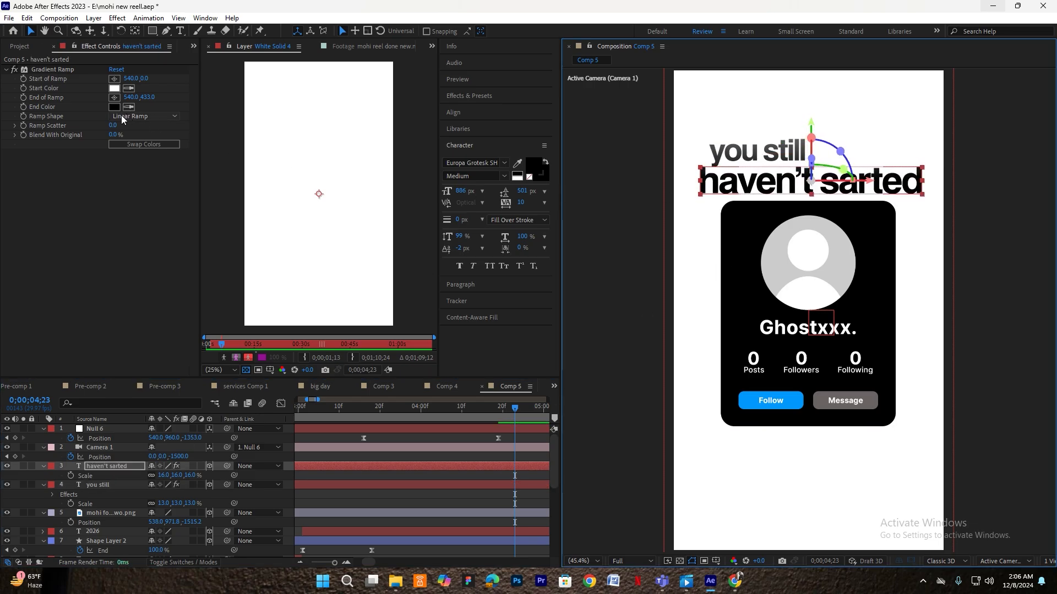
# - Set the Gradient Ramp start colour on 'haven't sarted' to red
pyautogui.click(117, 91)
pyautogui.moveTo(263, 232); pyautogui.dragTo(301, 195)
pyautogui.click(384, 203)
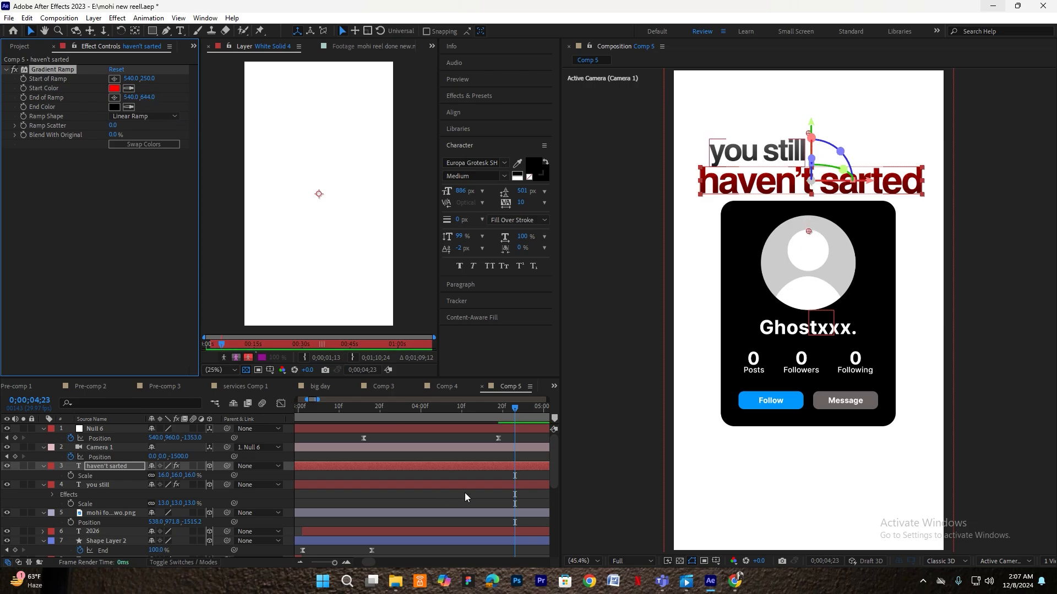
# - Lower the profile card layer slightly in the comp
pyautogui.click(477, 440)
pyautogui.click(91, 467)
pyautogui.keyDown('shift'); pyautogui.click(95, 485); pyautogui.keyUp('shift')
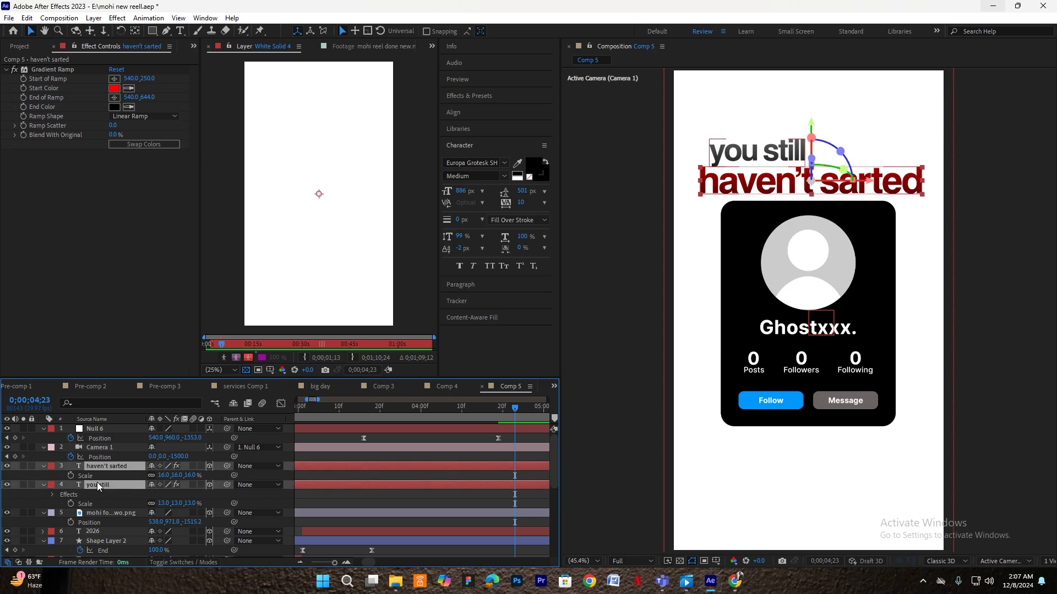
pyautogui.click(741, 186)
pyautogui.click(809, 363)
pyautogui.moveTo(809, 363); pyautogui.dragTo(810, 370)
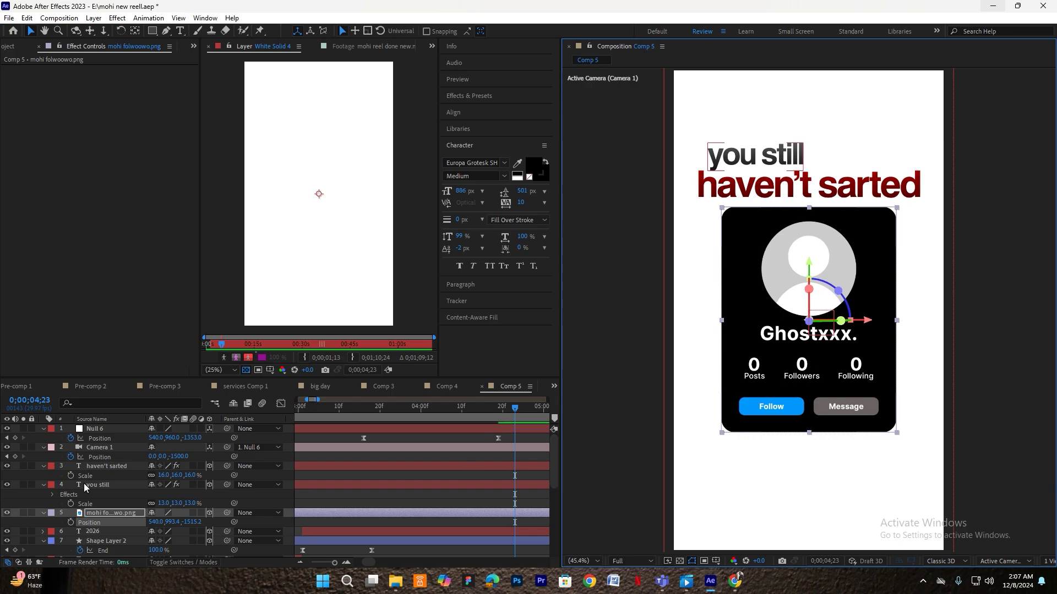
pyautogui.click(106, 466)
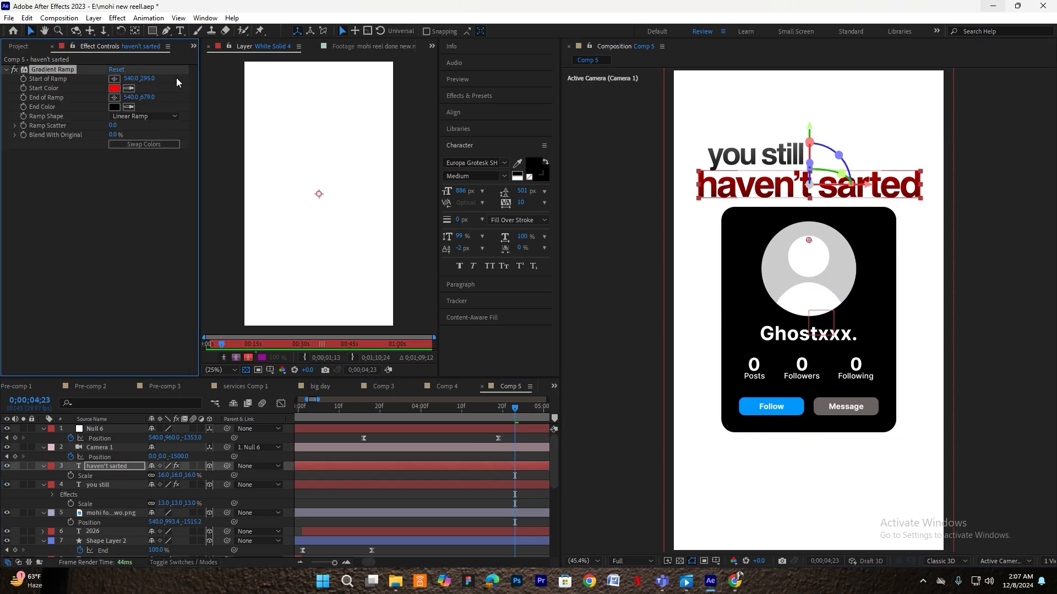
# - Preview the animation from 2;09 and 3;05, then return to 4;04
pyautogui.moveTo(487, 405); pyautogui.dragTo(284, 424)
pyautogui.press('space')
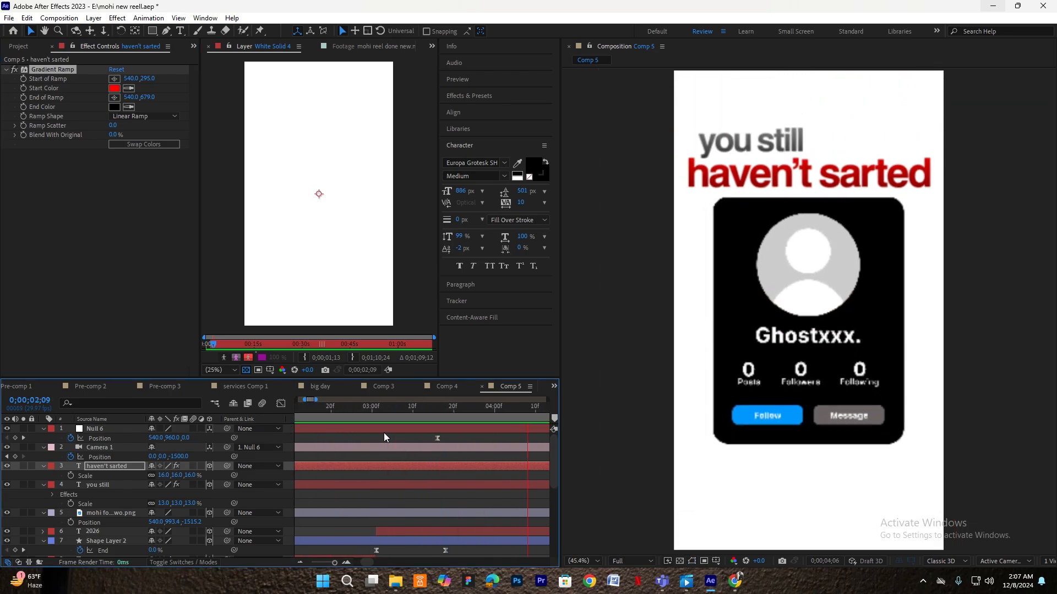
pyautogui.press('space')
pyautogui.moveTo(375, 408); pyautogui.dragTo(287, 421)
pyautogui.press('space')
pyautogui.scroll(-1, 364, 435)
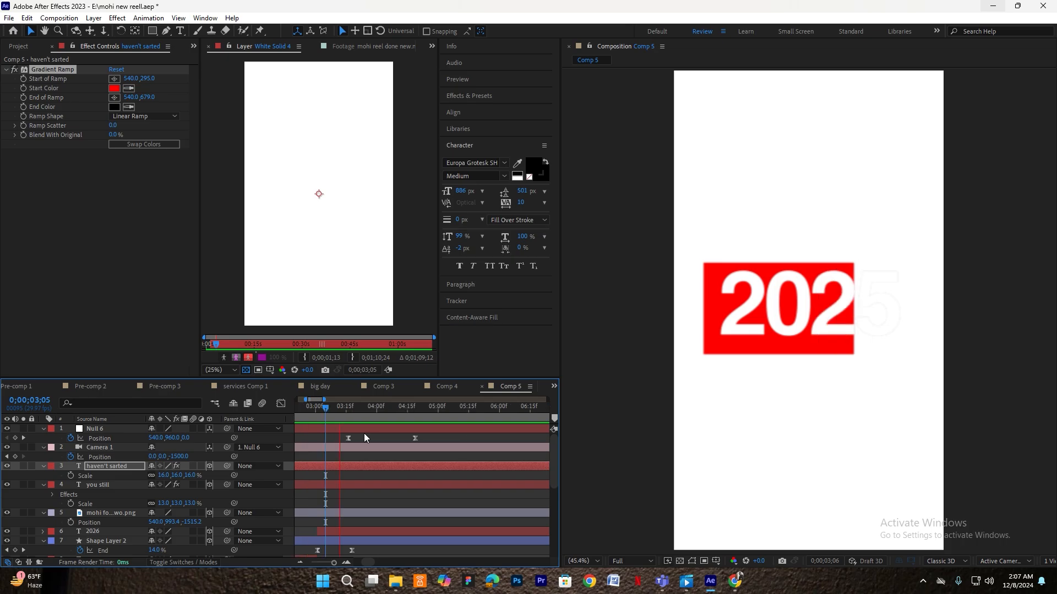
pyautogui.press('space')
pyautogui.moveTo(414, 411); pyautogui.dragTo(383, 418)
pyautogui.click(97, 487)
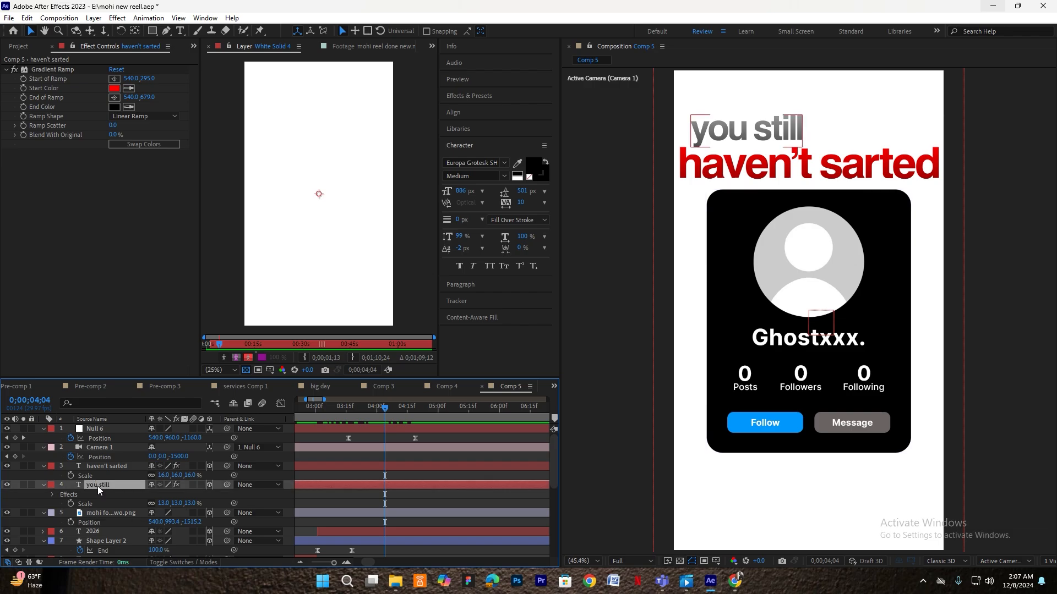
# - Apply the Fade Up preset to 'you still' and shift its animation earlier
pyautogui.hotkey('ctrl', 'space')
pyautogui.write('fade up')
pyautogui.click(97, 486)
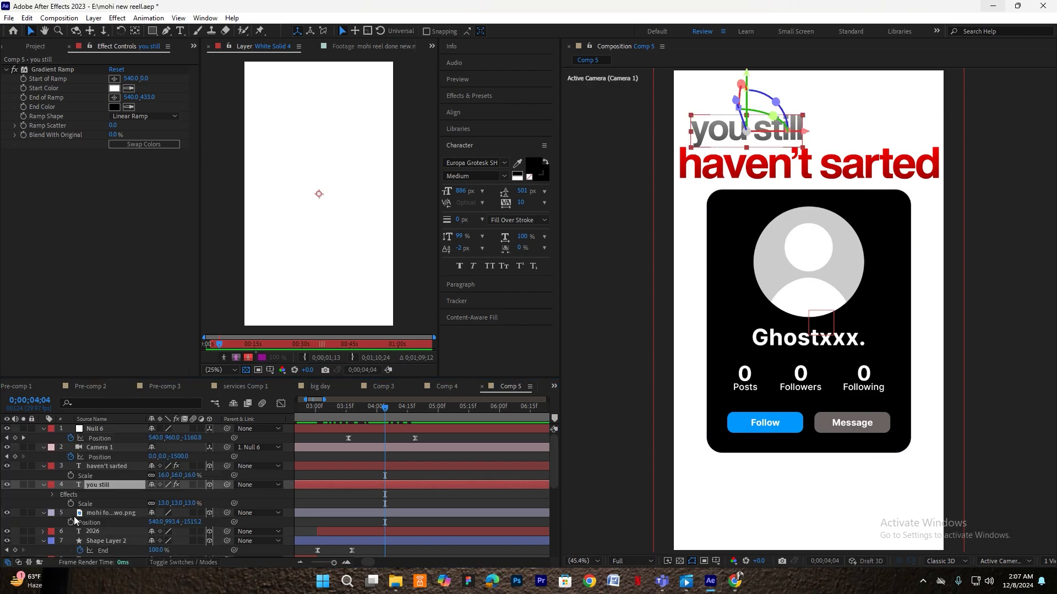
pyautogui.moveTo(455, 504); pyautogui.dragTo(373, 484)
pyautogui.click(406, 494)
pyautogui.click(384, 492)
pyautogui.moveTo(384, 409); pyautogui.dragTo(303, 419)
# - Preview the 'you still' fade-up animation
pyautogui.press('space')
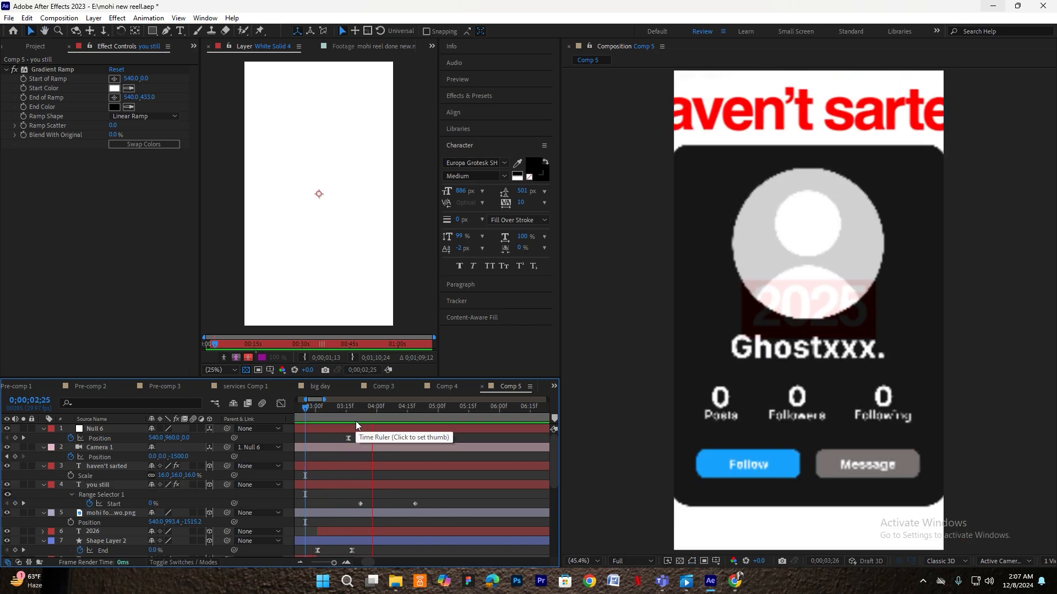
pyautogui.click(405, 504)
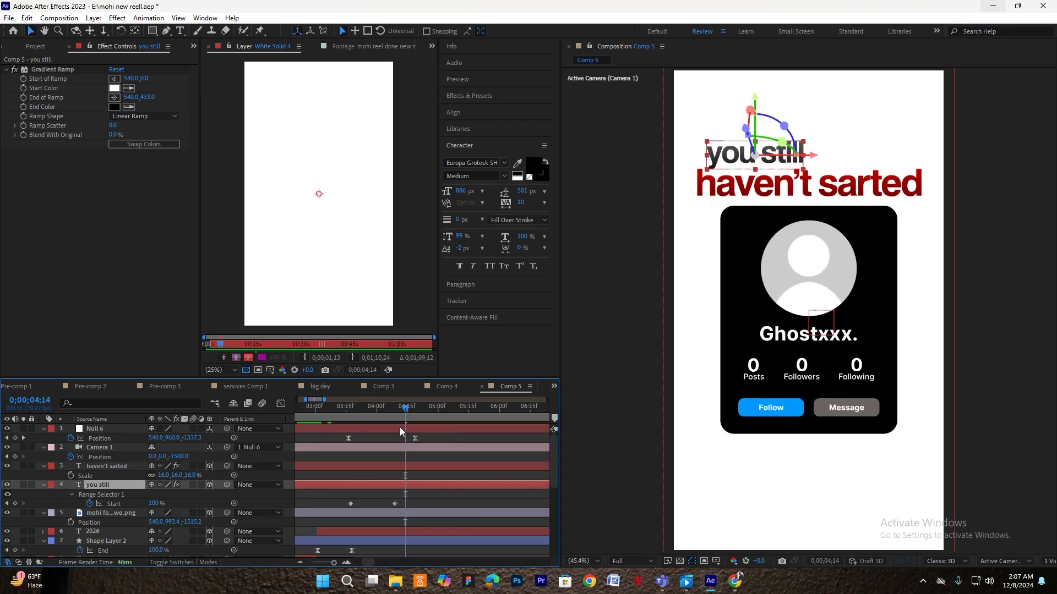
pyautogui.press('space')
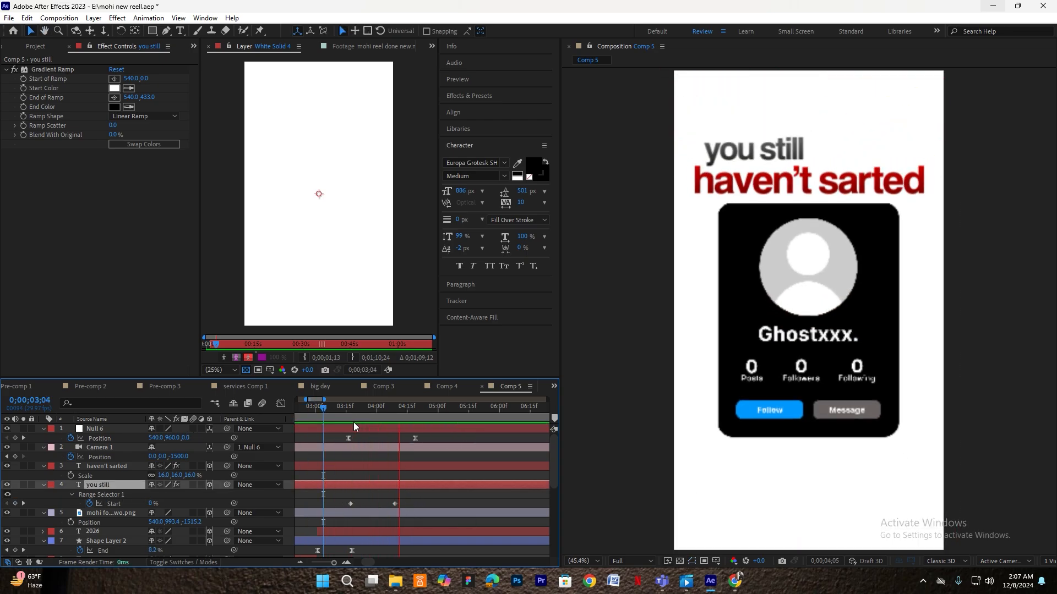
pyautogui.click(400, 464)
# - Apply Fade Up Words to 'haven't sarted' and shift it earlier in time
pyautogui.hotkey('ctrl', 'space')
pyautogui.write('fade uo')
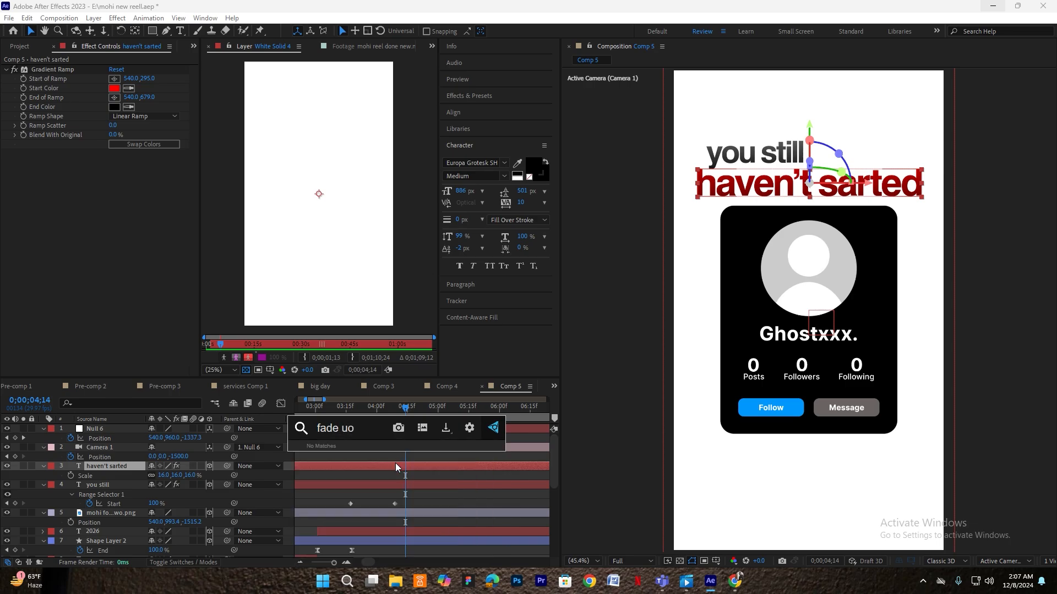
pyautogui.press('BackSpace')
pyautogui.write('p')
pyautogui.click(359, 522)
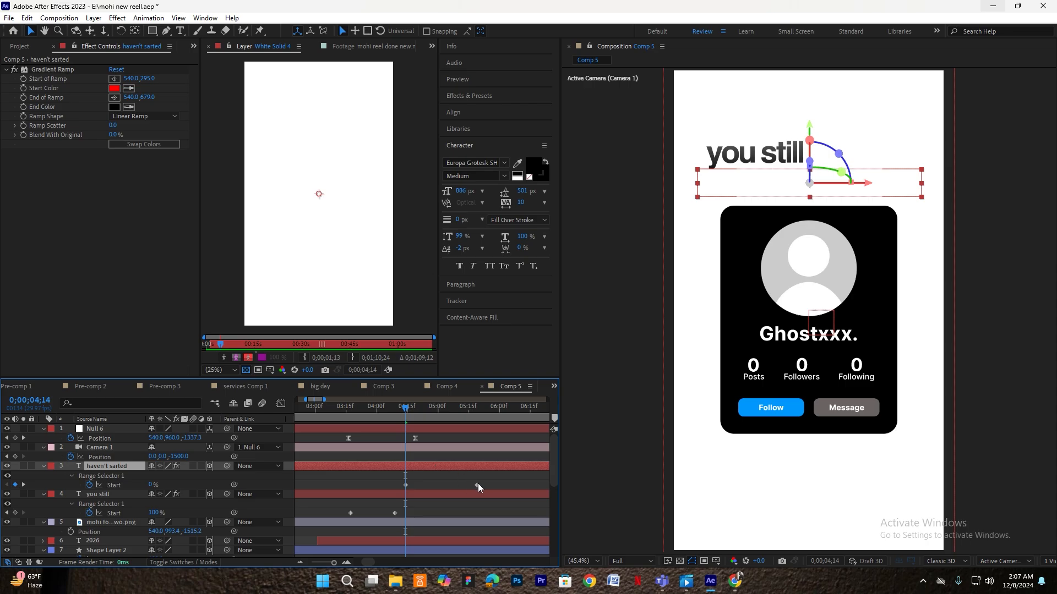
pyautogui.click(438, 484)
pyautogui.moveTo(432, 468); pyautogui.dragTo(414, 482)
pyautogui.click(414, 482)
# - Make the 'haven't sarted' reveal end earlier and preview again from 4;05
pyautogui.moveTo(405, 409); pyautogui.dragTo(334, 430)
pyautogui.press('space')
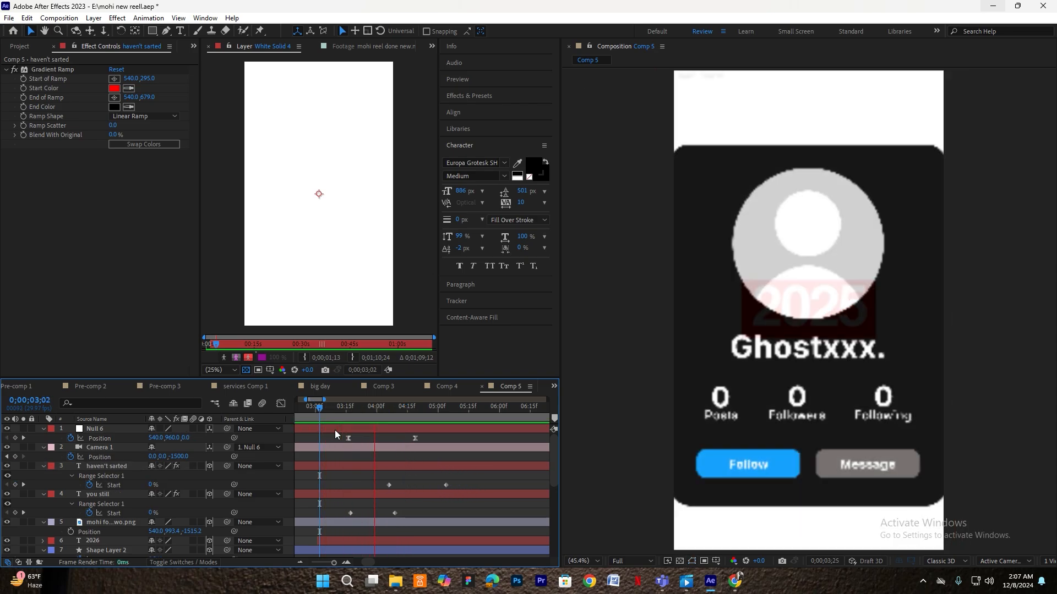
pyautogui.press('space')
pyautogui.moveTo(446, 485); pyautogui.dragTo(438, 465)
pyautogui.press('space')
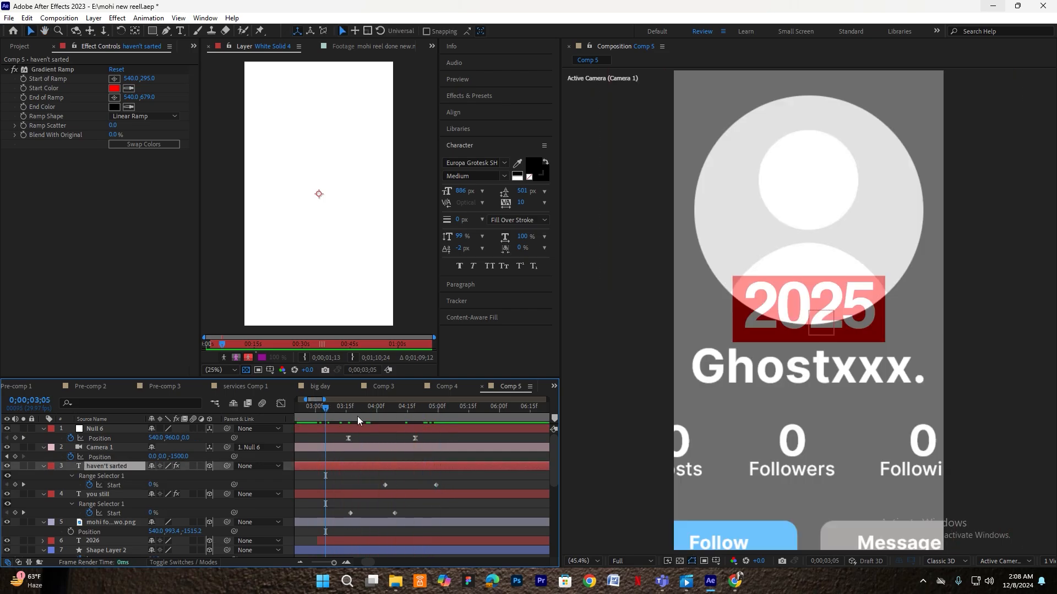
pyautogui.moveTo(413, 438); pyautogui.dragTo(448, 438)
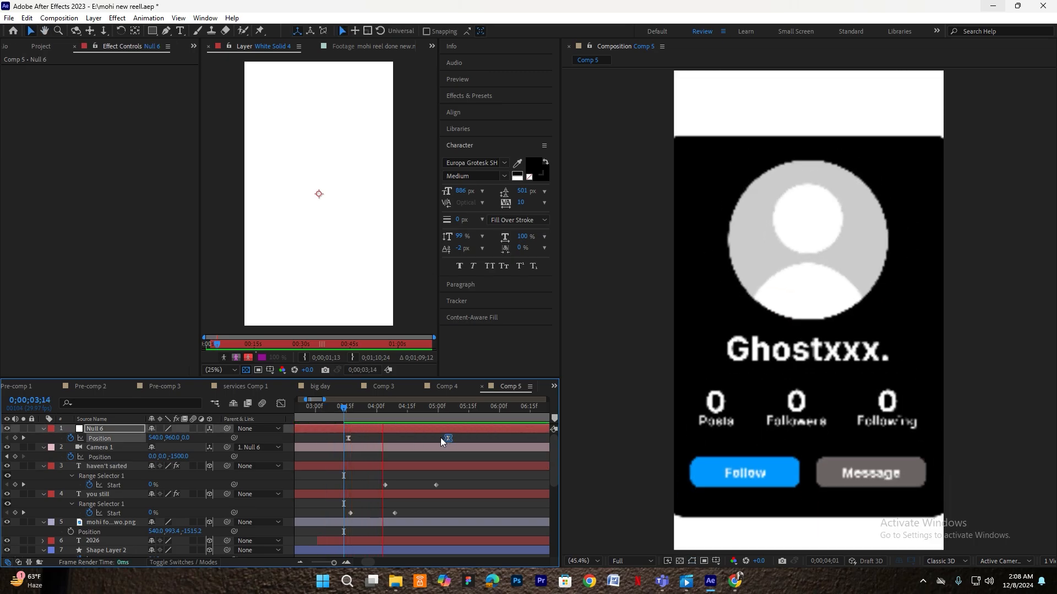
# - Duplicate Null 6 and parent the original null to the new top null
pyautogui.press('space')
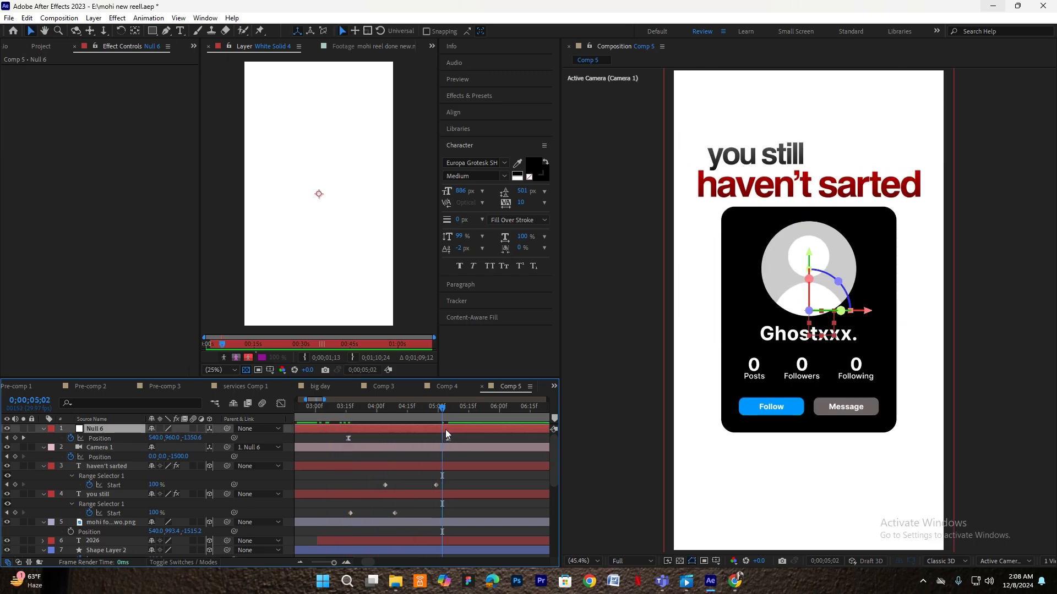
pyautogui.hotkey('ctrl', 'd')
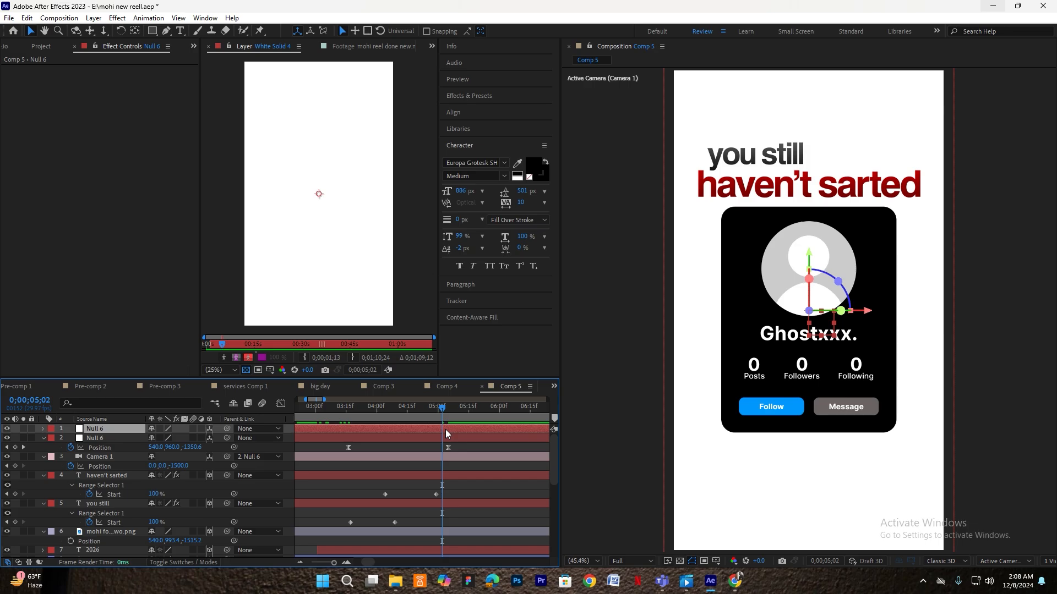
pyautogui.press('p')
pyautogui.moveTo(417, 434); pyautogui.dragTo(437, 433)
pyautogui.click(116, 449)
pyautogui.moveTo(226, 448); pyautogui.dragTo(94, 430)
pyautogui.click(95, 430)
# - Keyframe the top null 280 forward in depth and lengthen its ease in the speed graph
pyautogui.moveTo(443, 408); pyautogui.dragTo(526, 425)
pyautogui.moveTo(187, 439); pyautogui.dragTo(350, 454)
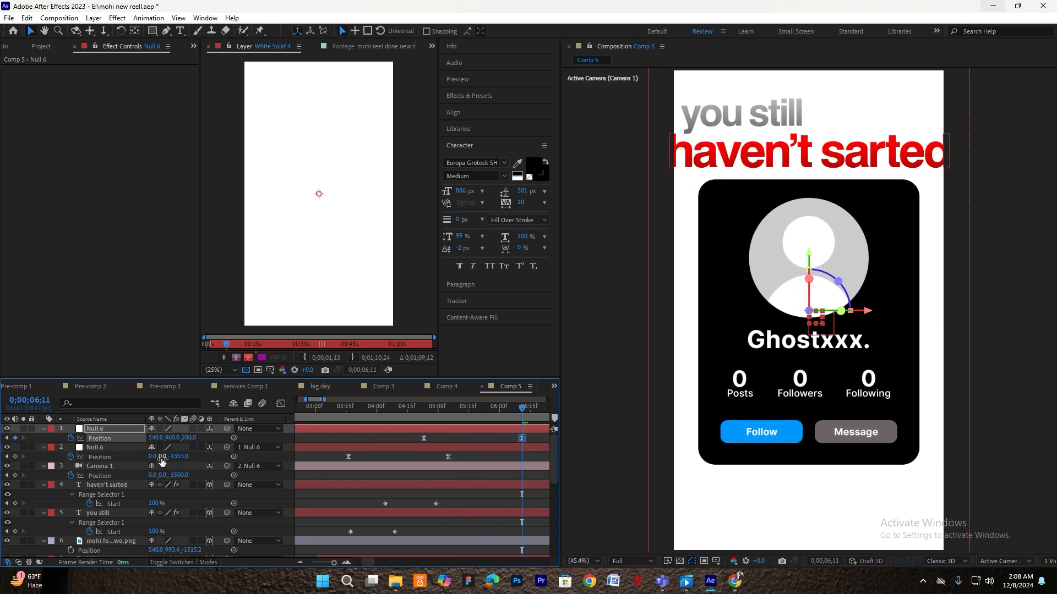
pyautogui.moveTo(159, 438); pyautogui.dragTo(163, 439)
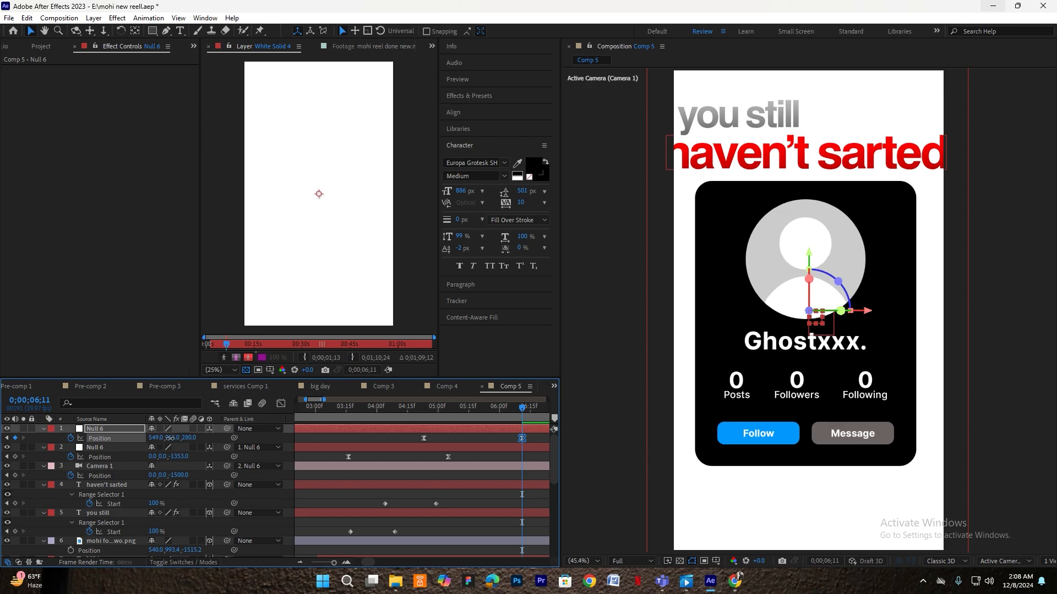
pyautogui.moveTo(531, 439); pyautogui.dragTo(414, 448)
pyautogui.click(284, 403)
pyautogui.moveTo(533, 513); pyautogui.dragTo(414, 542)
pyautogui.moveTo(505, 529); pyautogui.dragTo(481, 531)
pyautogui.click(281, 404)
# - Preview the eased push-in from 3;12 and select the profile card image layer
pyautogui.click(461, 446)
pyautogui.moveTo(402, 409); pyautogui.dragTo(339, 420)
pyautogui.press('space')
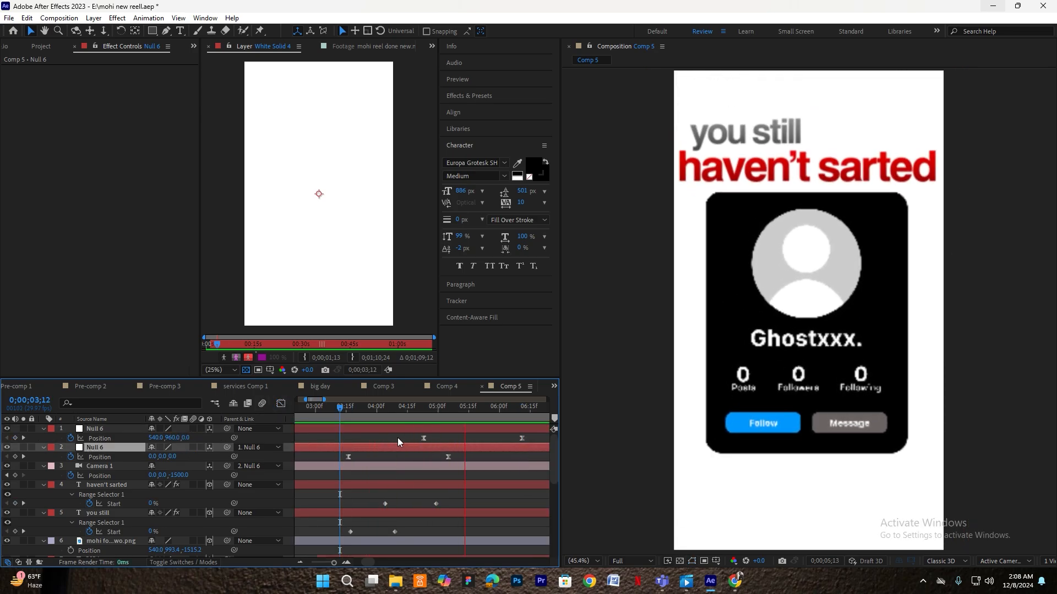
pyautogui.moveTo(507, 412); pyautogui.dragTo(449, 412)
pyautogui.press('space')
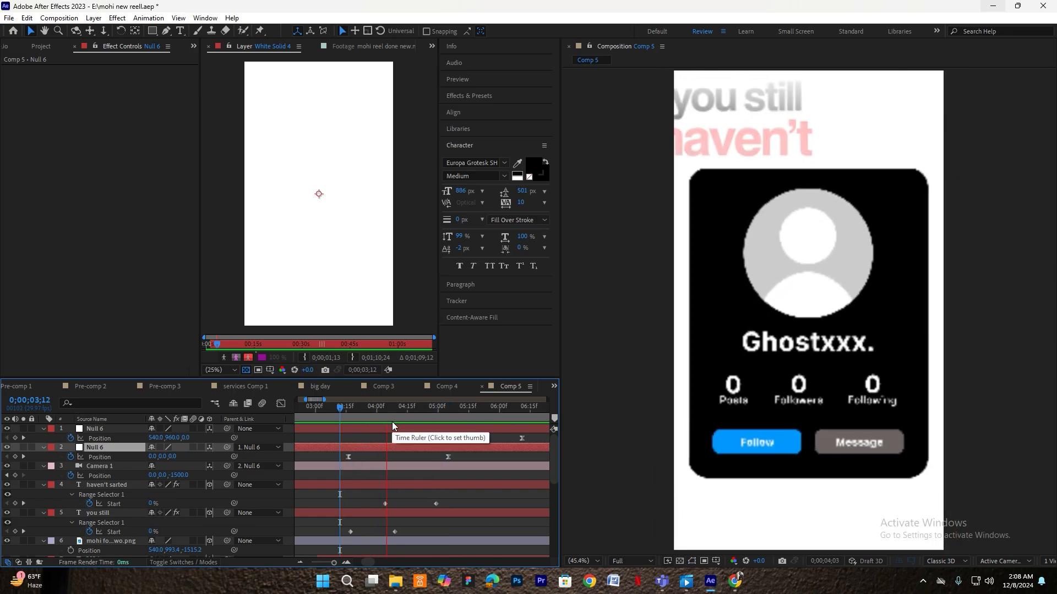
pyautogui.press('space')
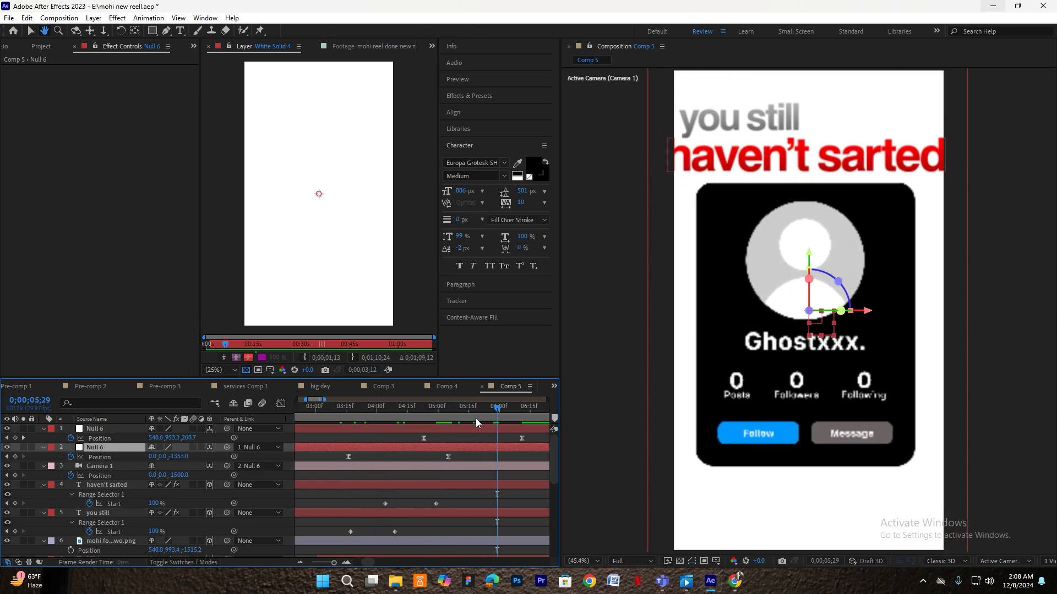
pyautogui.moveTo(476, 418); pyautogui.dragTo(424, 417)
pyautogui.scroll(-2, 431, 443)
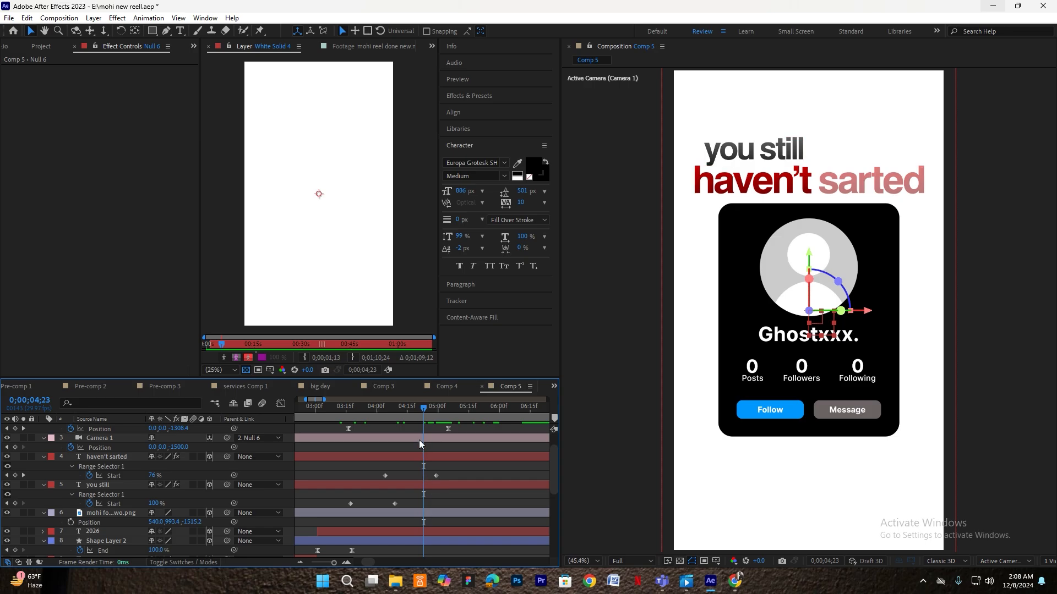
pyautogui.click(110, 514)
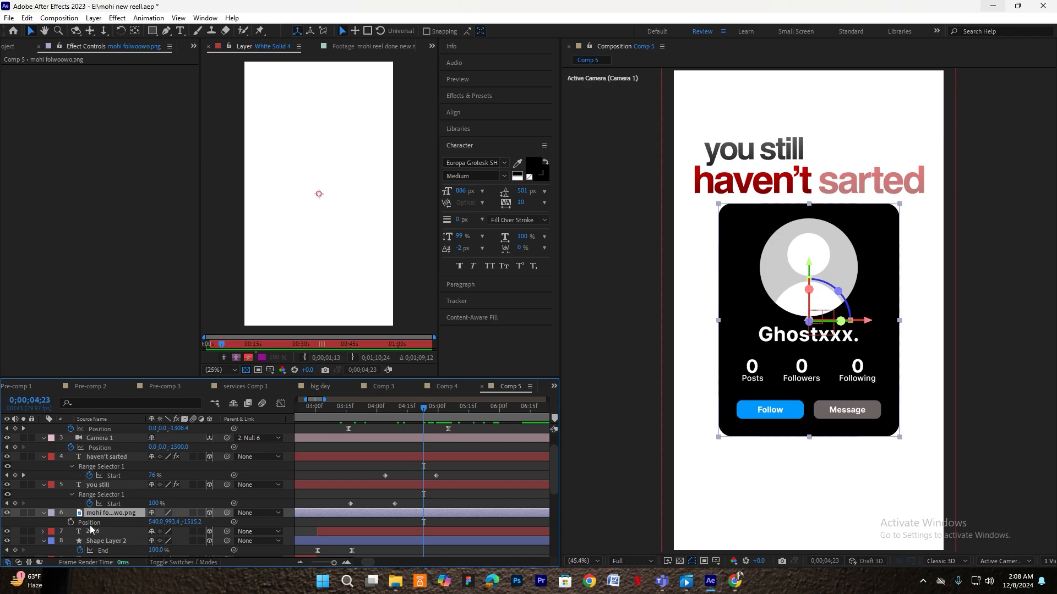
# - Keyframe the profile card's Orientation Y to a 12° tilt
pyautogui.press('r')
pyautogui.scroll(2, 410, 484)
pyautogui.moveTo(500, 416); pyautogui.dragTo(521, 416)
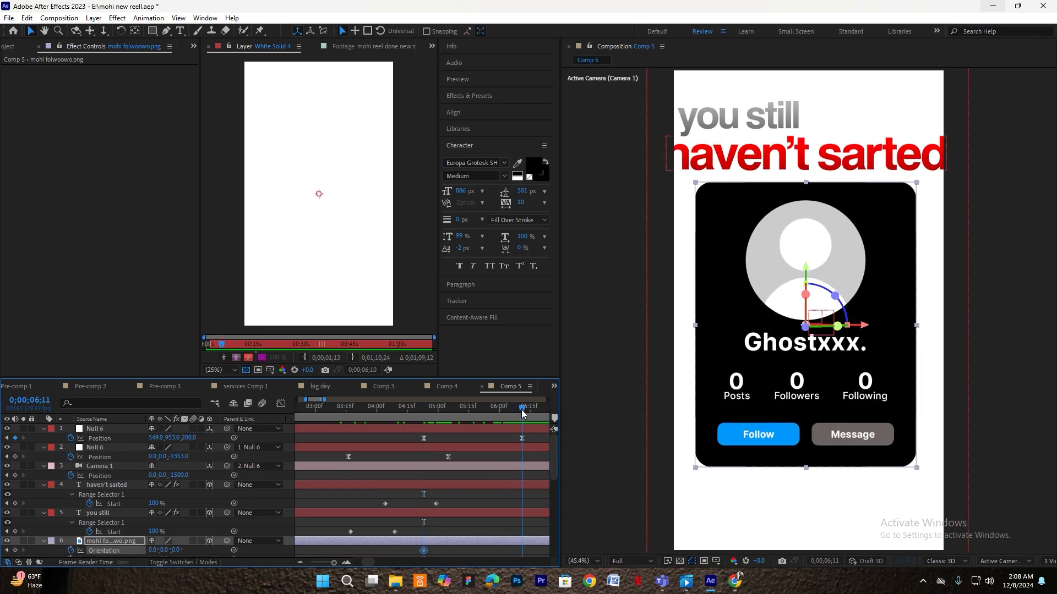
pyautogui.scroll(-2, 502, 474)
pyautogui.click(194, 527)
pyautogui.moveTo(163, 521); pyautogui.dragTo(168, 525)
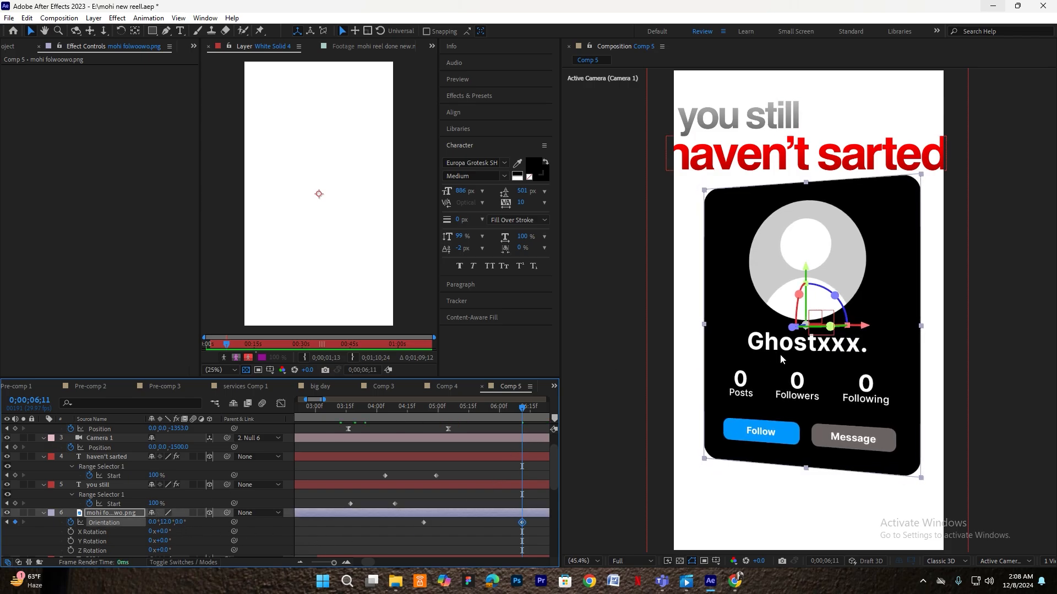
pyautogui.scroll(2, 528, 455)
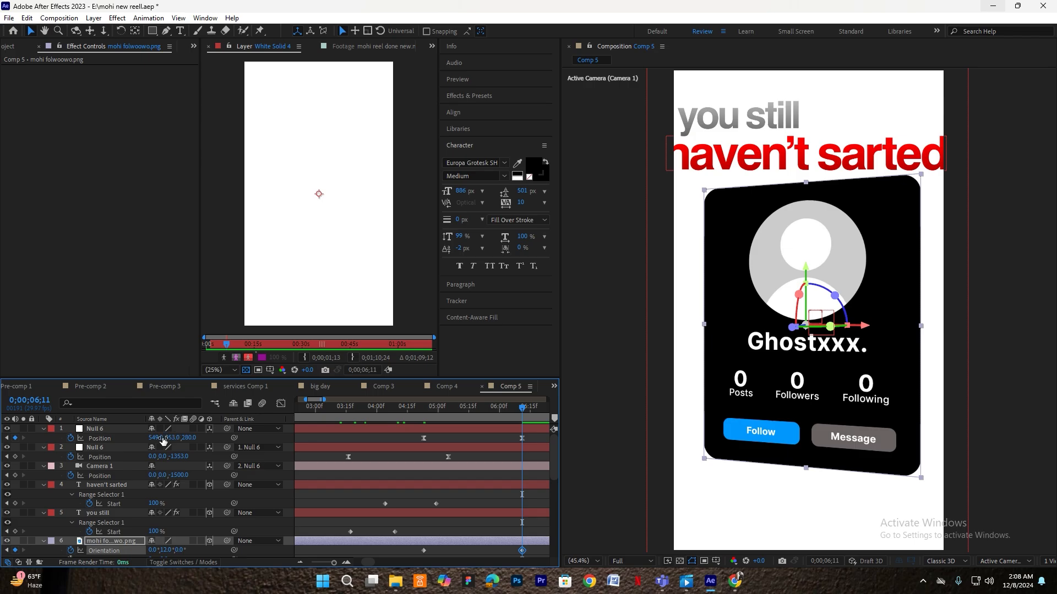
pyautogui.moveTo(164, 438); pyautogui.dragTo(171, 438)
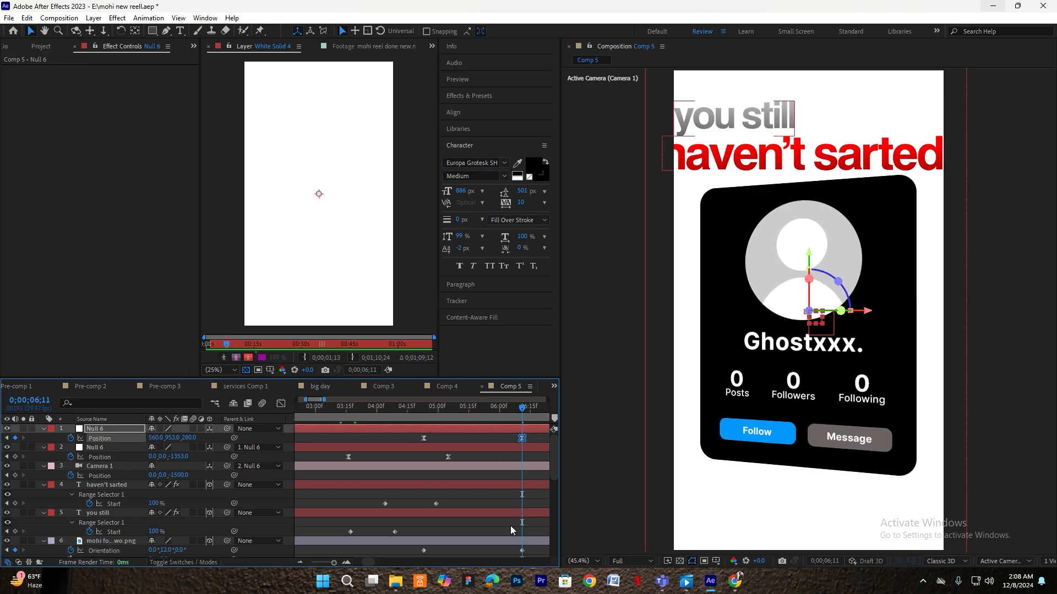
pyautogui.scroll(-1, 535, 530)
# - Easy Ease both Orientation keyframes and lengthen the ease into the final tilt
pyautogui.moveTo(536, 532); pyautogui.dragTo(400, 525)
pyautogui.press('F9')
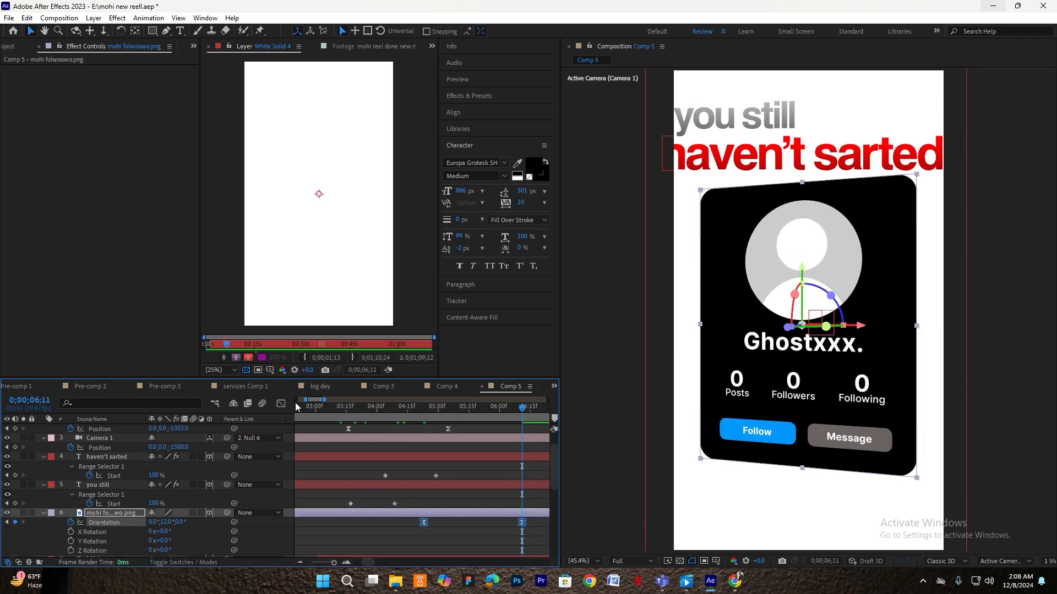
pyautogui.click(280, 404)
pyautogui.moveTo(538, 522); pyautogui.dragTo(407, 540)
pyautogui.moveTo(506, 532); pyautogui.dragTo(482, 532)
pyautogui.click(281, 404)
# - Preview the tilt and push-in from 3;23, parking the time at 4;23
pyautogui.scroll(1, 411, 467)
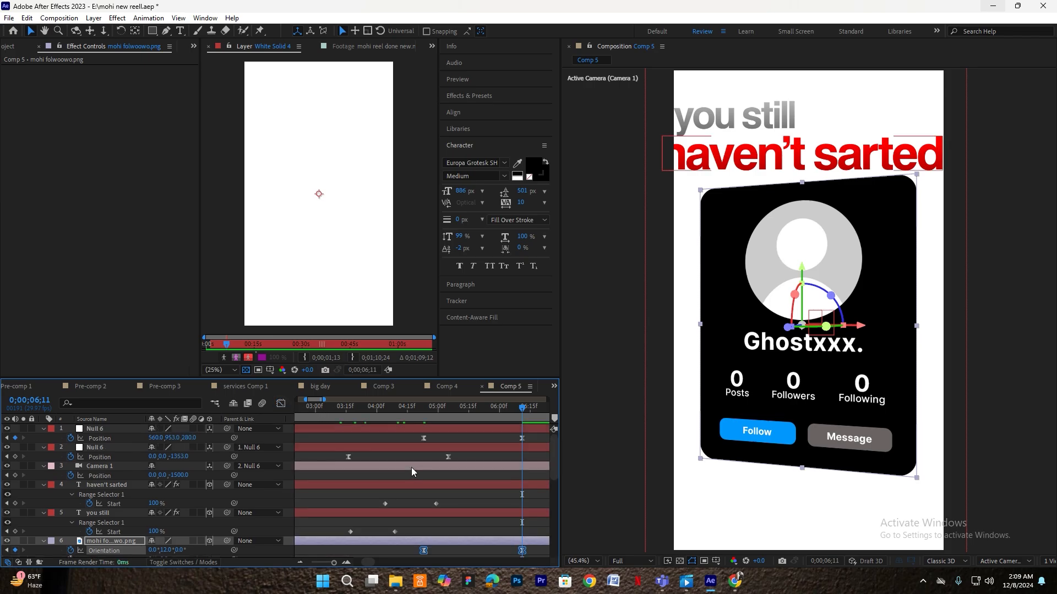
pyautogui.click(439, 430)
pyautogui.click(363, 415)
pyautogui.press('space')
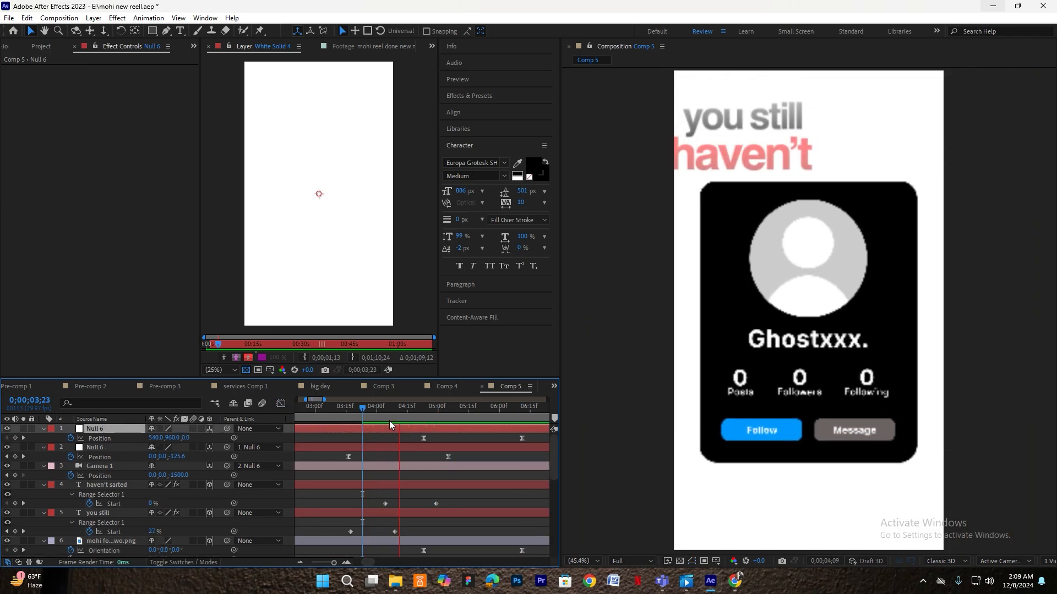
pyautogui.click(384, 415)
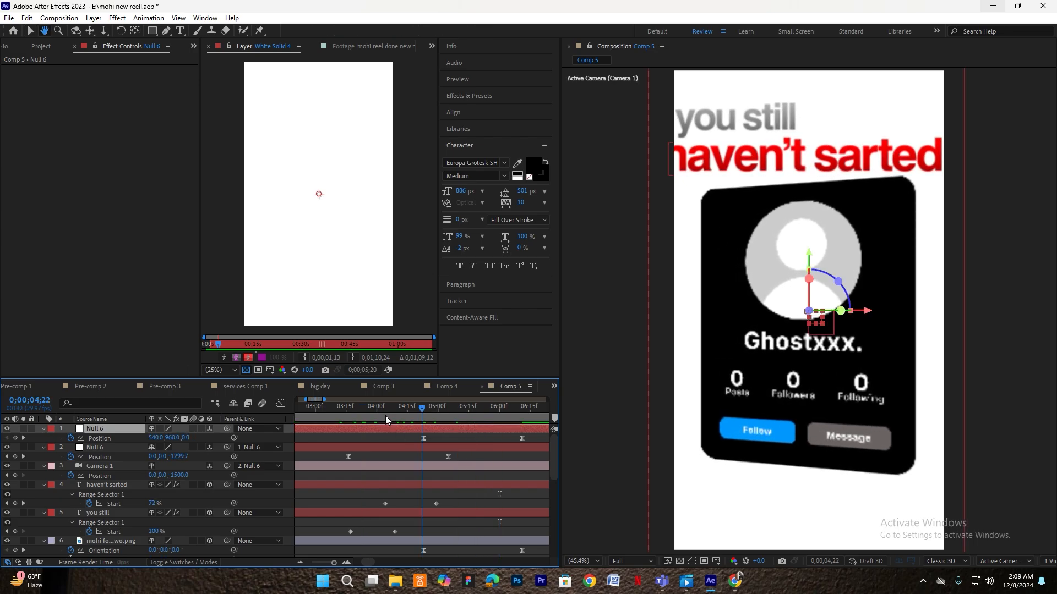
pyautogui.moveTo(439, 417); pyautogui.dragTo(424, 420)
# - Keyframe both title layers' Opacity from 100% at 4;23 to 0%
pyautogui.click(422, 484)
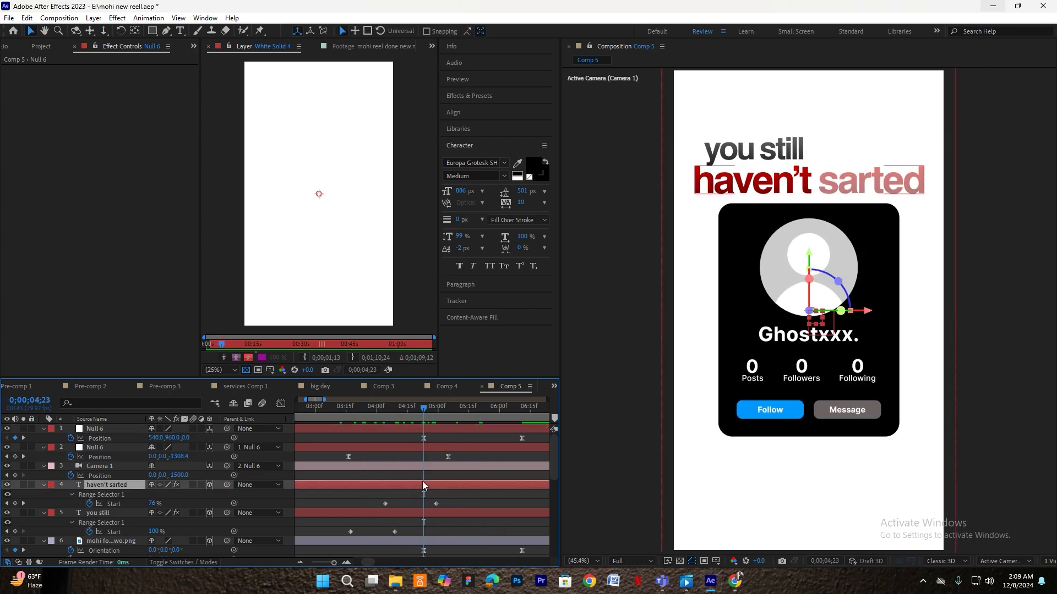
pyautogui.keyDown('ctrl'); pyautogui.click(430, 513); pyautogui.keyUp('ctrl')
pyautogui.press('t')
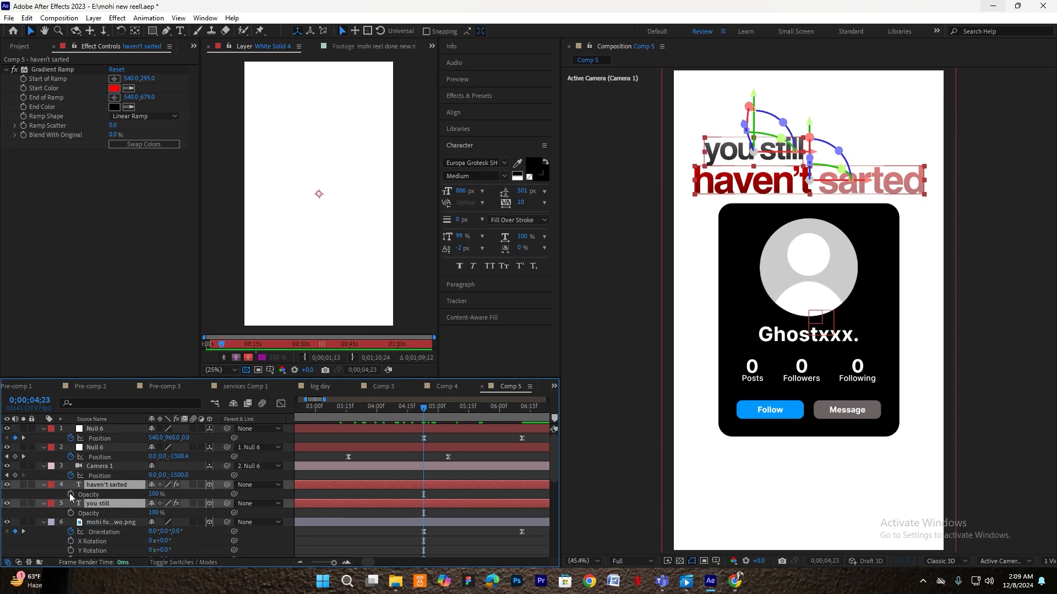
pyautogui.click(70, 494)
pyautogui.press('space')
pyautogui.moveTo(154, 495); pyautogui.dragTo(88, 495)
# - Apply Easy Ease to the titles' opacity keyframes
pyautogui.moveTo(451, 411); pyautogui.dragTo(311, 412)
pyautogui.moveTo(465, 494); pyautogui.dragTo(438, 503)
pyautogui.hotkey('ctrl', 'z')
pyautogui.press('F9')
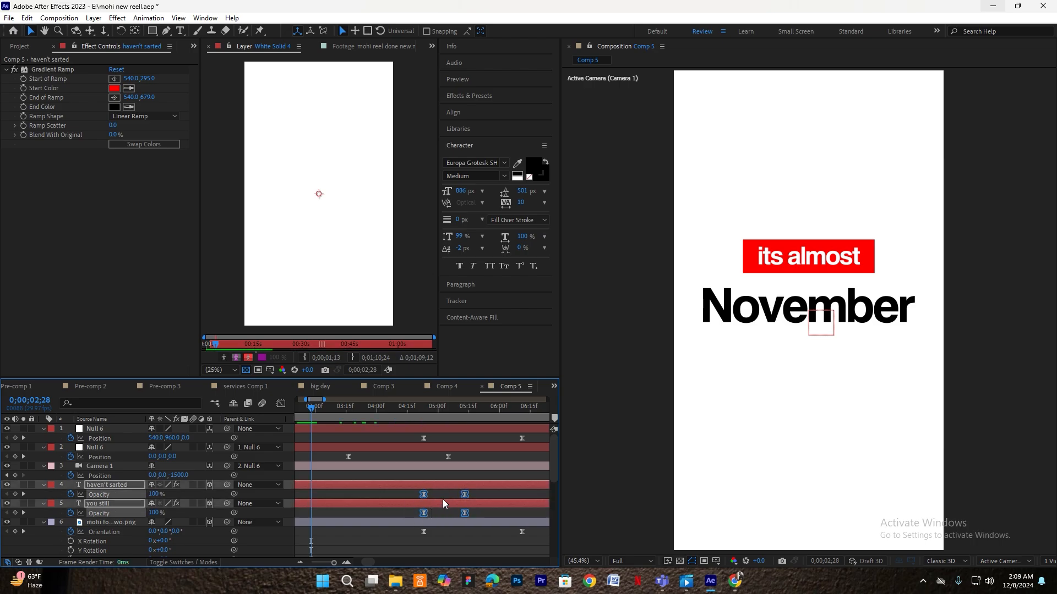
pyautogui.click(444, 496)
# - Preview the title fade and push the top null further in depth
pyautogui.press('space')
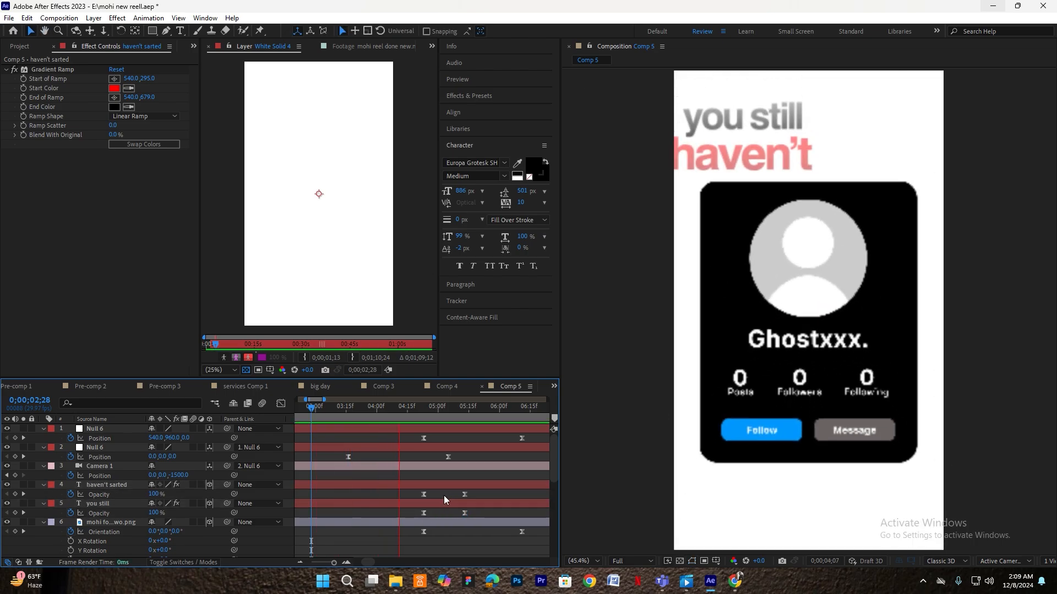
pyautogui.click(364, 420)
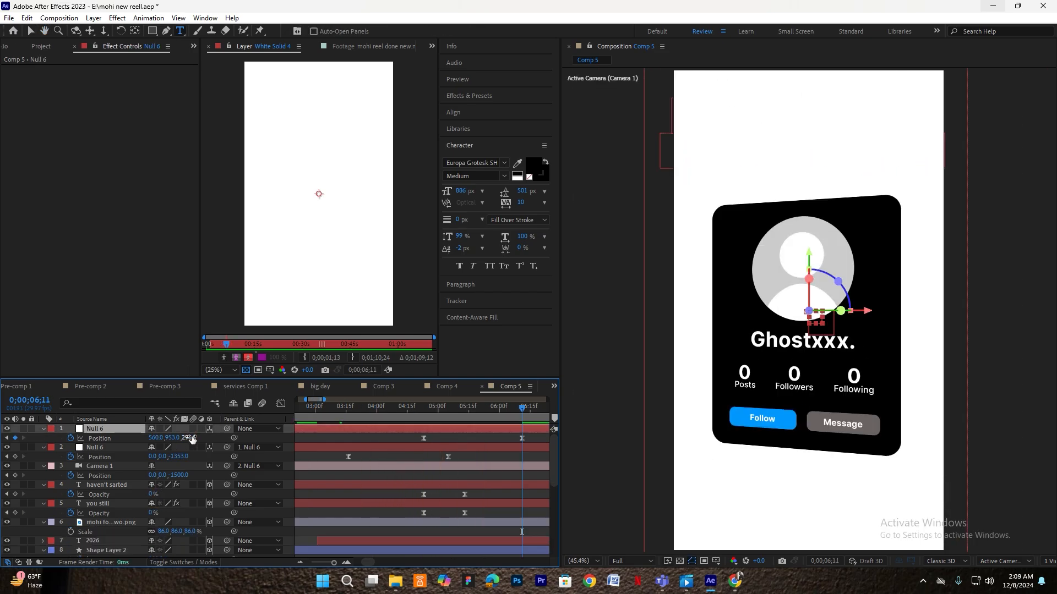
pyautogui.moveTo(190, 438); pyautogui.dragTo(234, 438)
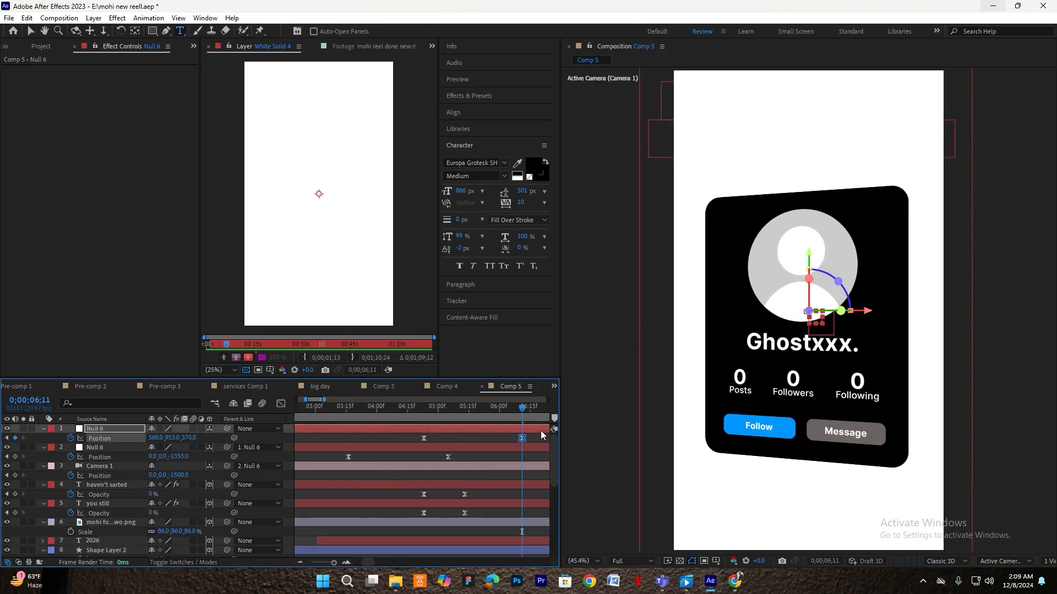
# - Create a 'personal' text layer and scale it down to 23%
pyautogui.click(534, 439)
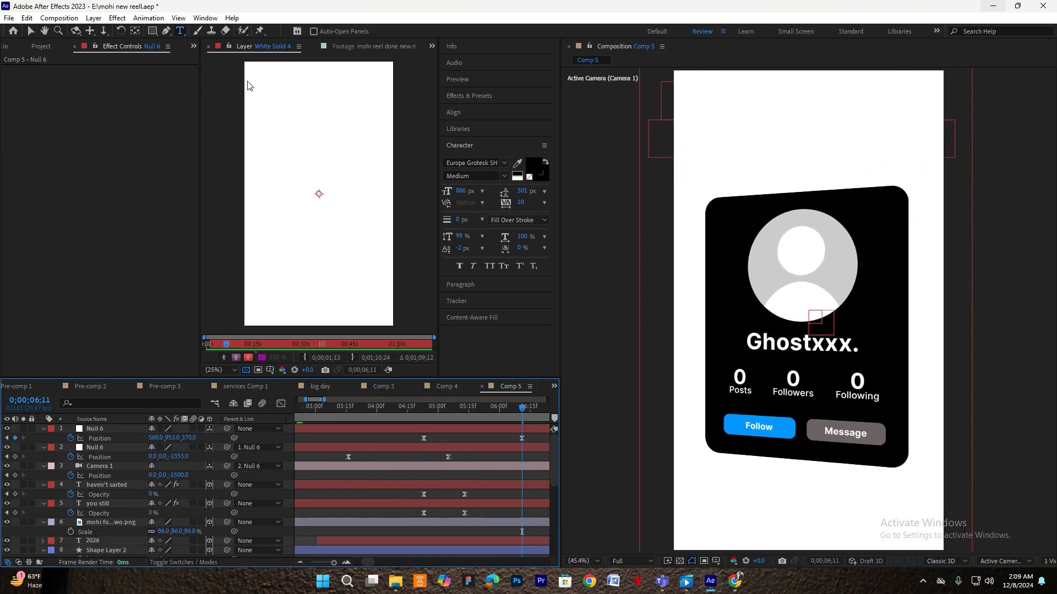
pyautogui.click(699, 242)
pyautogui.write('personal')
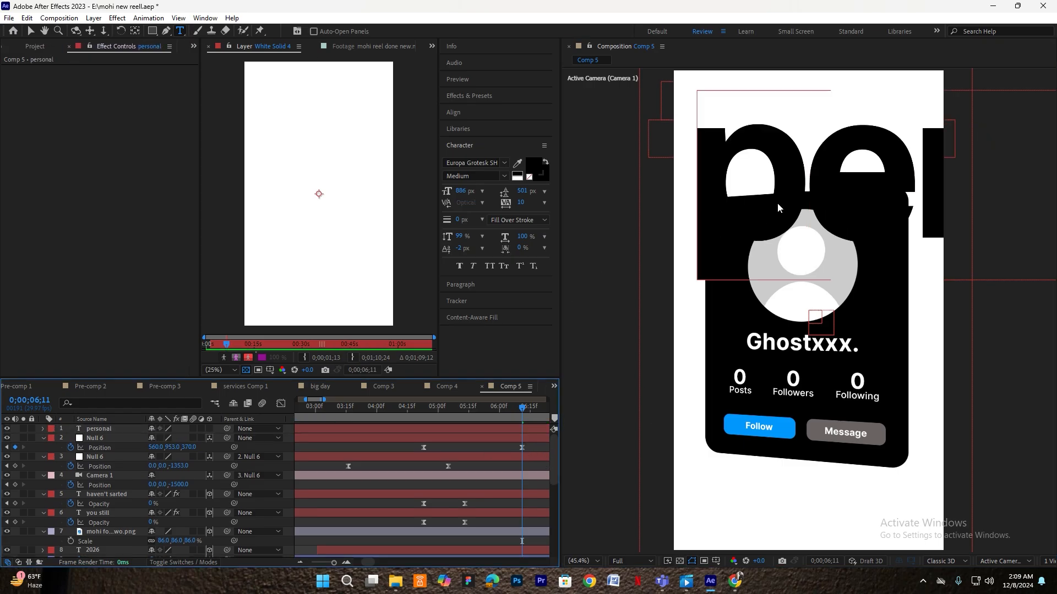
pyautogui.click(137, 32)
pyautogui.click(453, 112)
pyautogui.press('s')
pyautogui.moveTo(184, 438); pyautogui.dragTo(136, 450)
# - Place 'personal' above the profile card and nudge the card slightly down
pyautogui.press('v')
pyautogui.moveTo(816, 184); pyautogui.dragTo(804, 143)
pyautogui.click(798, 247)
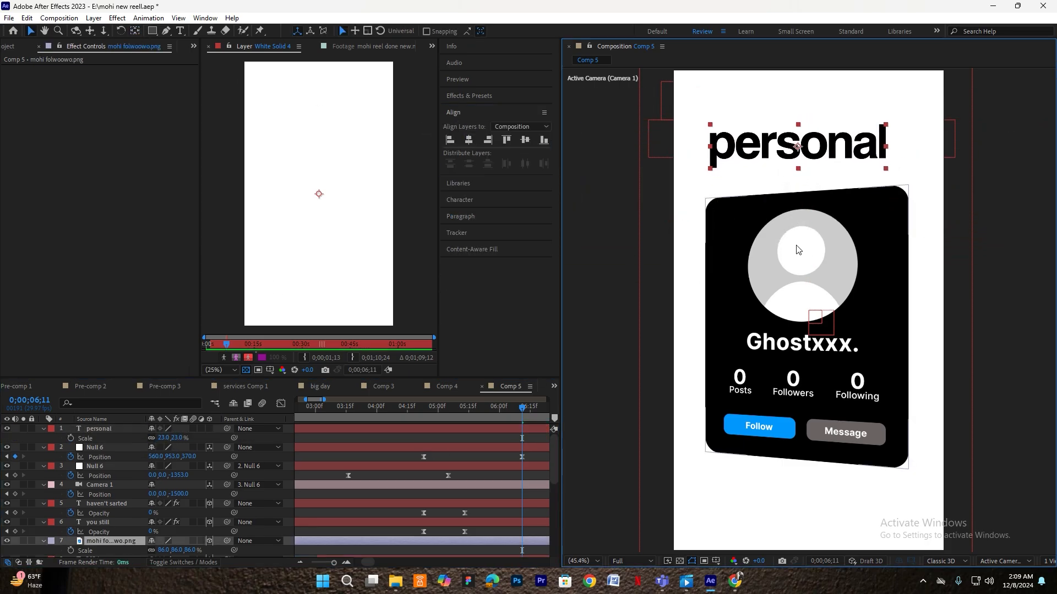
pyautogui.moveTo(801, 256); pyautogui.dragTo(801, 261)
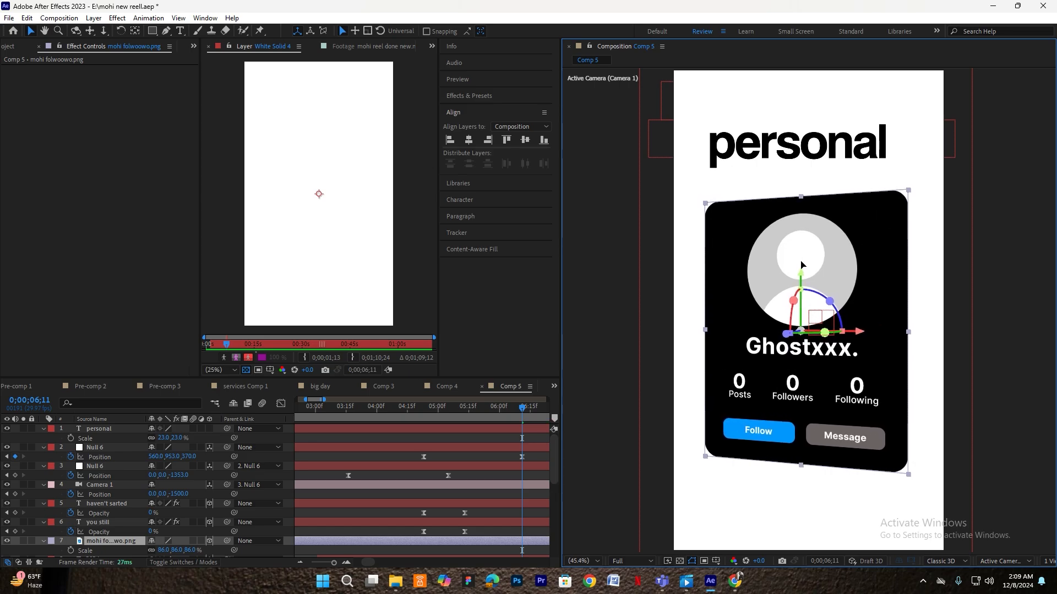
# - Re-edit the 'personal' text, check the 'haven't sarted' gradient, and reselect the title
pyautogui.click(800, 155)
pyautogui.doubleClick(812, 149)
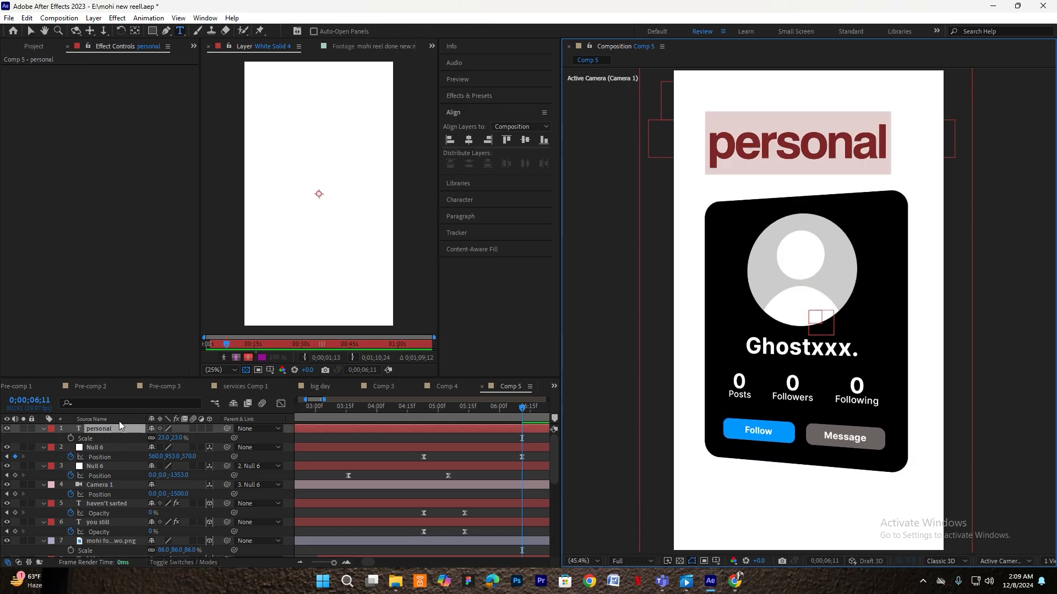
pyautogui.click(119, 421)
pyautogui.click(901, 137)
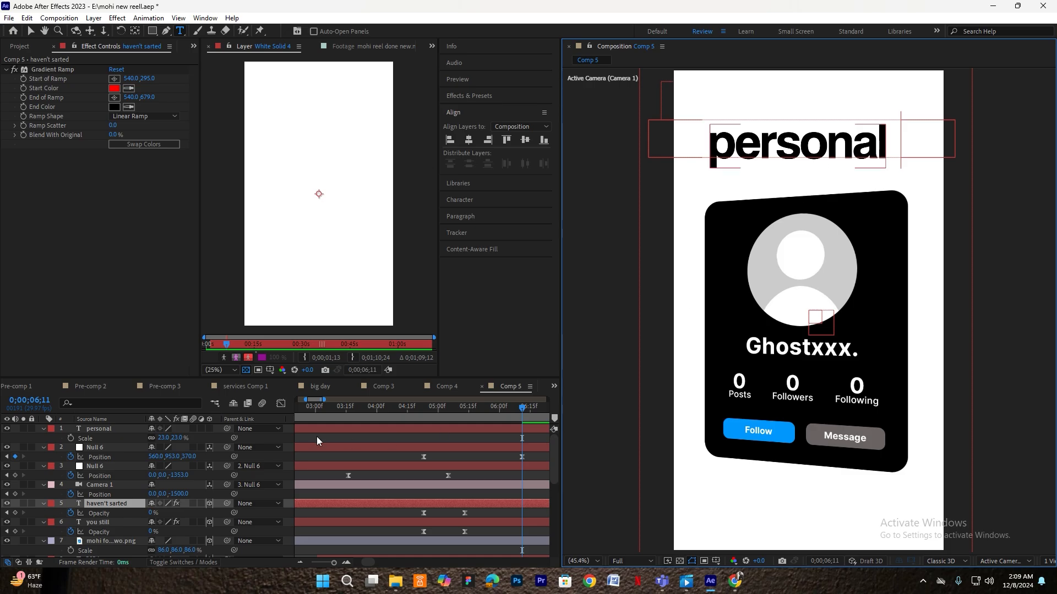
pyautogui.click(115, 431)
# - Make the personal title 3D, move it to the top of the frame, and shrink it to 13%
pyautogui.click(209, 429)
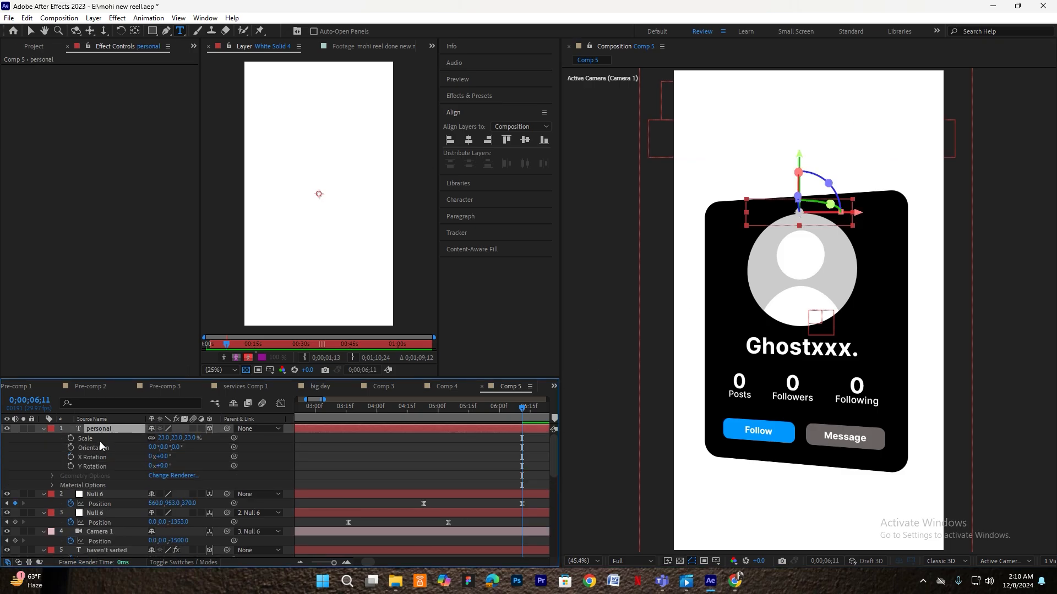
pyautogui.click(43, 428)
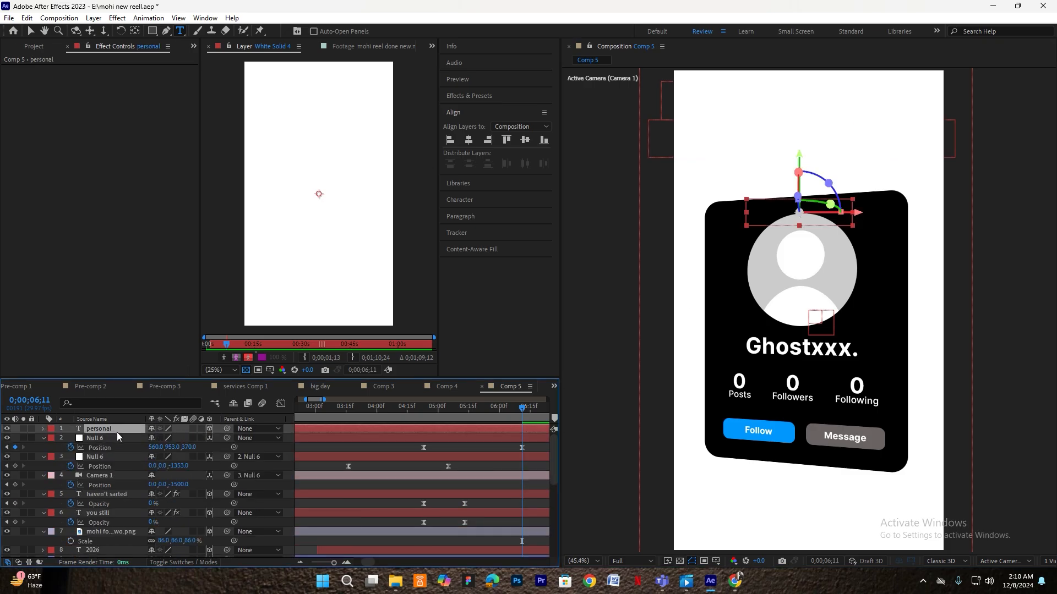
pyautogui.click(113, 531)
pyautogui.press('p')
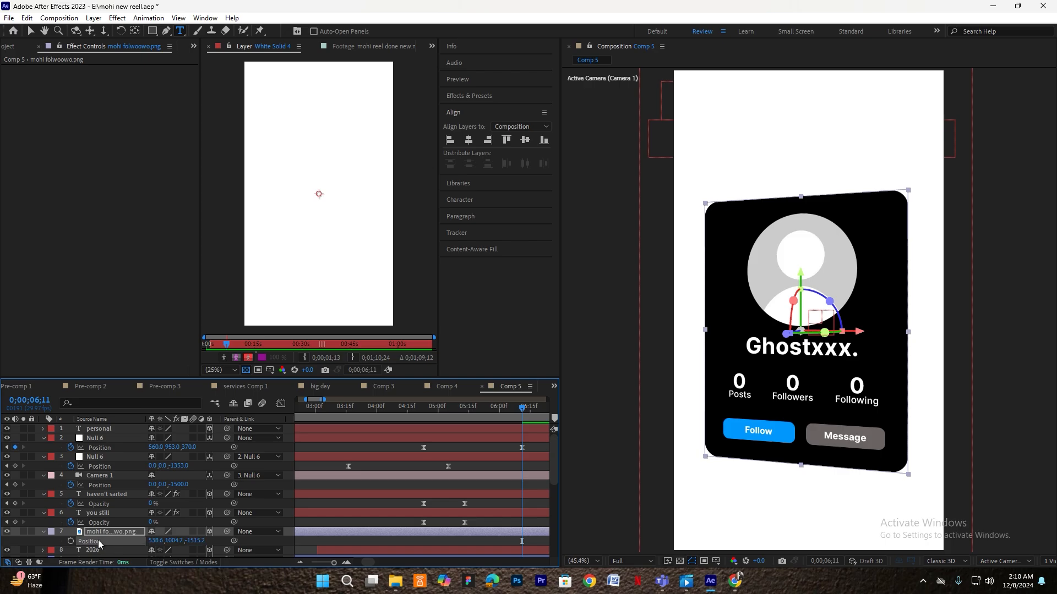
pyautogui.click(118, 427)
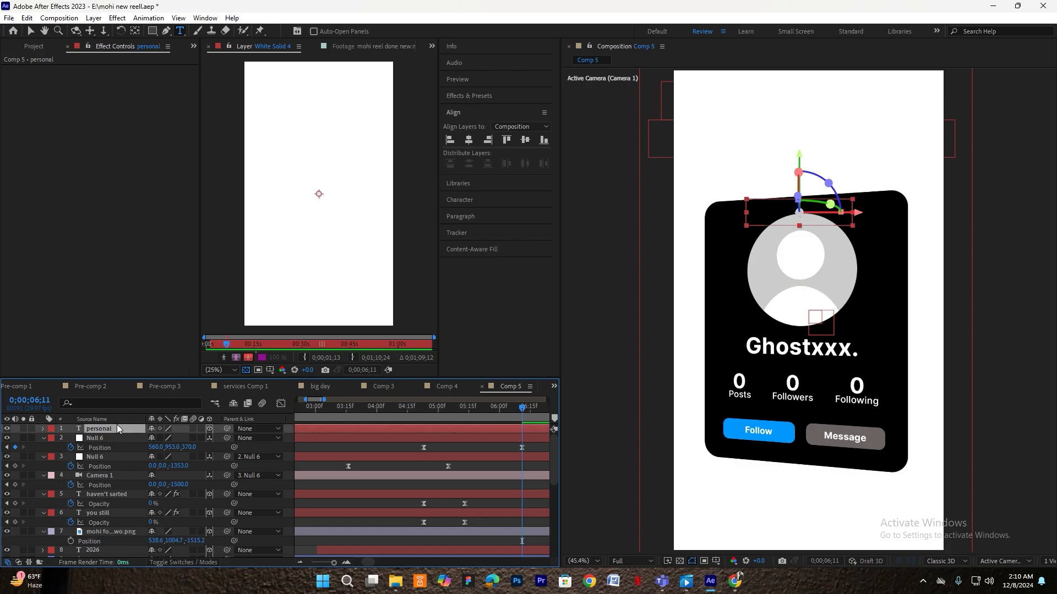
pyautogui.press('v')
pyautogui.moveTo(777, 335); pyautogui.dragTo(783, 131)
pyautogui.press('s')
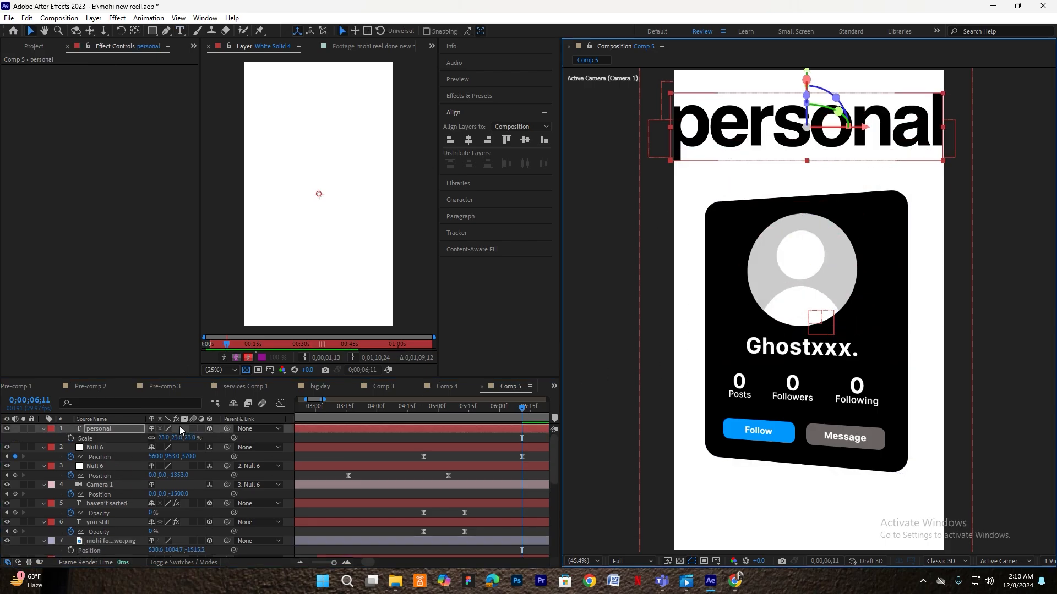
pyautogui.moveTo(162, 437); pyautogui.dragTo(158, 438)
pyautogui.moveTo(775, 137); pyautogui.dragTo(760, 179)
# - Duplicate the title, retype the copy as 'Brand', and capitalize 'Personal'
pyautogui.hotkey('ctrl', 'd')
pyautogui.doubleClick(760, 175)
pyautogui.press('BackSpace')
pyautogui.write('Brand')
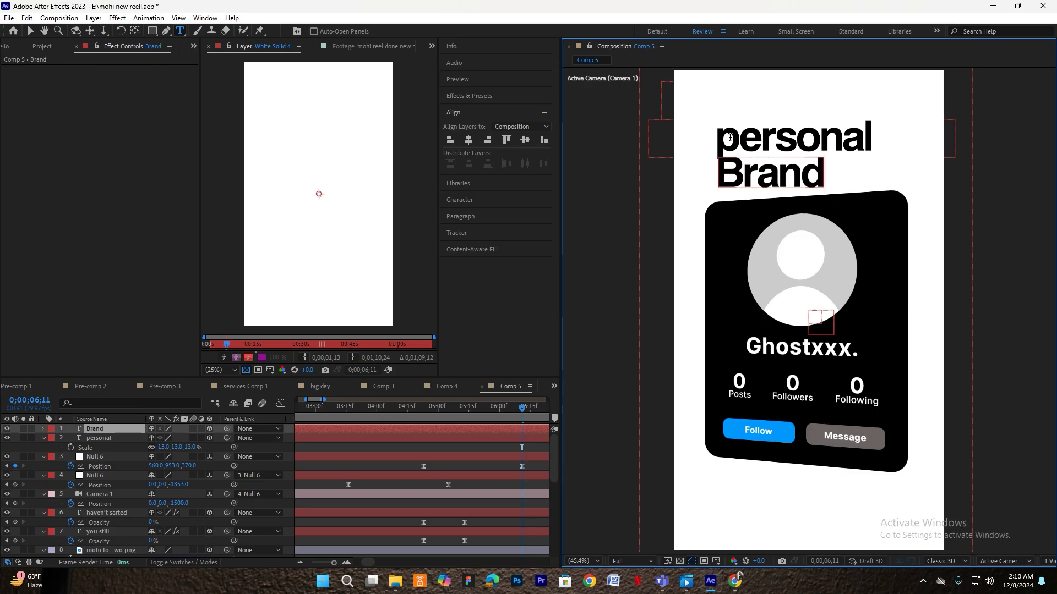
pyautogui.doubleClick(110, 438)
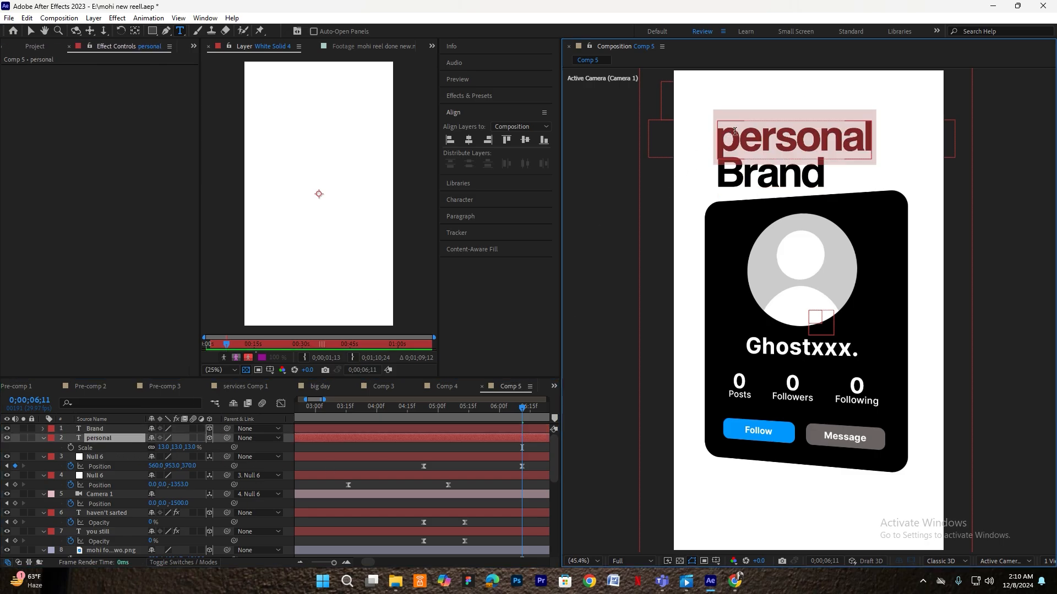
pyautogui.click(733, 131)
pyautogui.press('BackSpace')
pyautogui.write('P')
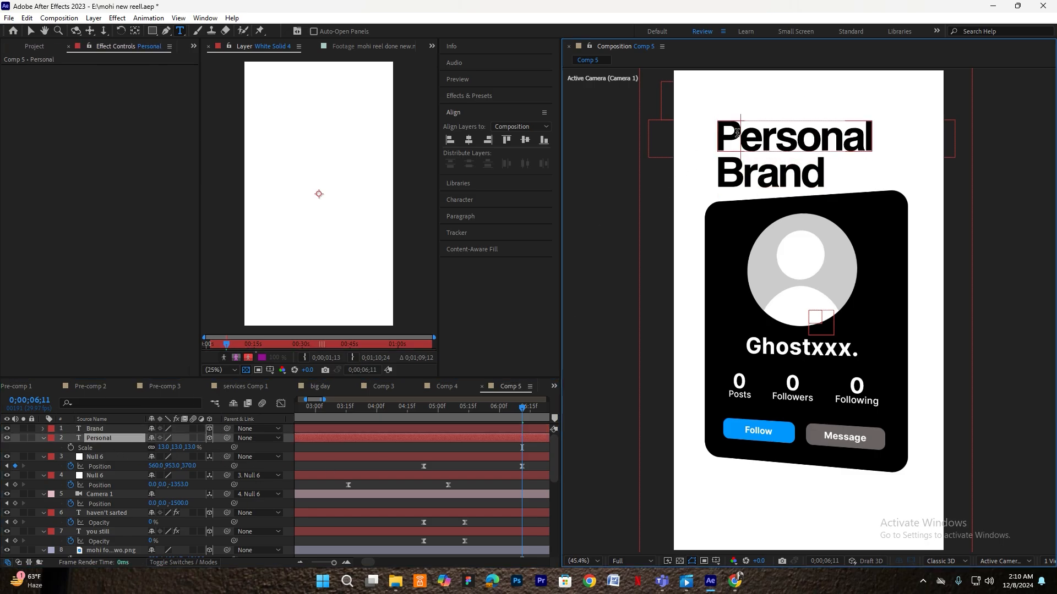
# - Place Brand under Personal and set Personal's scale to 16%
pyautogui.click(117, 431)
pyautogui.press('v')
pyautogui.moveTo(775, 177); pyautogui.dragTo(837, 173)
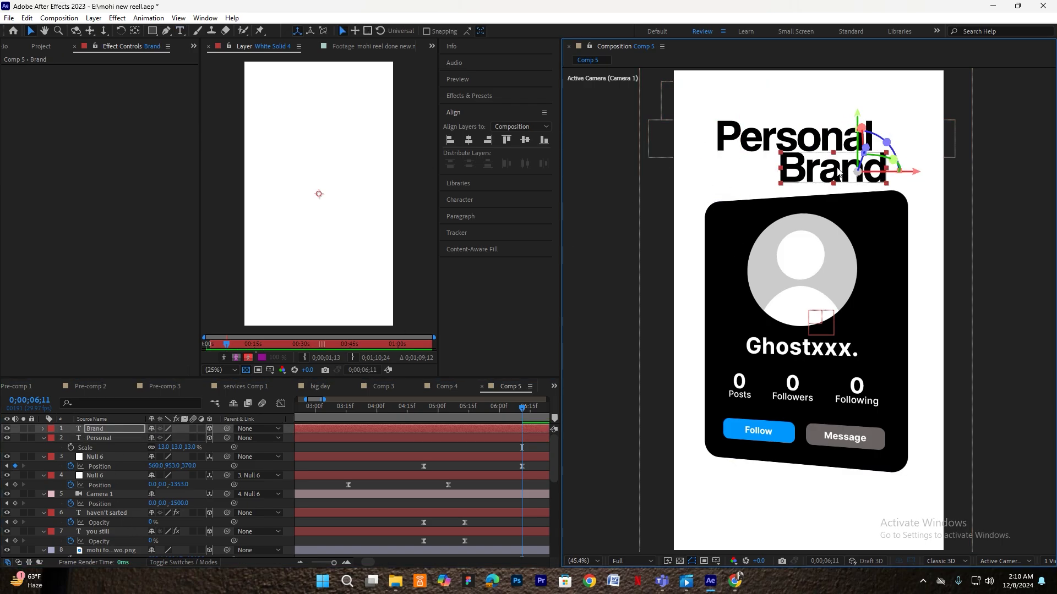
pyautogui.click(110, 438)
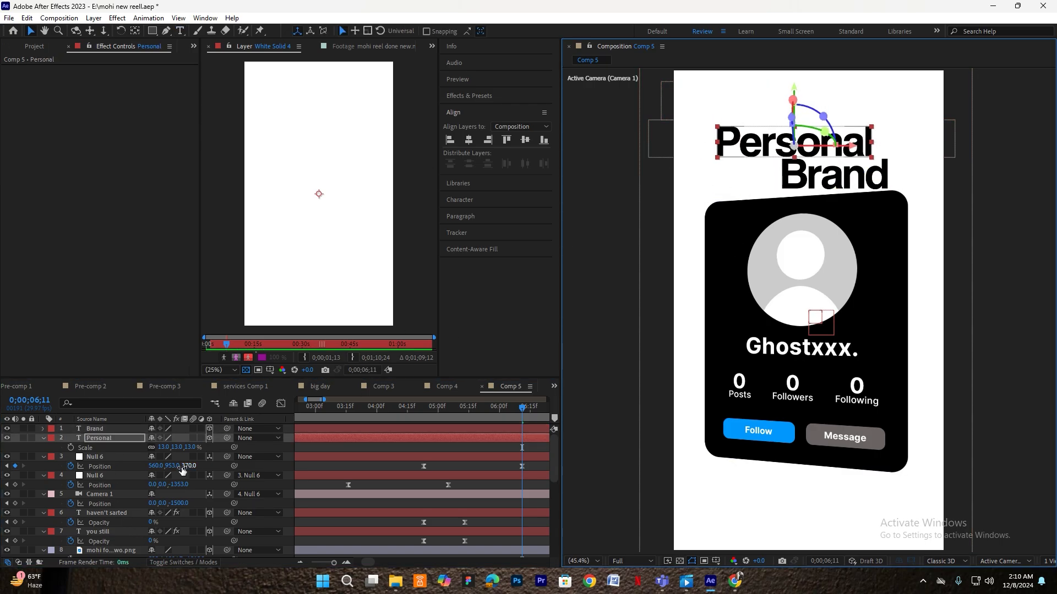
pyautogui.press('p')
pyautogui.press('s')
pyautogui.moveTo(161, 447)
pyautogui.mouseDown()
pyautogui.moveTo(182, 448)
pyautogui.moveTo(169, 448)
pyautogui.mouseUp()
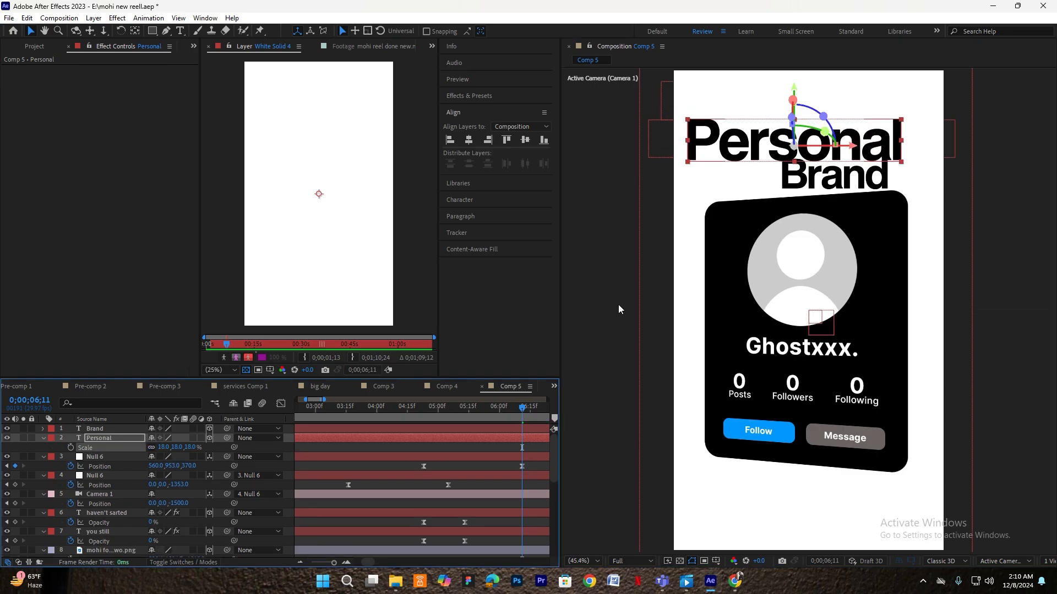
pyautogui.moveTo(733, 154); pyautogui.dragTo(738, 159)
pyautogui.click(164, 448)
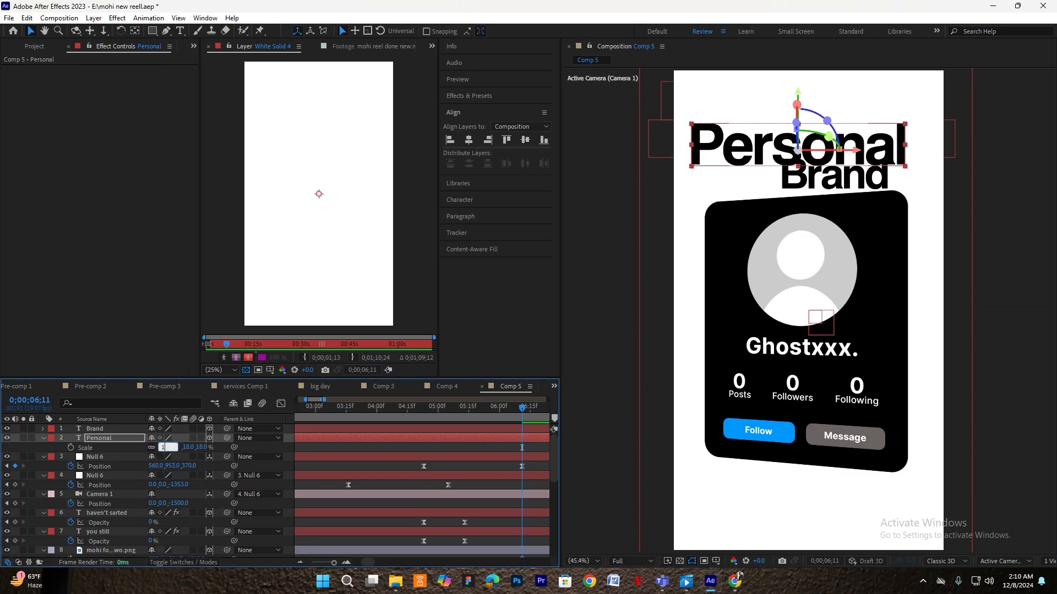
pyautogui.write('16')
pyautogui.press('Return')
pyautogui.click(755, 153)
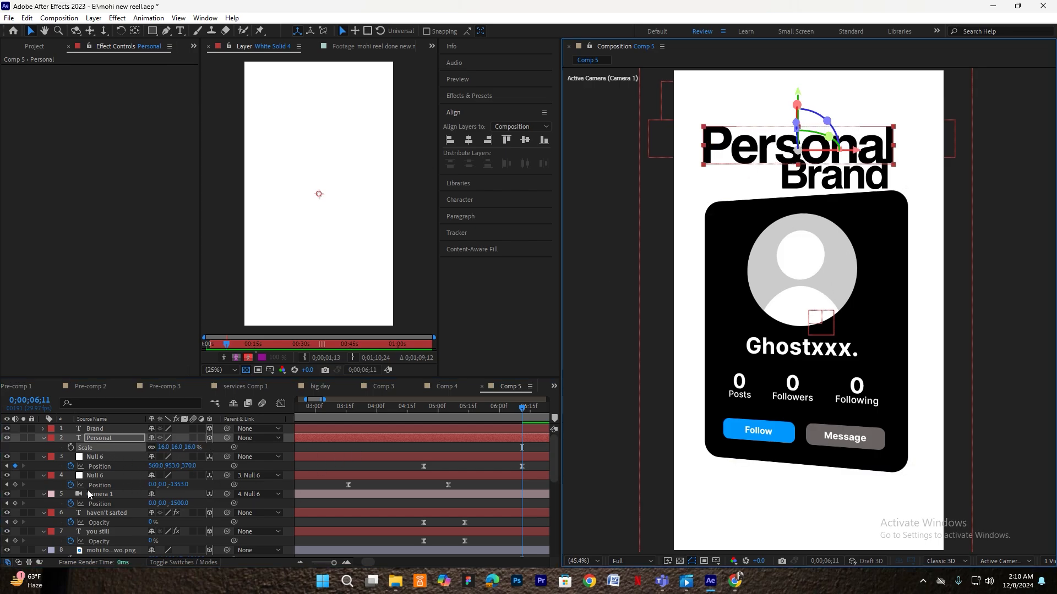
# - Scale the profile card to 83% and nudge Brand slightly right and down
pyautogui.scroll(-2, 93, 498)
pyautogui.click(109, 521)
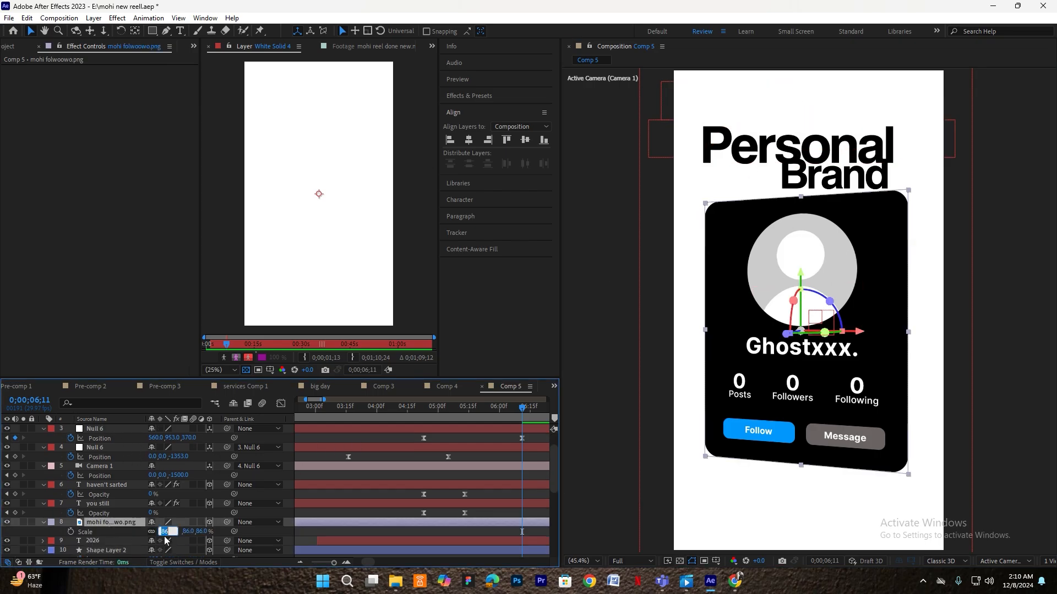
pyautogui.click(163, 531)
pyautogui.write('83')
pyautogui.press('Return')
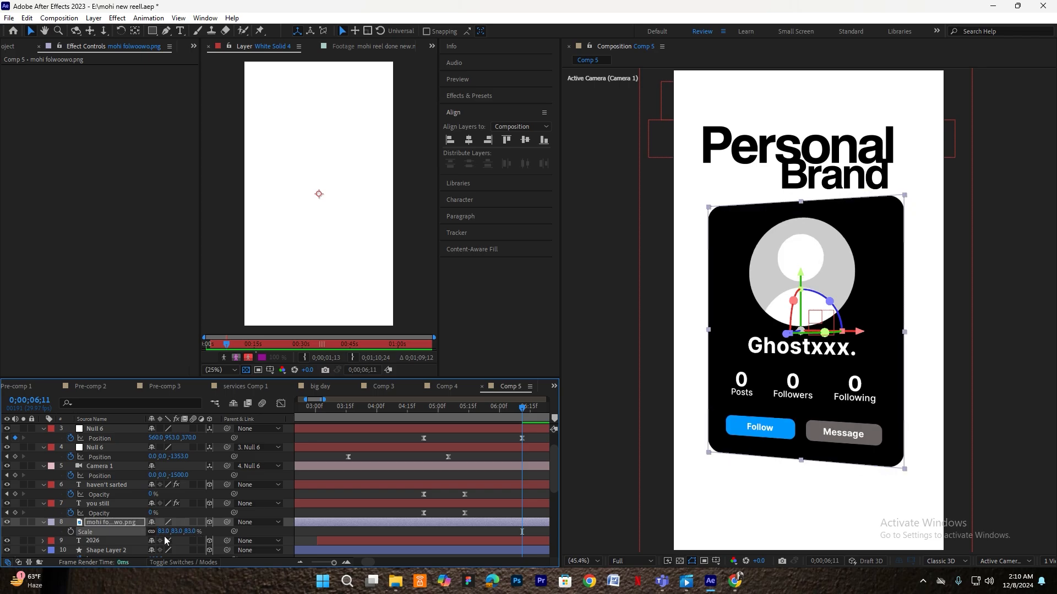
pyautogui.scroll(2, 104, 475)
pyautogui.click(102, 429)
pyautogui.moveTo(830, 184); pyautogui.dragTo(838, 189)
# - Set Personal's scale to 15% and nudge Brand right and up
pyautogui.click(796, 148)
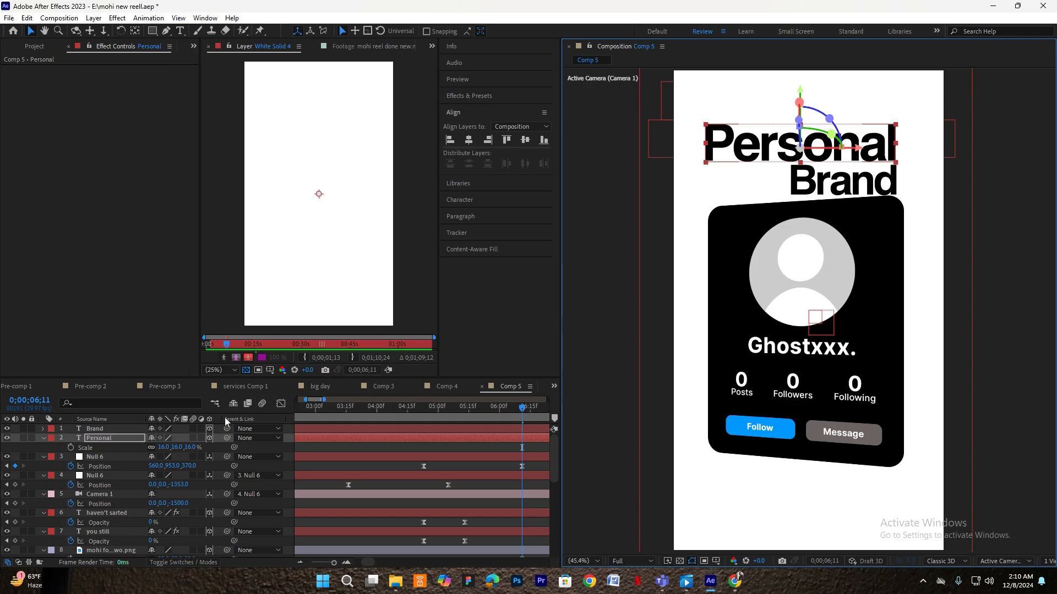
pyautogui.click(163, 449)
pyautogui.write('15')
pyautogui.press('Return')
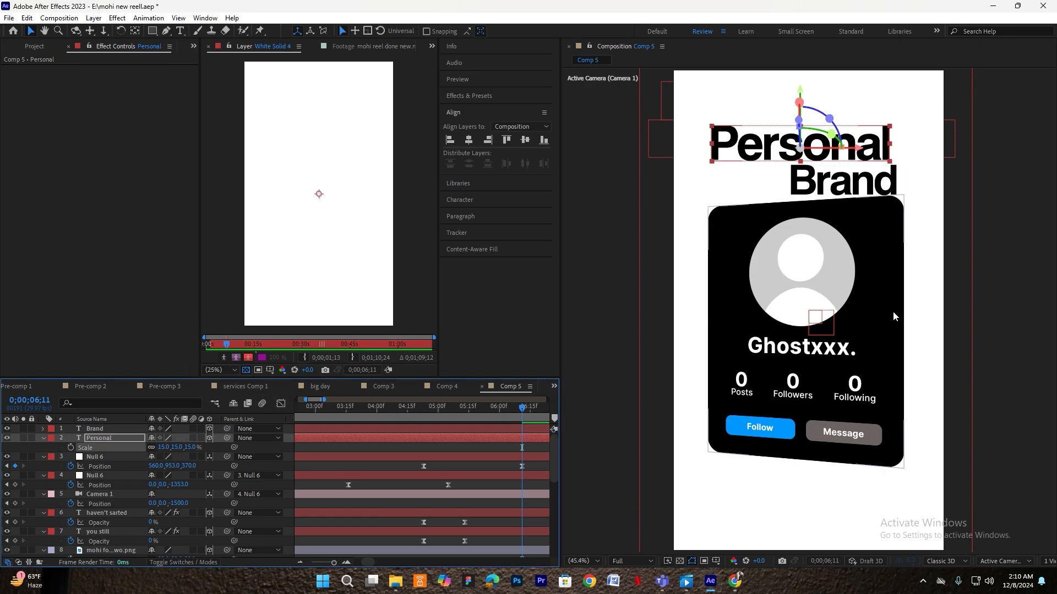
pyautogui.moveTo(803, 178); pyautogui.dragTo(828, 172)
pyautogui.click(824, 153)
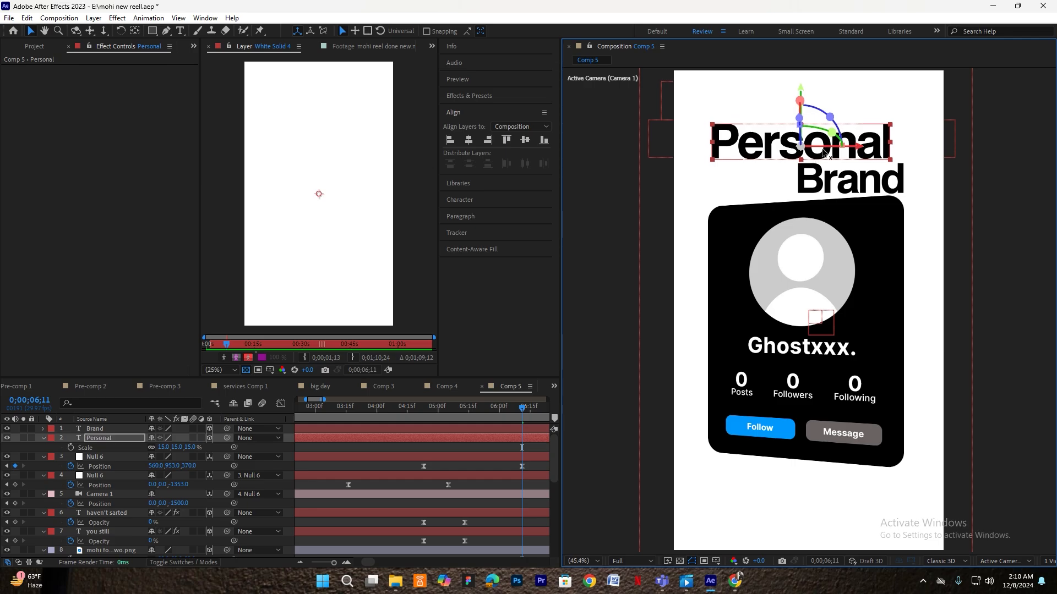
# - Apply Gradient Ramp to the Personal title through the effect search
pyautogui.hotkey('ctrl', 'space')
pyautogui.write('gra')
pyautogui.click(82, 474)
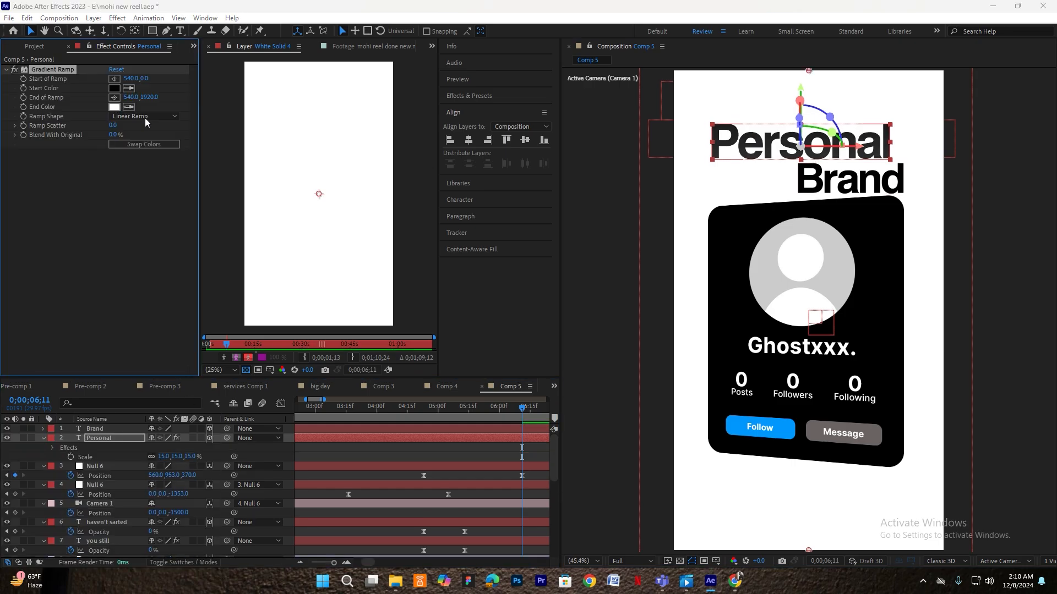
# - Set Personal's Gradient Ramp from red to black and raise the ramp end
pyautogui.click(114, 107)
pyautogui.click(400, 199)
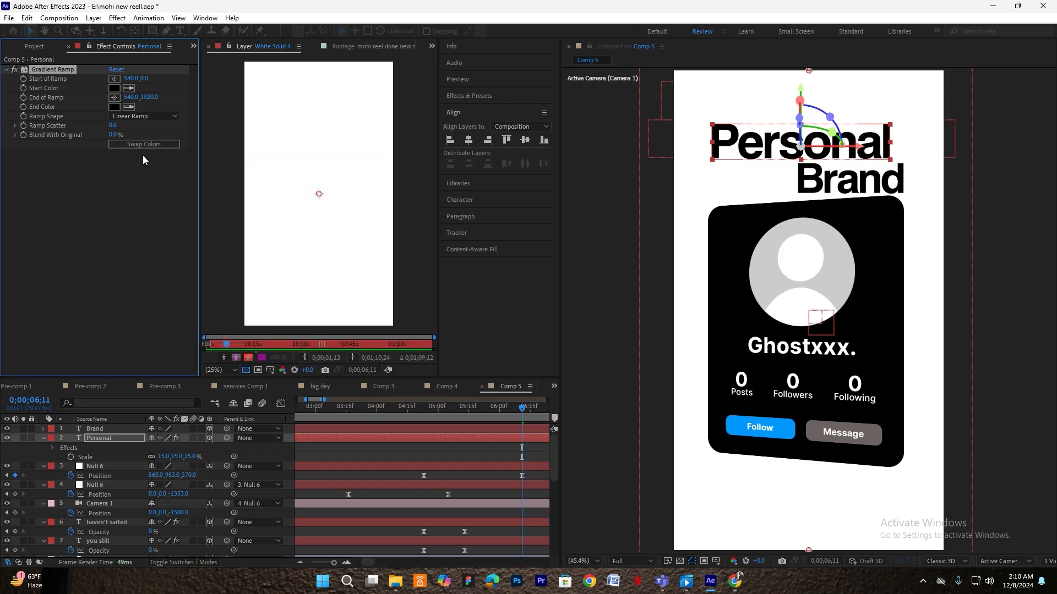
pyautogui.click(117, 89)
pyautogui.click(294, 200)
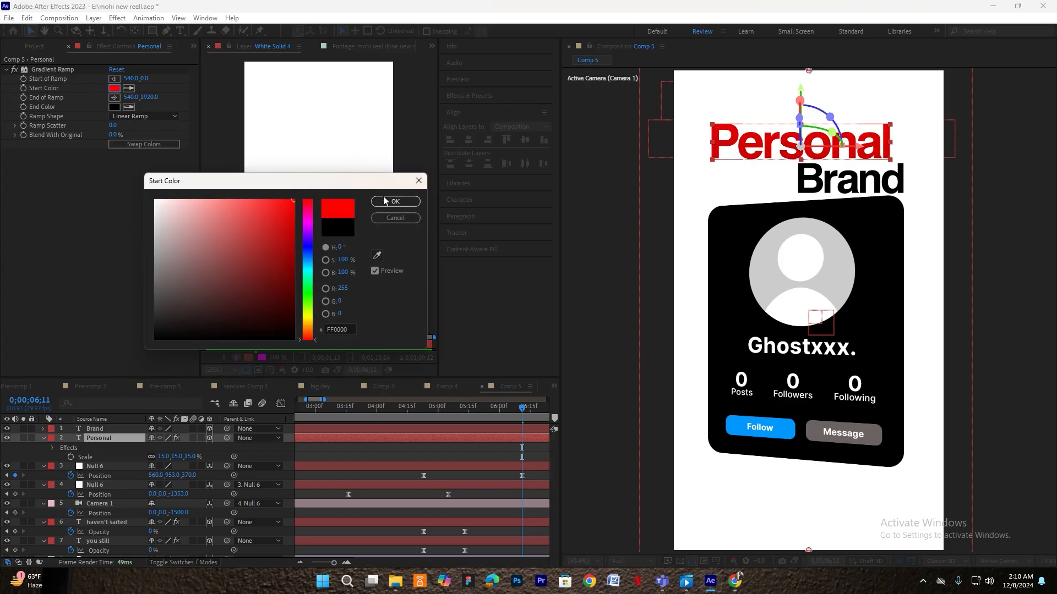
pyautogui.click(401, 198)
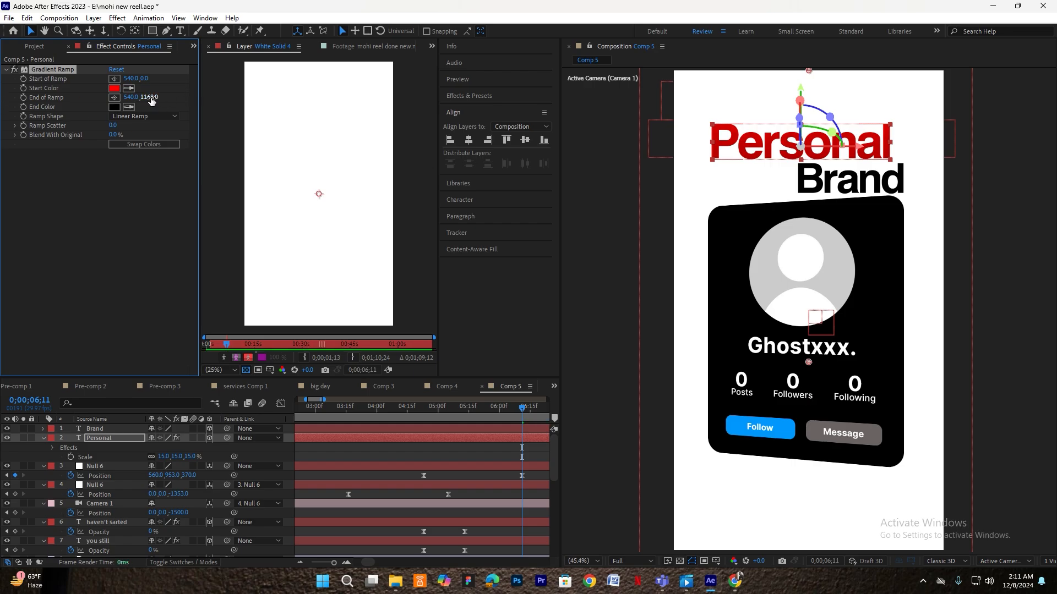
pyautogui.moveTo(2, 82); pyautogui.dragTo(4, 83)
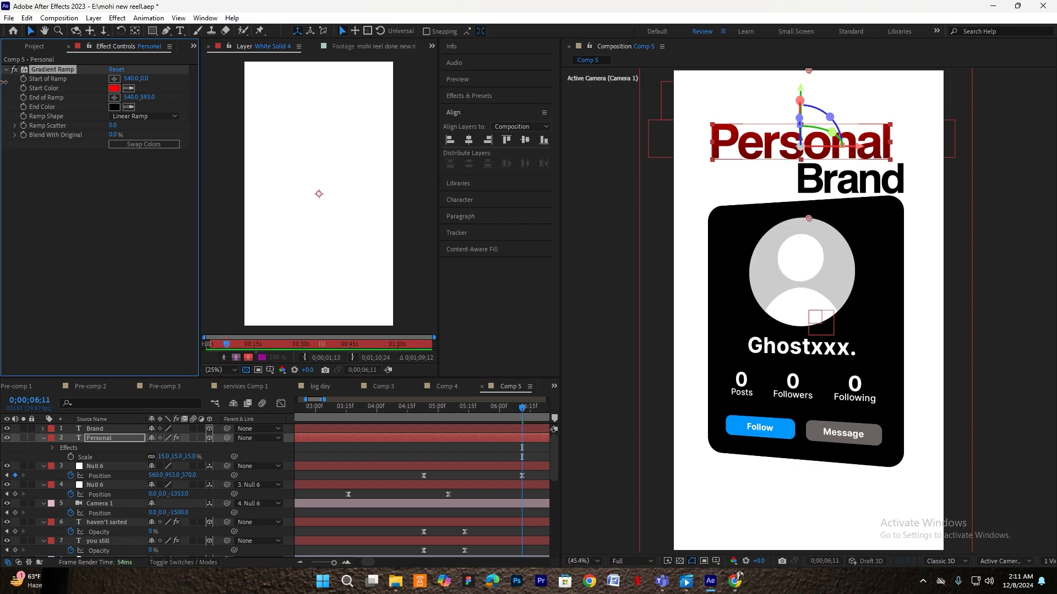
# - Copy the Gradient Ramp from Personal and paste it onto the Brand layer
pyautogui.click(70, 73)
pyautogui.click(100, 429)
pyautogui.hotkey('ctrl', 'v')
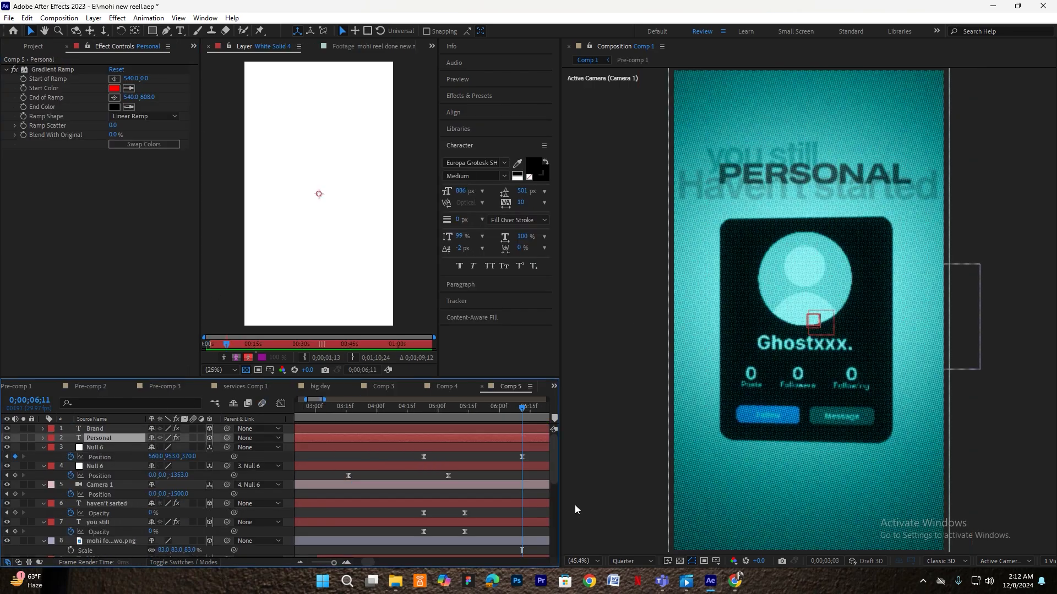
pyautogui.press('space')
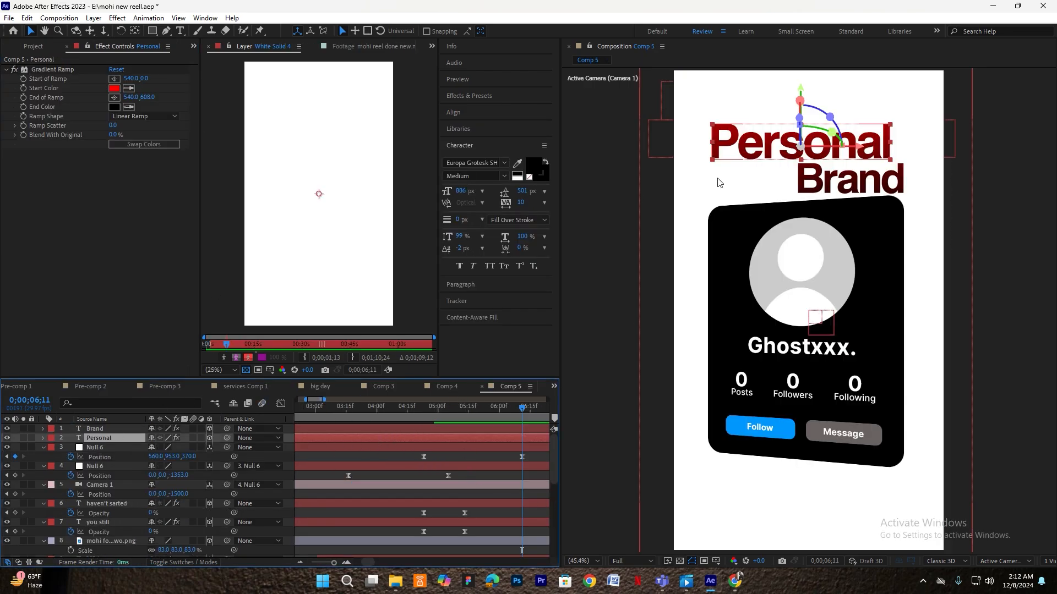
# - Switch the Personal title to the Heading Pro font and attempt to centre it horizontally
pyautogui.doubleClick(748, 141)
pyautogui.click(482, 162)
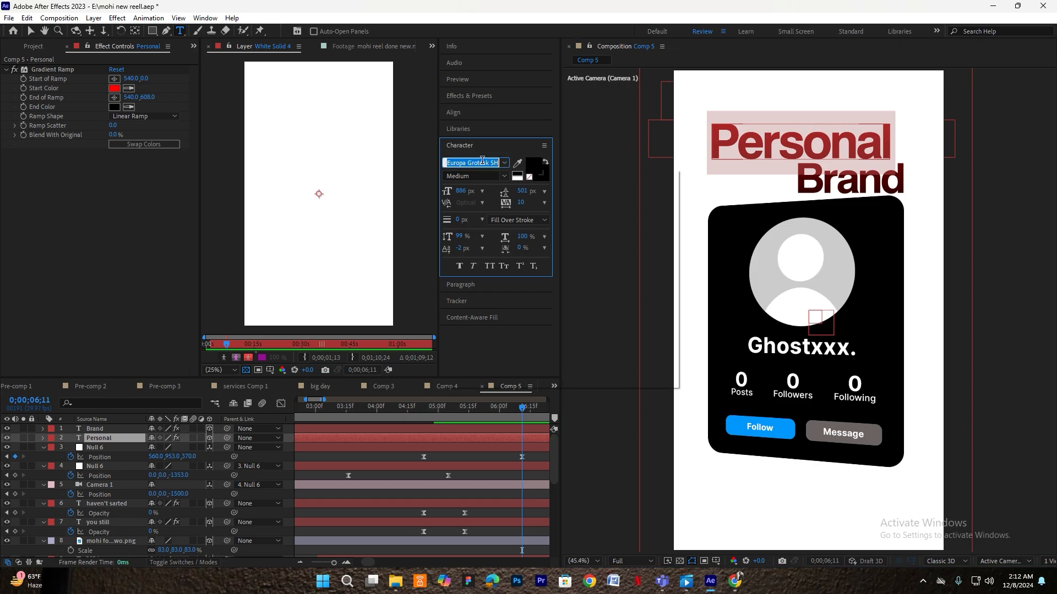
pyautogui.write('heading')
pyautogui.press('Return')
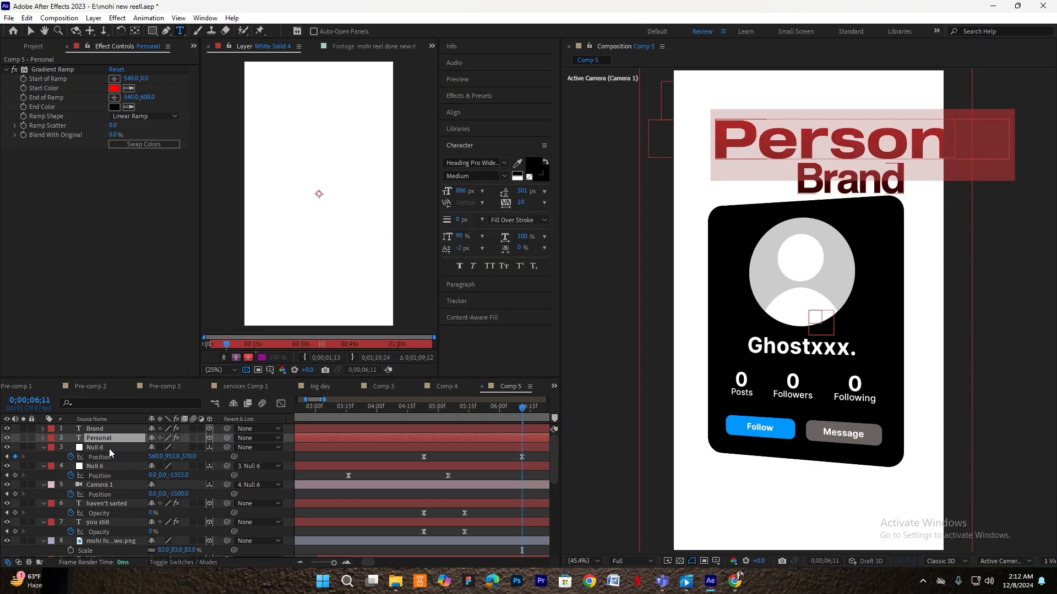
pyautogui.click(109, 439)
pyautogui.click(135, 32)
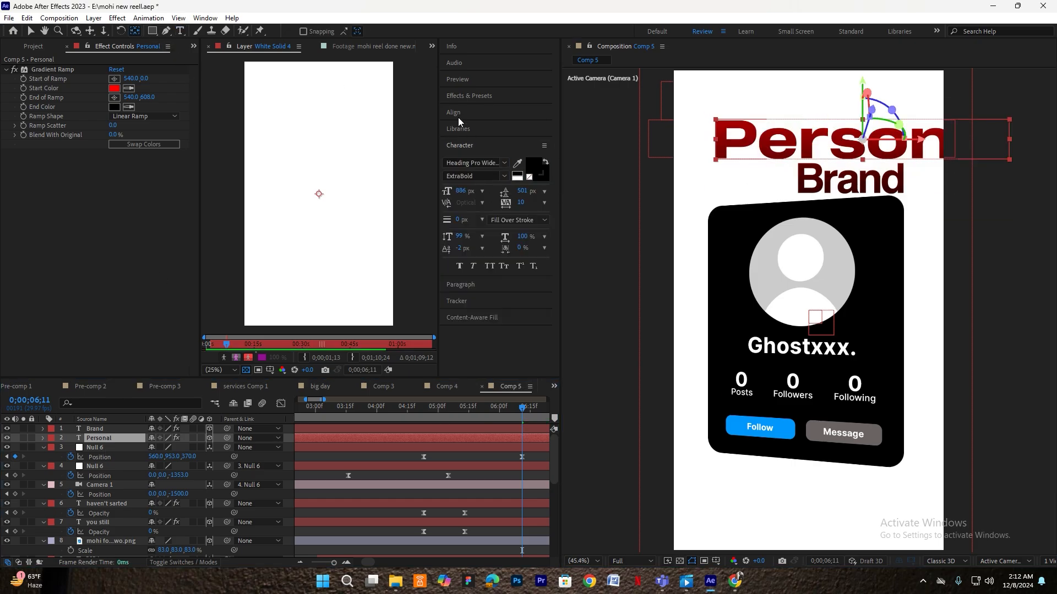
pyautogui.click(457, 115)
pyautogui.click(468, 141)
pyautogui.click(601, 308)
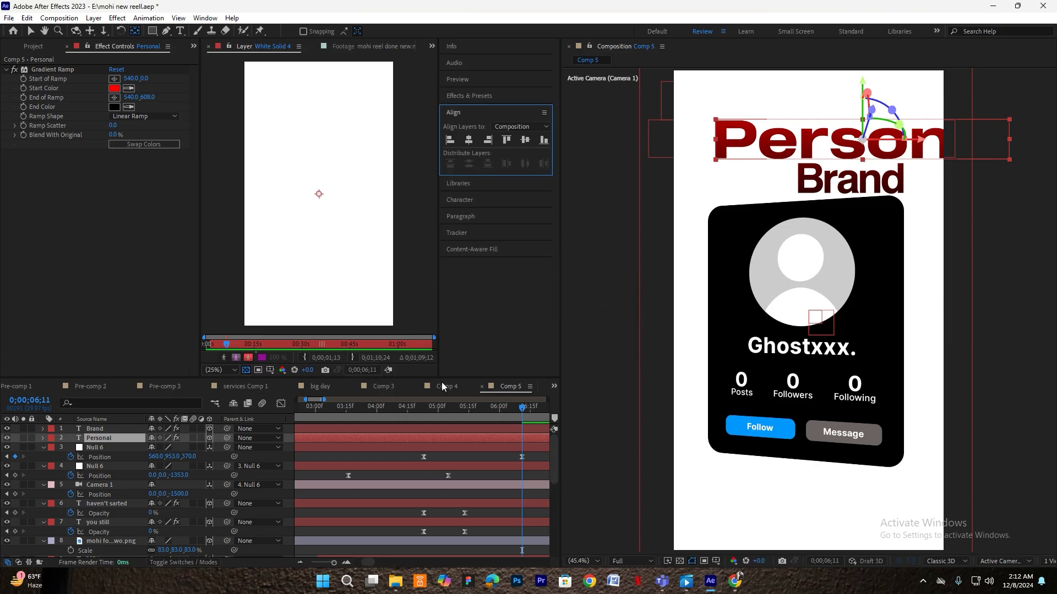
# - Shrink Personal to 8%, move it left, and set it to all caps
pyautogui.press('s')
pyautogui.moveTo(168, 450); pyautogui.dragTo(164, 450)
pyautogui.press('v')
pyautogui.moveTo(824, 143); pyautogui.dragTo(770, 149)
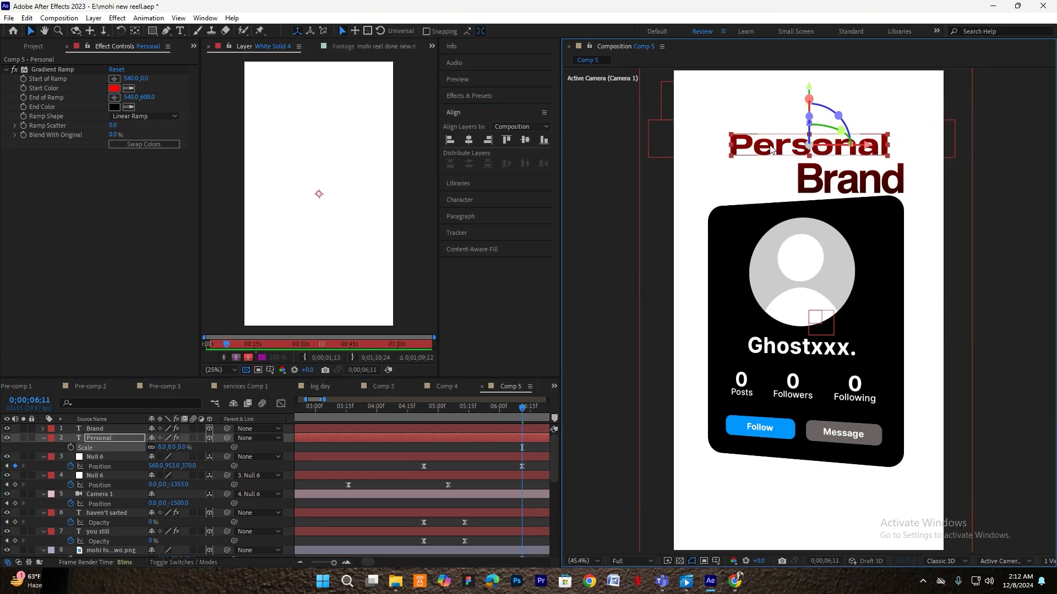
pyautogui.click(464, 199)
pyautogui.click(489, 266)
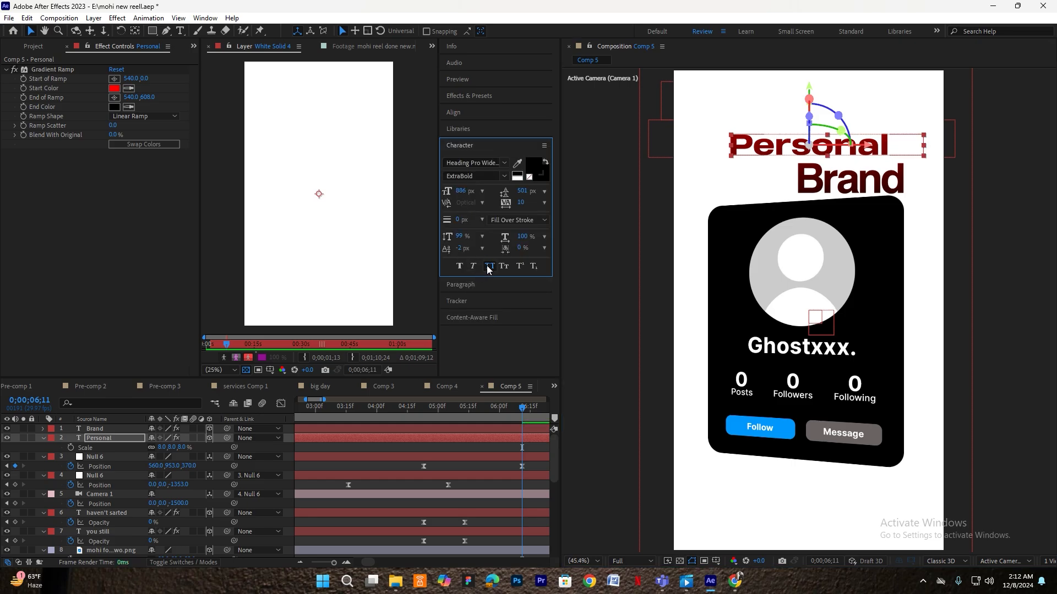
# - Nudge PERSONAL slightly left and enter its scale as 10%, then 8%
pyautogui.moveTo(776, 145); pyautogui.dragTo(764, 148)
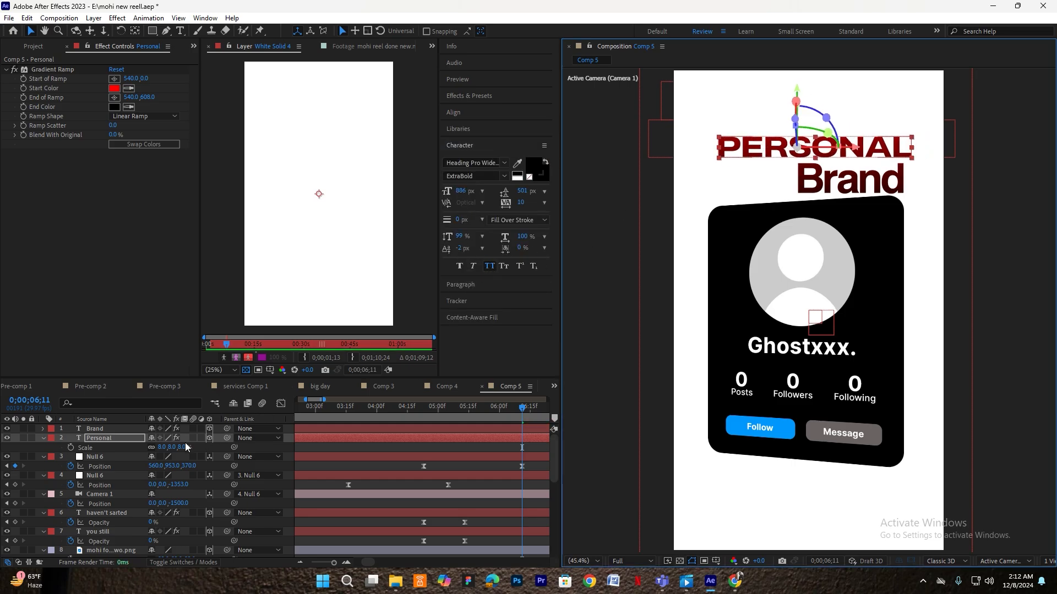
pyautogui.click(163, 448)
pyautogui.write('10')
pyautogui.press('Return')
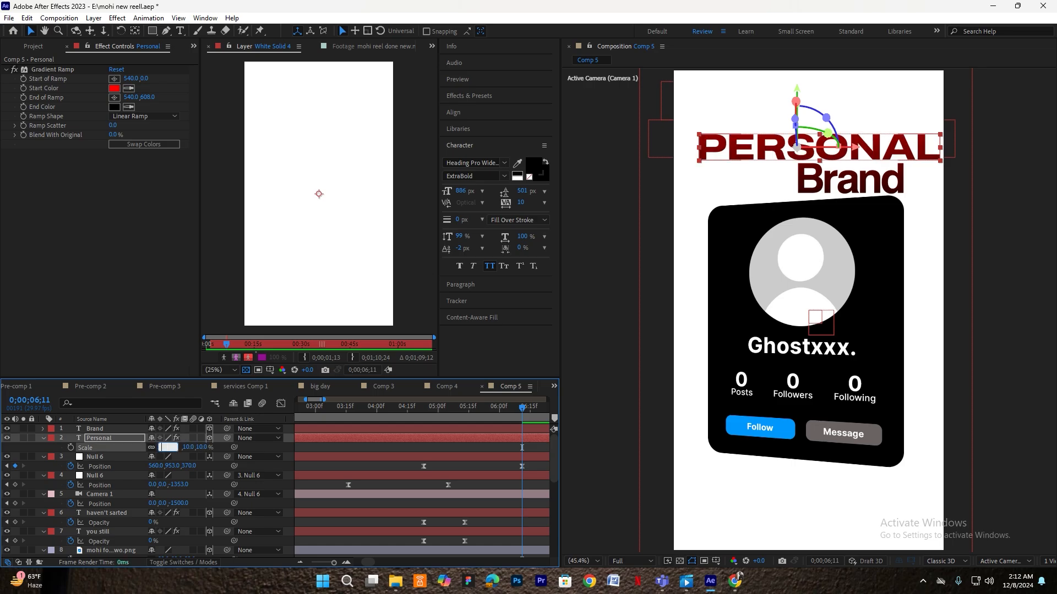
pyautogui.write('8')
pyautogui.press('Return')
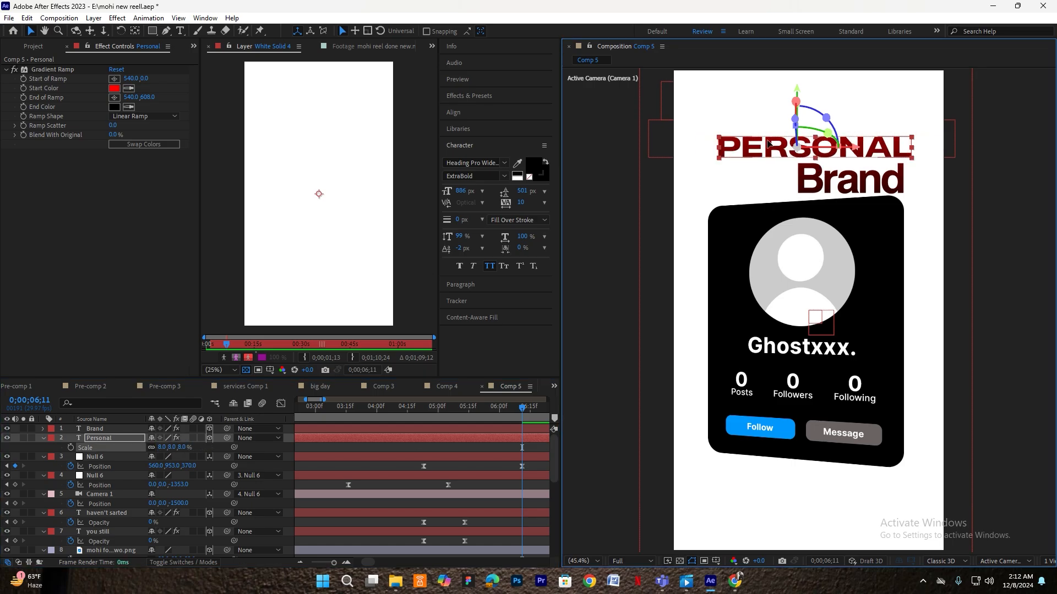
# - Give Brand the wide Heading Pro font in all capitals
pyautogui.click(825, 184)
pyautogui.doubleClick(824, 183)
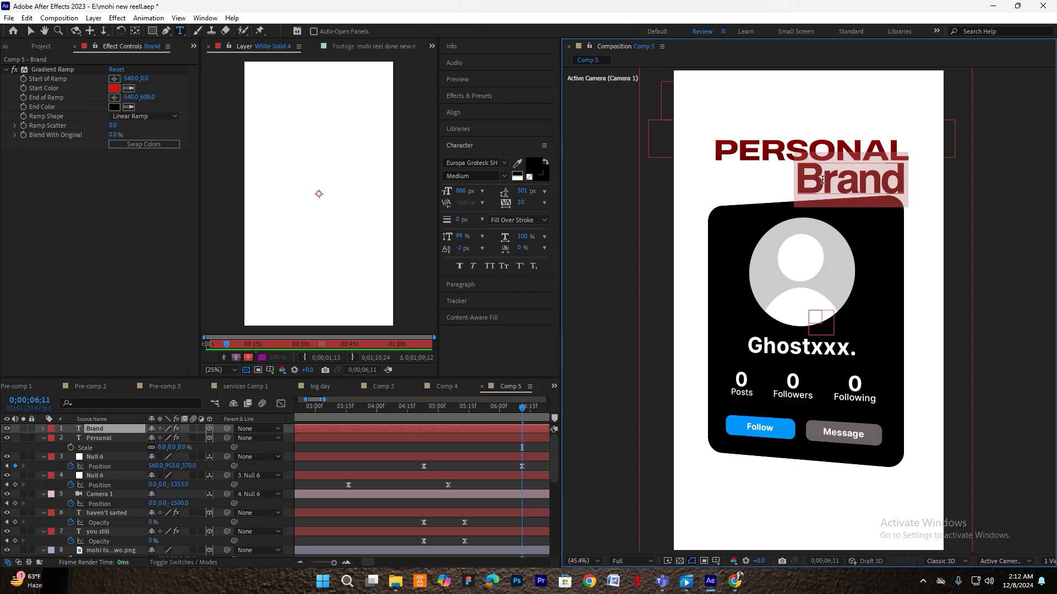
pyautogui.click(471, 164)
pyautogui.write('head')
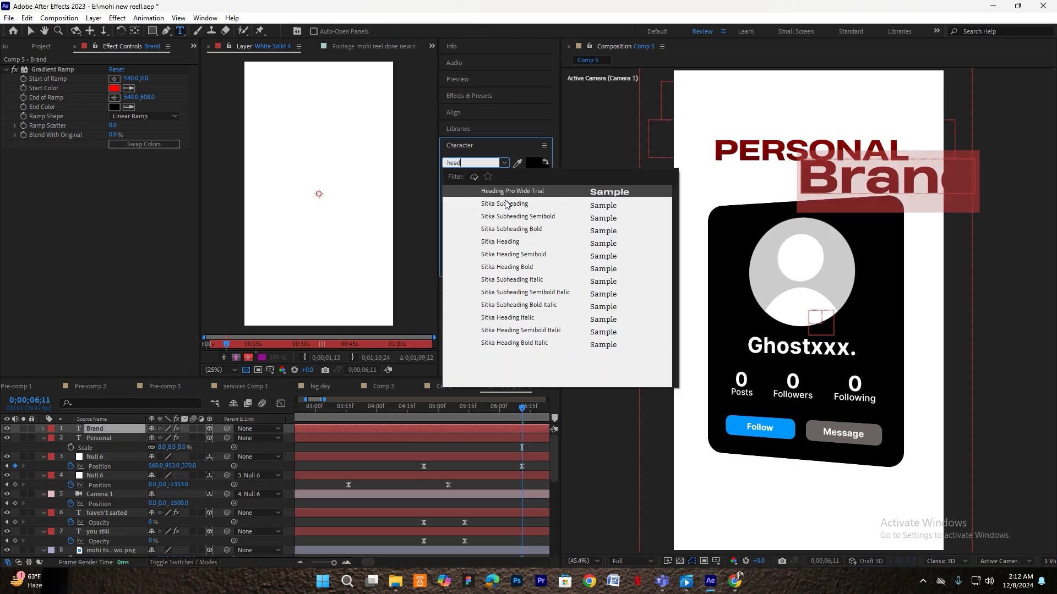
pyautogui.click(517, 192)
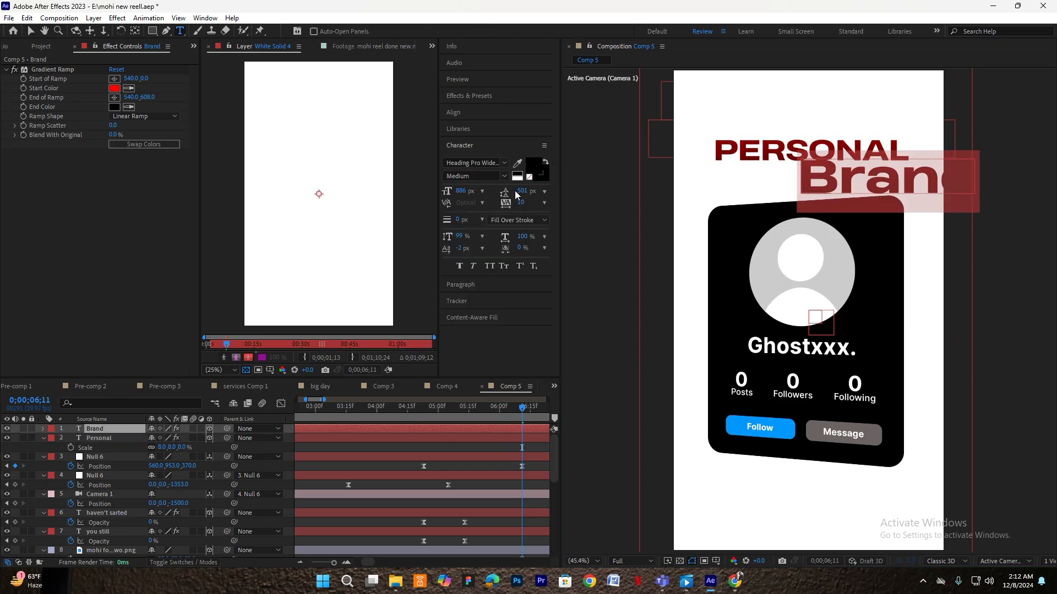
pyautogui.click(490, 267)
pyautogui.click(104, 429)
pyautogui.click(805, 182)
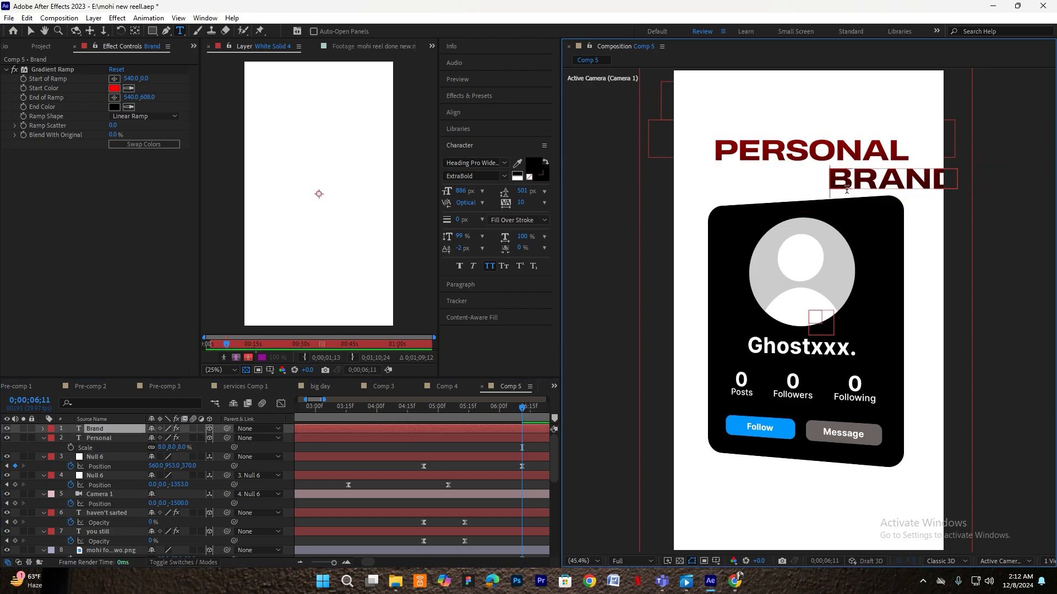
pyautogui.click(123, 430)
# - Centre BRAND beneath PERSONAL and push its Gradient Ramp start lower
pyautogui.press('v')
pyautogui.moveTo(857, 183); pyautogui.dragTo(774, 183)
pyautogui.click(166, 99)
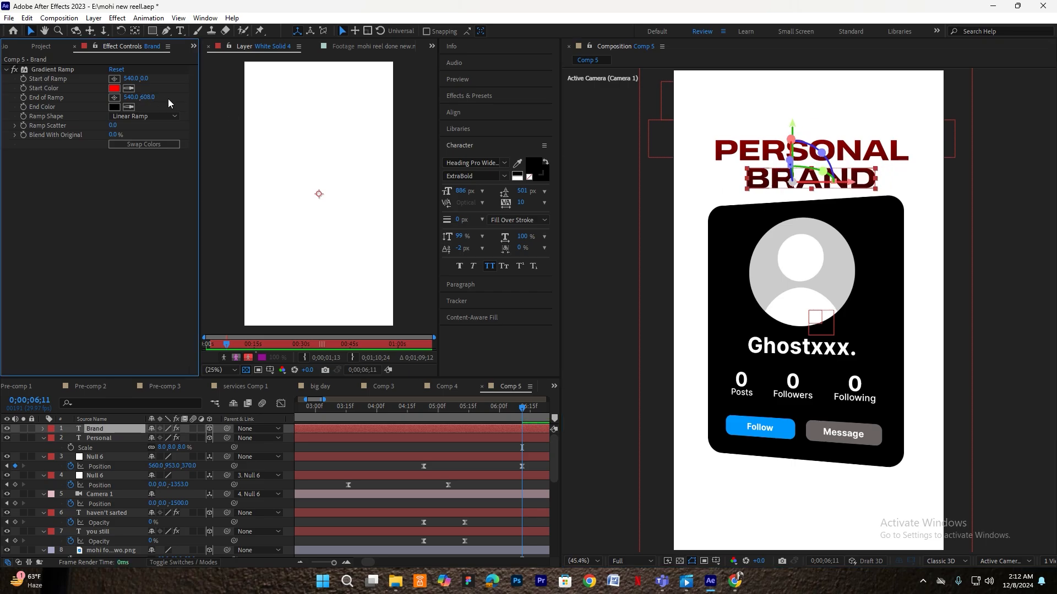
pyautogui.moveTo(146, 78); pyautogui.dragTo(175, 78)
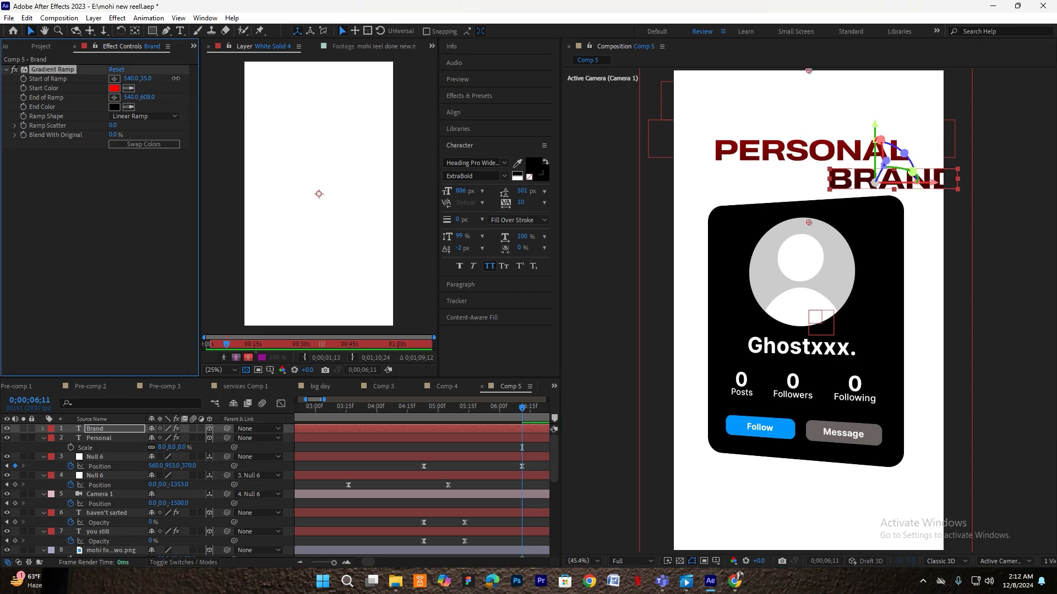
pyautogui.hotkey('ctrl', 'z')
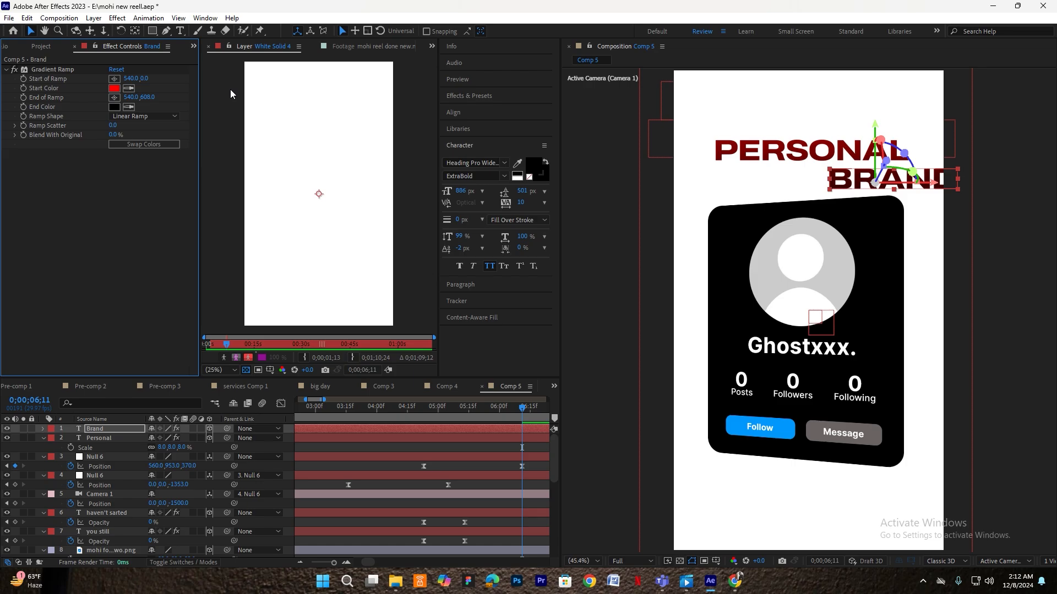
pyautogui.hotkey('ctrl', 'shift', 'z')
pyautogui.moveTo(843, 178); pyautogui.dragTo(761, 183)
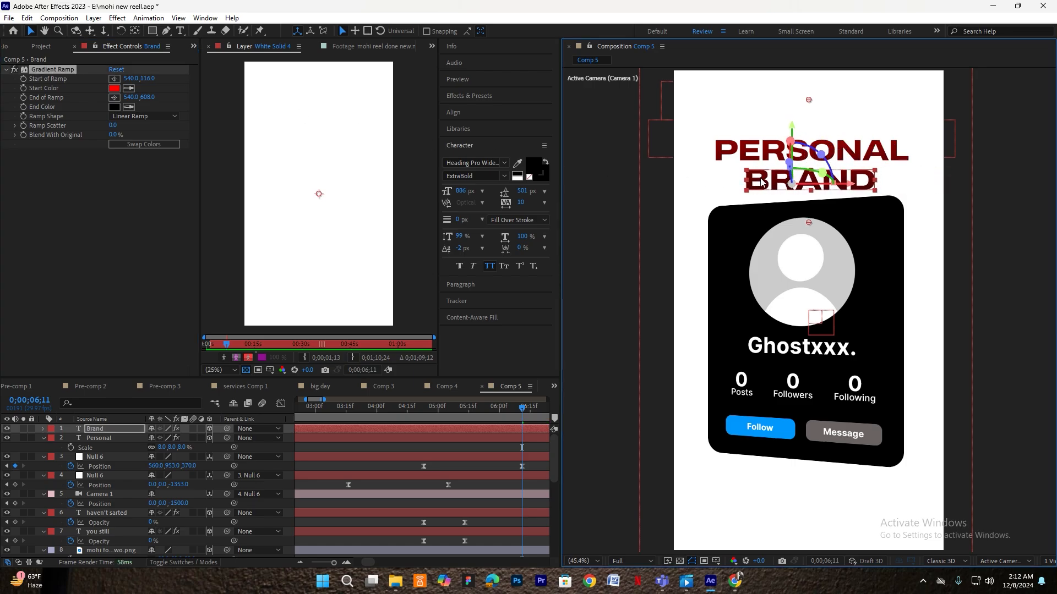
pyautogui.moveTo(141, 80); pyautogui.dragTo(154, 78)
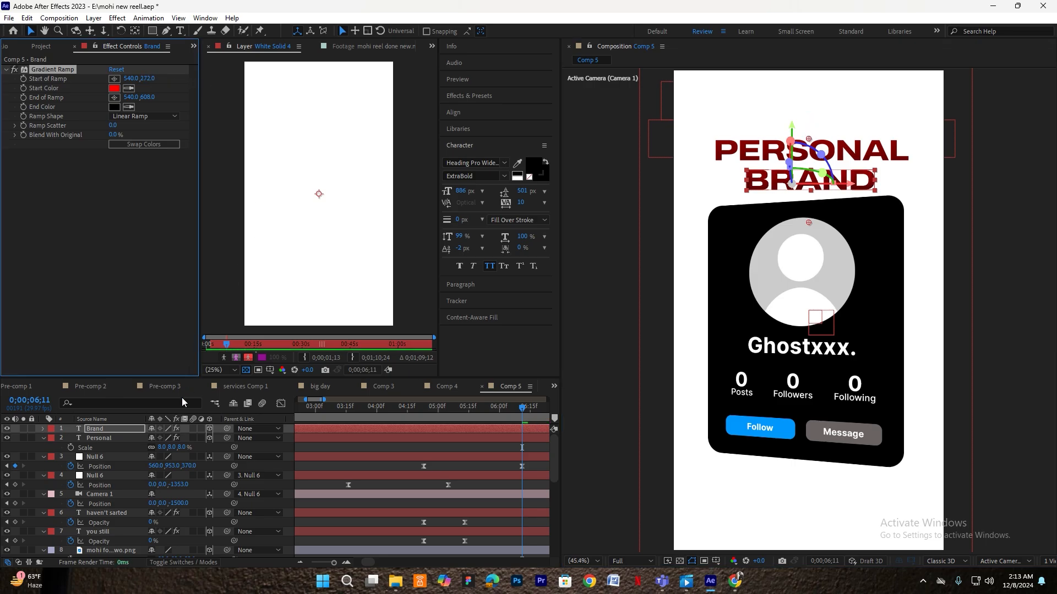
# - Set PERSONAL's scale to 9% and nudge both titles into alignment
pyautogui.click(161, 447)
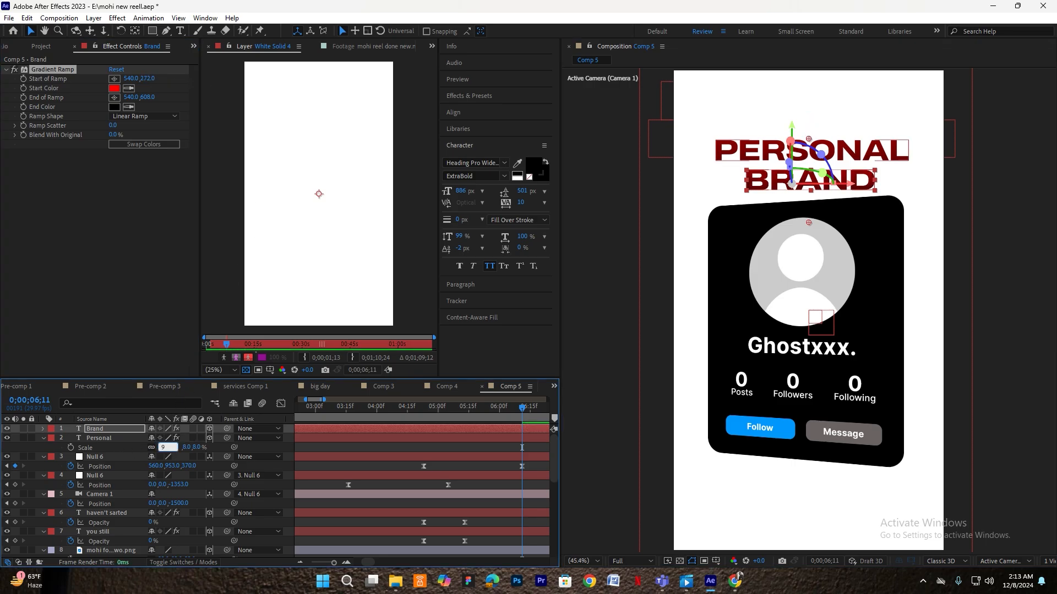
pyautogui.write('9')
pyautogui.press('Return')
pyautogui.moveTo(764, 144); pyautogui.dragTo(761, 145)
pyautogui.click(815, 183)
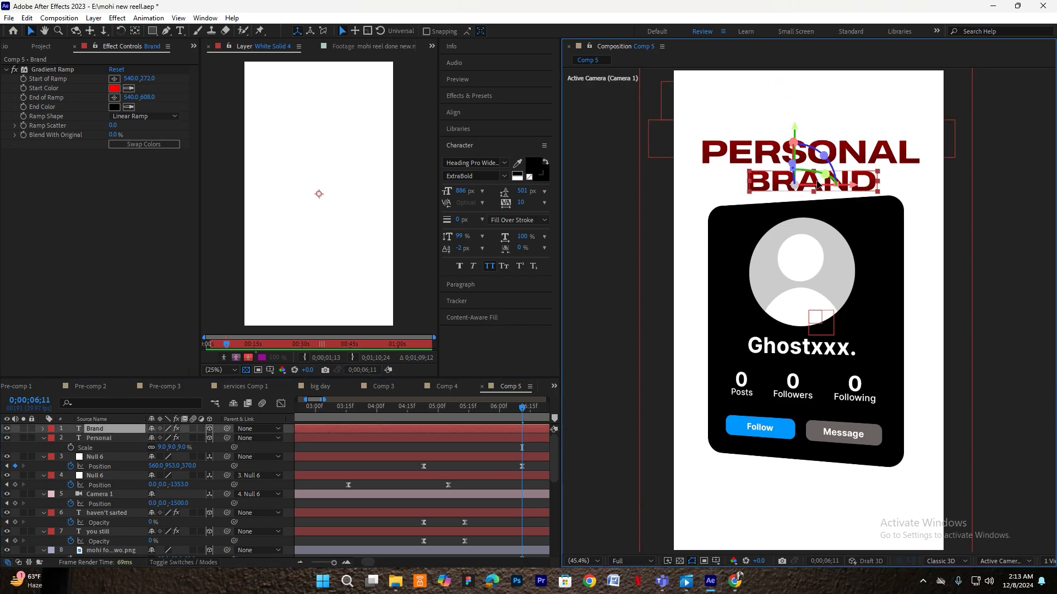
pyautogui.moveTo(815, 182); pyautogui.dragTo(814, 181)
# - Preview the titles from 3;16
pyautogui.click(465, 441)
pyautogui.moveTo(482, 408); pyautogui.dragTo(348, 427)
pyautogui.press('space')
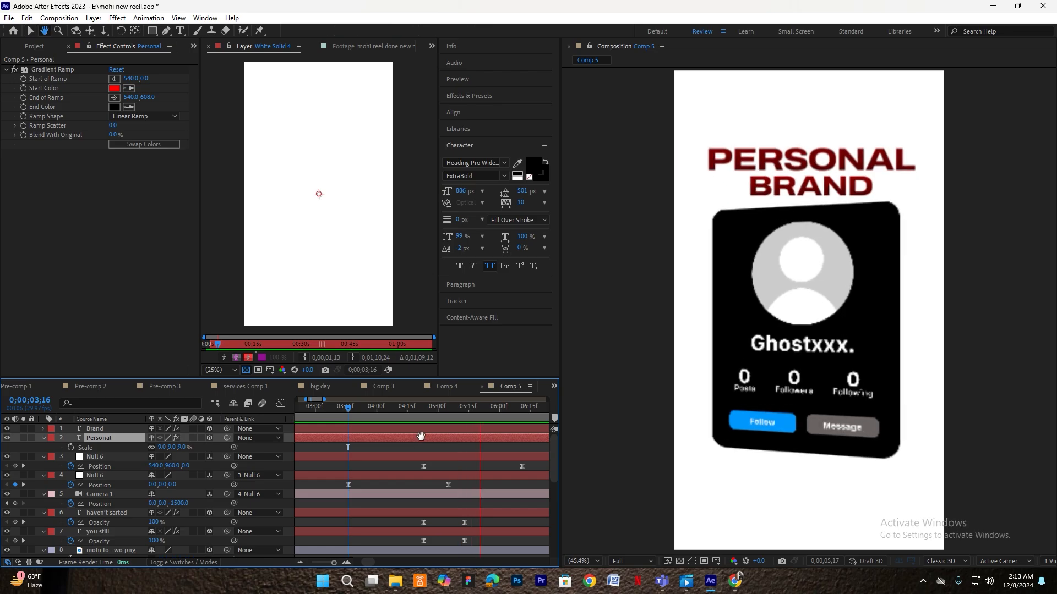
# - Apply the Fade Up Lines preset to PERSONAL at 4;23
pyautogui.press('space')
pyautogui.moveTo(481, 411); pyautogui.dragTo(423, 415)
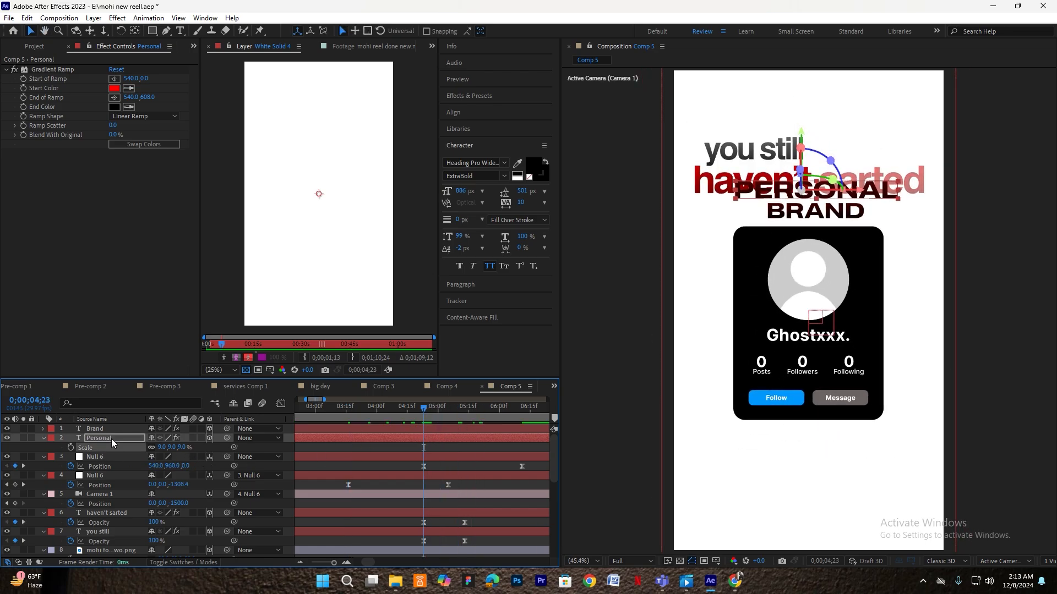
pyautogui.hotkey('ctrl', 'space')
pyautogui.write('fade up')
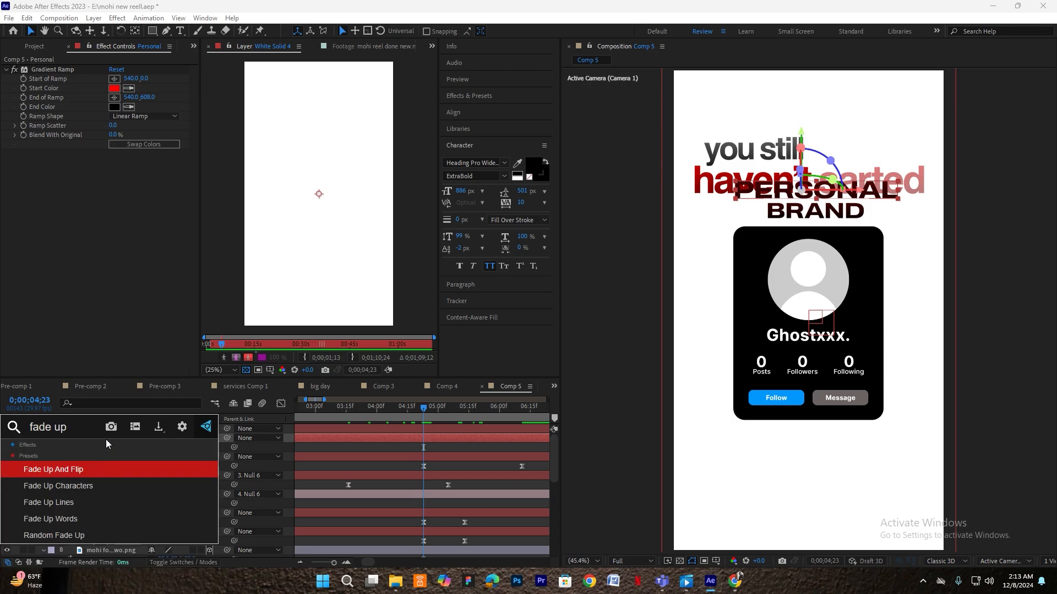
pyautogui.click(121, 503)
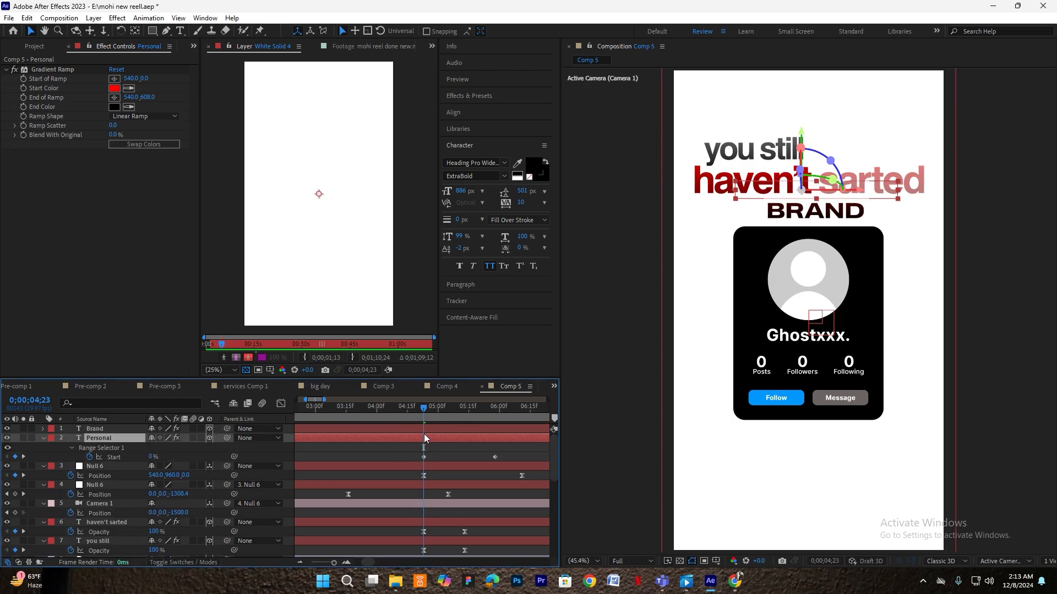
# - Retime PERSONAL's fade-in to follow the earlier line, previewing from 4;13
pyautogui.press('space')
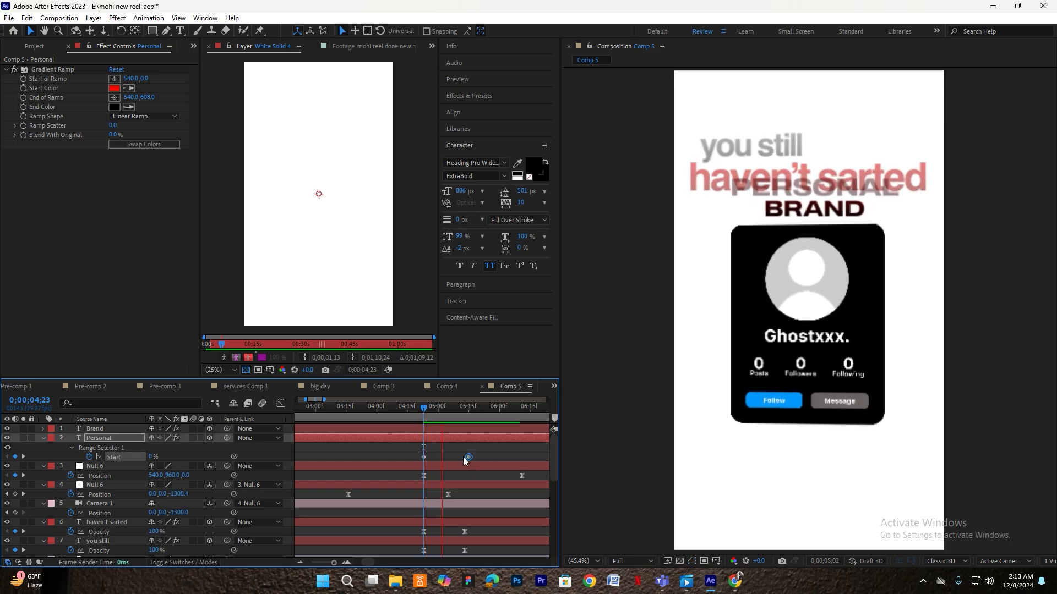
pyautogui.moveTo(479, 405); pyautogui.dragTo(386, 406)
pyautogui.press('space')
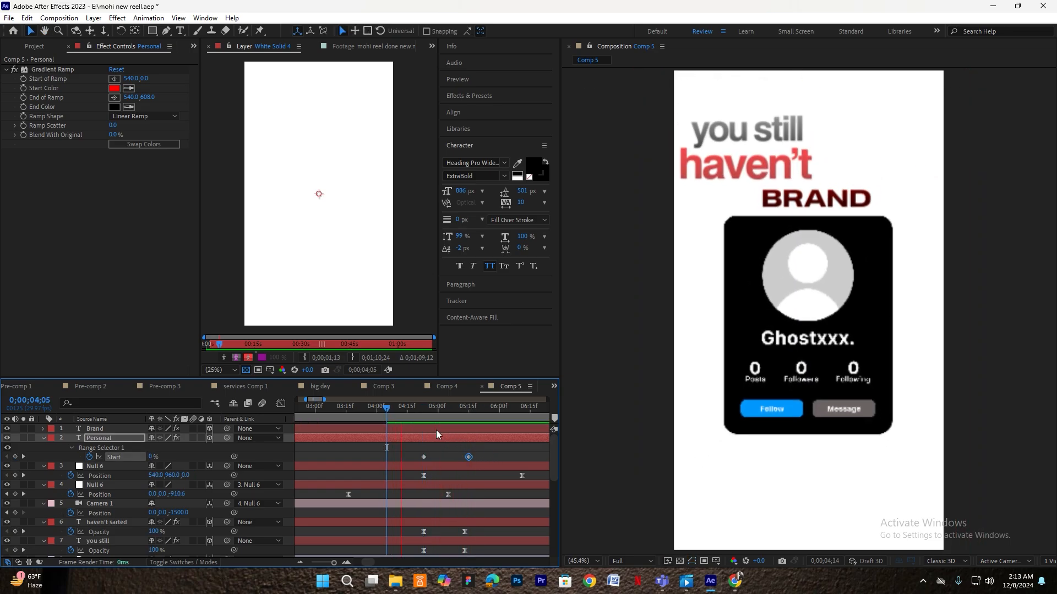
pyautogui.press('space')
pyautogui.moveTo(436, 439); pyautogui.dragTo(445, 439)
pyautogui.press('space')
pyautogui.press('space')
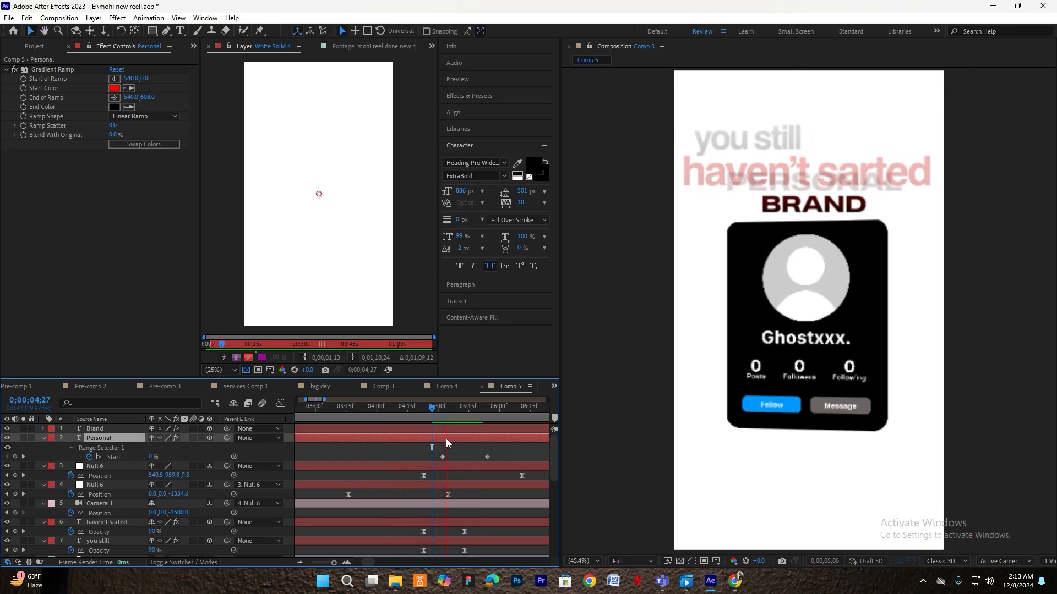
pyautogui.press('space')
pyautogui.click(401, 421)
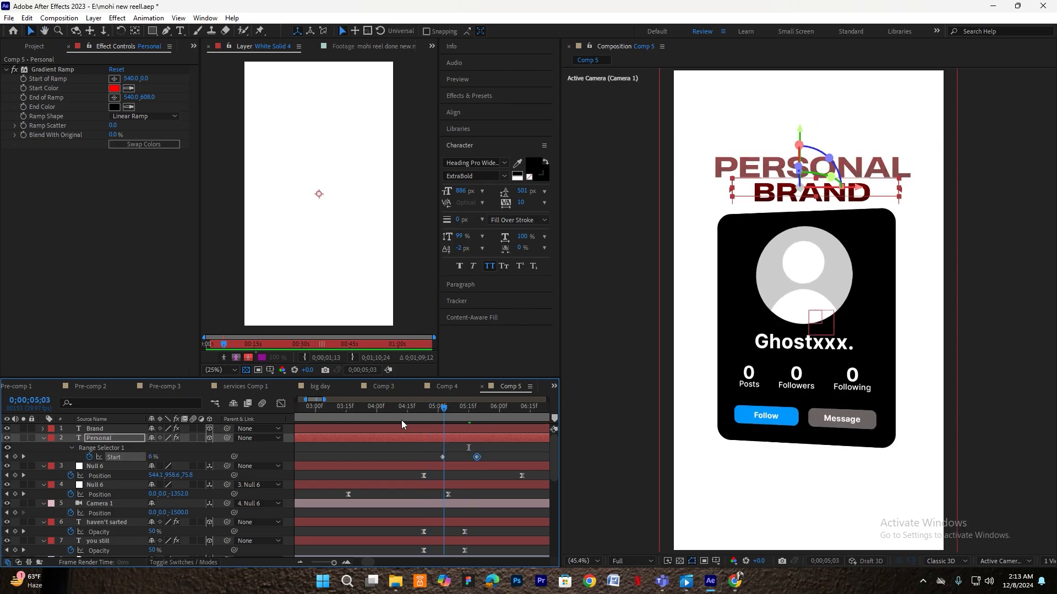
pyautogui.press('space')
pyautogui.press('space')
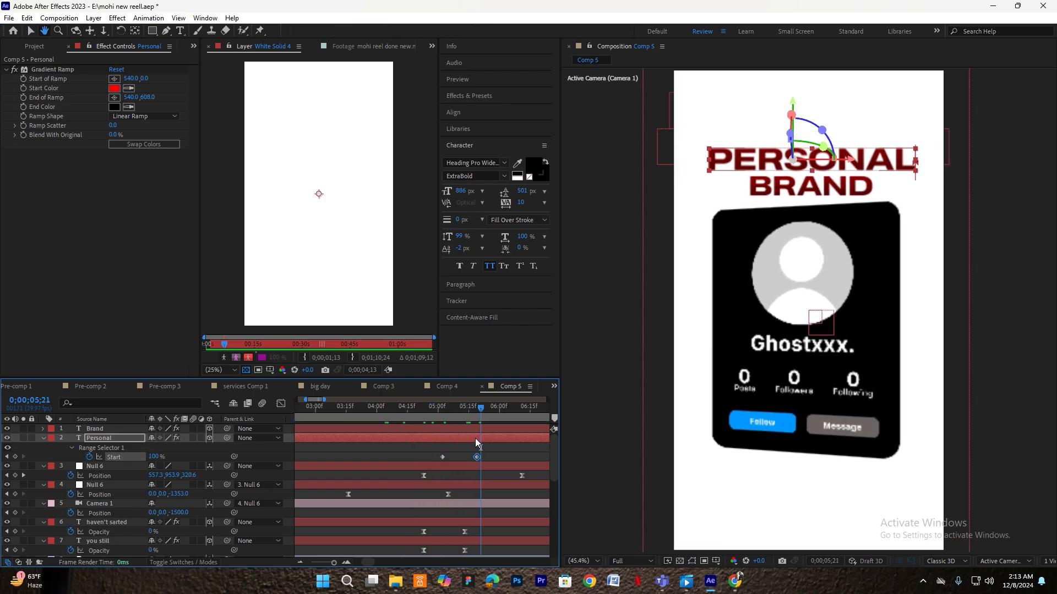
pyautogui.moveTo(487, 438); pyautogui.dragTo(482, 438)
pyautogui.click(480, 429)
pyautogui.hotkey('ctrl', 'space')
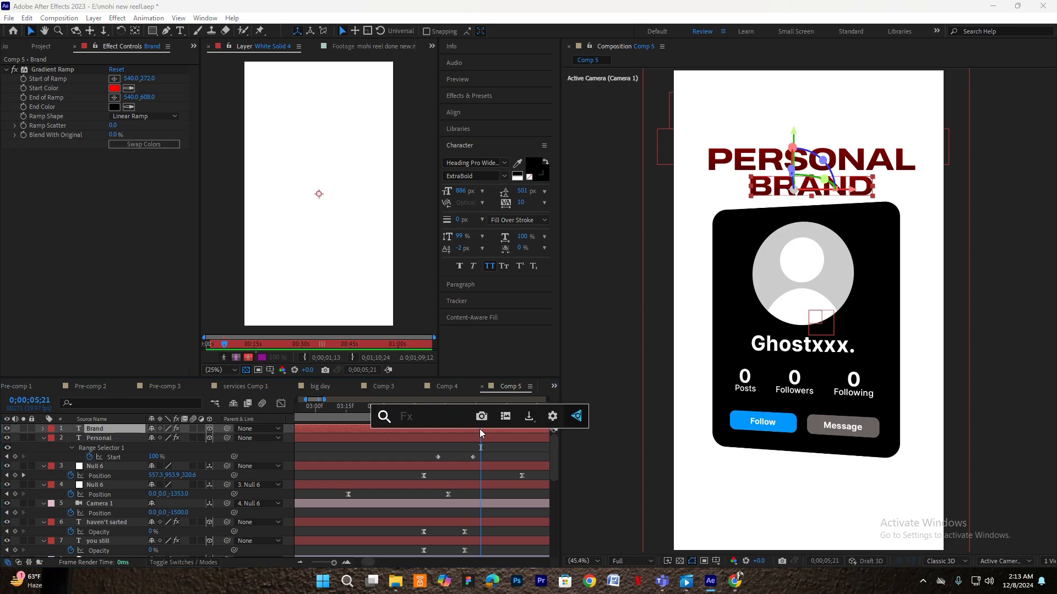
# - Apply a Fade Up preset to BRAND, start it earlier, and preview up to 4;13
pyautogui.write('fade up')
pyautogui.click(451, 508)
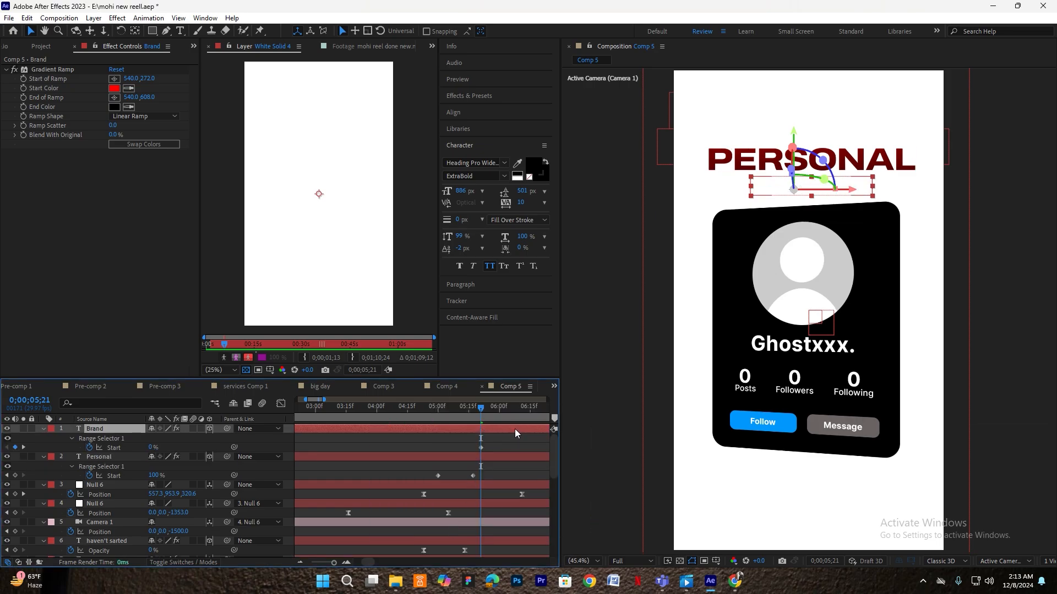
pyautogui.moveTo(542, 448); pyautogui.dragTo(502, 447)
pyautogui.press('space')
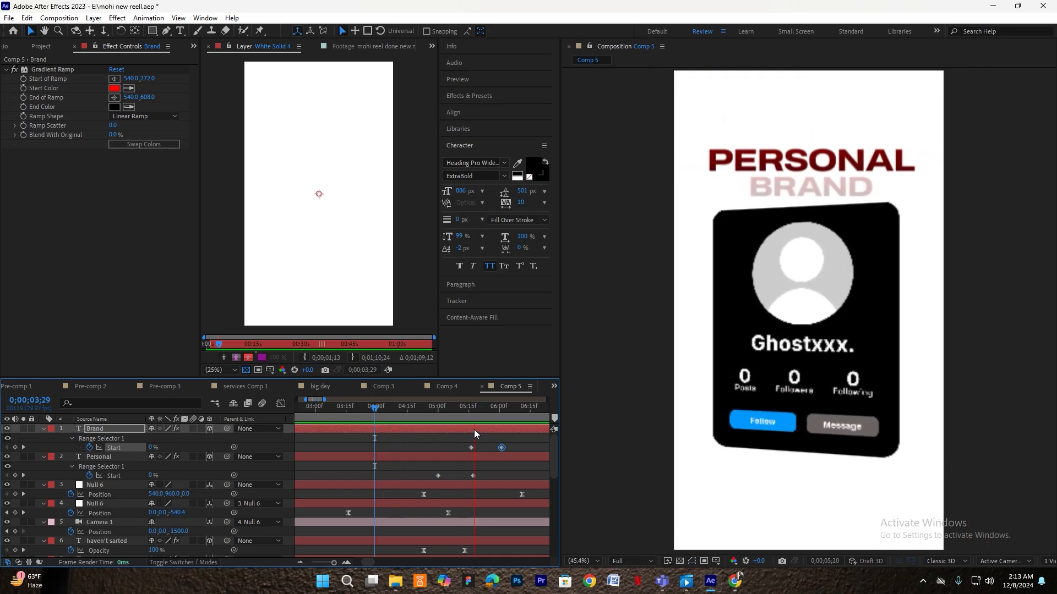
pyautogui.click(405, 421)
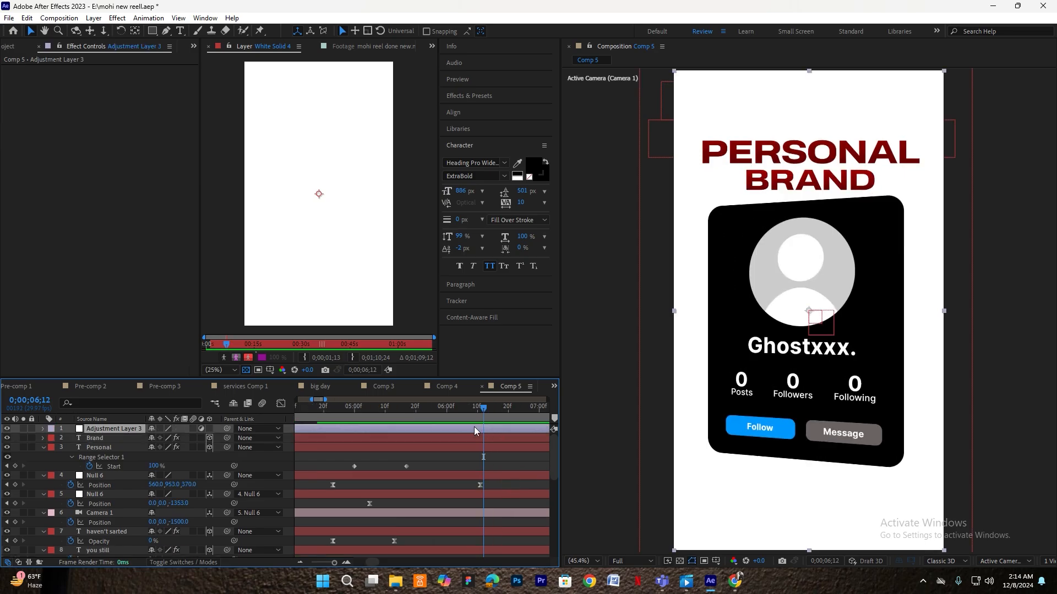
# - Check the frame at 4;22, then add Posterize to the adjustment layer
pyautogui.click(368, 416)
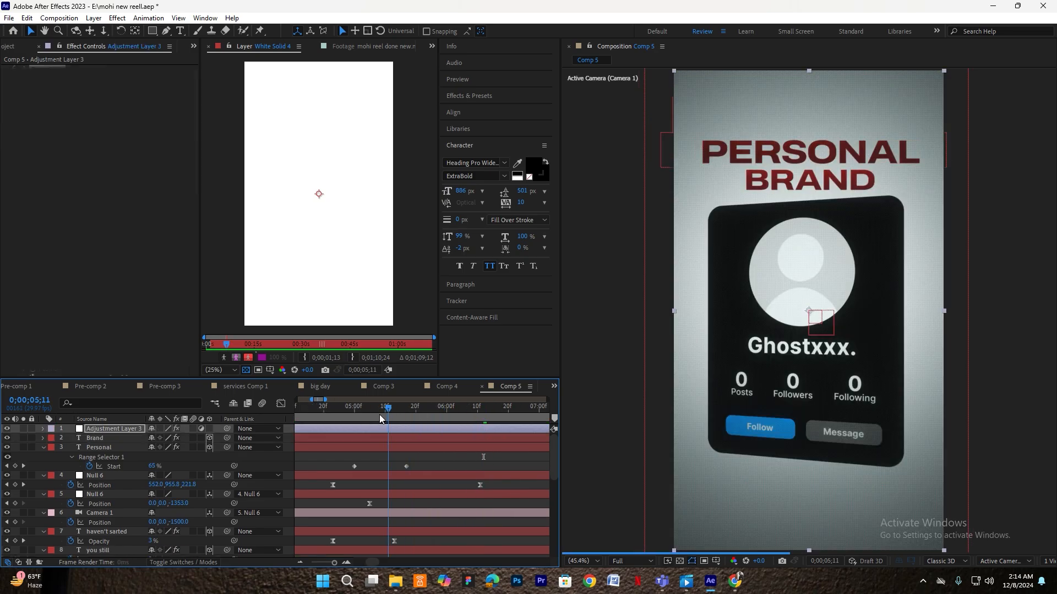
pyautogui.moveTo(367, 418); pyautogui.dragTo(416, 414)
pyautogui.click(384, 447)
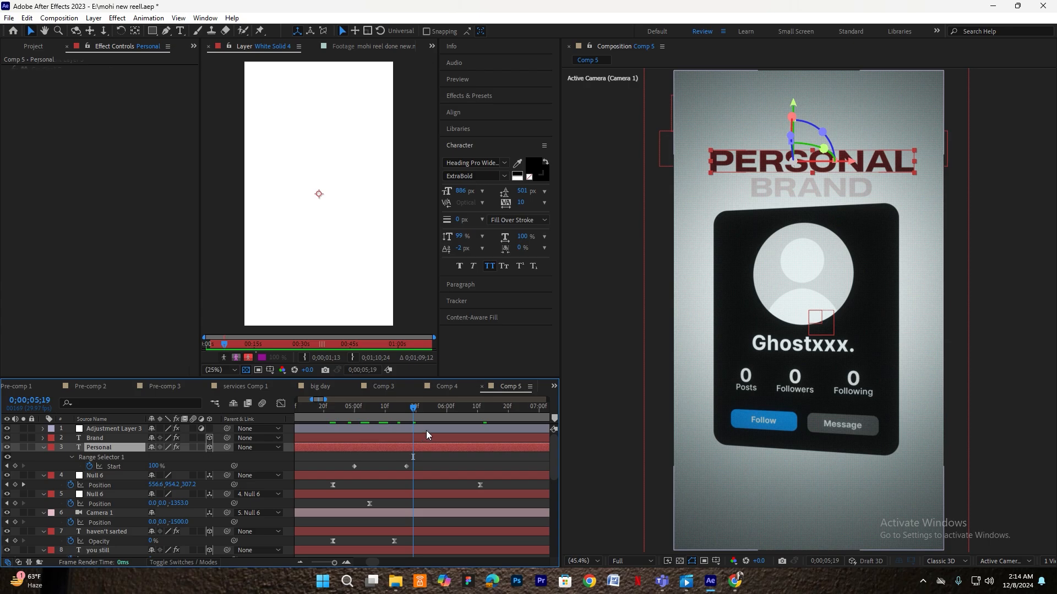
pyautogui.click(431, 431)
pyautogui.hotkey('ctrl', 'space')
pyautogui.write('pos')
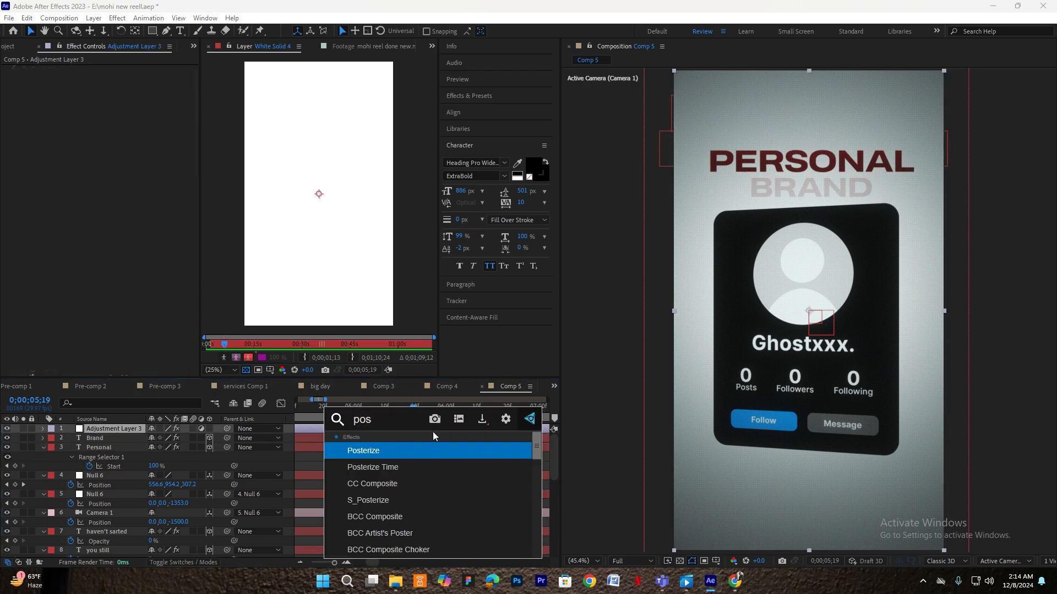
pyautogui.click(396, 451)
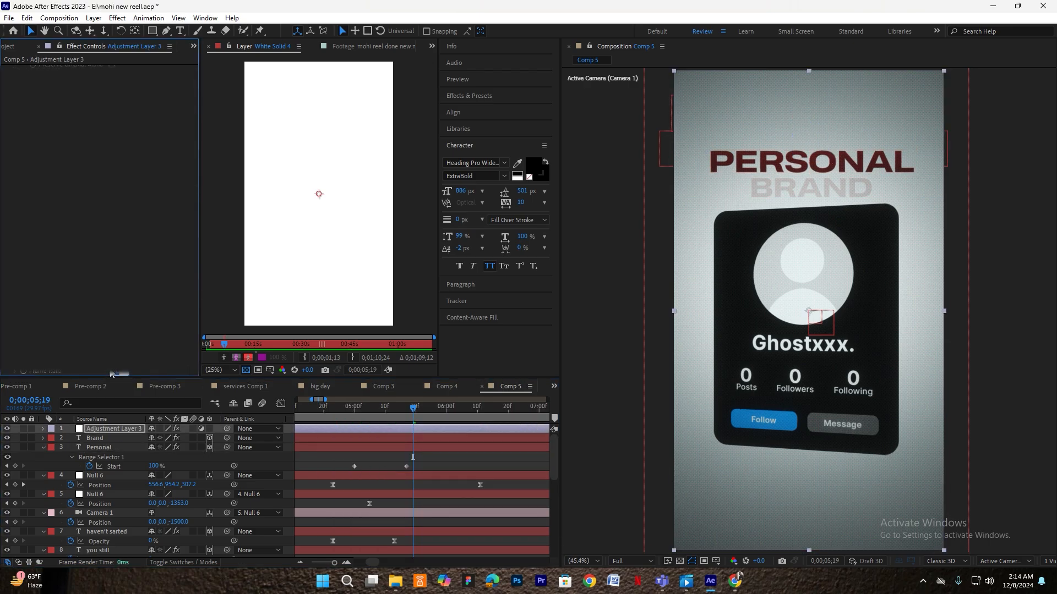
# - Scrub back through 1;19 to the start of the composition to review
pyautogui.click(447, 470)
pyautogui.moveTo(414, 412); pyautogui.dragTo(218, 418)
pyautogui.moveTo(335, 415); pyautogui.dragTo(181, 421)
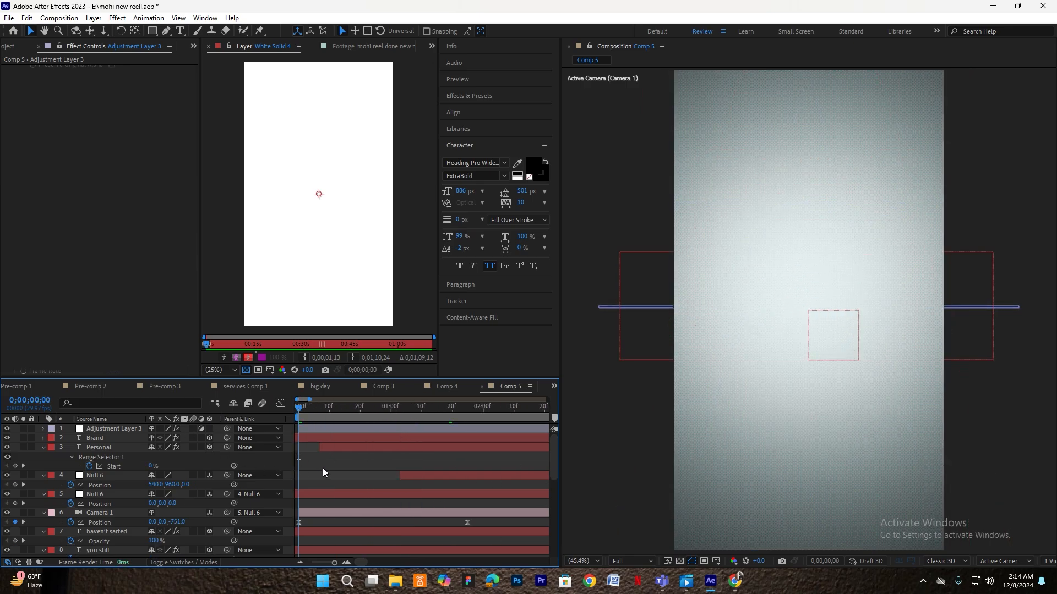
# - Select the Null 6 layer, then preview Comp 5 and stop playback
pyautogui.click(740, 436)
pyautogui.click(411, 494)
pyautogui.click(686, 456)
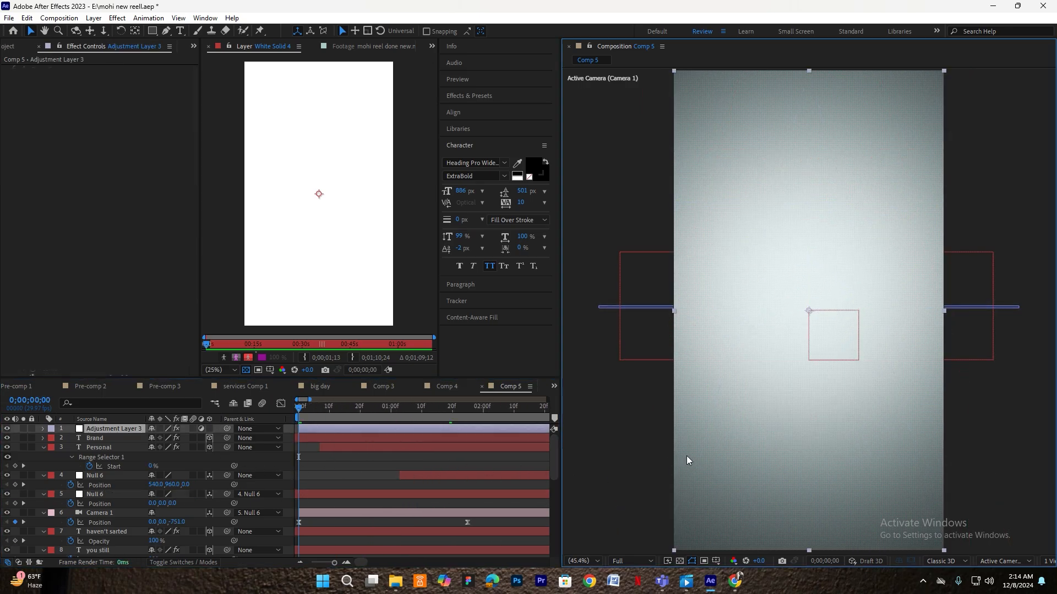
pyautogui.click(392, 495)
pyautogui.press('space')
pyautogui.scroll(-2, 344, 476)
pyautogui.scroll(-2, 344, 475)
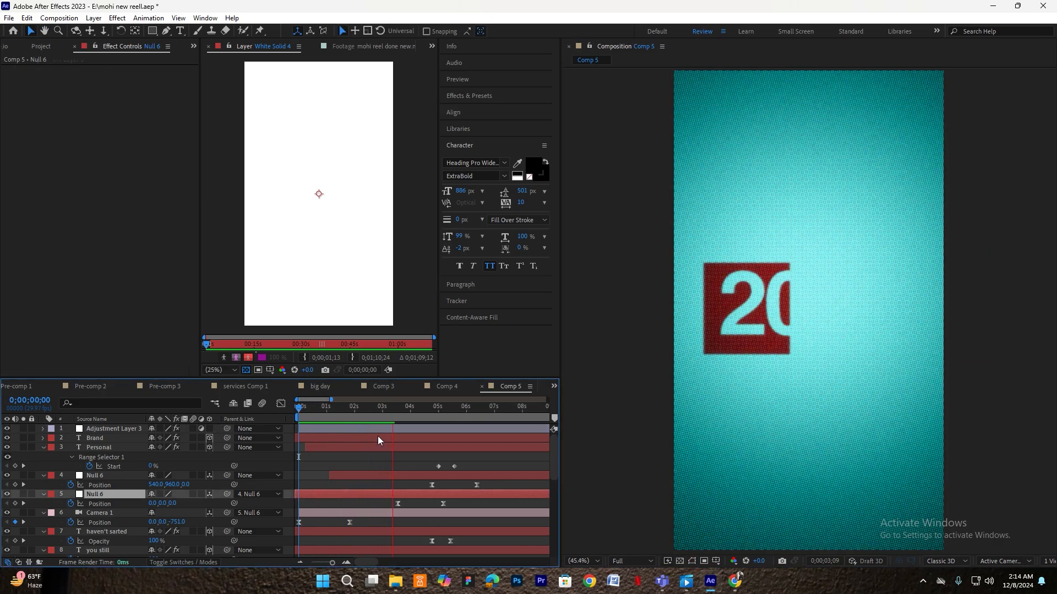
pyautogui.press('space')
pyautogui.press('space')
pyautogui.press('space')
# - Set the preview resolution to Half and replay Comp 5 from the start
pyautogui.click(460, 78)
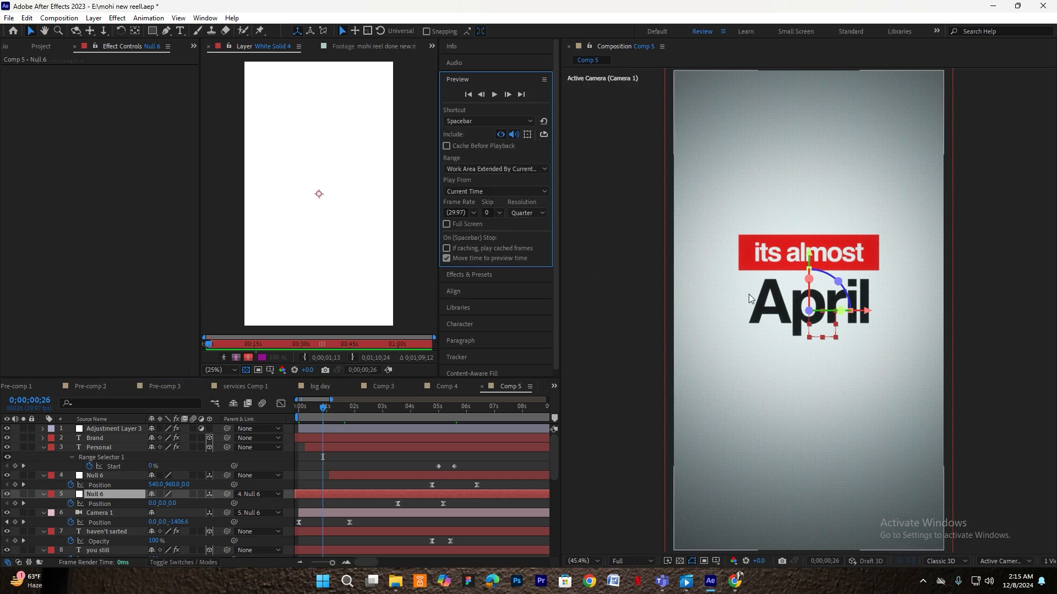
pyautogui.click(528, 212)
pyautogui.click(529, 251)
pyautogui.click(299, 409)
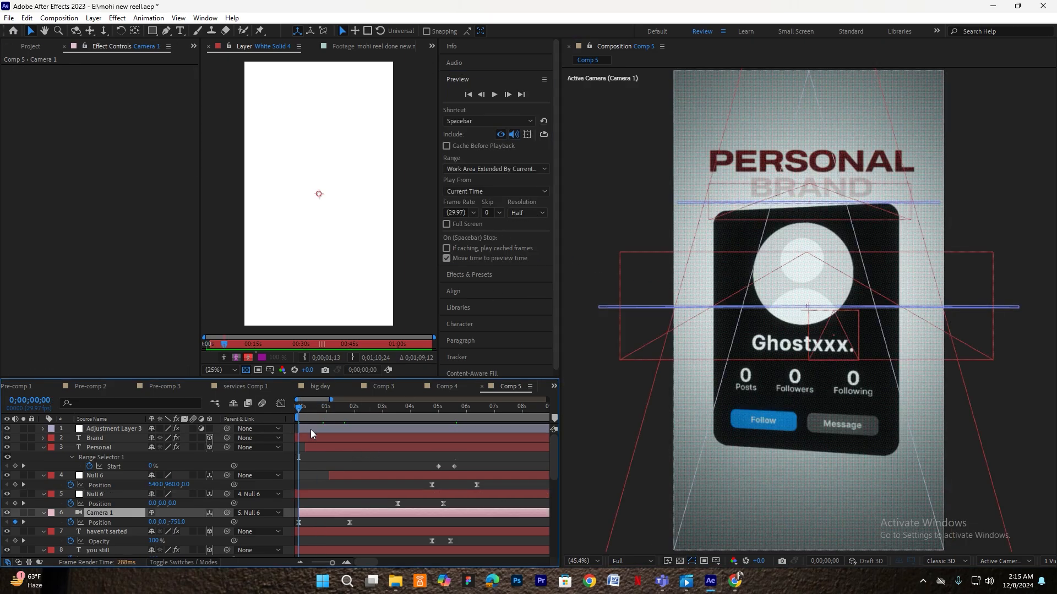
pyautogui.press('space')
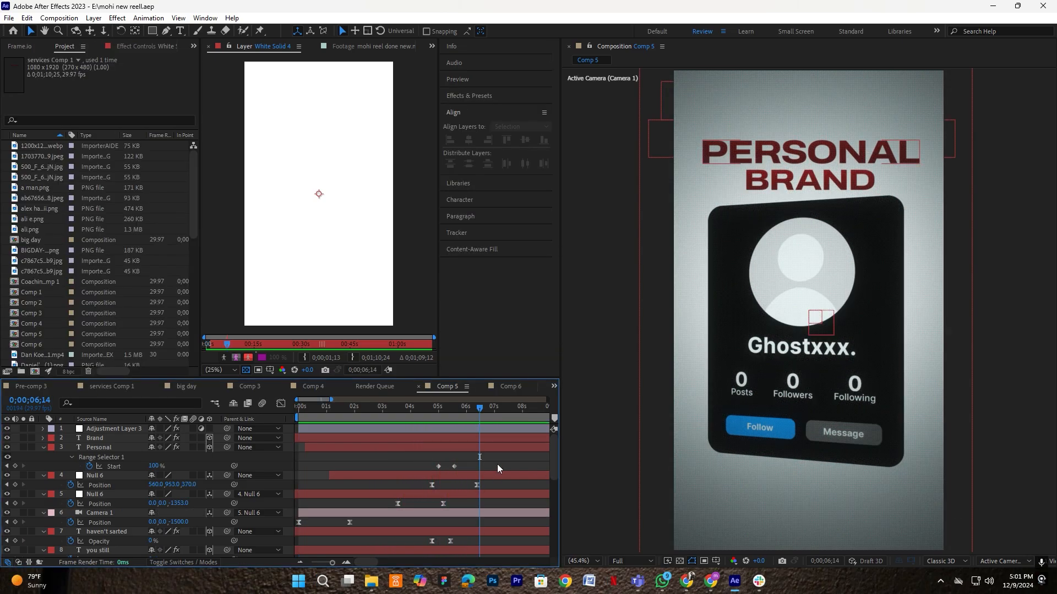
# - Trim the adjustment layer through the 2026 layer, plus Shape Layer 2, to end at 6;14
pyautogui.click(493, 430)
pyautogui.scroll(-3, 488, 437)
pyautogui.keyDown('shift'); pyautogui.click(487, 530); pyautogui.keyUp('shift')
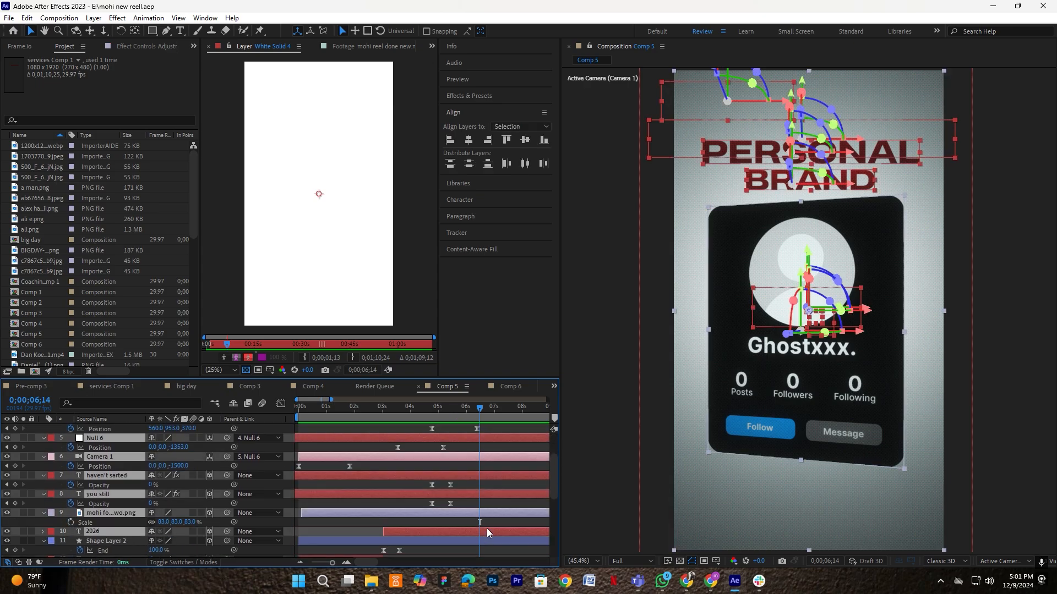
pyautogui.hotkey('alt', ']')
pyautogui.click(499, 541)
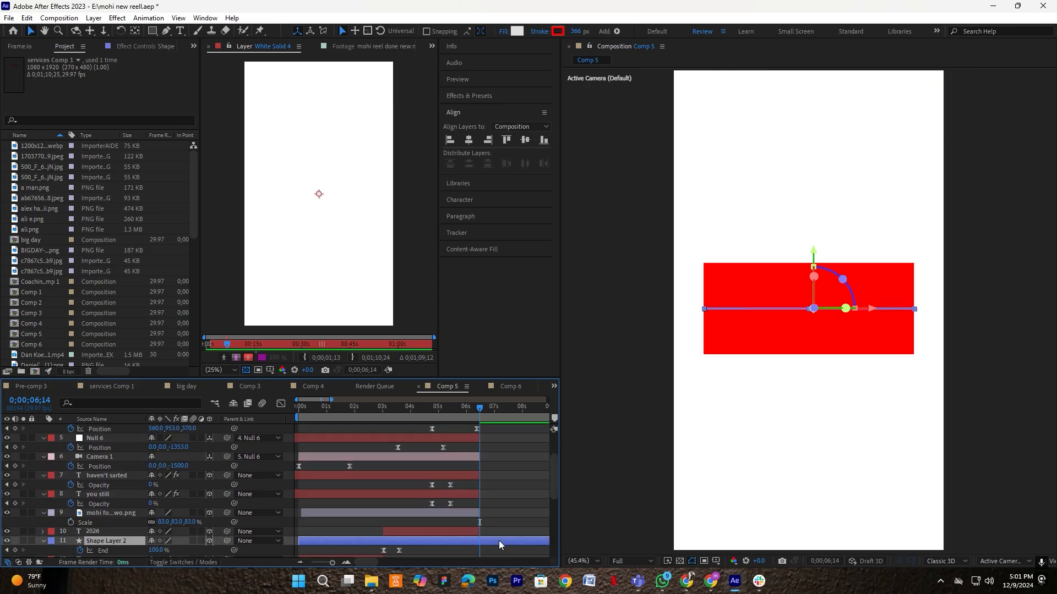
pyautogui.hotkey('alt', ']')
pyautogui.click(499, 541)
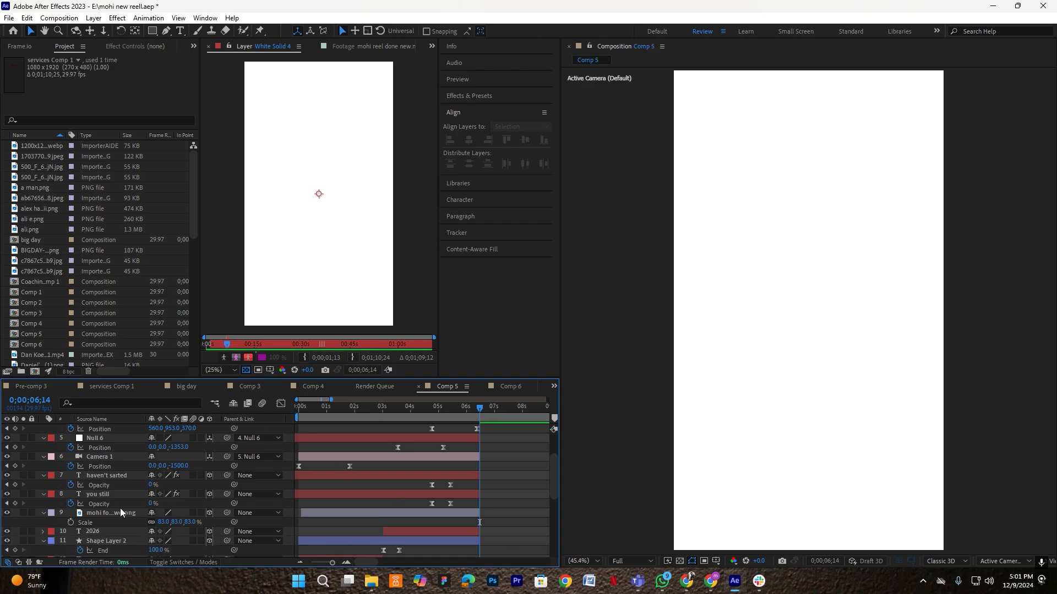
pyautogui.scroll(3, 121, 512)
# - Extend the adjustment layer's out point to about 14.8 seconds and move the playhead to 6;16
pyautogui.click(443, 430)
pyautogui.moveTo(477, 426); pyautogui.dragTo(518, 432)
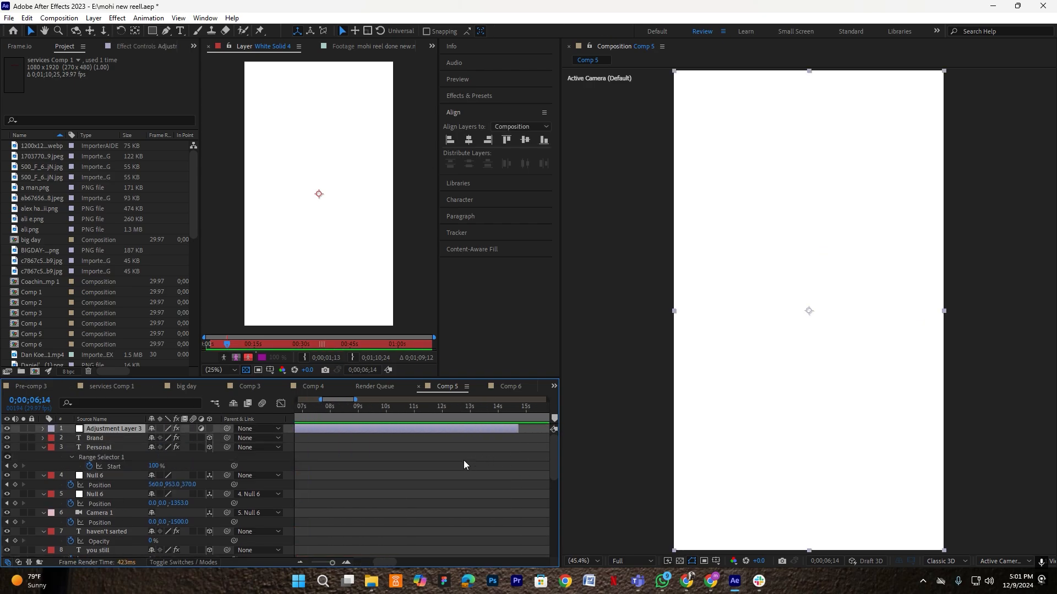
pyautogui.click(435, 489)
pyautogui.scroll(-2, 433, 490)
pyautogui.scroll(1, 330, 442)
pyautogui.scroll(1, 435, 444)
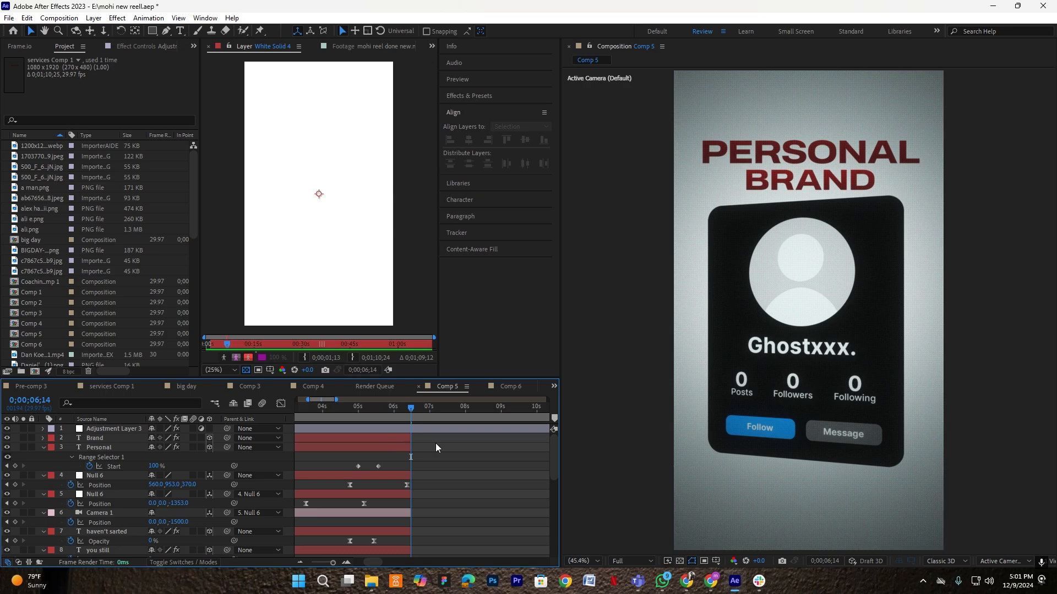
pyautogui.click(414, 407)
pyautogui.scroll(1, 412, 468)
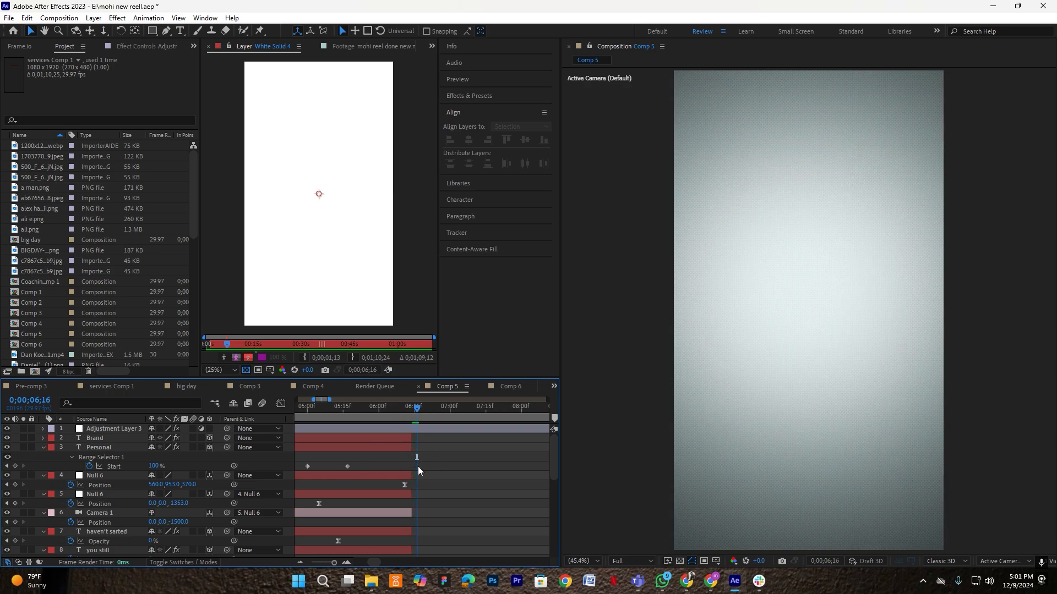
pyautogui.click(155, 31)
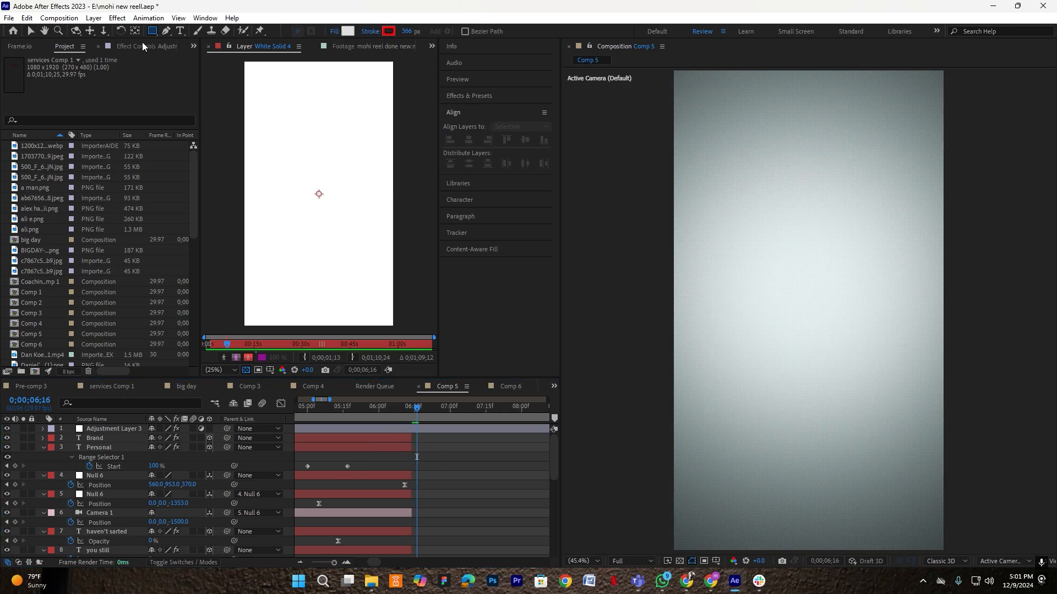
# - Draw a rectangle mid-frame with a 1 px stroke and nudge it up and left
pyautogui.moveTo(779, 298)
pyautogui.mouseDown()
pyautogui.moveTo(819, 358)
pyautogui.moveTo(867, 386)
pyautogui.mouseUp()
pyautogui.click(410, 31)
pyautogui.write('1')
pyautogui.press('Return')
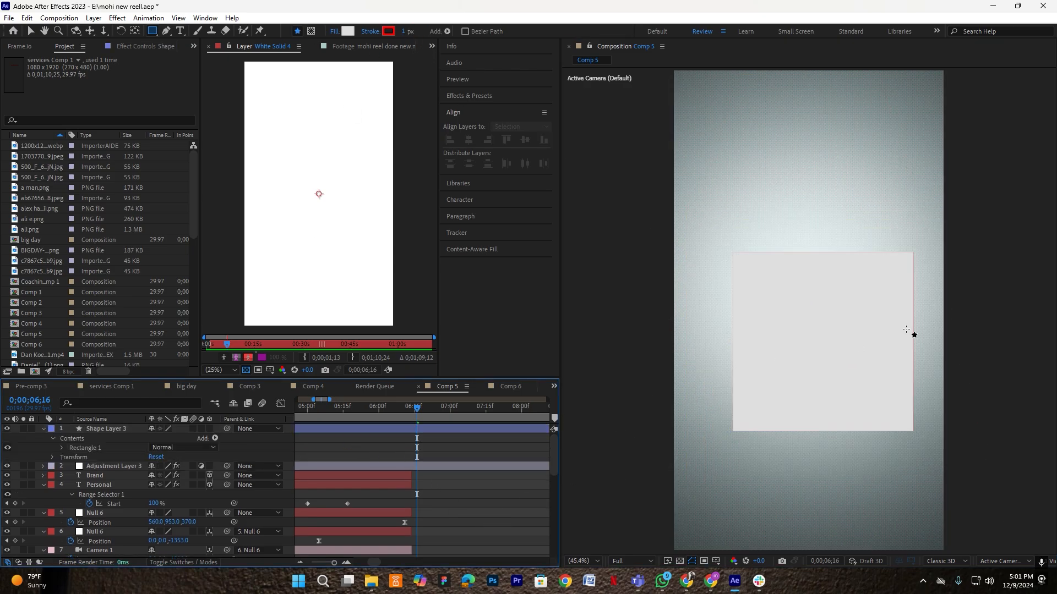
pyautogui.press('v')
pyautogui.moveTo(841, 334); pyautogui.dragTo(826, 302)
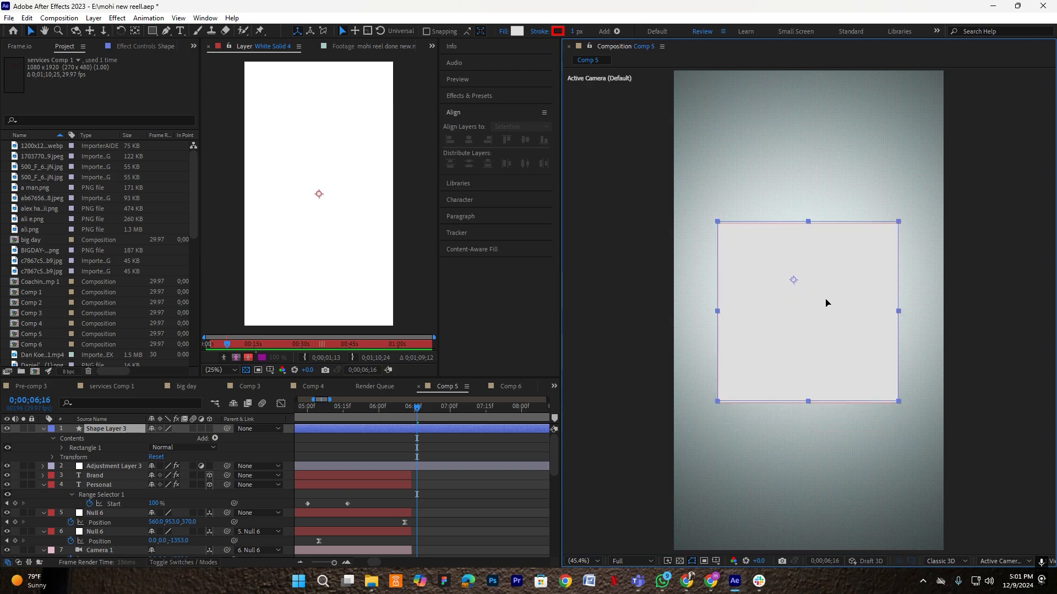
# - Set Rectangle Path 1 roundness to 28, then browse the project's images
pyautogui.click(61, 447)
pyautogui.click(71, 457)
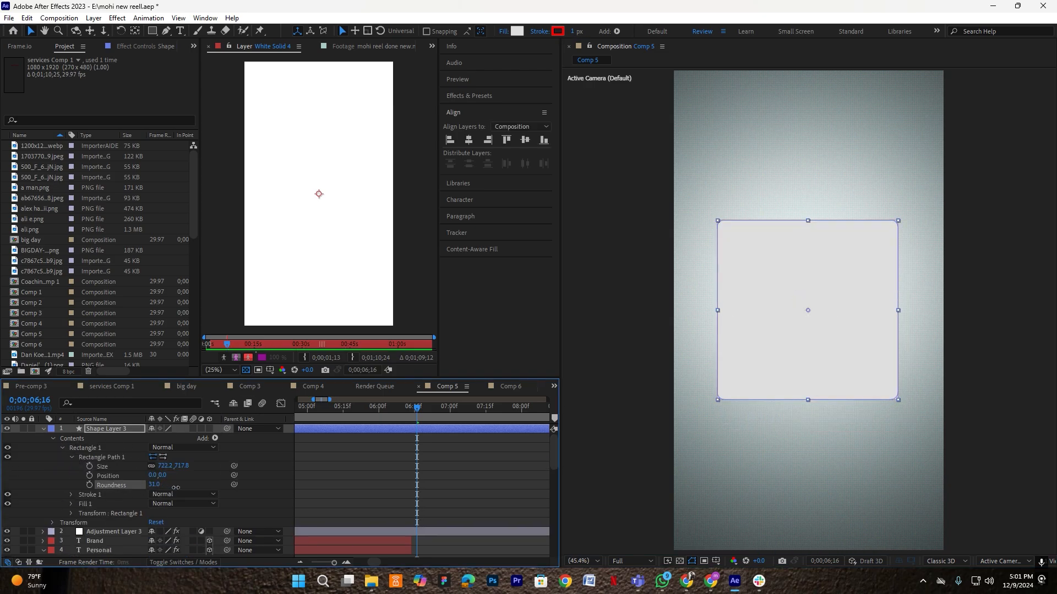
pyautogui.moveTo(172, 488); pyautogui.dragTo(172, 488)
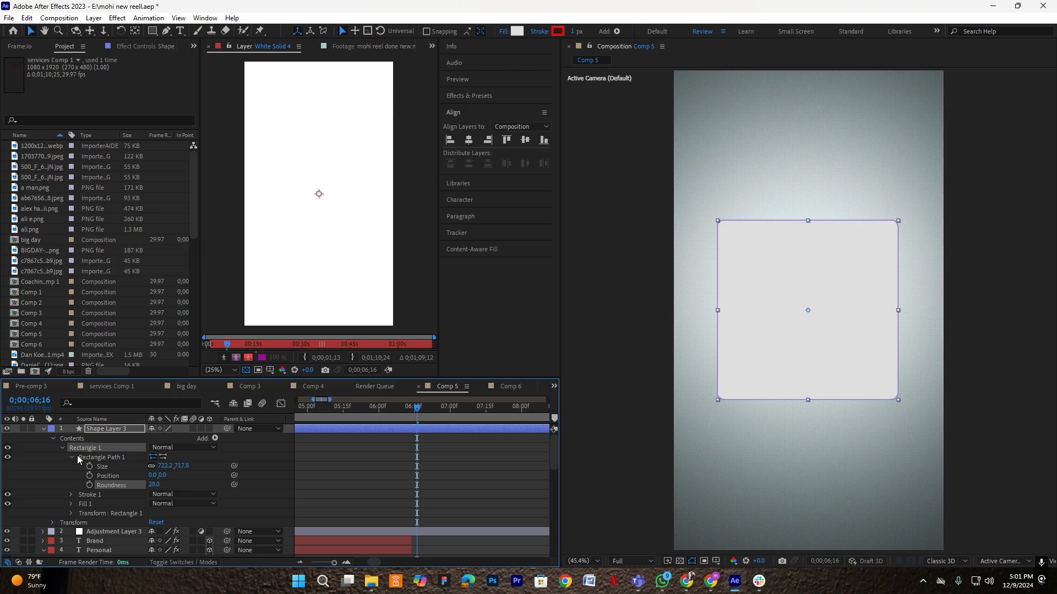
pyautogui.click(42, 429)
pyautogui.click(459, 472)
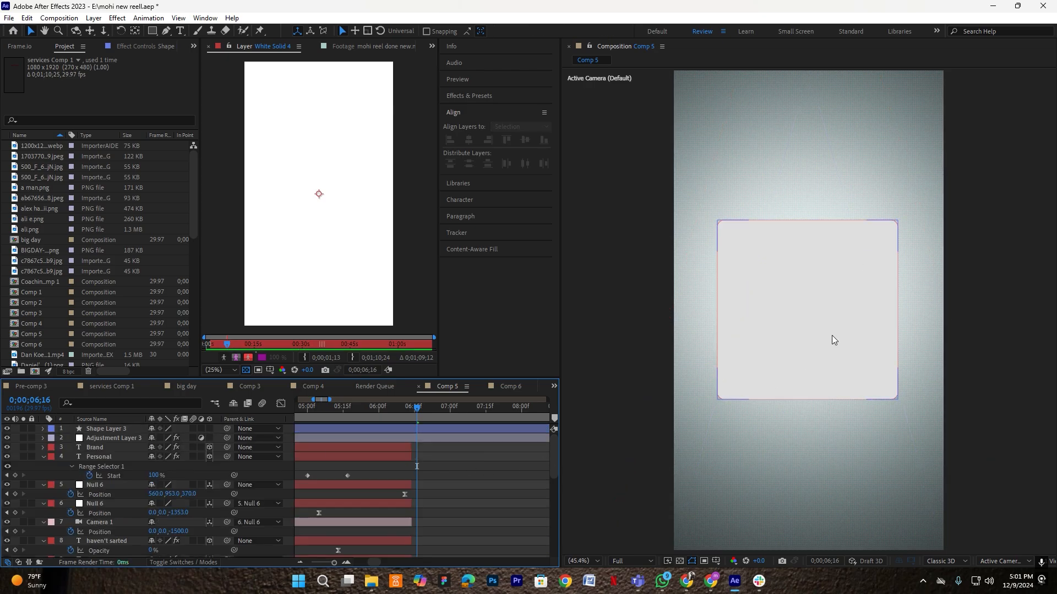
pyautogui.click(832, 339)
pyautogui.click(443, 461)
pyautogui.click(60, 177)
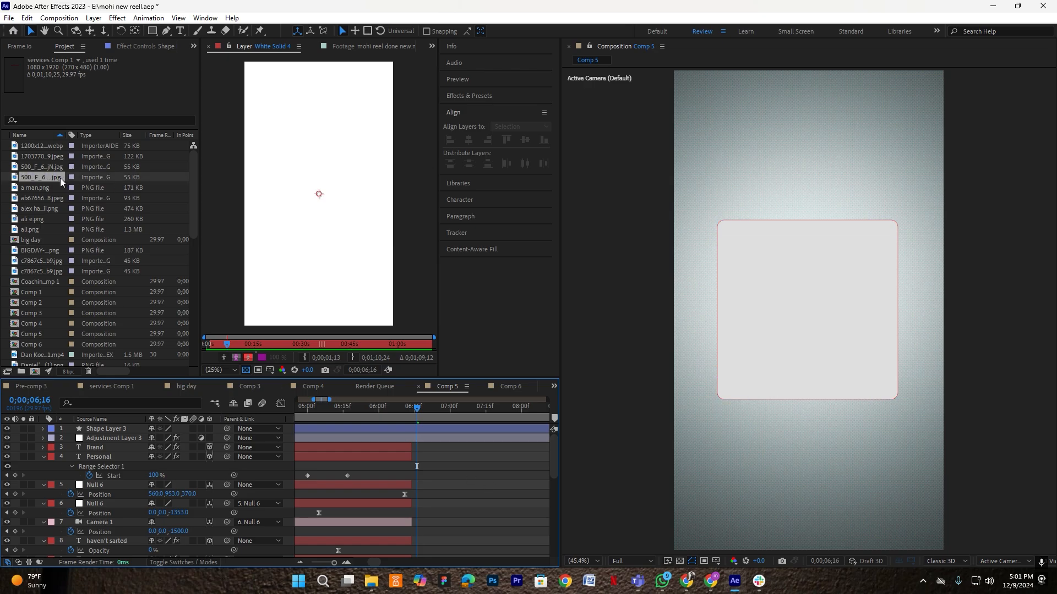
pyautogui.click(49, 187)
# - Add 1200x1200bf.webp above Shape Layer 3, reveal its scale, and matte it to the rounded rectangle
pyautogui.moveTo(40, 145); pyautogui.dragTo(258, 286)
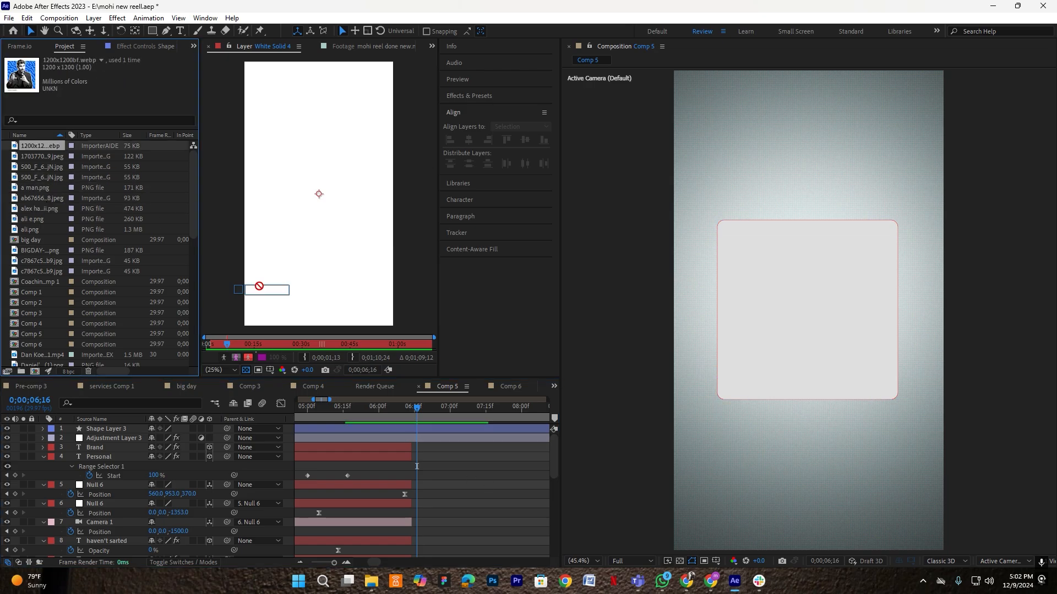
pyautogui.moveTo(381, 403); pyautogui.dragTo(404, 430)
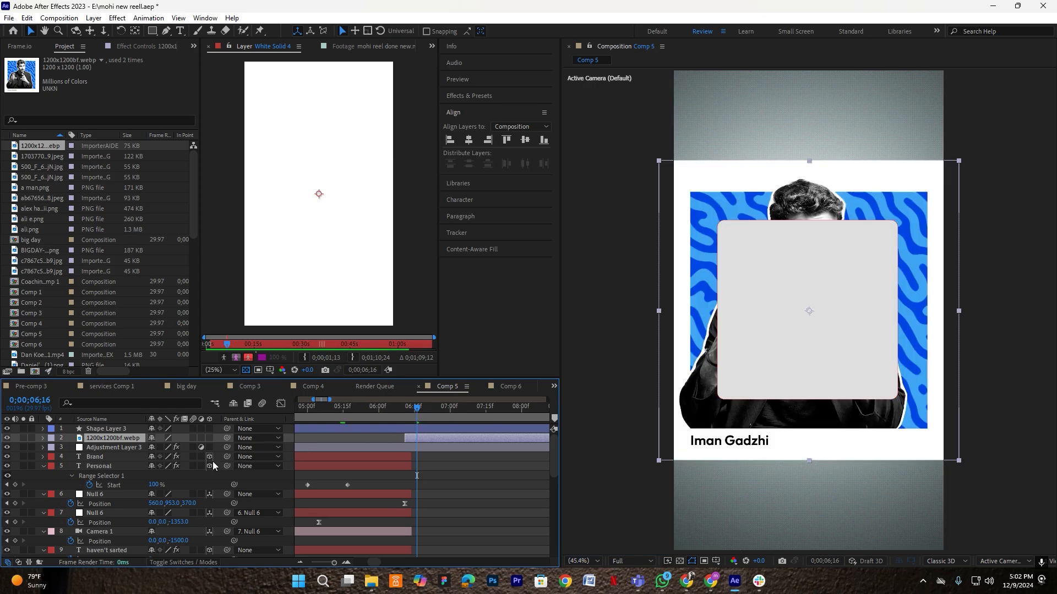
pyautogui.moveTo(103, 438); pyautogui.dragTo(148, 443)
pyautogui.press('s')
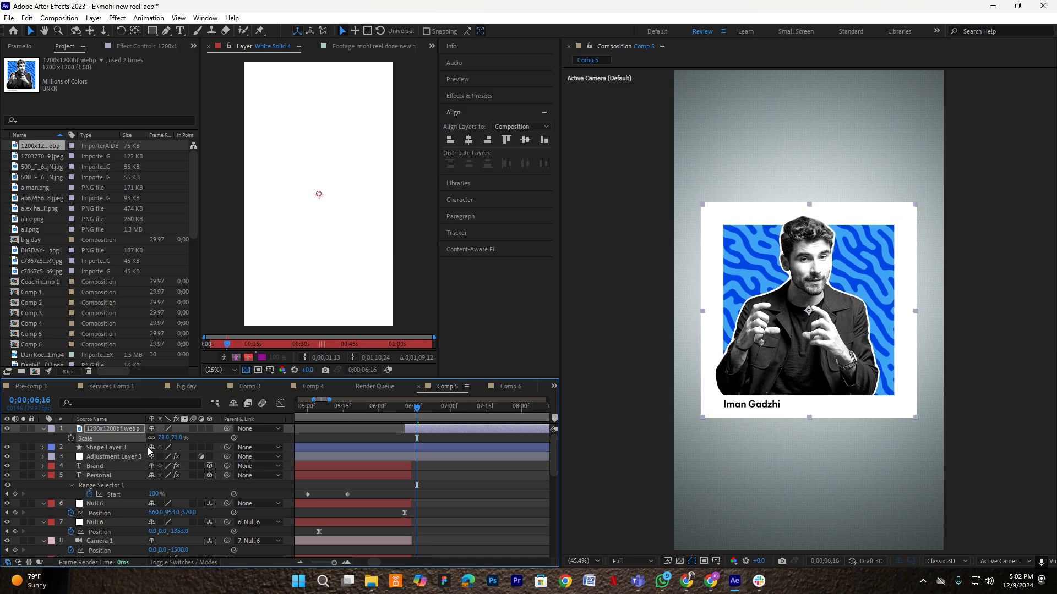
pyautogui.click(194, 562)
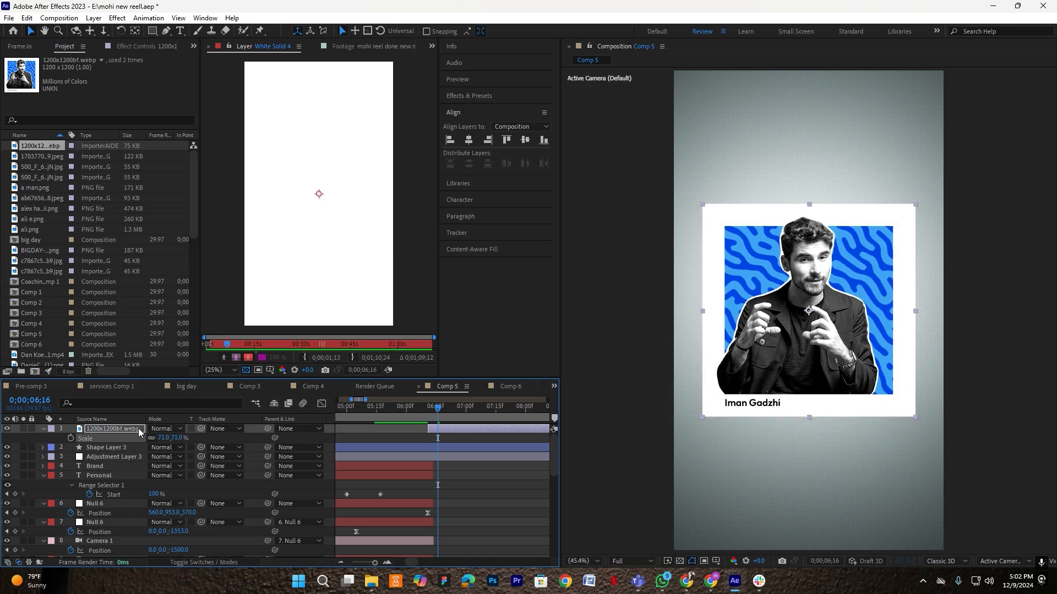
pyautogui.moveTo(200, 429); pyautogui.dragTo(120, 447)
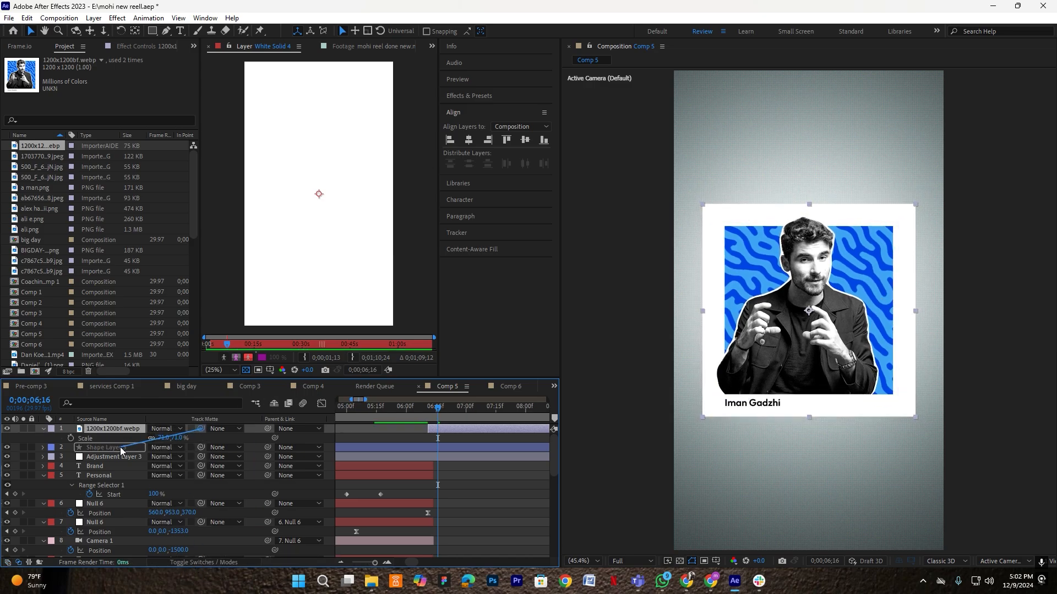
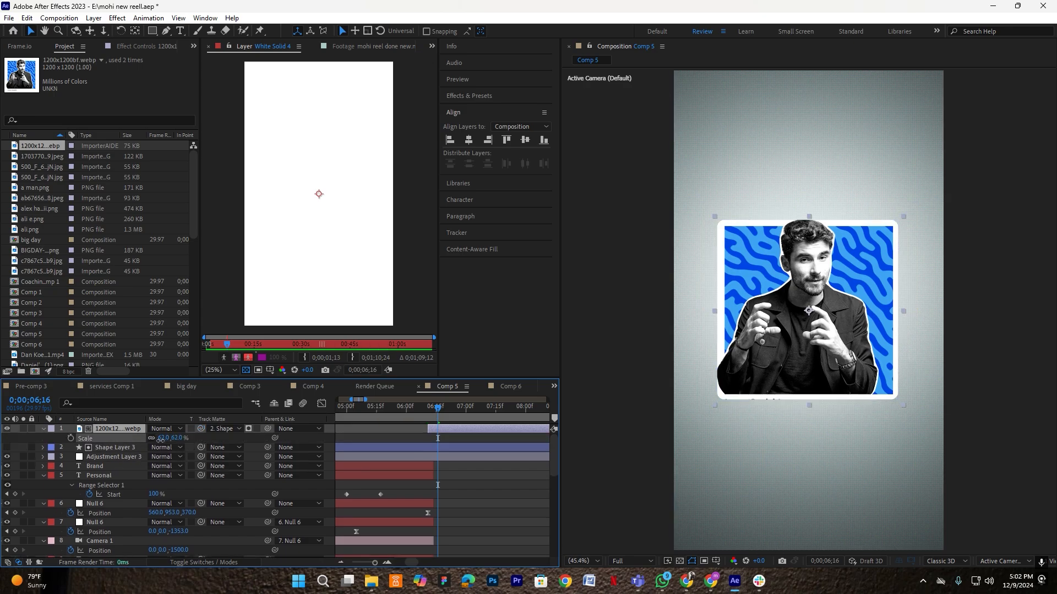
# - Scale the webp portrait layer to 60%, collapse it, and bring Adjustment Layer 3 to the top
pyautogui.moveTo(160, 441); pyautogui.dragTo(160, 441)
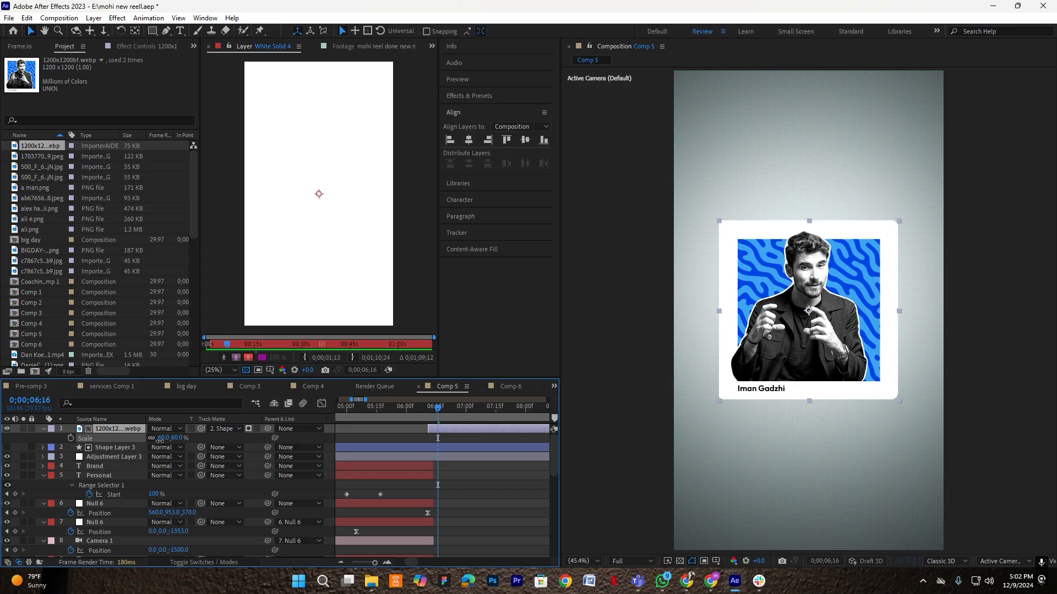
pyautogui.click(141, 441)
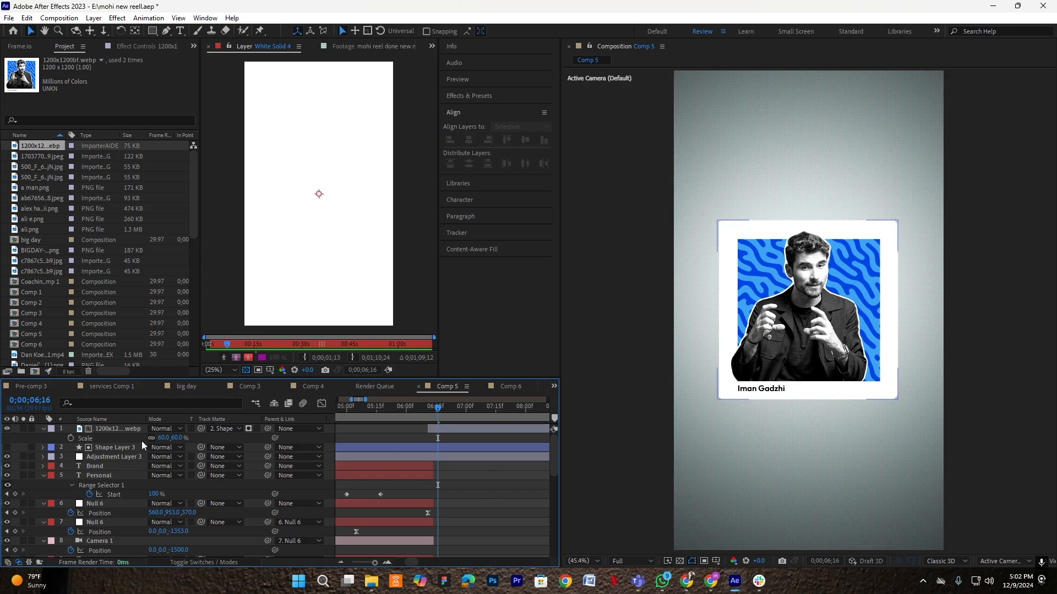
pyautogui.click(103, 431)
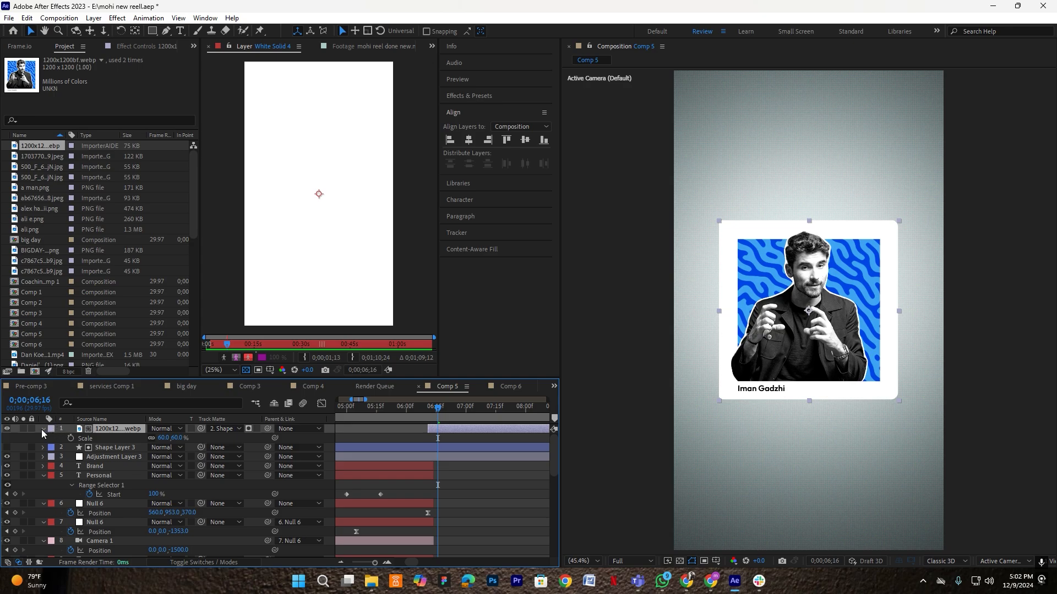
pyautogui.click(44, 429)
pyautogui.click(104, 449)
pyautogui.hotkey('ctrl', 'shift', ']')
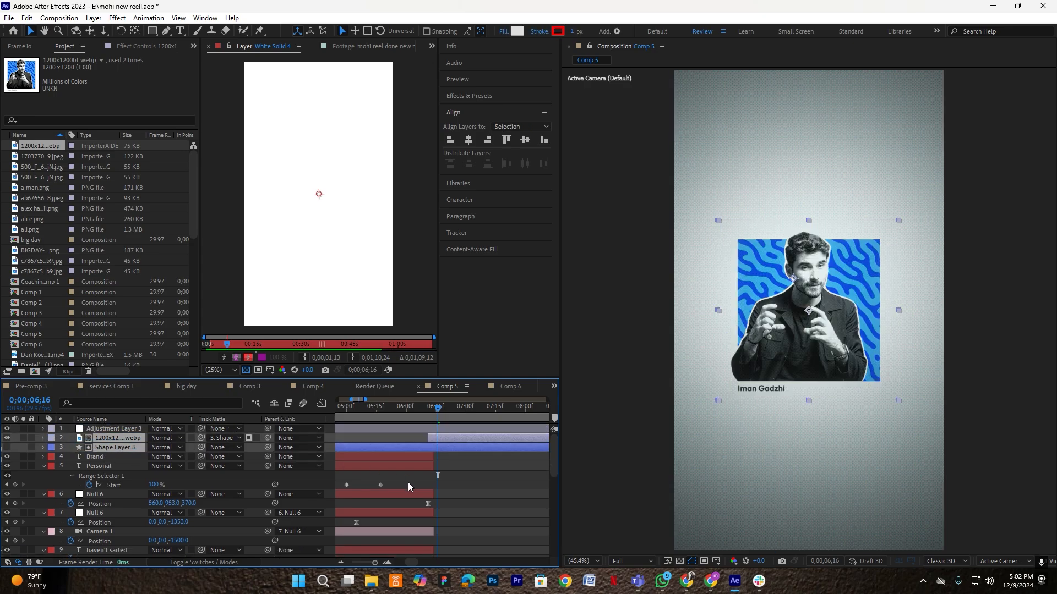
# - Set a starting Position keyframe on the portrait photo and move it later in time
pyautogui.click(445, 490)
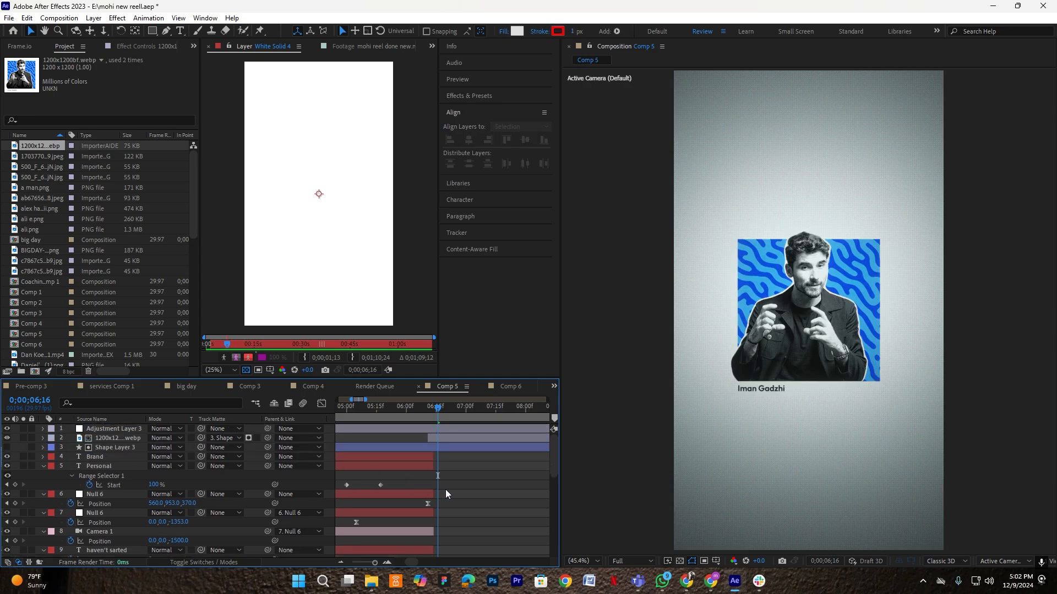
pyautogui.click(111, 437)
pyautogui.press('p')
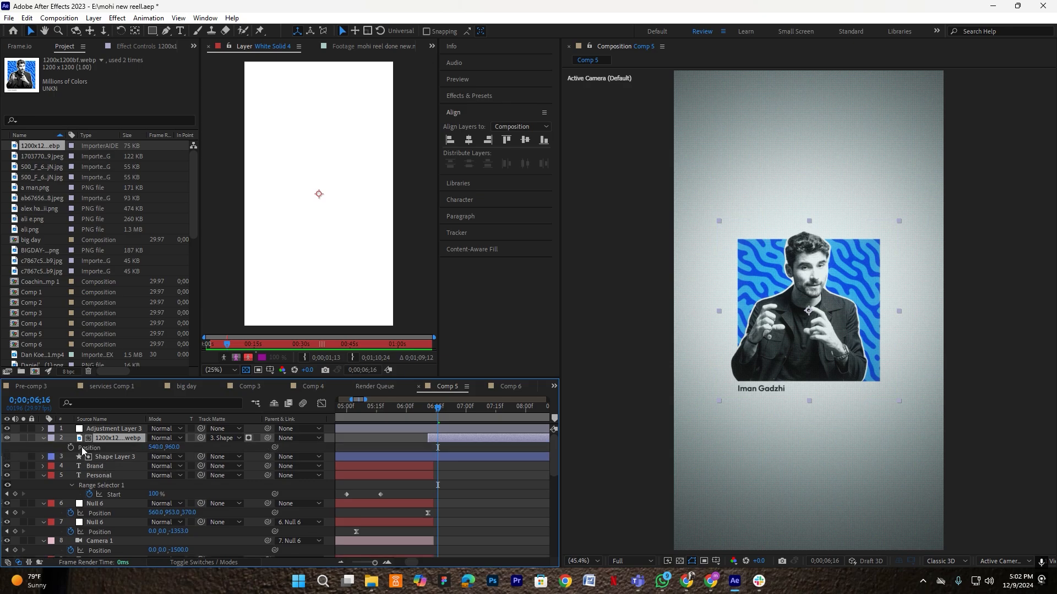
pyautogui.click(71, 442)
pyautogui.click(70, 448)
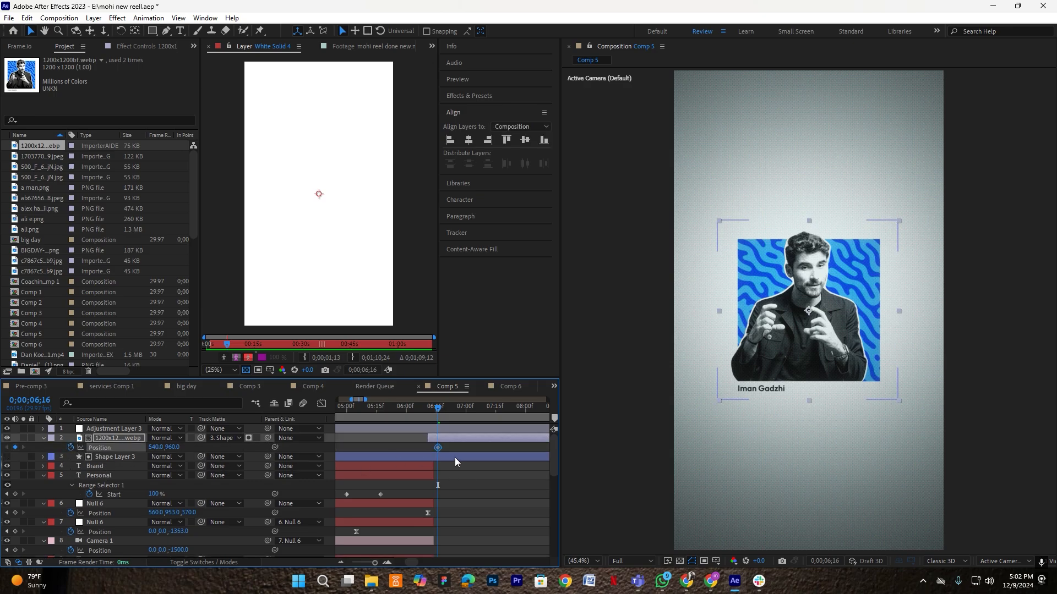
pyautogui.keyDown('alt'); pyautogui.scroll(2, 454, 457); pyautogui.keyUp('alt')
pyautogui.moveTo(425, 447); pyautogui.dragTo(480, 448)
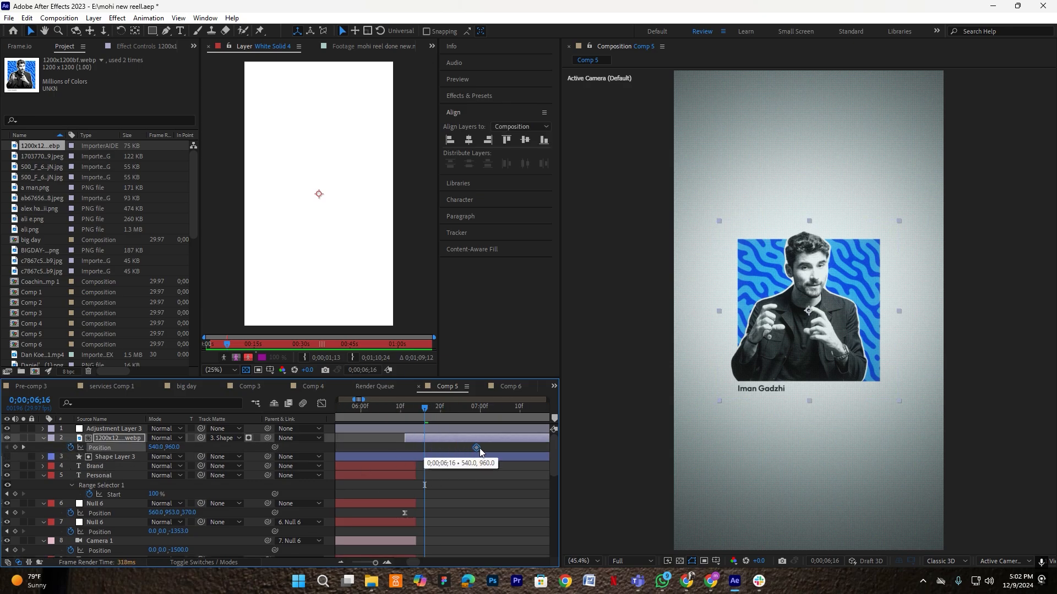
# - Slide the photo right until nearly hidden behind its matte, with the viewer at Fit
pyautogui.click(439, 439)
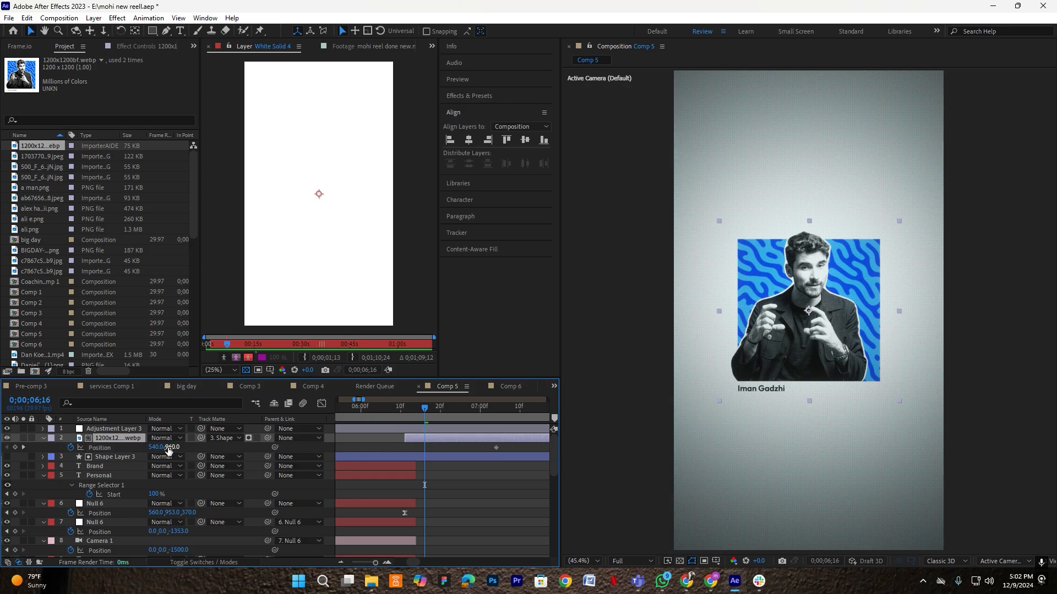
pyautogui.moveTo(157, 448); pyautogui.dragTo(397, 460)
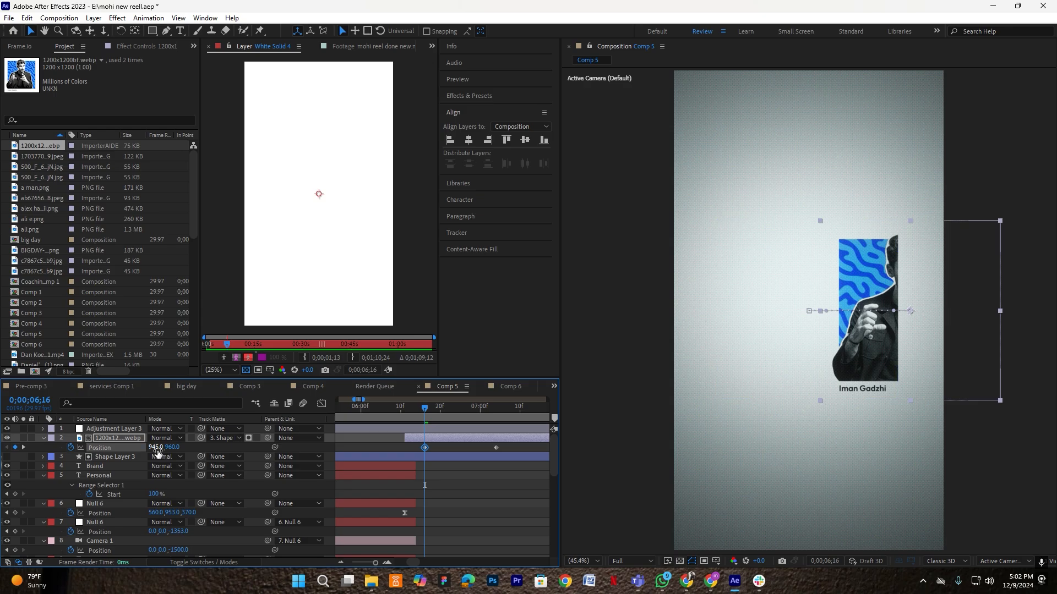
pyautogui.moveTo(181, 448); pyautogui.dragTo(251, 449)
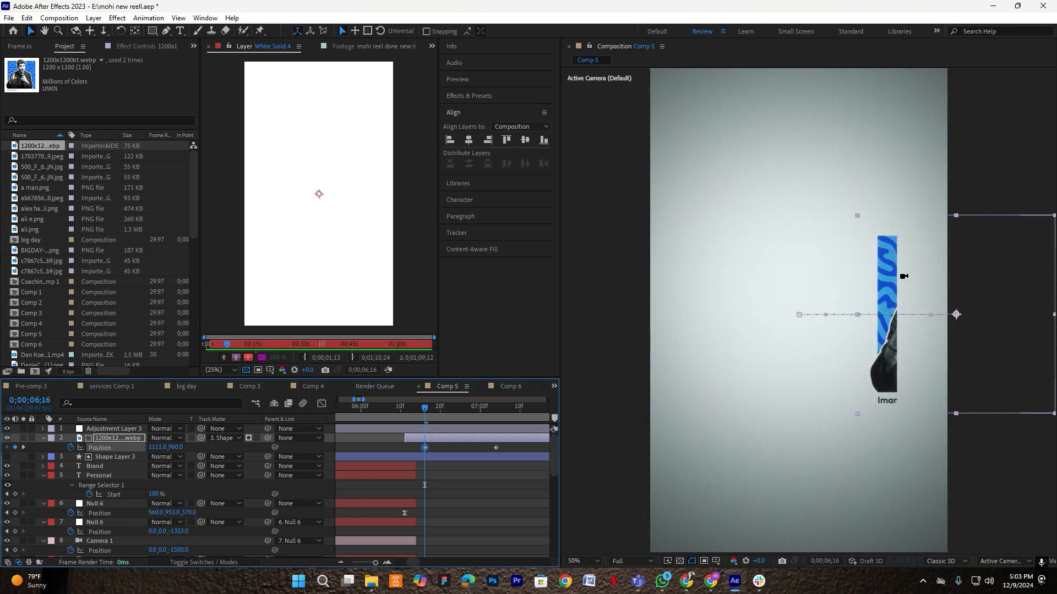
pyautogui.scroll(3, 903, 276)
pyautogui.scroll(2, 901, 296)
pyautogui.scroll(-2, 898, 293)
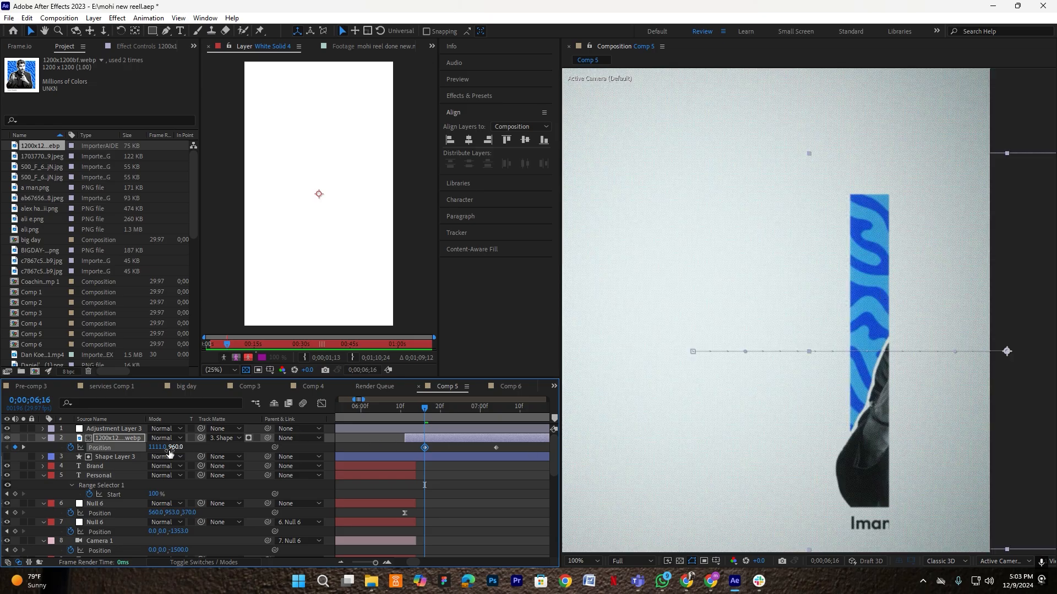
pyautogui.moveTo(153, 449); pyautogui.dragTo(57, 436)
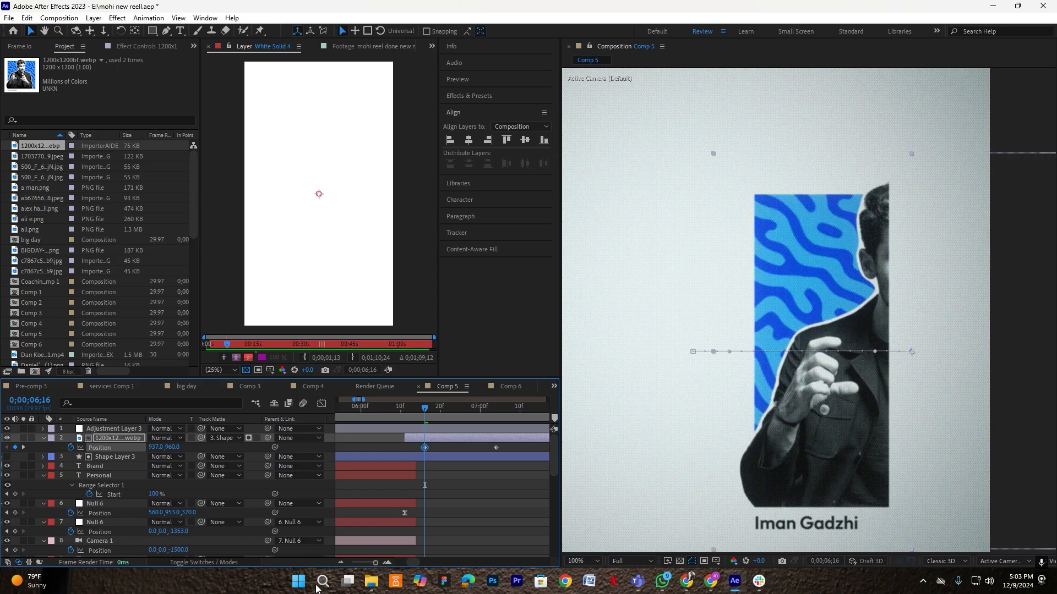
pyautogui.click(594, 561)
pyautogui.click(595, 364)
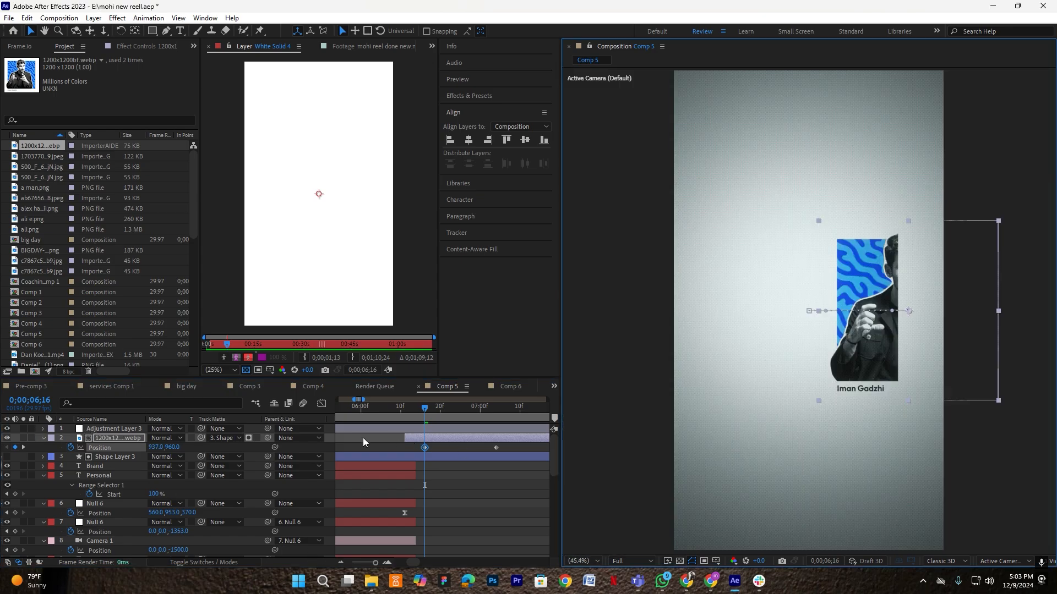
pyautogui.moveTo(156, 448); pyautogui.dragTo(326, 455)
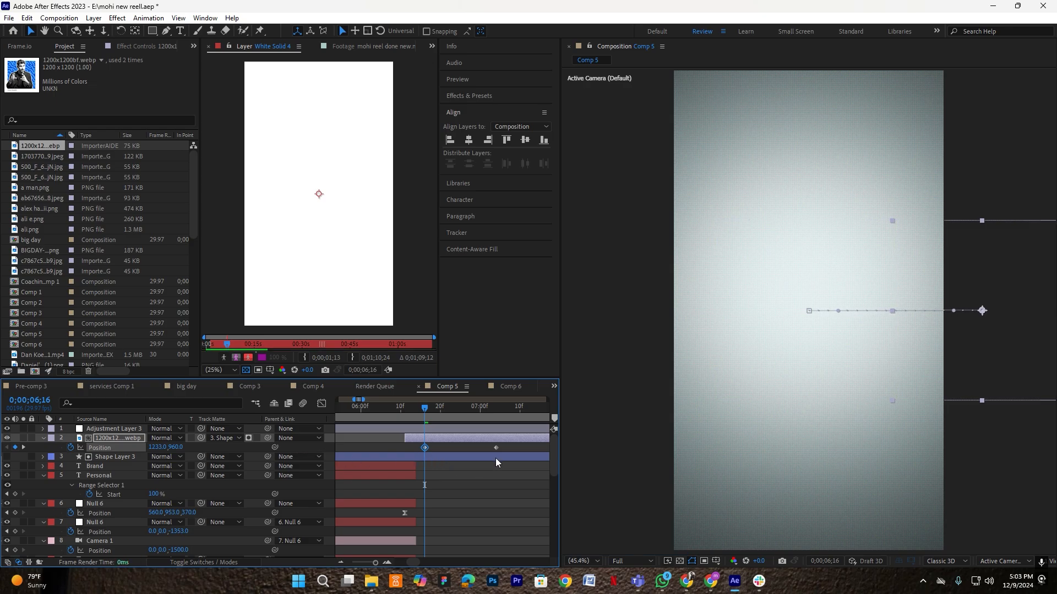
# - Select both Position keyframes of the photo in the speed graph
pyautogui.moveTo(437, 447); pyautogui.dragTo(396, 454)
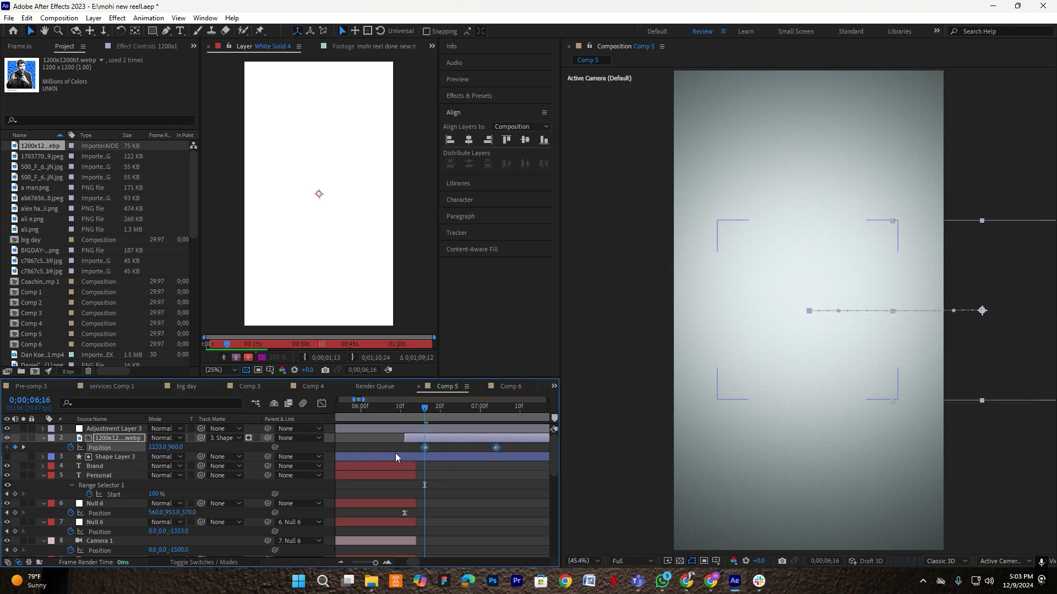
pyautogui.click(321, 403)
pyautogui.moveTo(537, 515); pyautogui.dragTo(390, 537)
# - Delete the first Position keyframe and drop the photo below the frame, Y about 1593
pyautogui.scroll(1, 477, 530)
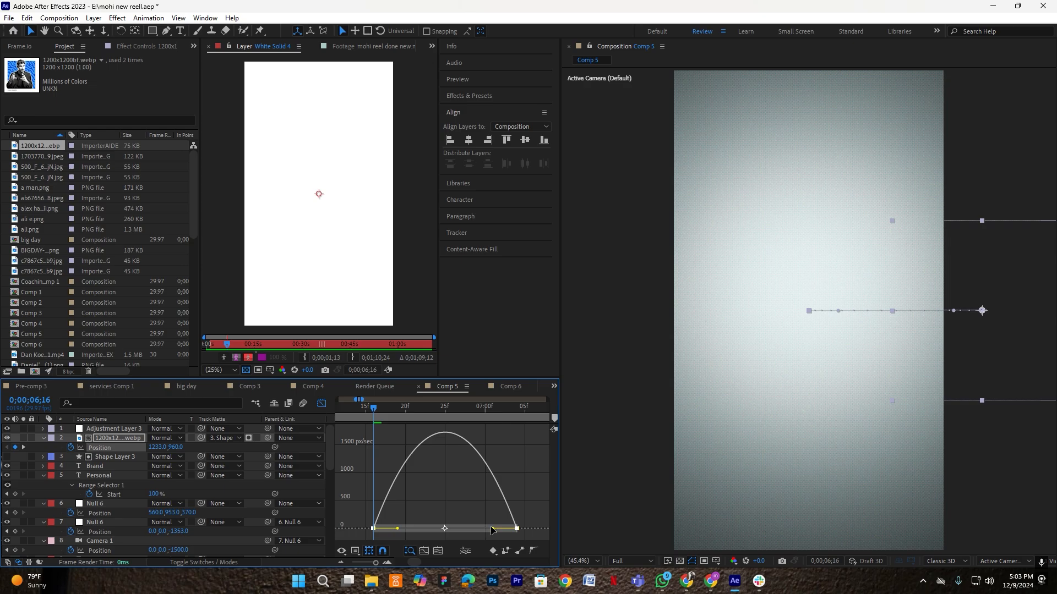
pyautogui.moveTo(492, 528); pyautogui.dragTo(490, 528)
pyautogui.hotkey('ctrl', 'z')
pyautogui.click(323, 405)
pyautogui.click(384, 445)
pyautogui.click(373, 447)
pyautogui.press('Delete')
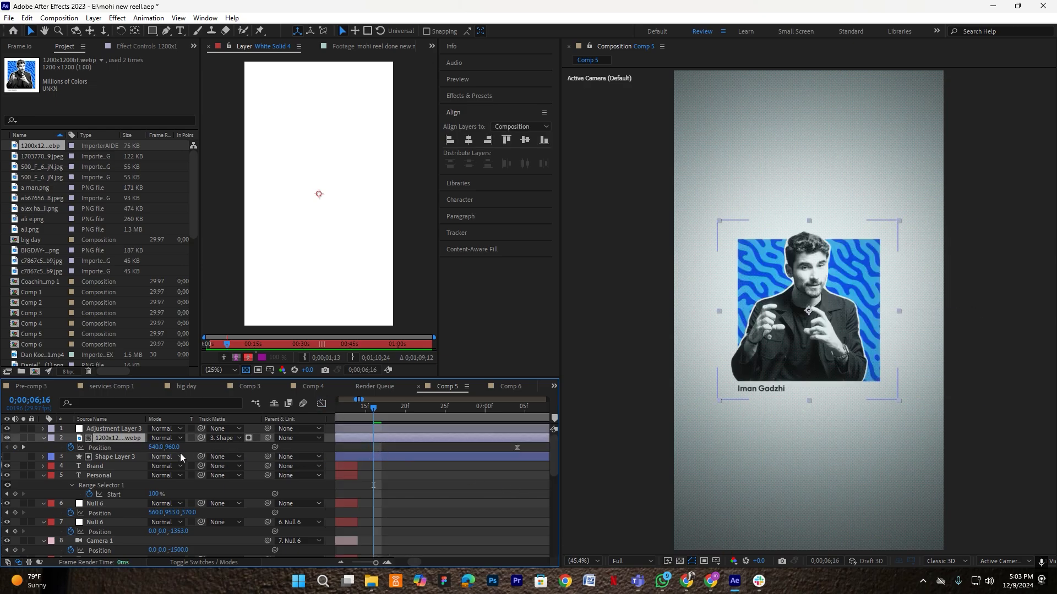
pyautogui.moveTo(169, 449); pyautogui.dragTo(353, 444)
# - Give the drop a very fast start in the speed graph and shift its keyframe two frames earlier
pyautogui.click(322, 403)
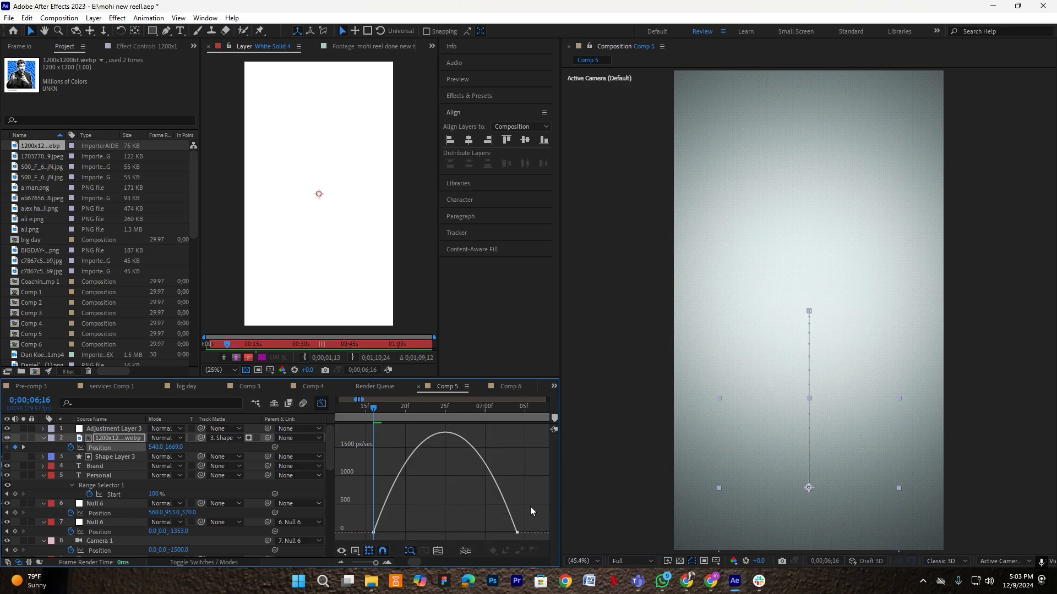
pyautogui.moveTo(493, 530); pyautogui.dragTo(332, 286)
pyautogui.click(322, 404)
pyautogui.scroll(-1, 370, 442)
pyautogui.click(383, 447)
pyautogui.moveTo(377, 447); pyautogui.dragTo(369, 450)
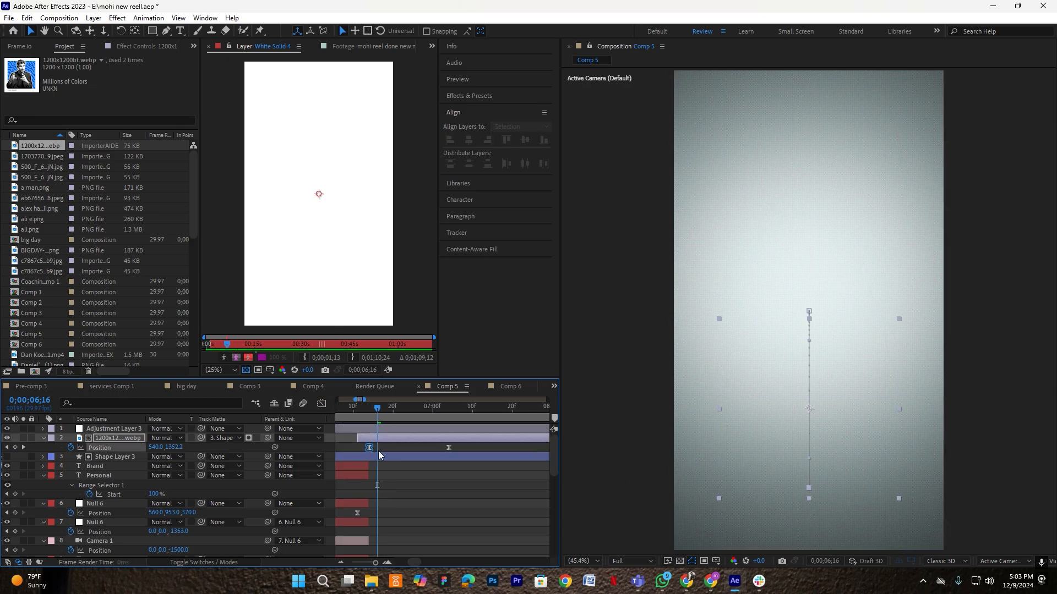
pyautogui.click(374, 450)
# - Preview the drop from 0;00;05;10, then nudge the second keyframe slightly later around 6;07
pyautogui.moveTo(358, 407); pyautogui.dragTo(332, 411)
pyautogui.scroll(-2, 427, 445)
pyautogui.press('space')
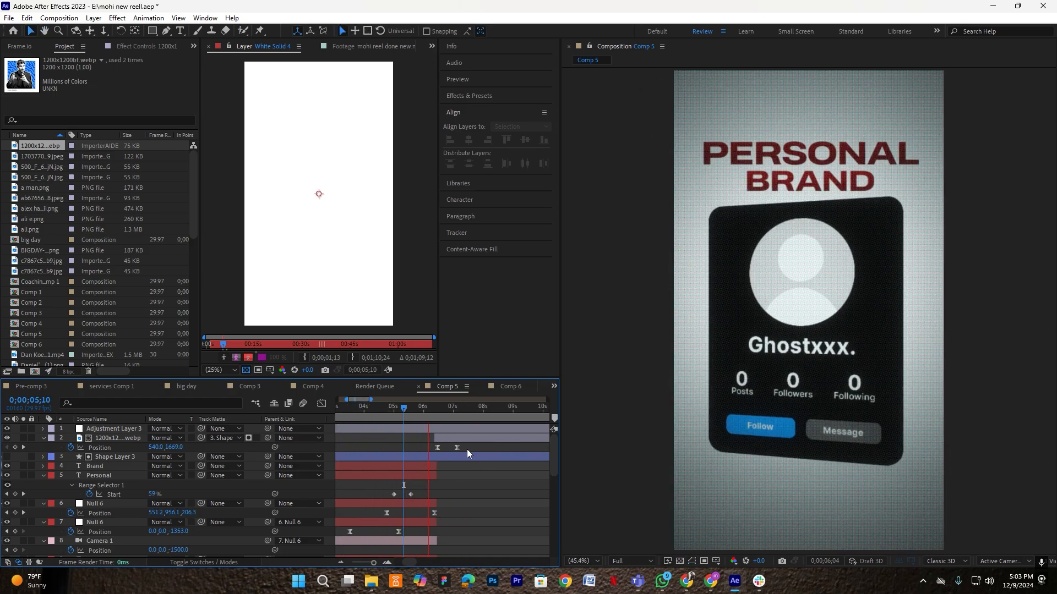
pyautogui.scroll(1, 467, 449)
pyautogui.moveTo(452, 413); pyautogui.dragTo(394, 408)
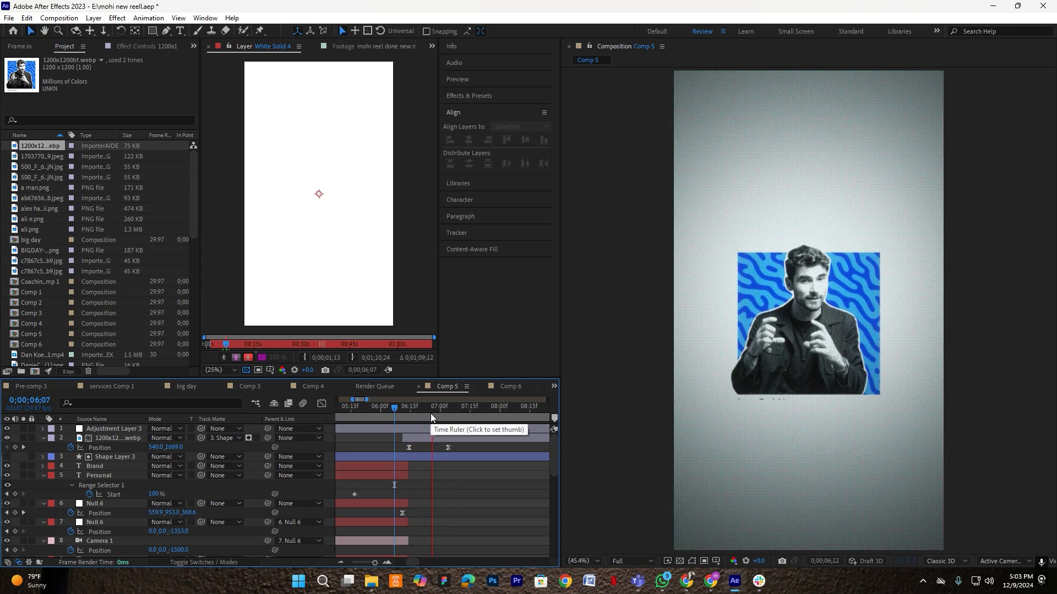
pyautogui.moveTo(447, 447); pyautogui.dragTo(457, 415)
pyautogui.scroll(1, 454, 448)
pyautogui.click(471, 448)
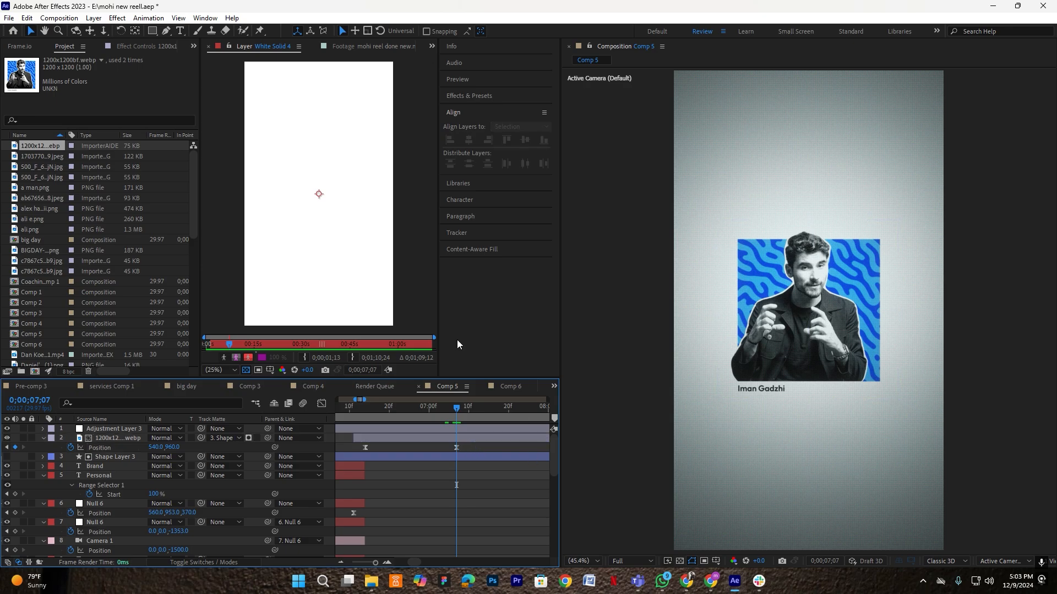
# - Browse the imported images and pick the EP 37 podcast card image
pyautogui.click(42, 157)
pyautogui.click(42, 167)
pyautogui.click(41, 177)
pyautogui.click(39, 187)
pyautogui.click(38, 198)
pyautogui.click(38, 217)
pyautogui.click(44, 202)
# - Add the ab67656 jpeg card at 107% scale, matted to Shape Layer 3 below the adjustment layer, with a starting Position keyframe
pyautogui.moveTo(34, 200); pyautogui.dragTo(144, 427)
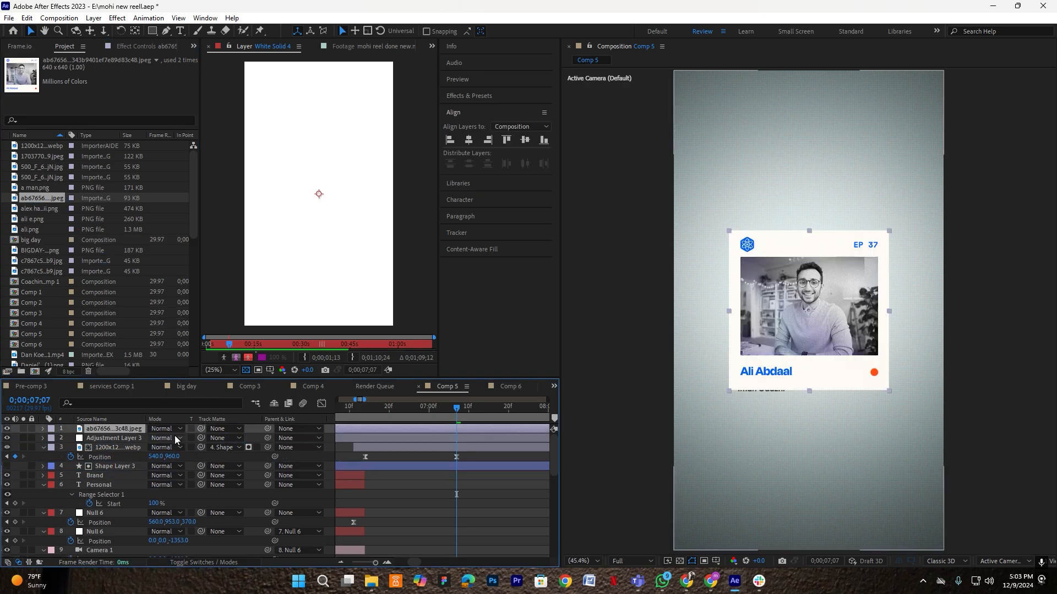
pyautogui.press('s')
pyautogui.click(168, 437)
pyautogui.moveTo(167, 437); pyautogui.dragTo(168, 438)
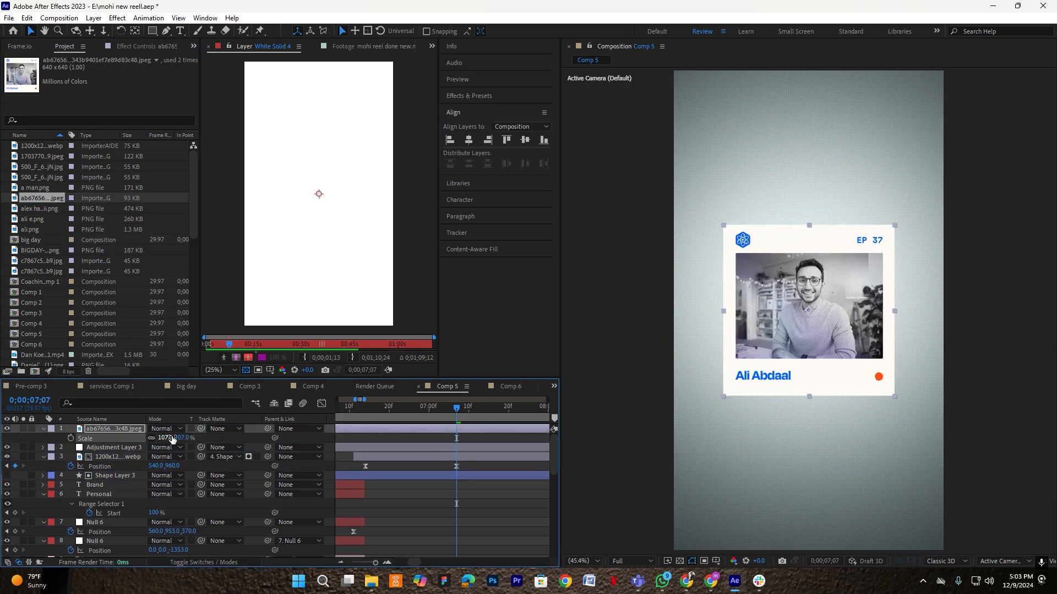
pyautogui.moveTo(203, 429); pyautogui.dragTo(117, 475)
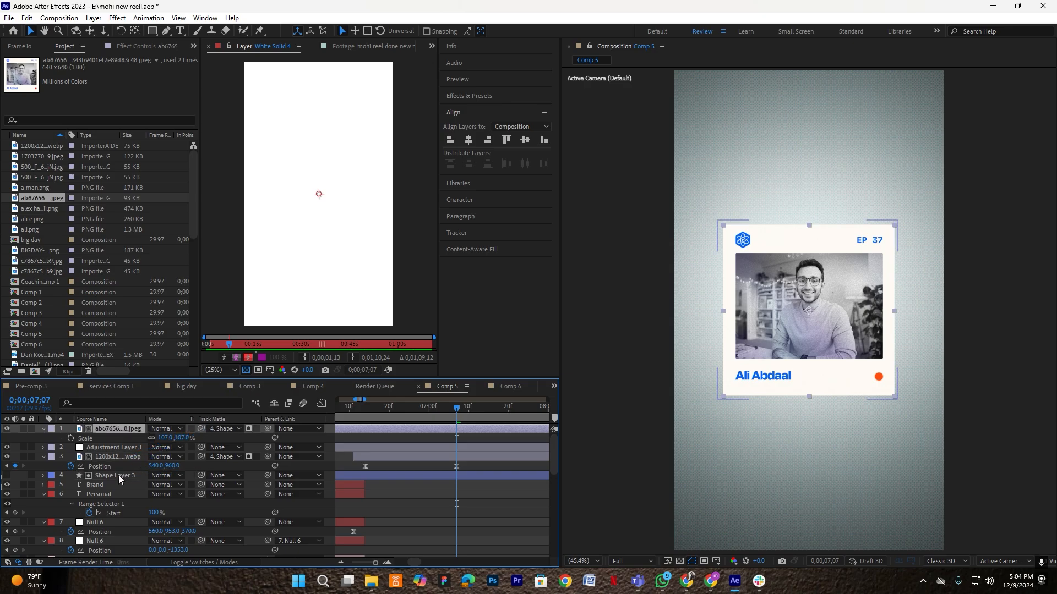
pyautogui.moveTo(105, 428); pyautogui.dragTo(106, 450)
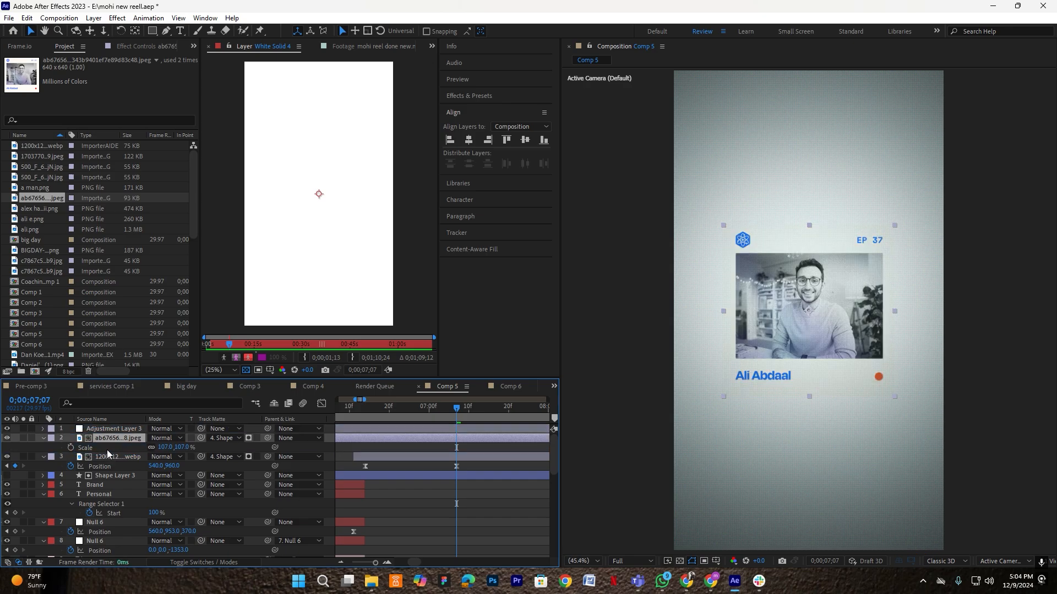
pyautogui.press('p')
pyautogui.click(71, 447)
# - Place the EP 37 card off-frame right for a second Position keyframe and ease both keyframes
pyautogui.click(445, 440)
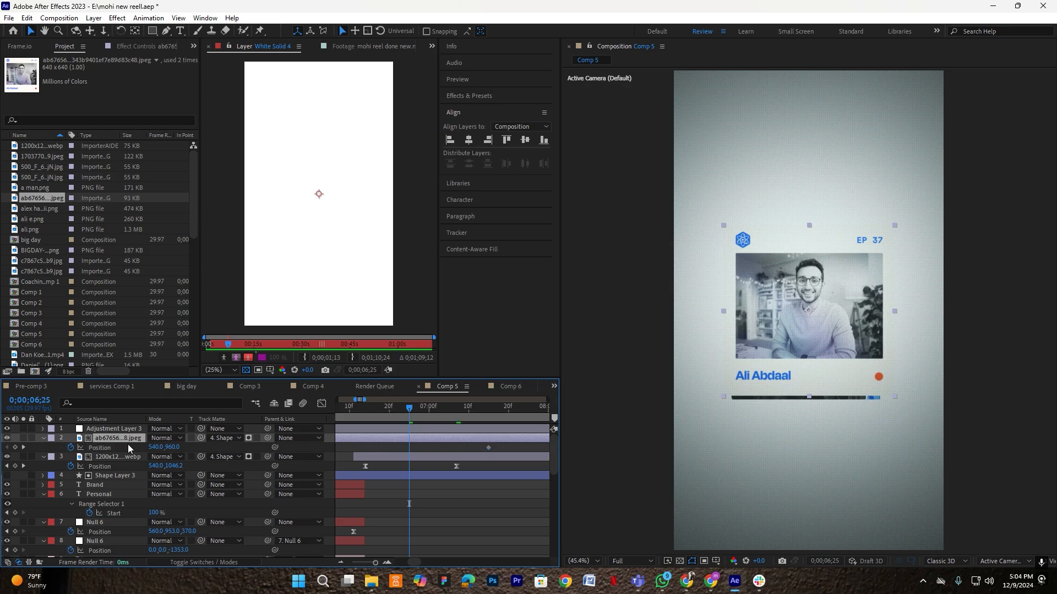
pyautogui.moveTo(161, 451); pyautogui.dragTo(568, 484)
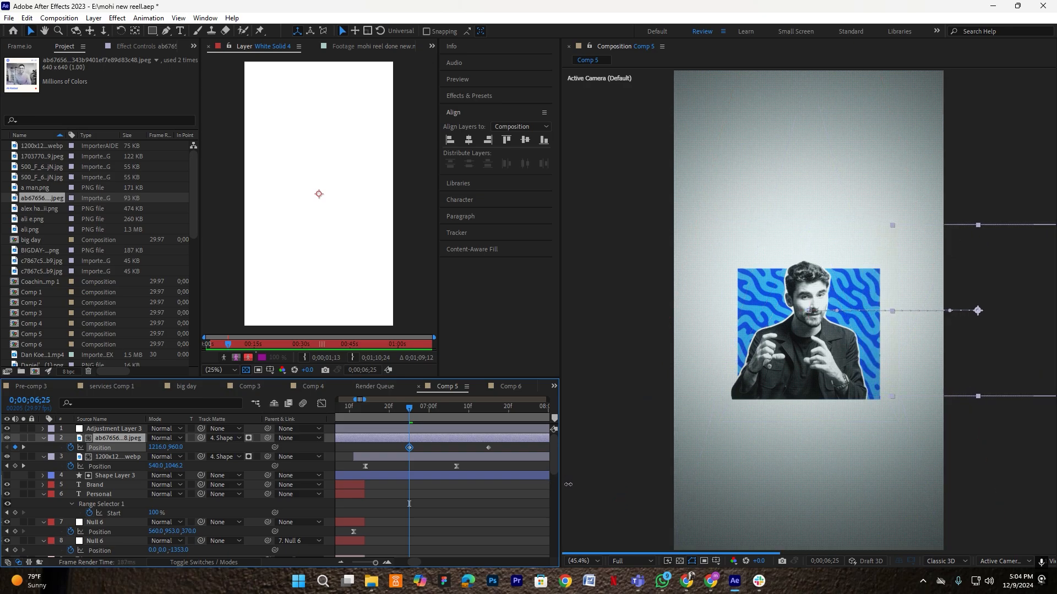
pyautogui.moveTo(426, 451); pyautogui.dragTo(391, 450)
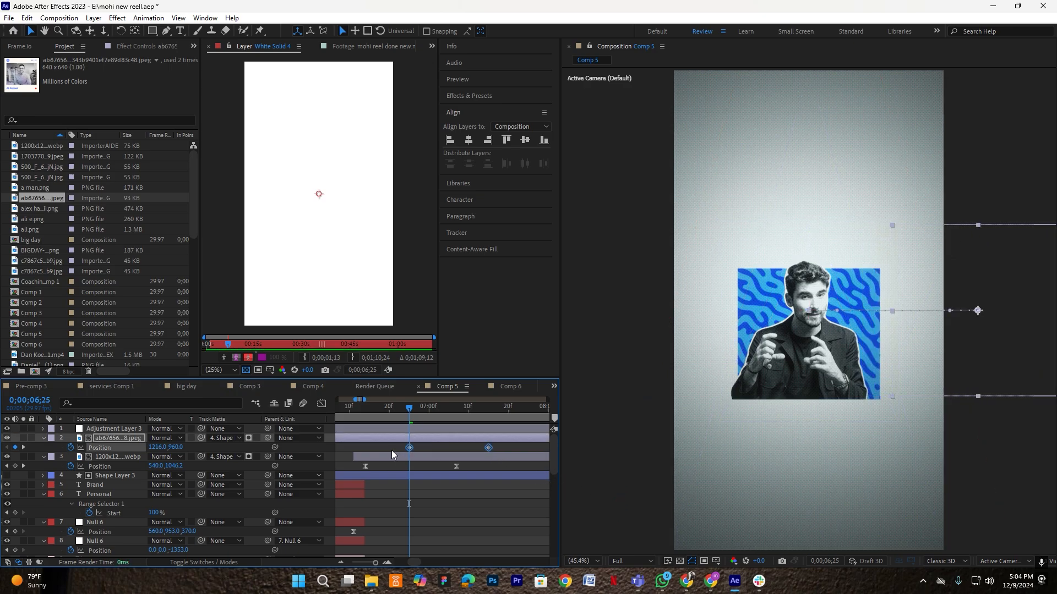
pyautogui.press('F9')
# - Reshape the card's speed curve so the slide starts fast and decays sharply
pyautogui.click(322, 404)
pyautogui.moveTo(529, 510); pyautogui.dragTo(385, 539)
pyautogui.scroll(1, 475, 531)
pyautogui.moveTo(476, 531); pyautogui.dragTo(330, 318)
pyautogui.click(321, 403)
pyautogui.scroll(-2, 424, 445)
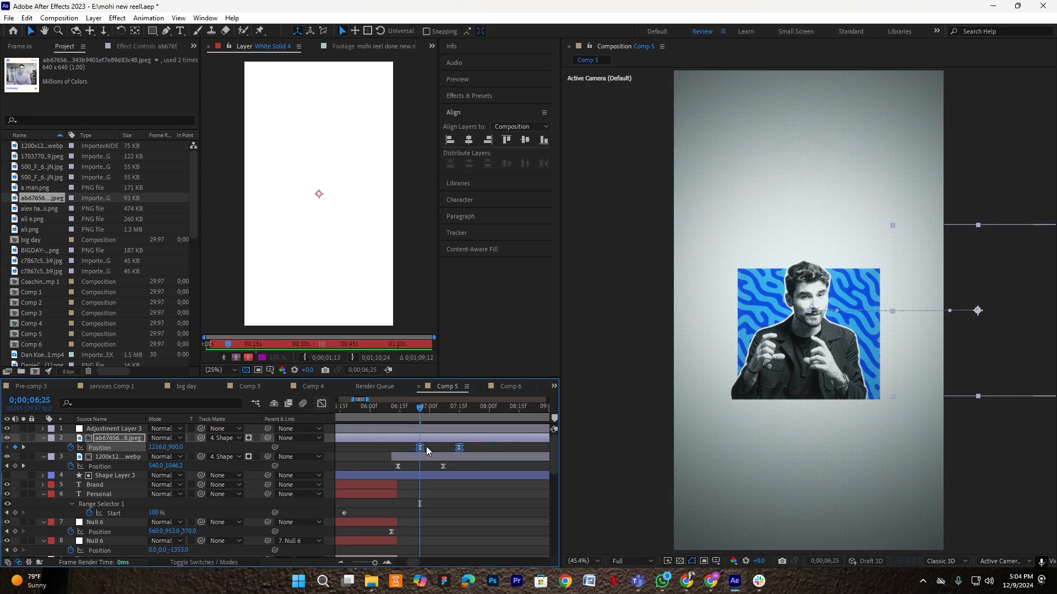
pyautogui.click(428, 446)
# - Preview the card transition from 0;00;06;12 and shift the card layer later in time
pyautogui.moveTo(417, 407); pyautogui.dragTo(394, 407)
pyautogui.press('space')
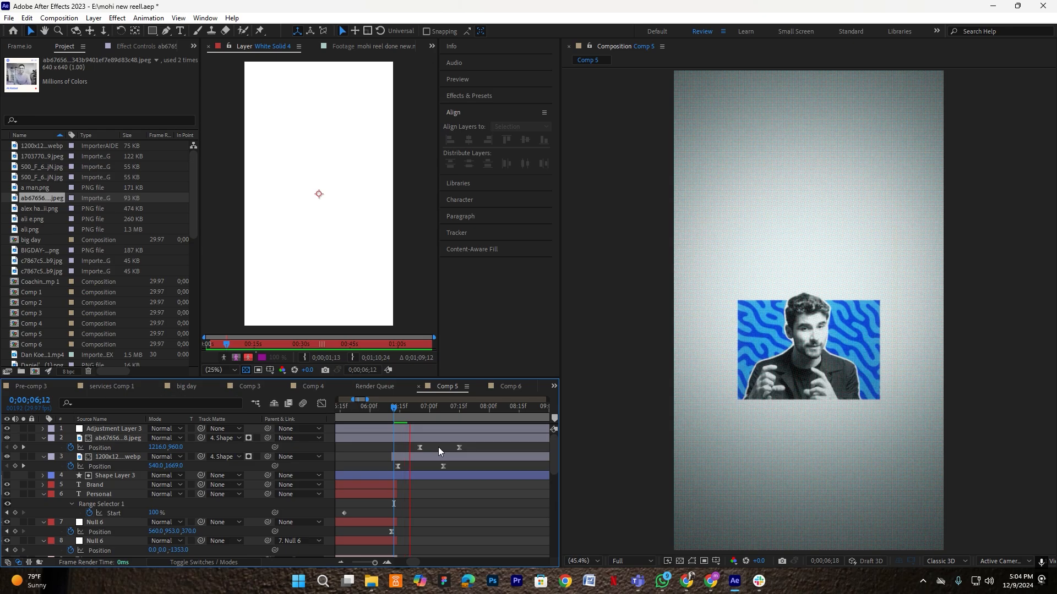
pyautogui.moveTo(424, 438); pyautogui.dragTo(396, 411)
pyautogui.press('space')
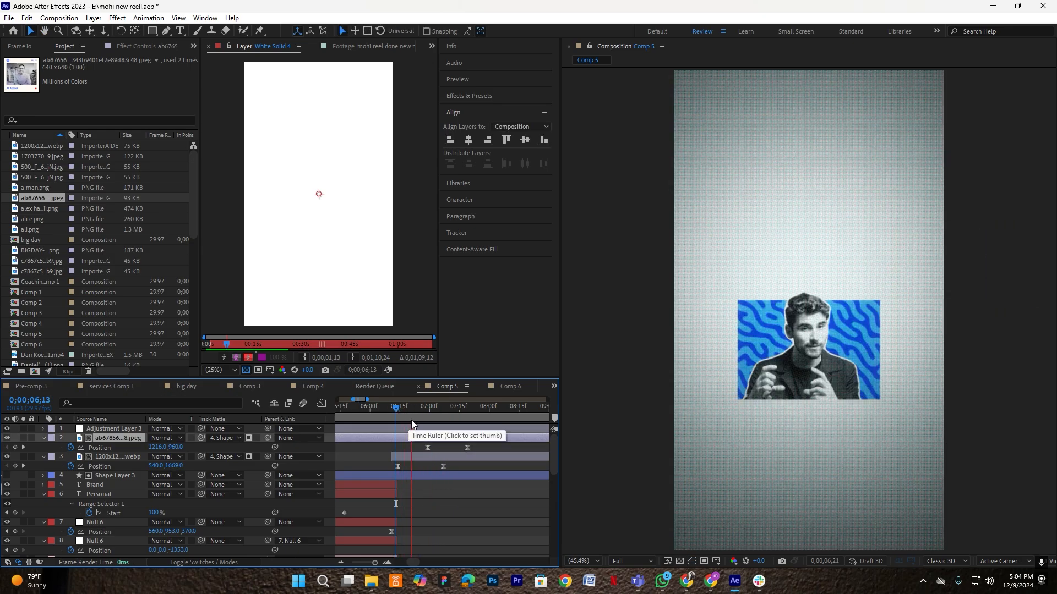
pyautogui.press('space')
pyautogui.moveTo(420, 409); pyautogui.dragTo(384, 410)
pyautogui.click(801, 388)
pyautogui.press('space')
pyautogui.scroll(1, 389, 441)
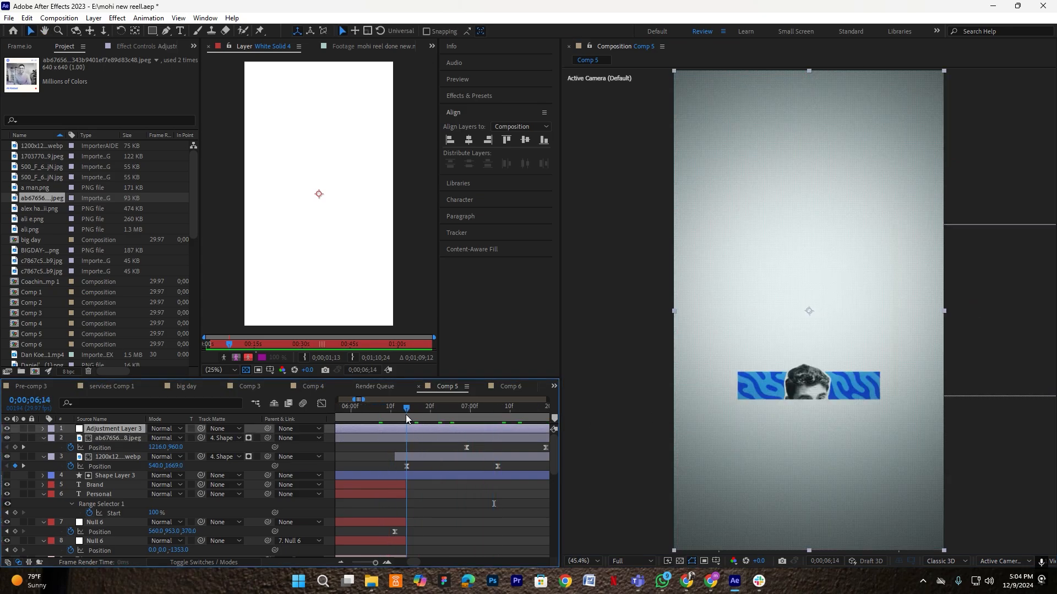
pyautogui.scroll(-3, 413, 480)
# - Trim the profile-card shape layer to start at the current time and preview from 6;02
pyautogui.click(358, 475)
pyautogui.scroll(4, 357, 475)
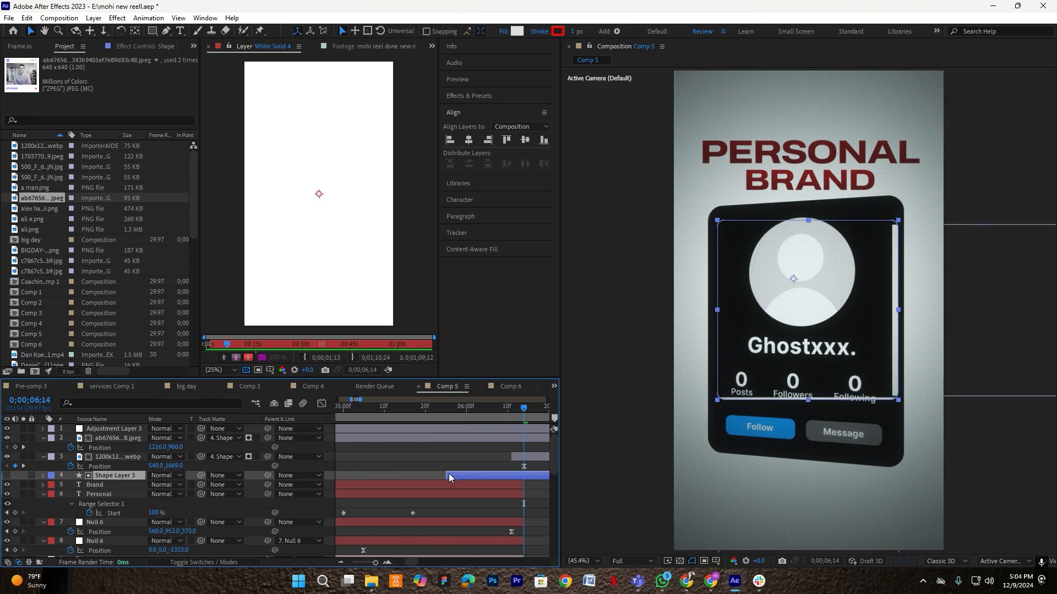
pyautogui.moveTo(519, 475); pyautogui.dragTo(524, 475)
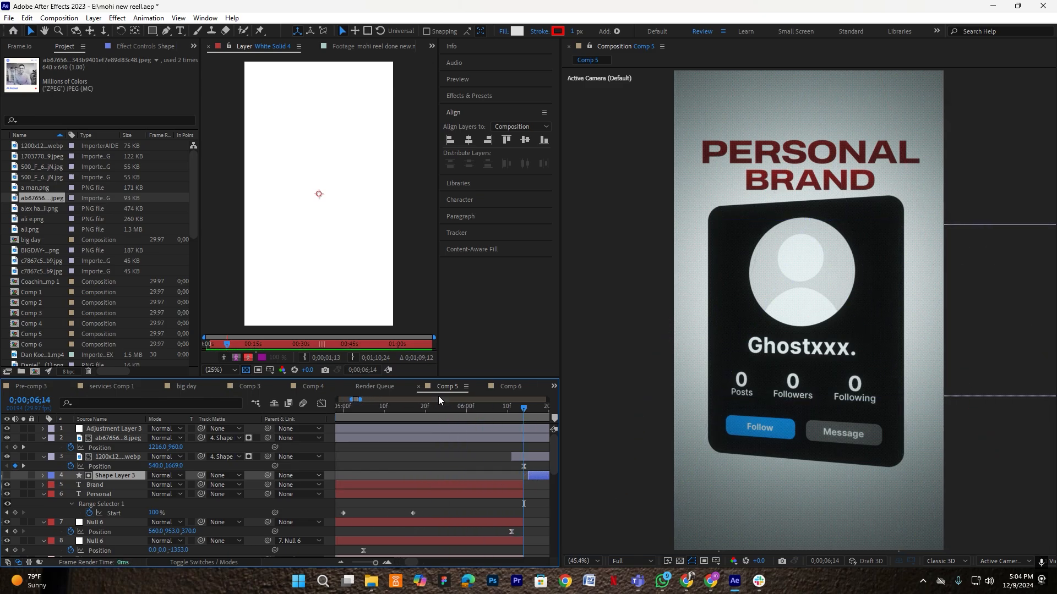
pyautogui.click(473, 408)
pyautogui.press('space')
pyautogui.scroll(-2, 497, 437)
pyautogui.scroll(2, 499, 438)
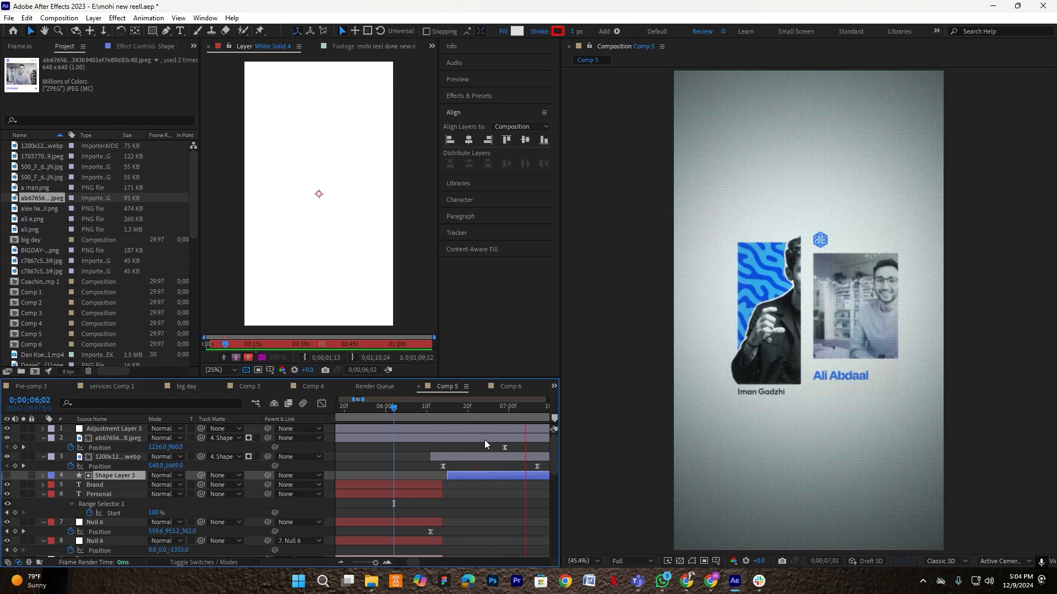
pyautogui.press('space')
# - Rewatch from 6;12 and delay the EP 37 photo card and its keyframes by four frames
pyautogui.scroll(-2, 390, 441)
pyautogui.moveTo(417, 411); pyautogui.dragTo(348, 408)
pyautogui.press('space')
pyautogui.press('space')
pyautogui.scroll(2, 360, 452)
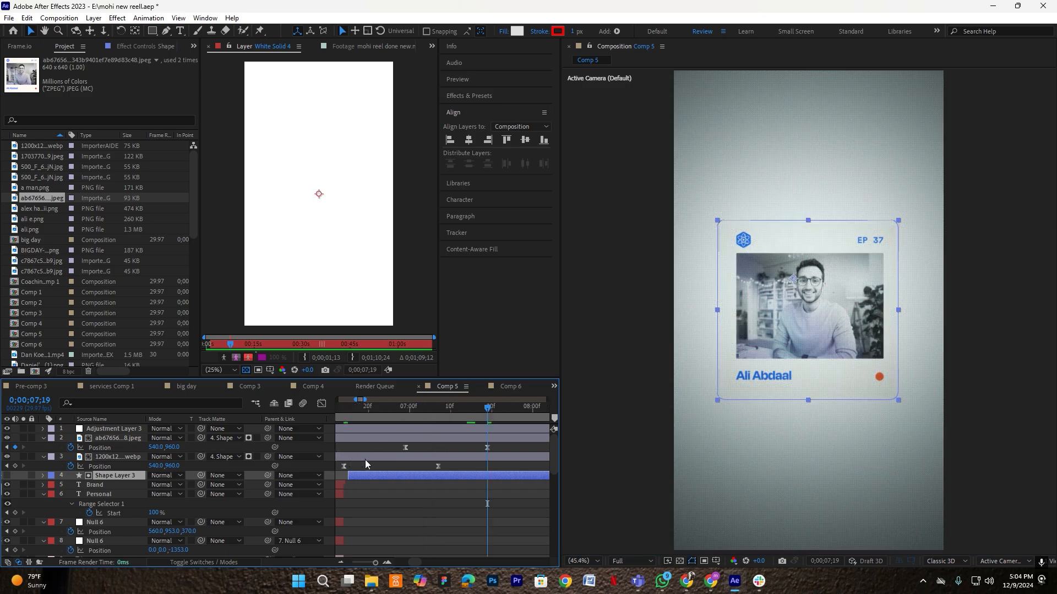
pyautogui.click(418, 439)
pyautogui.moveTo(419, 440); pyautogui.dragTo(344, 422)
pyautogui.press('space')
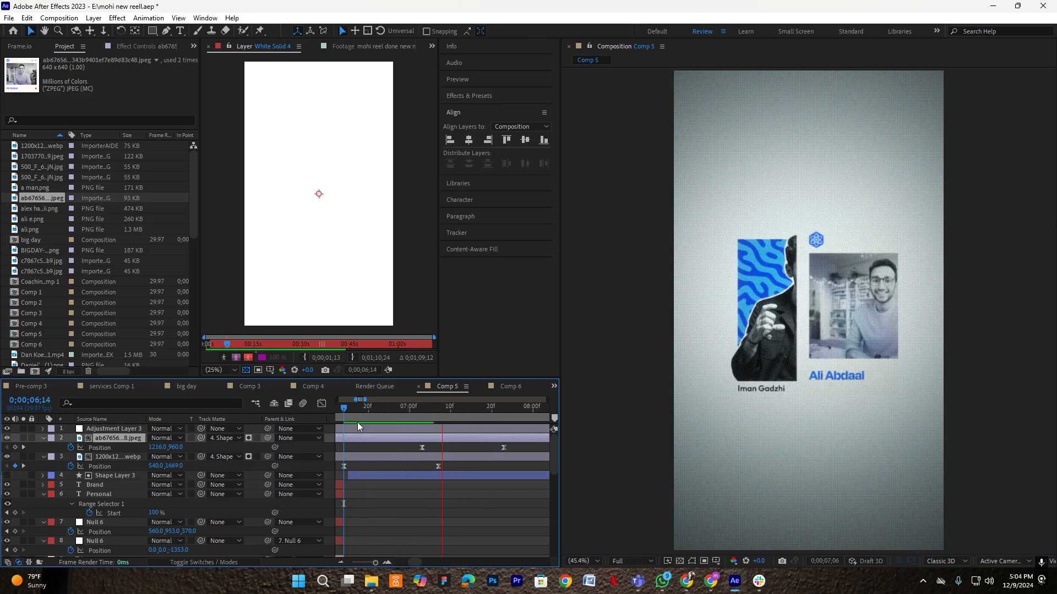
pyautogui.press('space')
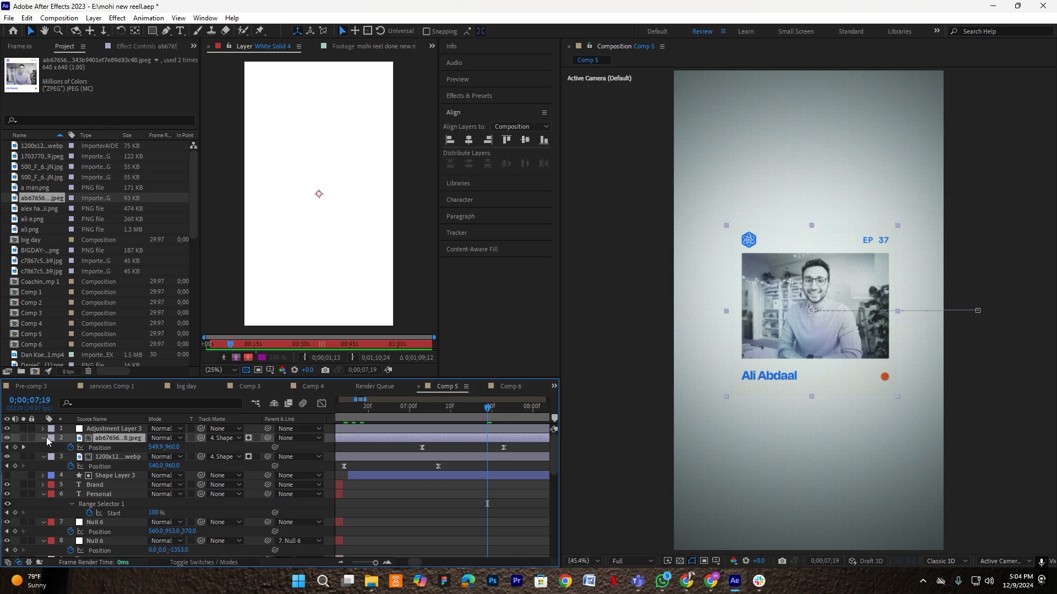
# - Collapse the photo layers' properties and select both photo layers plus the shape layer
pyautogui.click(44, 456)
pyautogui.click(44, 438)
pyautogui.click(106, 455)
pyautogui.keyDown('shift'); pyautogui.click(114, 438); pyautogui.keyUp('shift')
# - Make the two photo layers and the shape layer 3D
pyautogui.click(232, 558)
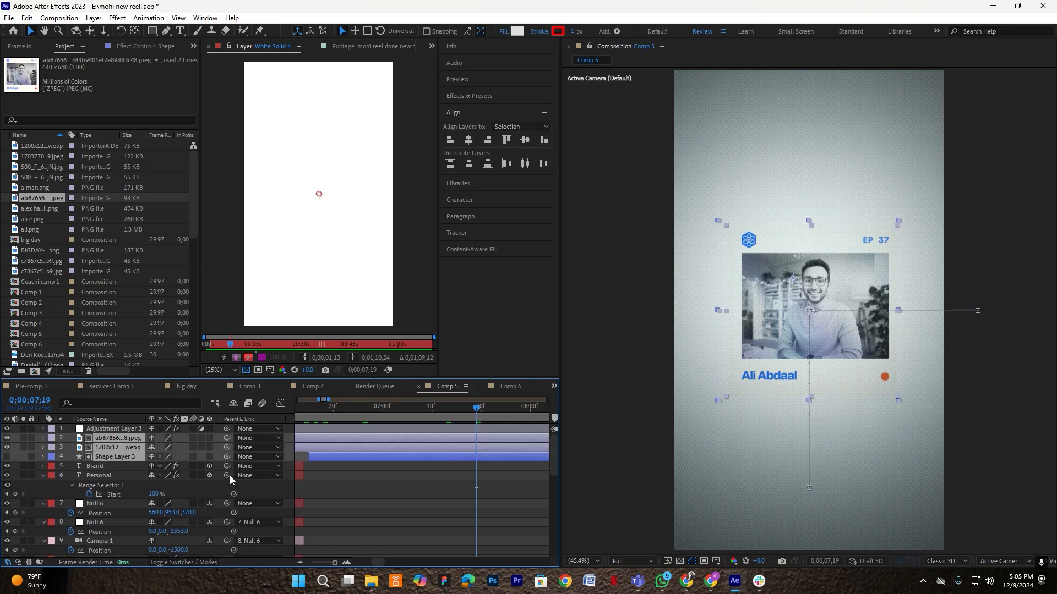
pyautogui.click(209, 447)
pyautogui.rightClick(290, 465)
pyautogui.moveTo(317, 334)
pyautogui.click(461, 356)
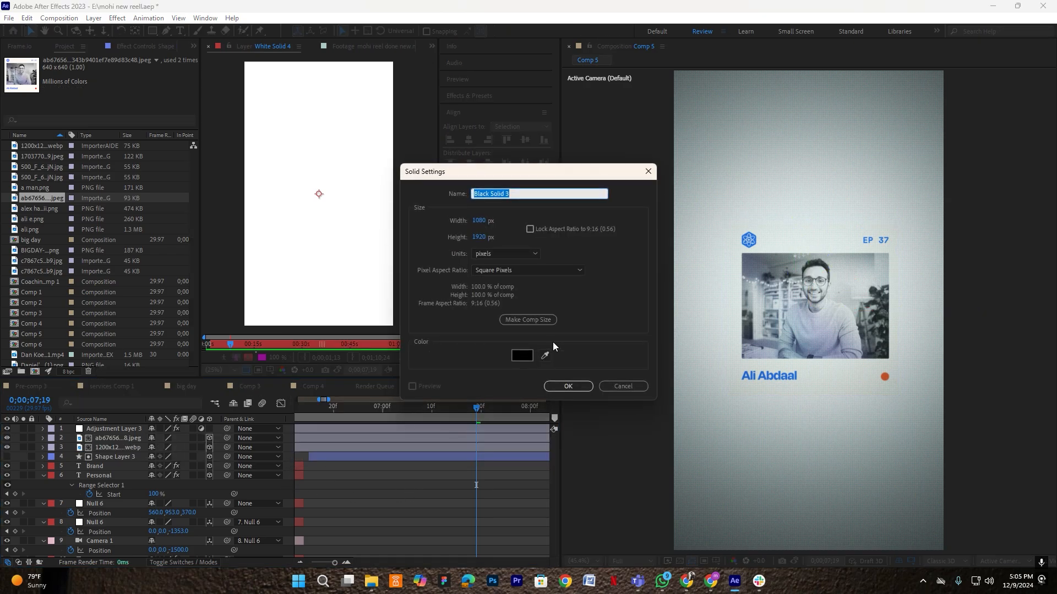
pyautogui.click(623, 386)
# - Add a new camera layer to Comp 5 using the 50mm preset
pyautogui.rightClick(286, 428)
pyautogui.moveTo(315, 297)
pyautogui.click(459, 346)
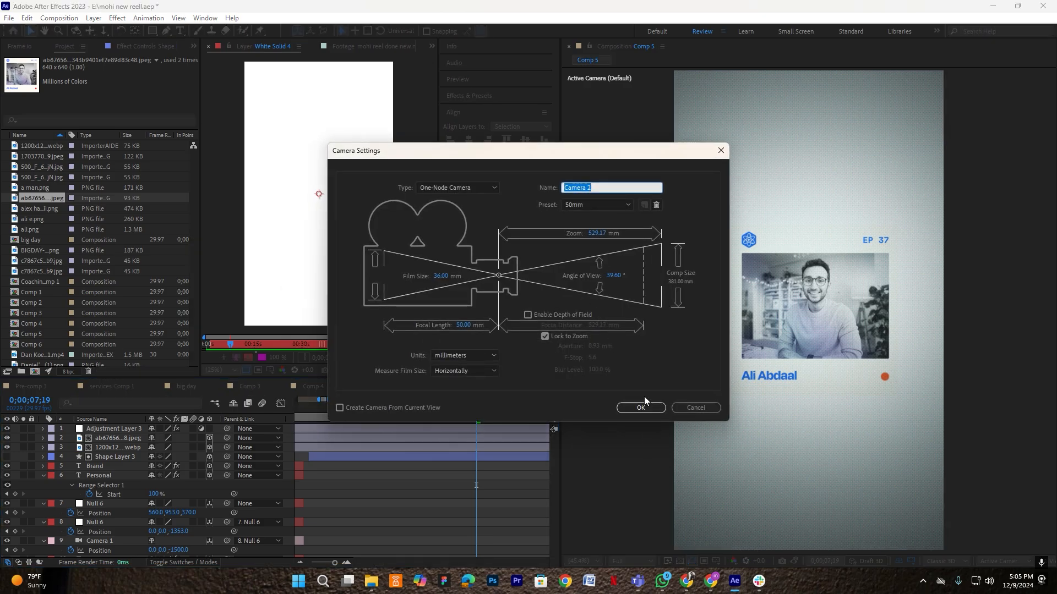
pyautogui.click(638, 402)
# - Keyframe Camera 2's Position at 7;19, then pull it back to Z -2826 at 6;15
pyautogui.press('p')
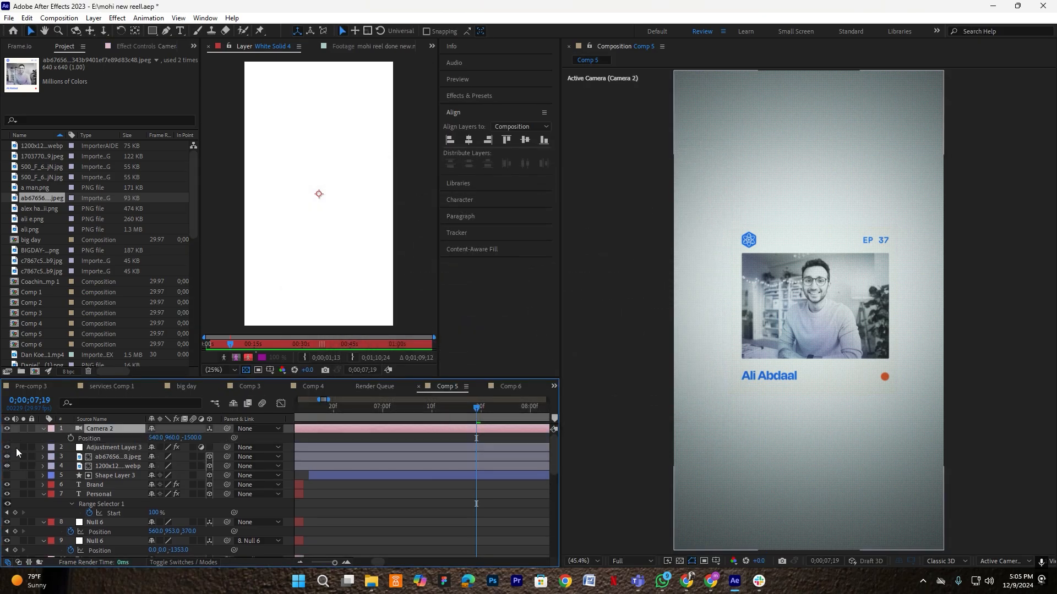
pyautogui.click(71, 438)
pyautogui.scroll(-1, 444, 442)
pyautogui.scroll(1, 372, 438)
pyautogui.moveTo(383, 409)
pyautogui.mouseDown()
pyautogui.moveTo(368, 421)
pyautogui.moveTo(378, 421)
pyautogui.mouseUp()
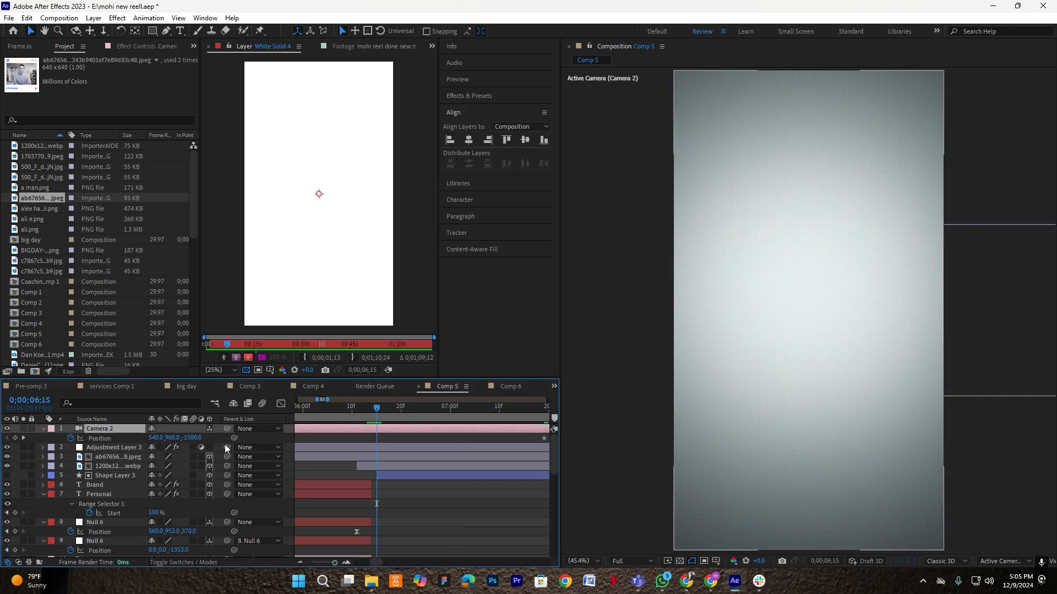
pyautogui.moveTo(193, 438); pyautogui.dragTo(4, 453)
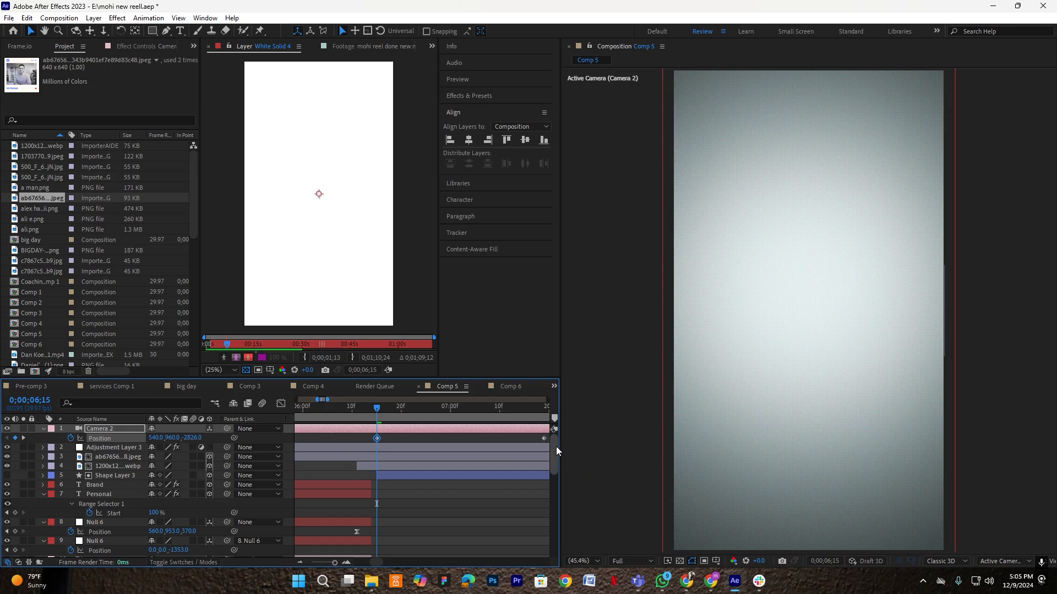
# - Ease both camera keyframes strongly in the speed graph for a fast-start push-in
pyautogui.moveTo(511, 434); pyautogui.dragTo(365, 444)
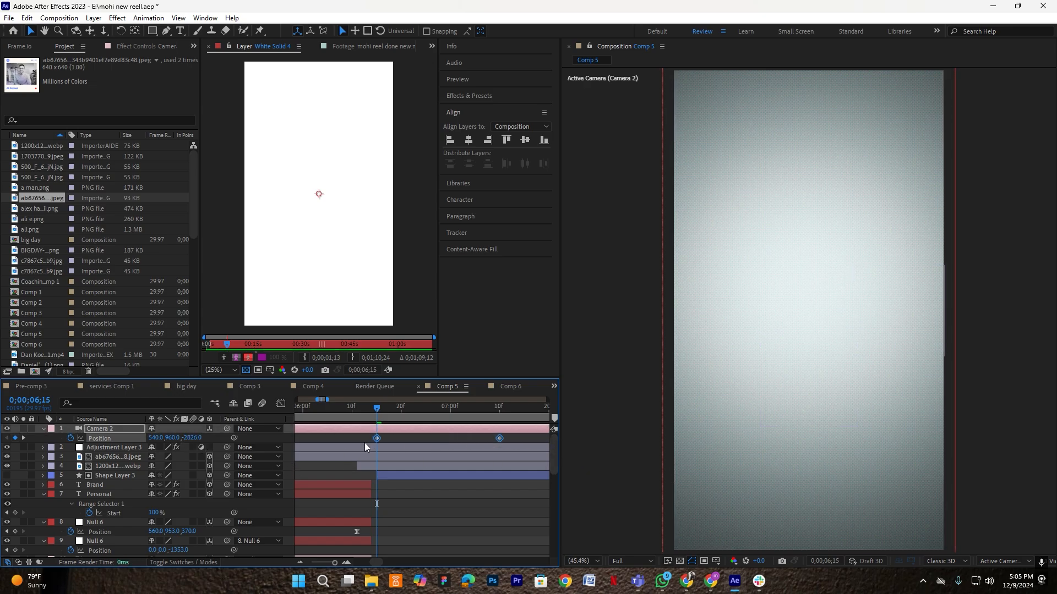
pyautogui.click(280, 404)
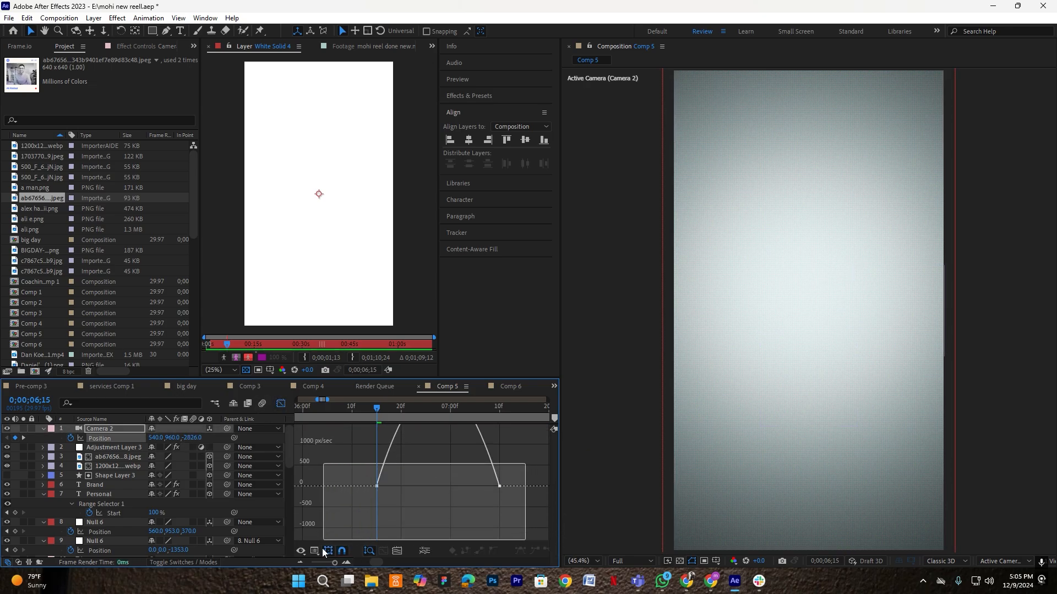
pyautogui.moveTo(488, 529); pyautogui.dragTo(321, 331)
pyautogui.scroll(-1, 395, 533)
# - Preview Camera 2's push-in and drag its end Position keyframe later
pyautogui.click(281, 404)
pyautogui.click(385, 438)
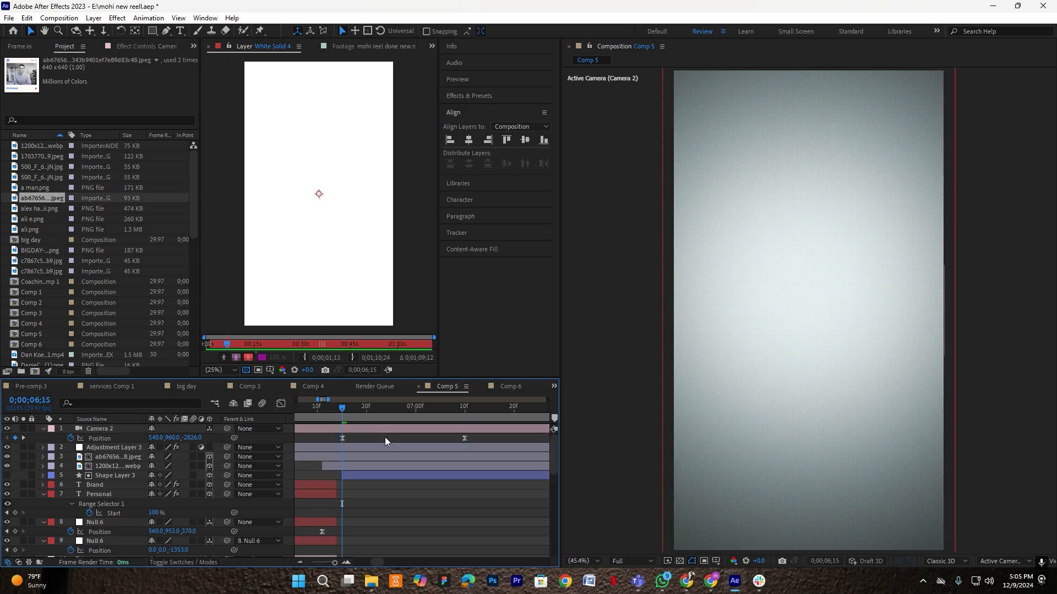
pyautogui.press('space')
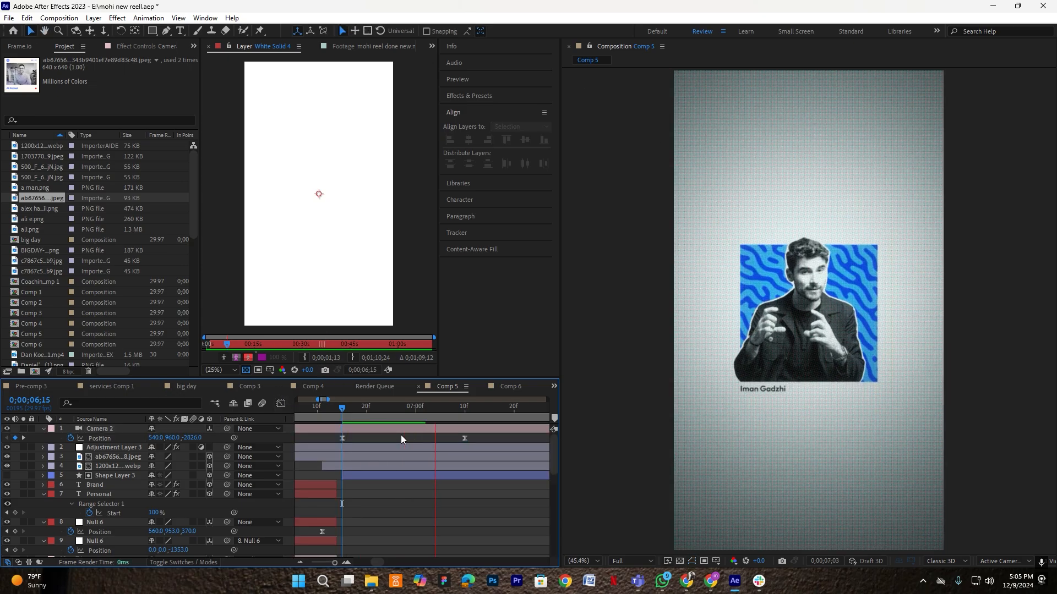
pyautogui.press('space')
pyautogui.moveTo(463, 415); pyautogui.dragTo(344, 418)
pyautogui.press('space')
pyautogui.moveTo(480, 442); pyautogui.dragTo(342, 443)
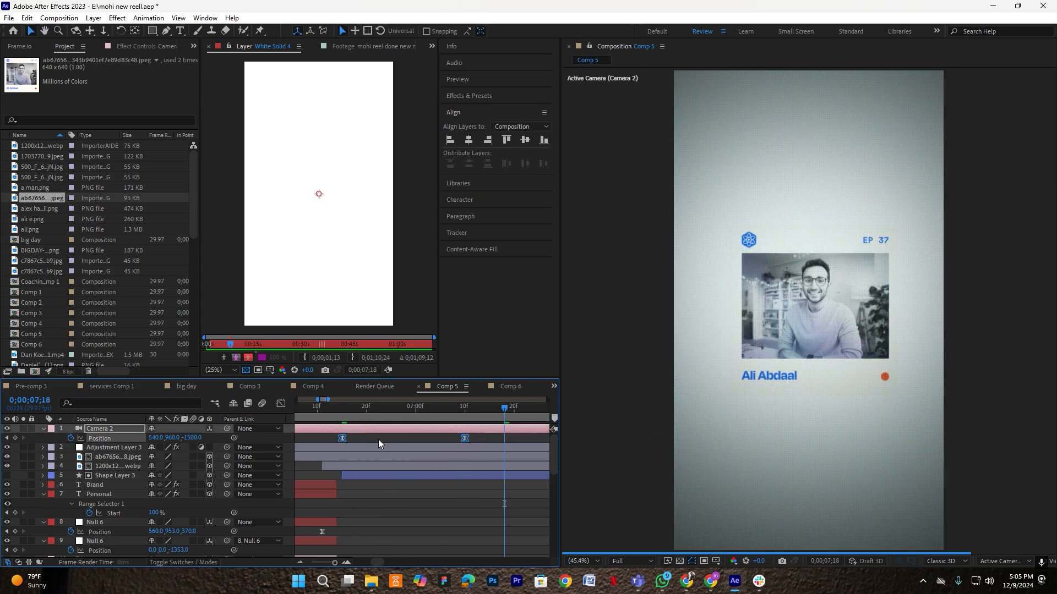
pyautogui.click(447, 443)
pyautogui.moveTo(465, 438); pyautogui.dragTo(322, 418)
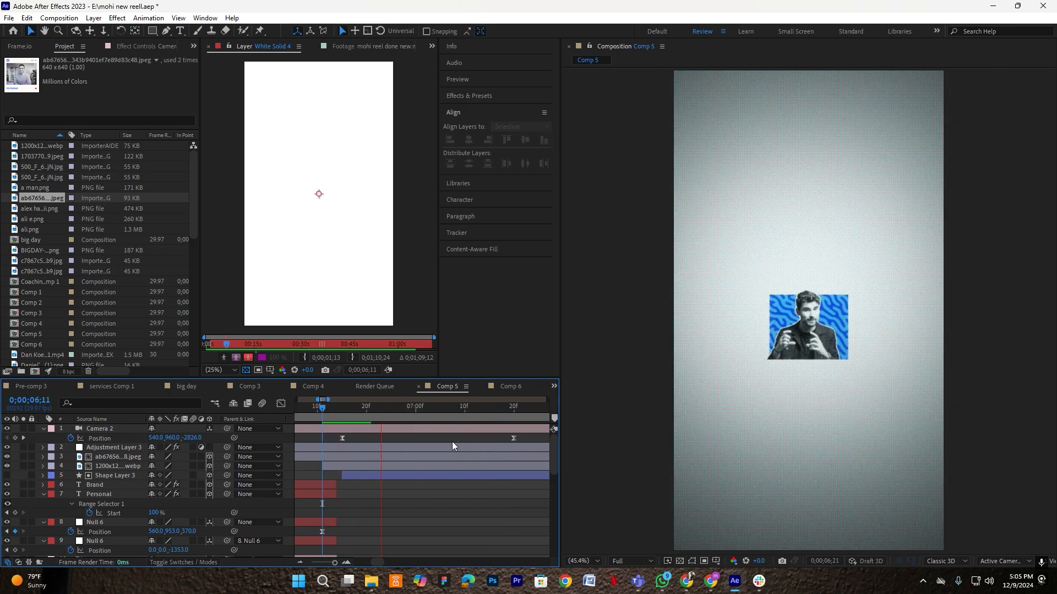
pyautogui.press('space')
# - Soften the camera move's final ease to about 79% influence in the speed graph
pyautogui.moveTo(525, 437); pyautogui.dragTo(331, 443)
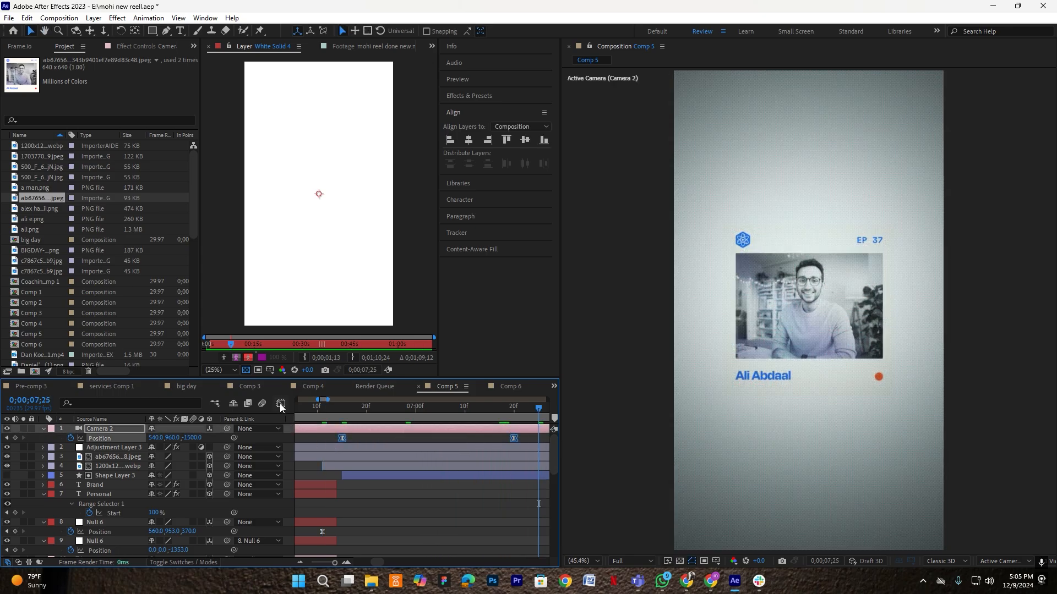
pyautogui.click(280, 403)
pyautogui.click(506, 526)
pyautogui.moveTo(487, 532); pyautogui.dragTo(447, 535)
pyautogui.click(281, 403)
# - Preview the revised camera push-in from 6;11
pyautogui.moveTo(407, 418); pyautogui.dragTo(317, 419)
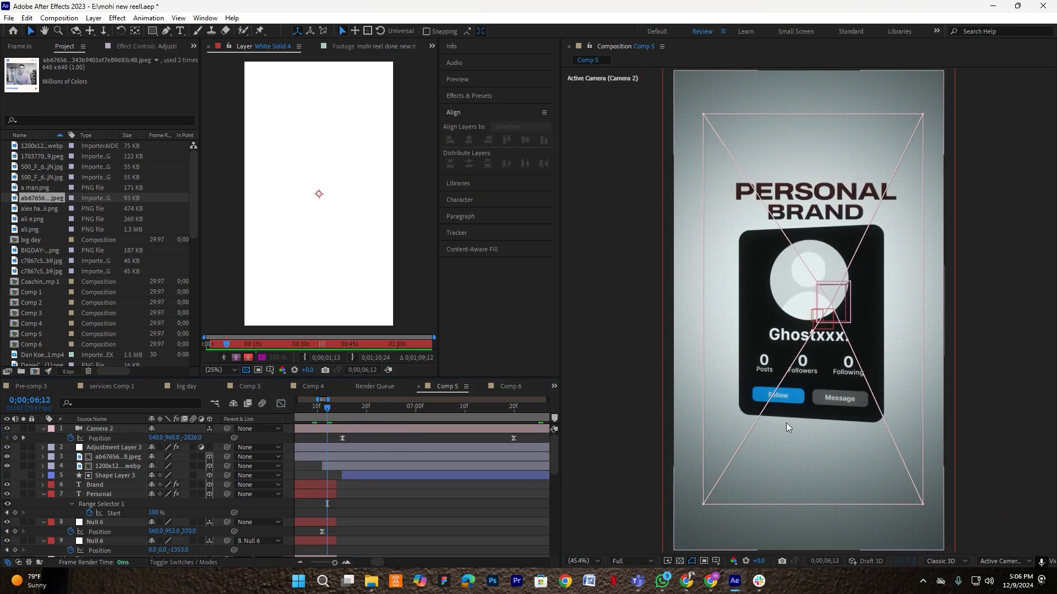
pyautogui.click(388, 446)
pyautogui.press('space')
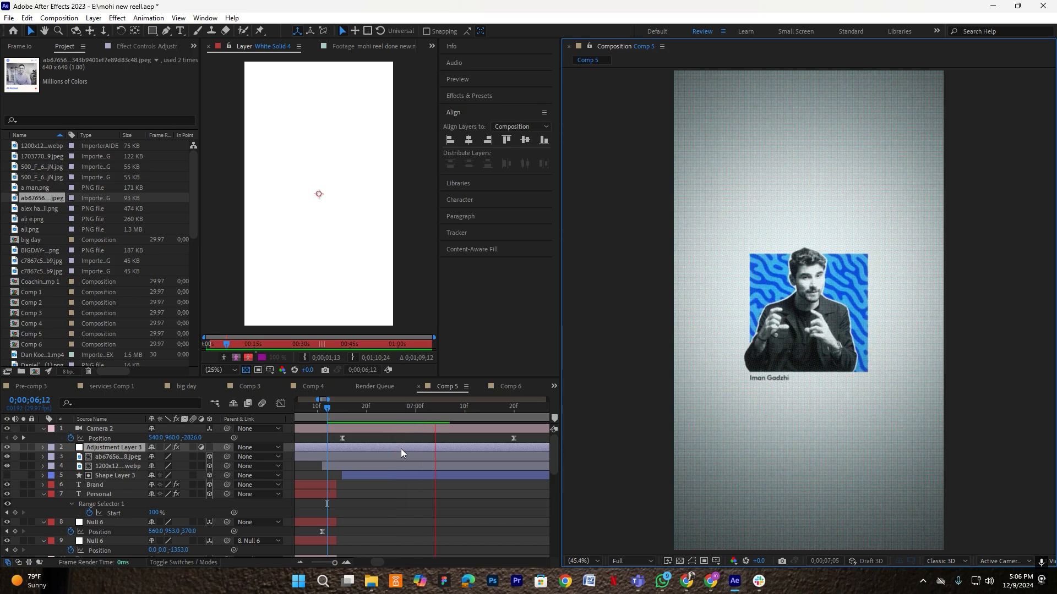
pyautogui.press('space')
pyautogui.press('space')
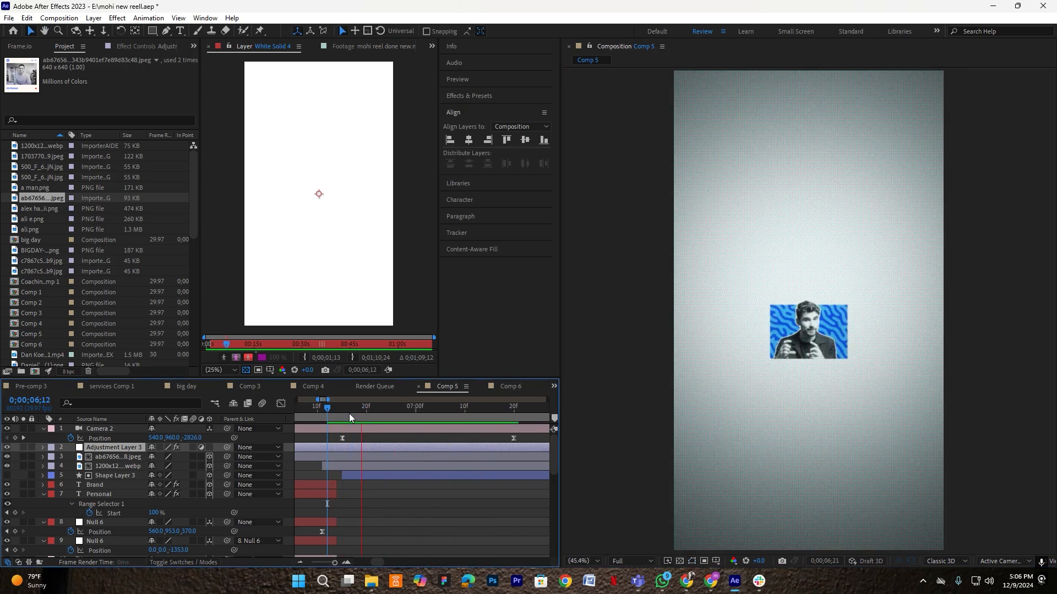
pyautogui.press('space')
pyautogui.click(531, 440)
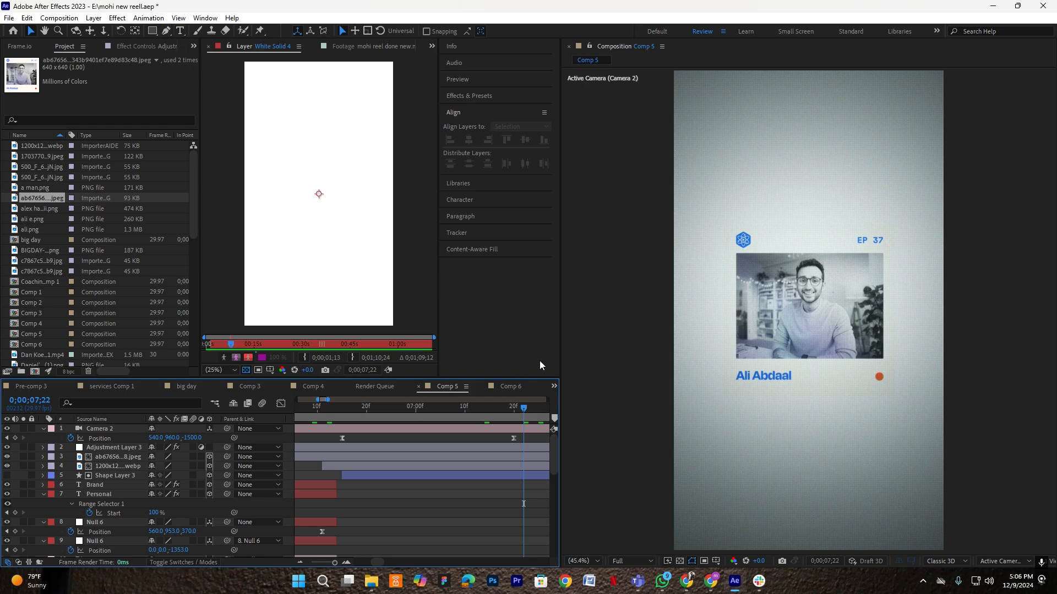
# - Create an 'are selling' text layer and center it horizontally in the comp
pyautogui.hotkey('ctrl', 't')
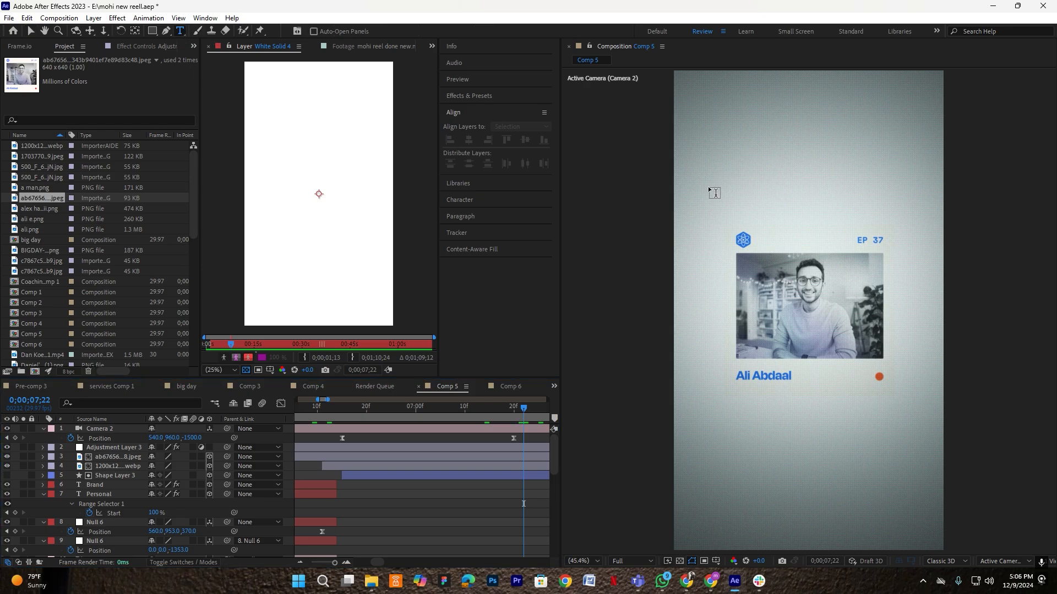
pyautogui.click(707, 186)
pyautogui.write('a')
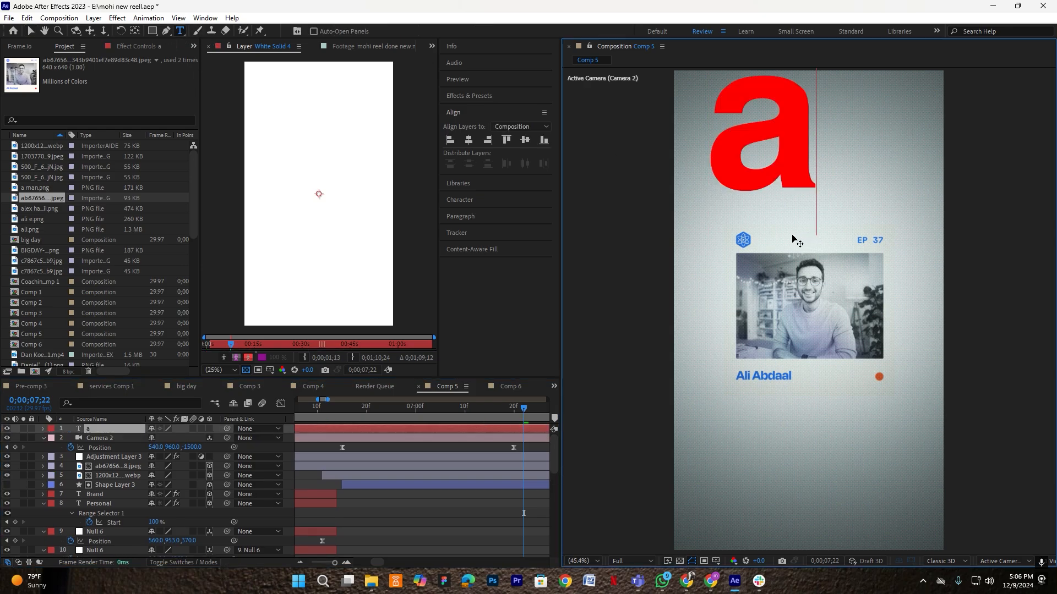
pyautogui.write('re selling')
pyautogui.click(443, 554)
pyautogui.click(31, 31)
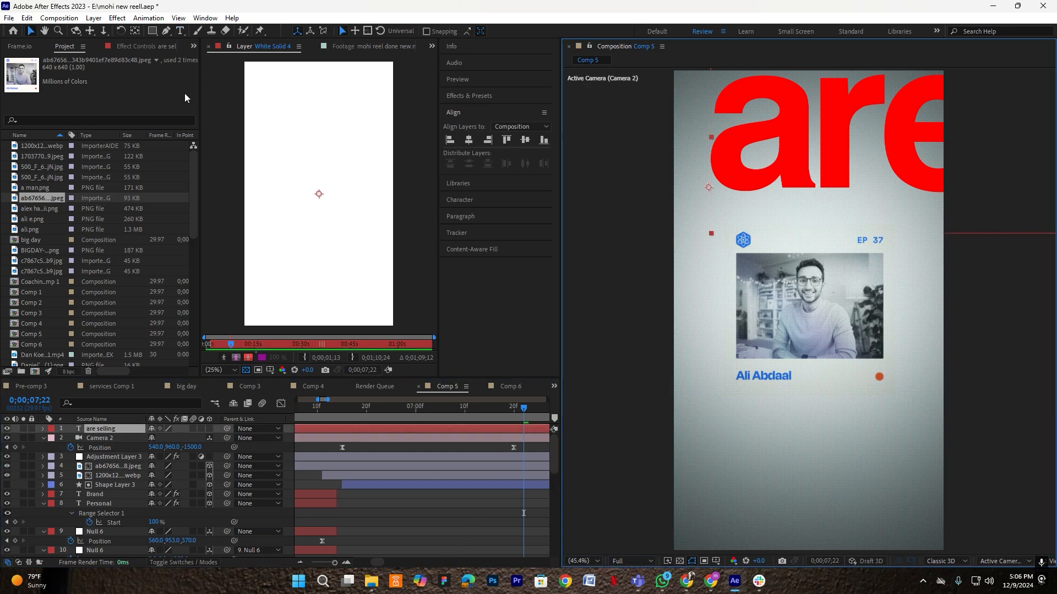
pyautogui.click(134, 33)
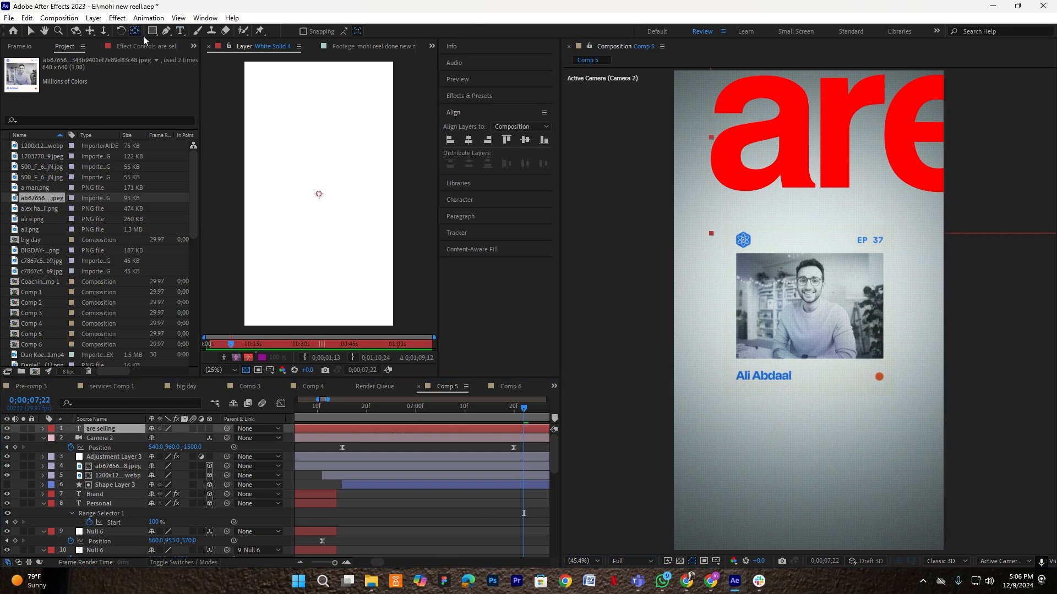
pyautogui.click(472, 141)
# - Scale 'are selling' down to 15% and move it above the EP 37 card
pyautogui.press('s')
pyautogui.moveTo(167, 440); pyautogui.dragTo(126, 443)
pyautogui.press('v')
pyautogui.moveTo(821, 311); pyautogui.dragTo(790, 195)
pyautogui.click(163, 439)
pyautogui.write('15')
pyautogui.press('Return')
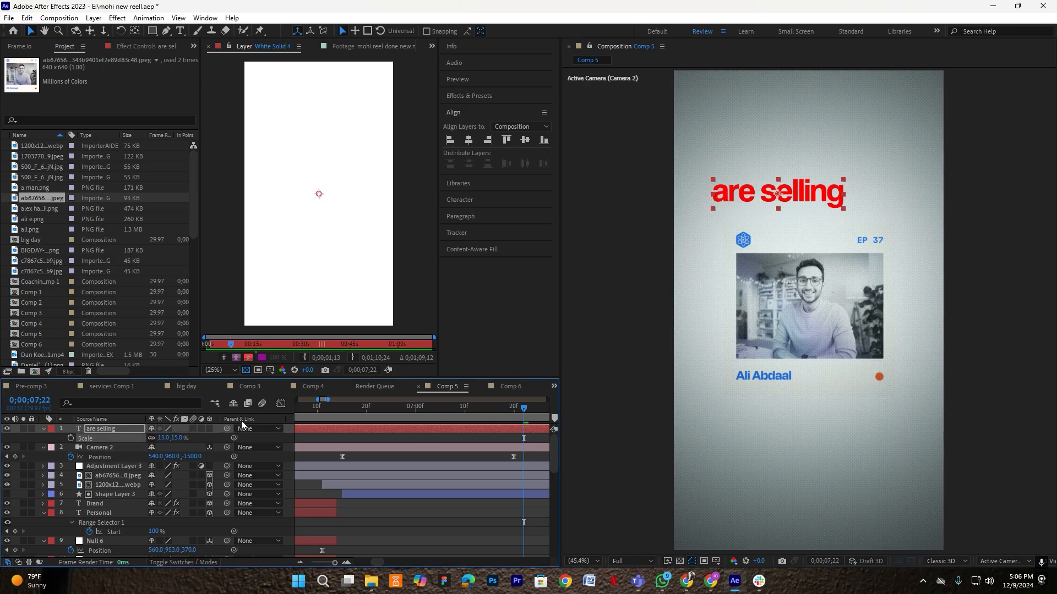
# - Nudge the title up, set its scale to 16%, and shift it slightly right
pyautogui.click(762, 182)
pyautogui.moveTo(760, 182); pyautogui.dragTo(760, 178)
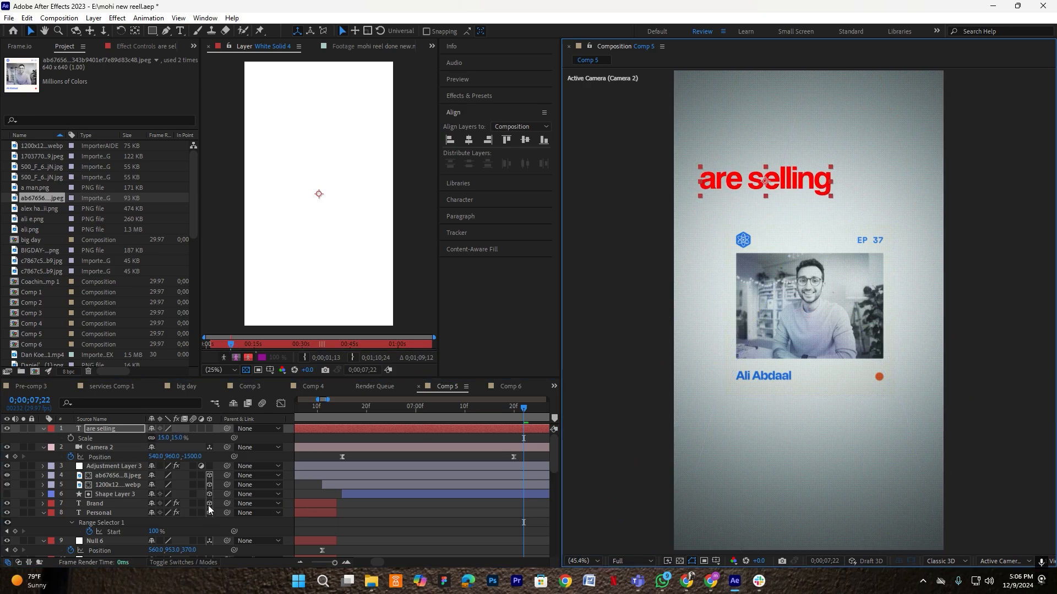
pyautogui.click(165, 438)
pyautogui.write('16')
pyautogui.press('Return')
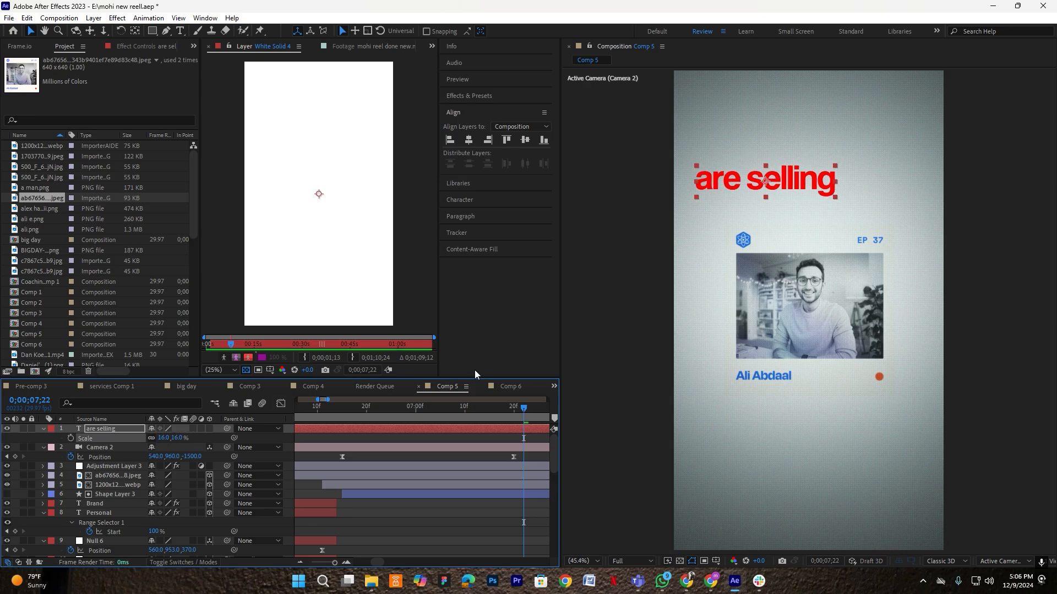
pyautogui.click(755, 184)
pyautogui.moveTo(755, 184); pyautogui.dragTo(763, 184)
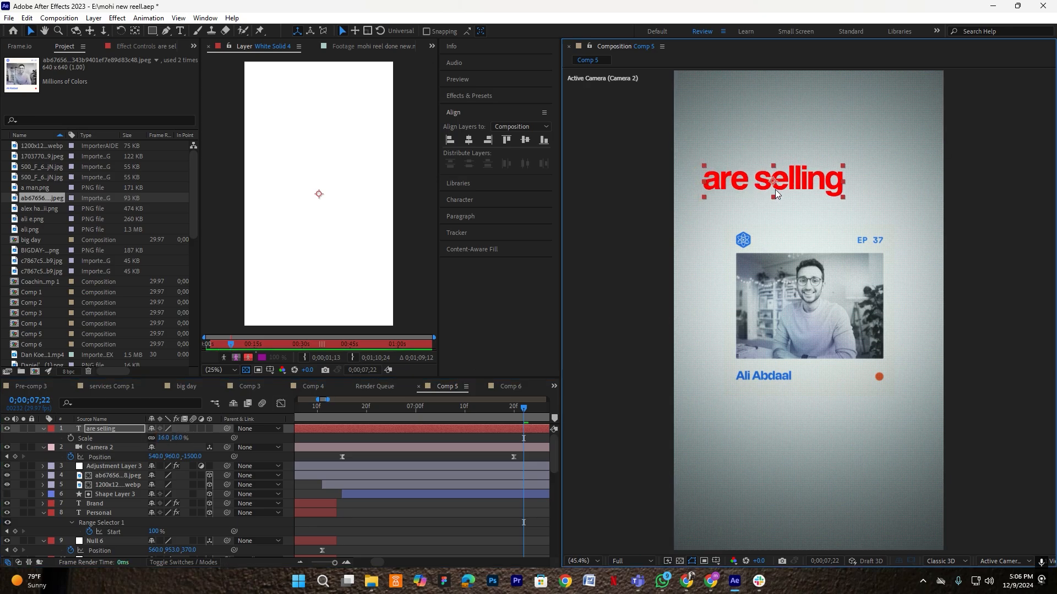
pyautogui.click(463, 97)
# - Apply Gradient Ramp to 'are selling' with a red start and black end colour
pyautogui.click(482, 110)
pyautogui.write('grad')
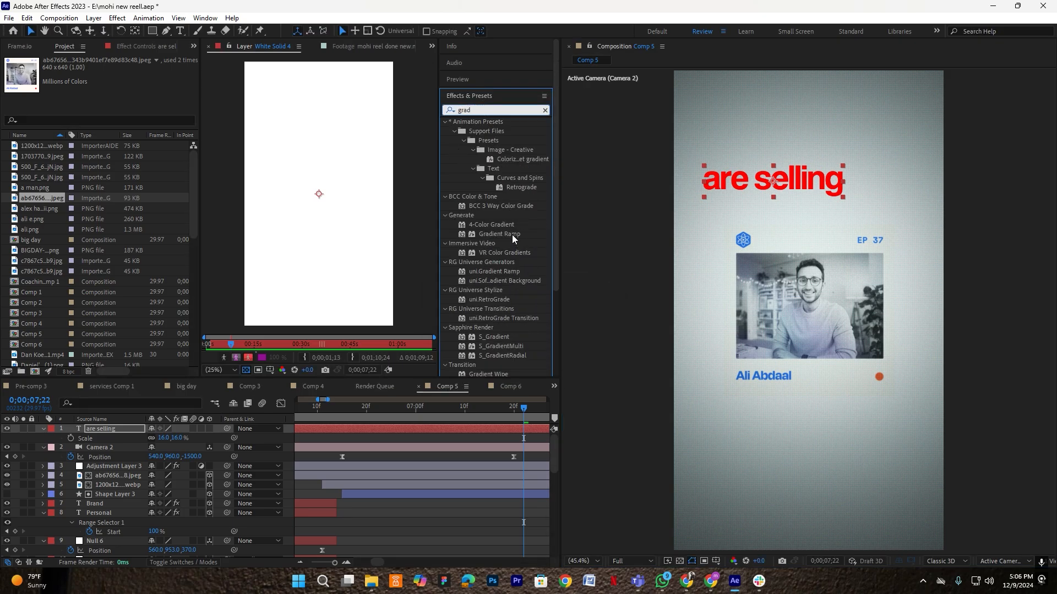
pyautogui.moveTo(513, 234); pyautogui.dragTo(771, 184)
pyautogui.click(114, 106)
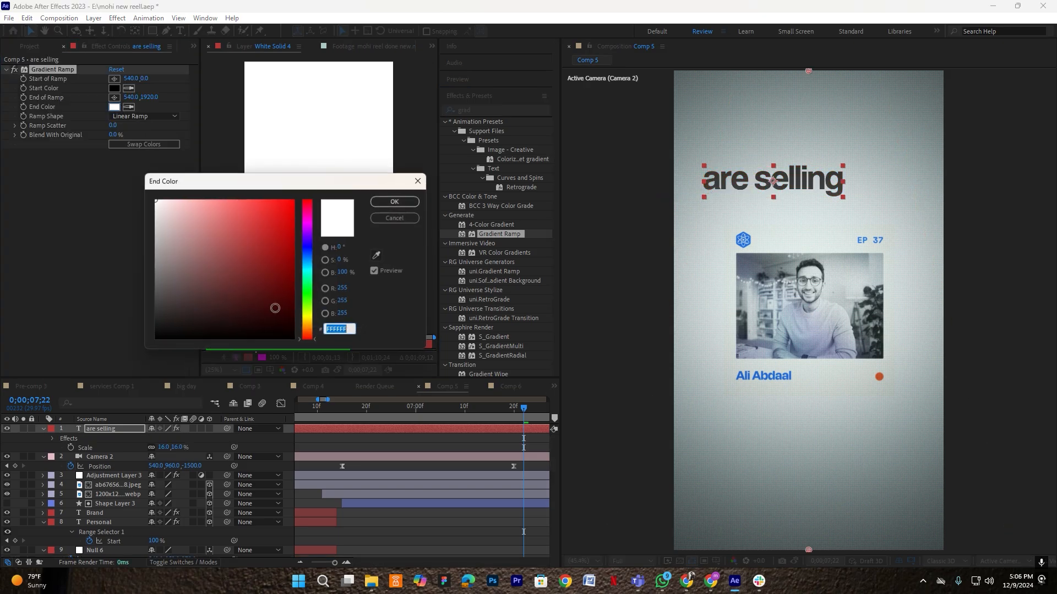
pyautogui.click(155, 337)
pyautogui.click(395, 201)
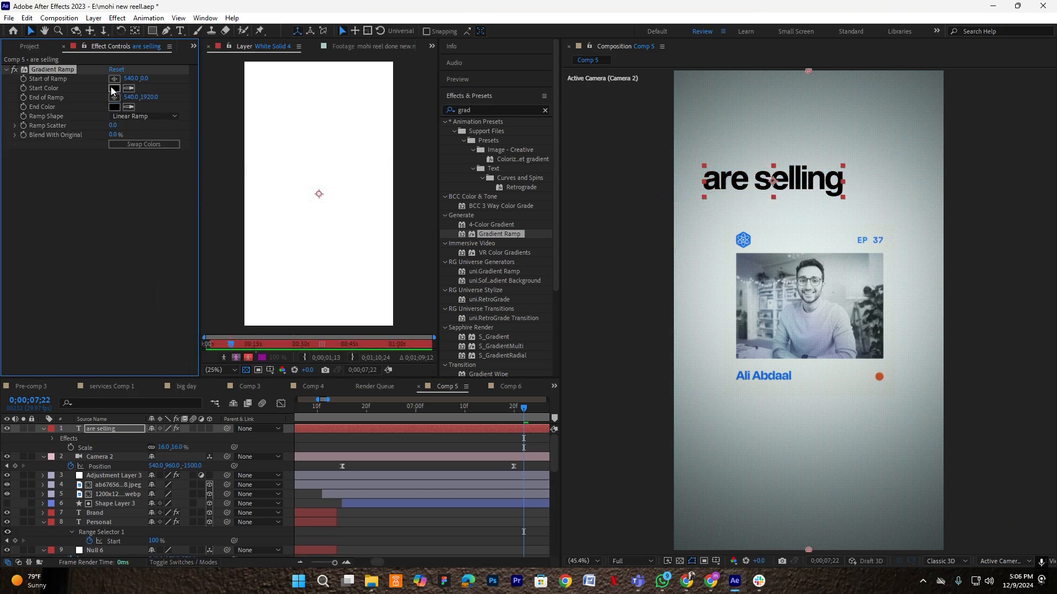
pyautogui.click(113, 88)
pyautogui.write('FF0000')
pyautogui.click(395, 201)
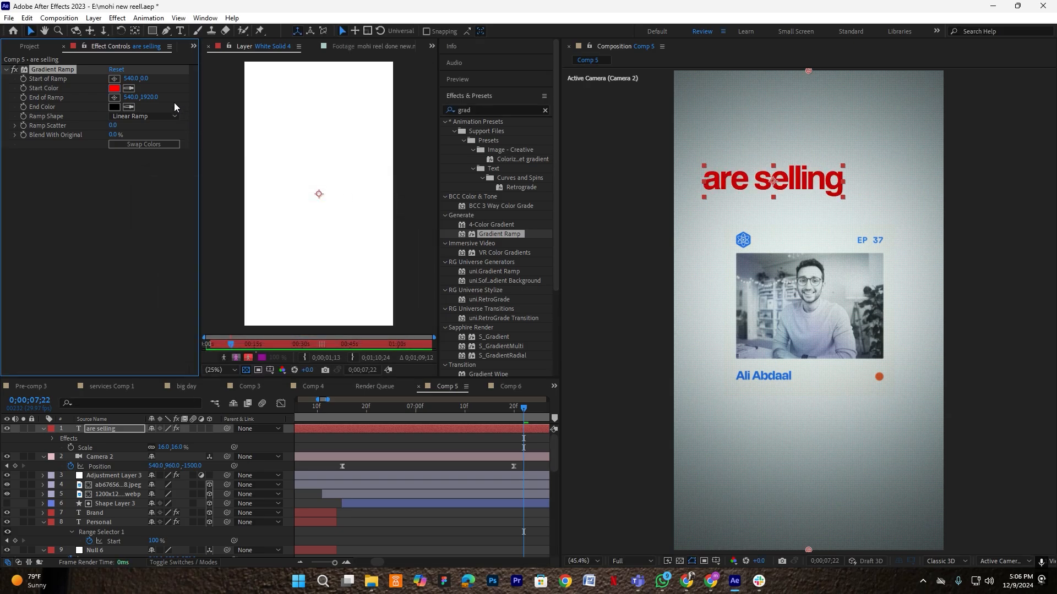
# - Reposition the ramp points, scale the title to 18%, and make it a 3D layer
pyautogui.moveTo(6, 69); pyautogui.dragTo(3, 69)
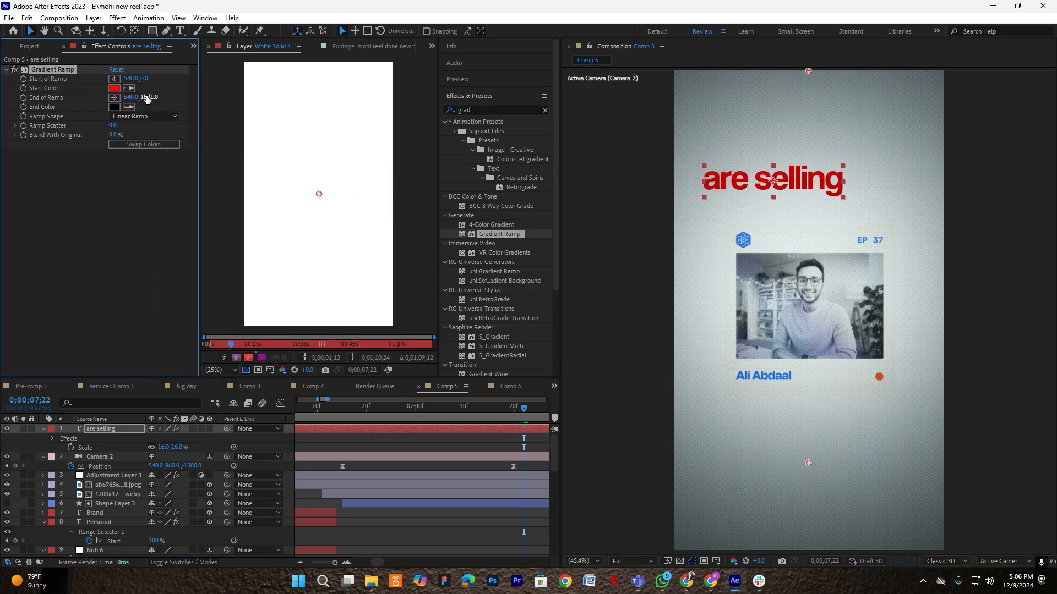
pyautogui.moveTo(4, 105); pyautogui.dragTo(149, 101)
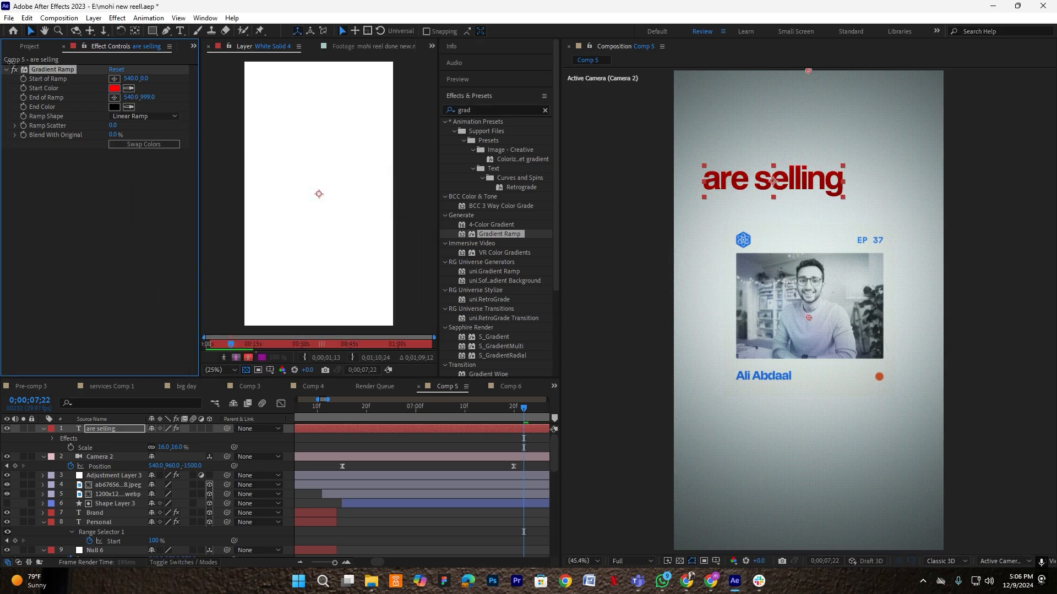
pyautogui.moveTo(144, 79); pyautogui.dragTo(199, 83)
pyautogui.click(163, 448)
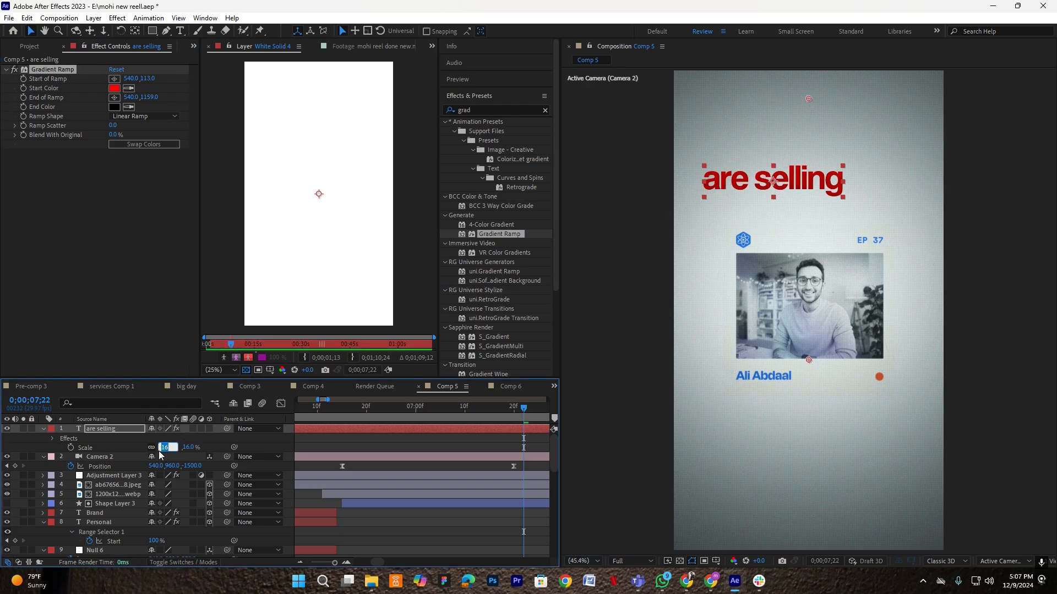
pyautogui.press('Return')
pyautogui.press('Return')
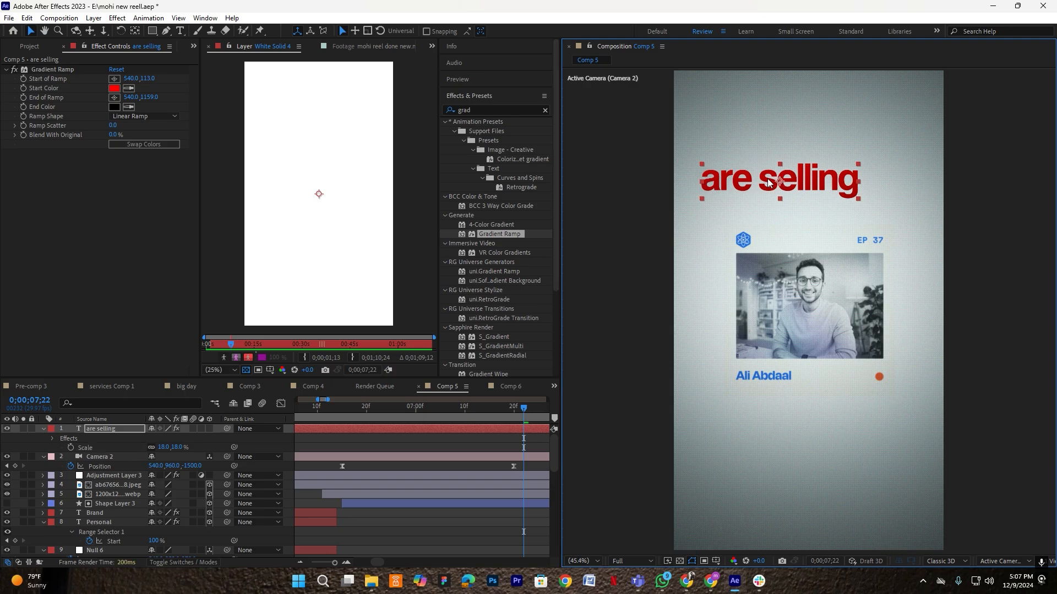
pyautogui.click(44, 429)
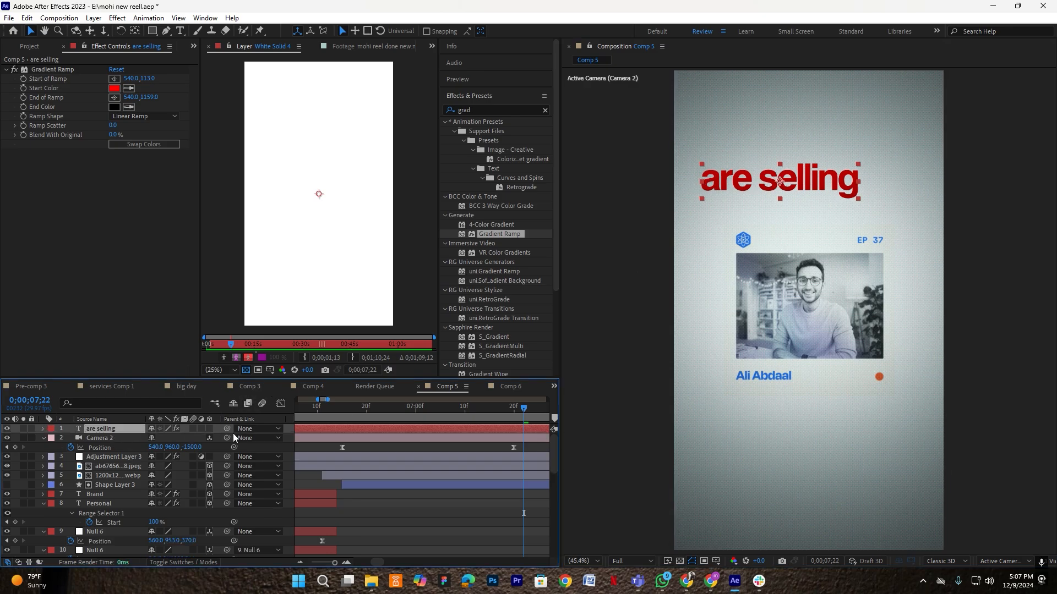
pyautogui.click(209, 429)
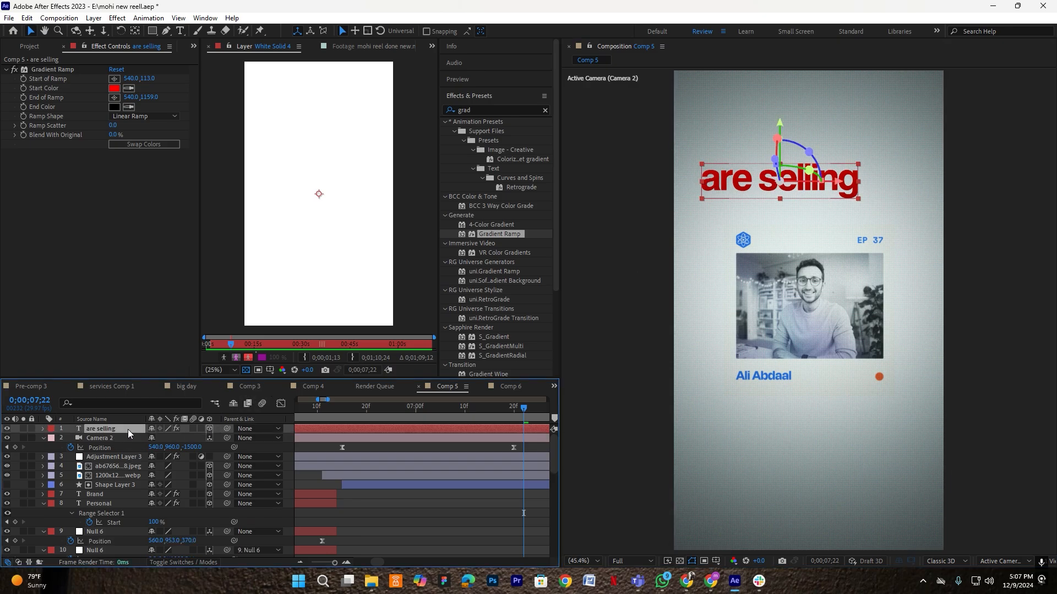
# - Duplicate the title as 'their' with a near-white EEEEEE gradient start and raised ramp end
pyautogui.hotkey('ctrl', 'd')
pyautogui.moveTo(731, 181); pyautogui.dragTo(734, 219)
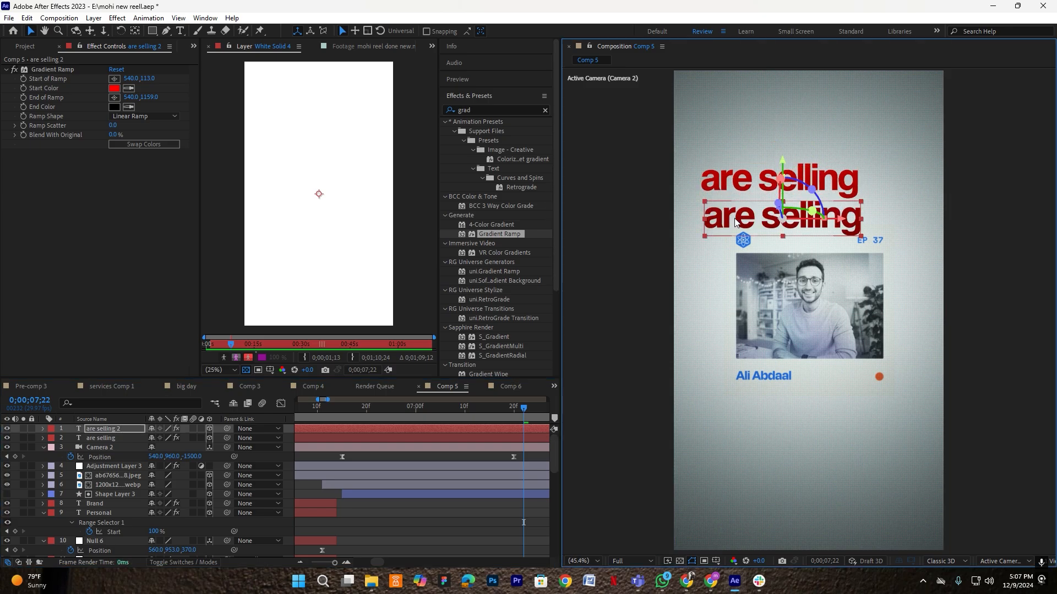
pyautogui.doubleClick(734, 218)
pyautogui.write('th')
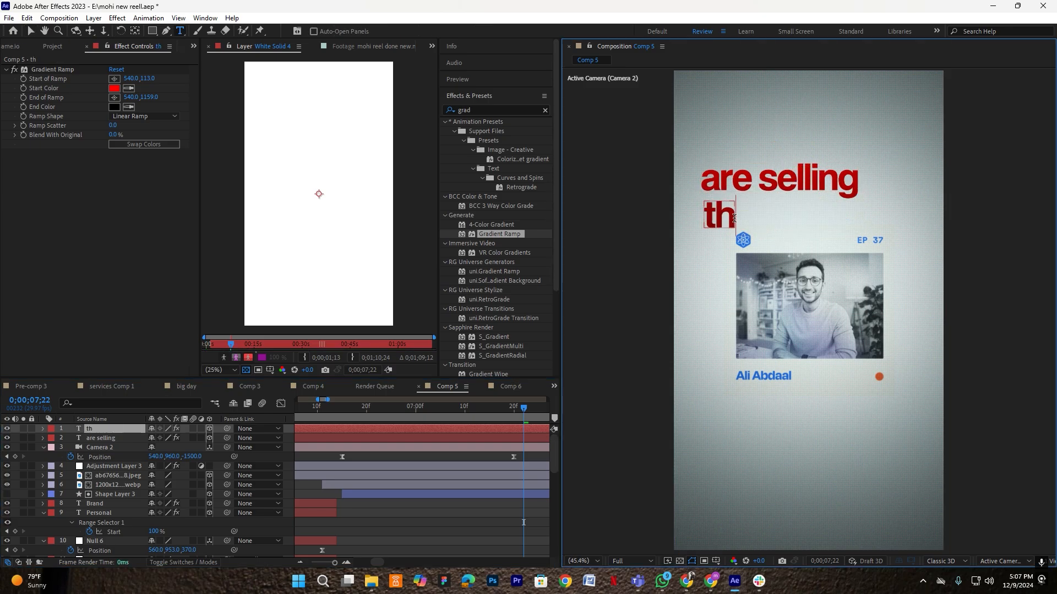
pyautogui.write('eir')
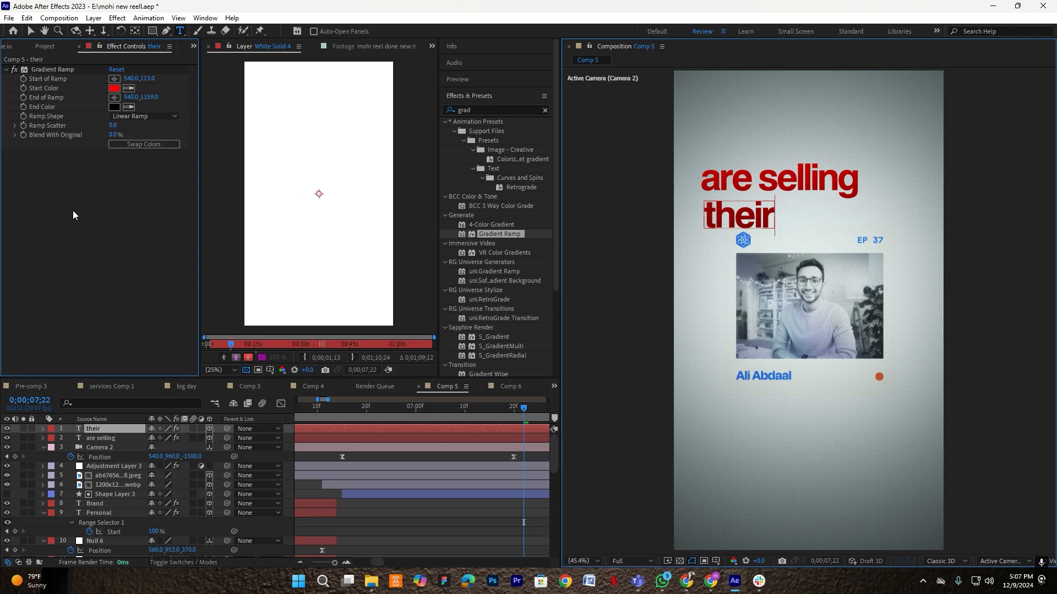
pyautogui.click(114, 88)
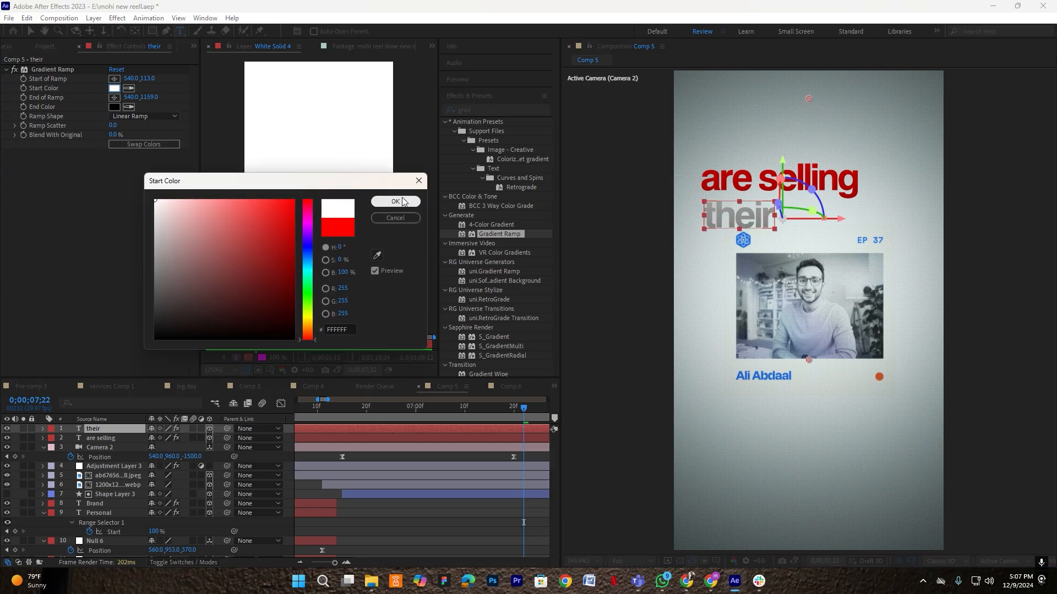
pyautogui.press('Return')
pyautogui.moveTo(33, 77); pyautogui.dragTo(6, 40)
# - Scale 'their' to 15% and place it just under 'are selling'
pyautogui.click(112, 429)
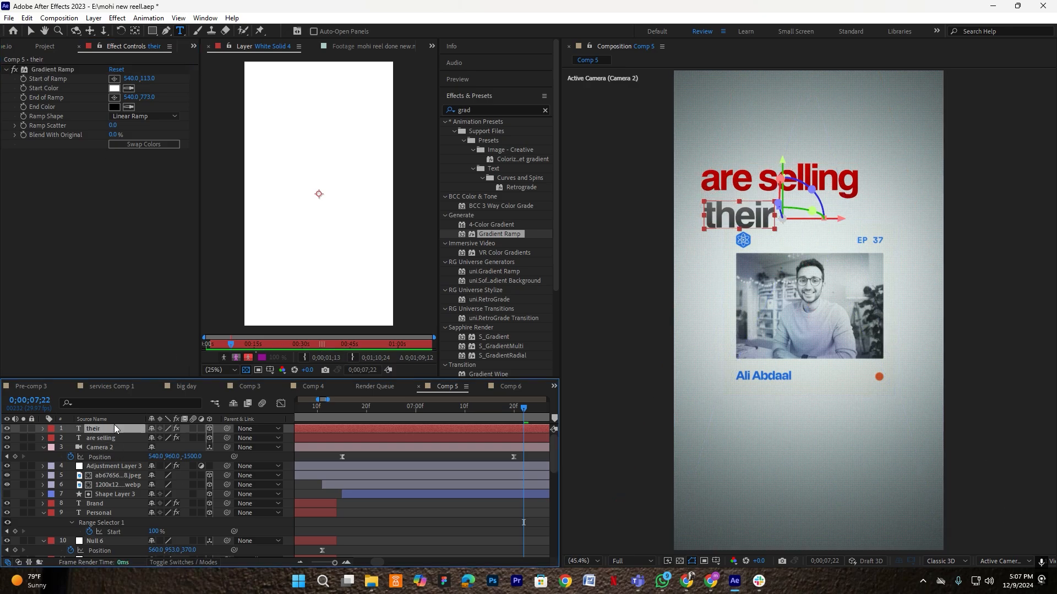
pyautogui.press('s')
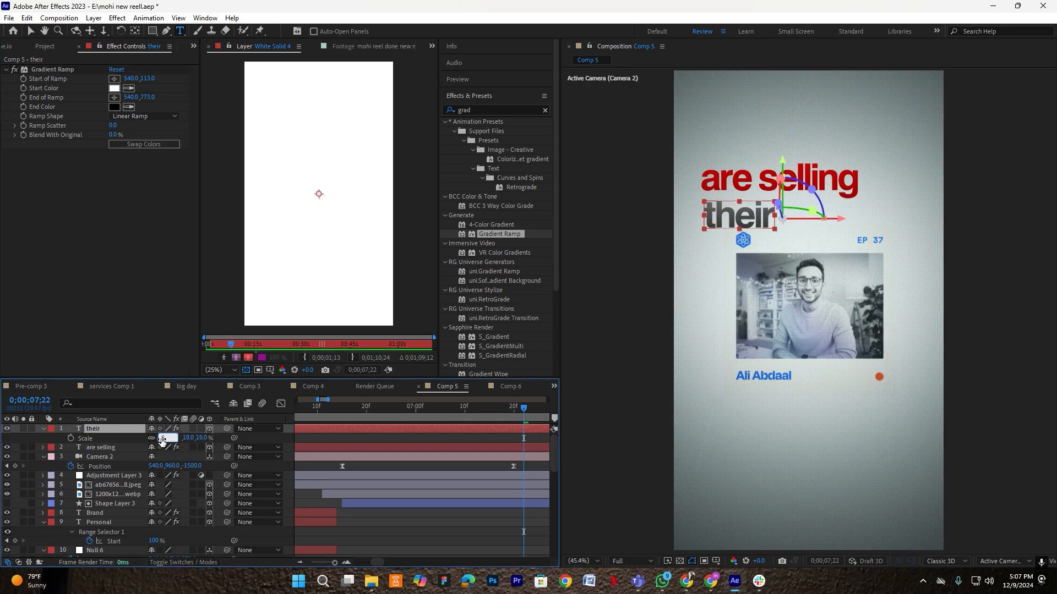
pyautogui.click(161, 438)
pyautogui.write('5')
pyautogui.press('Return')
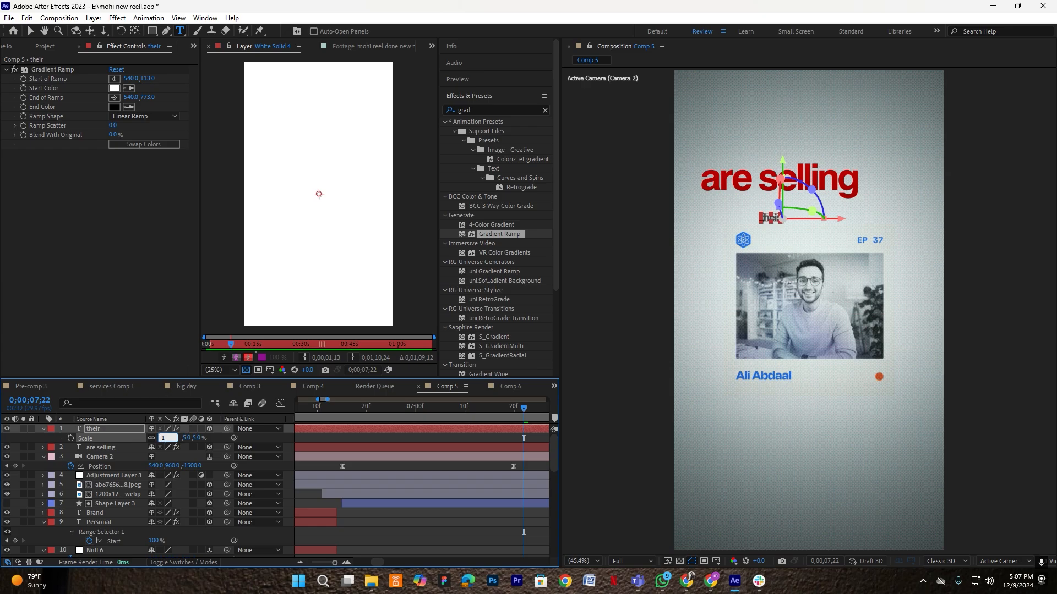
pyautogui.press('Return')
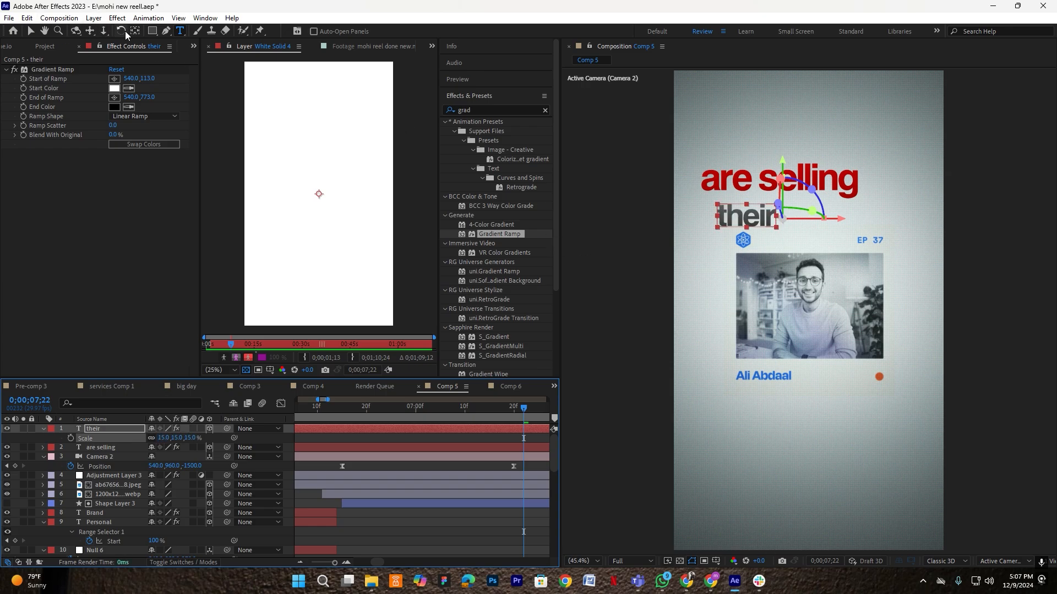
pyautogui.press('v')
pyautogui.moveTo(735, 217); pyautogui.dragTo(861, 212)
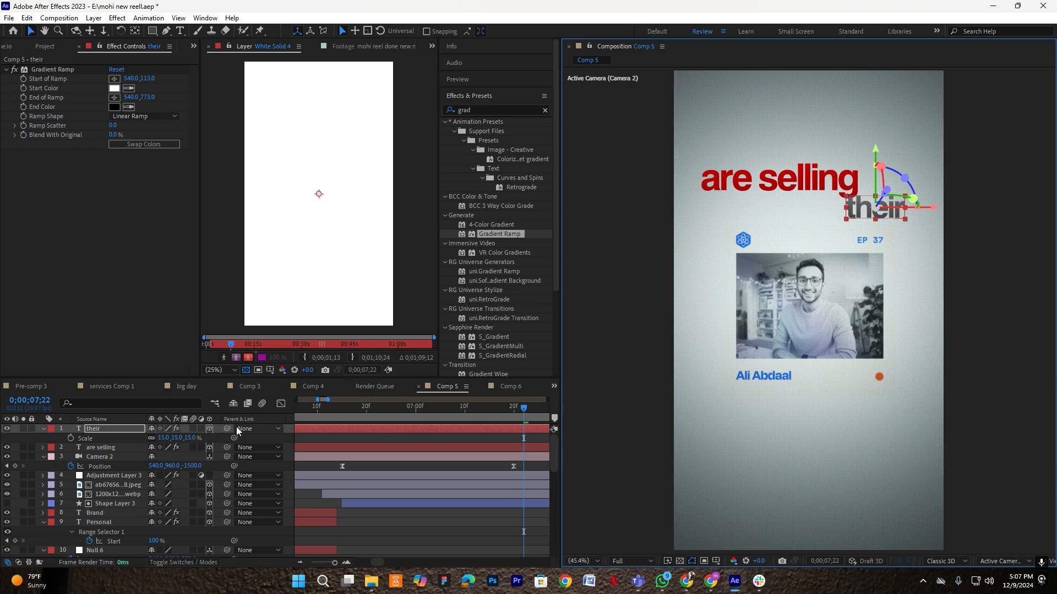
pyautogui.click(99, 448)
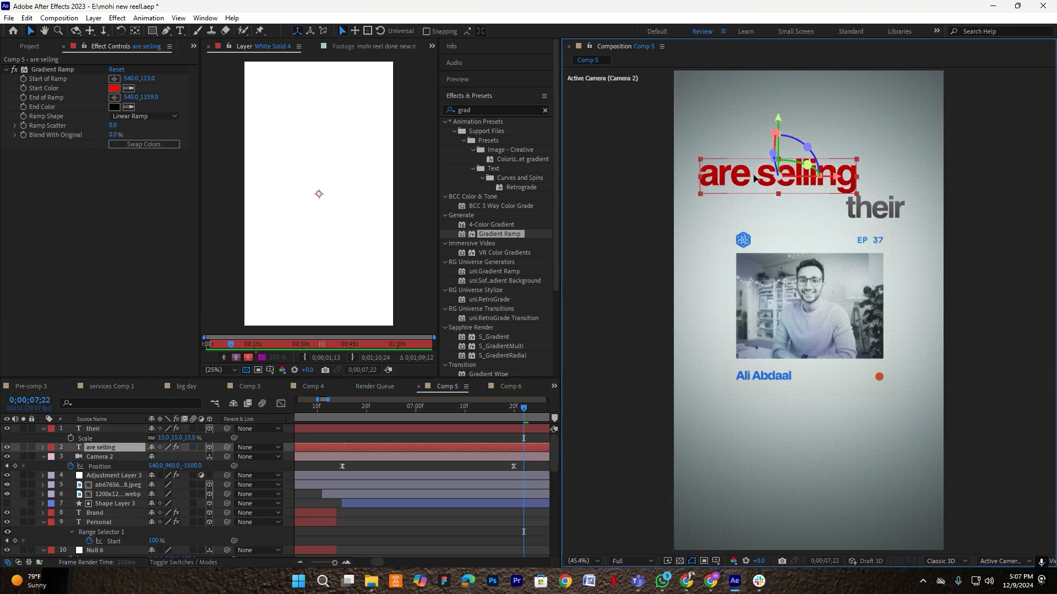
pyautogui.click(103, 428)
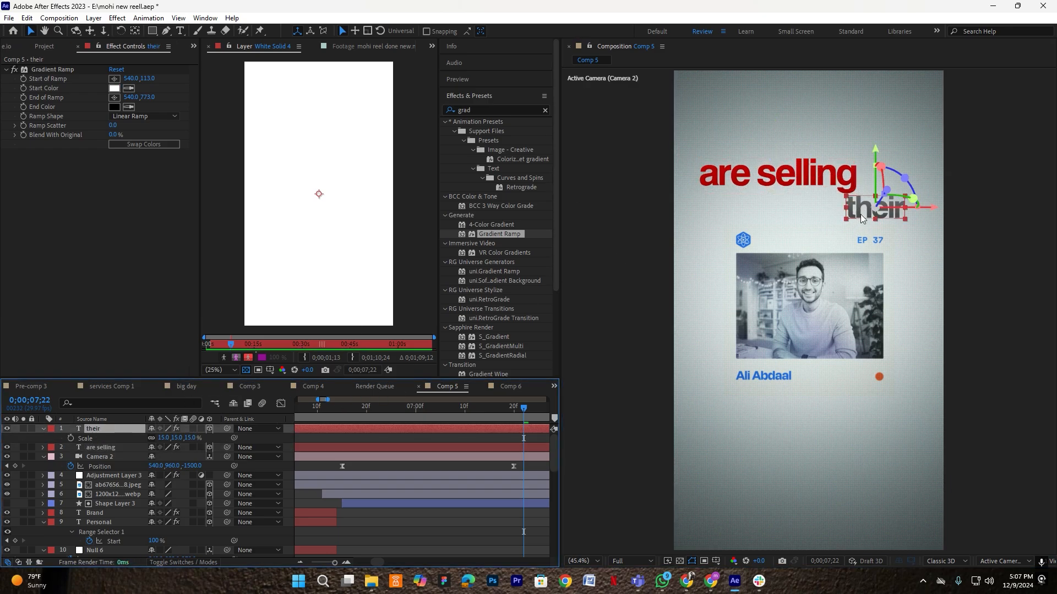
pyautogui.moveTo(860, 214); pyautogui.dragTo(803, 212)
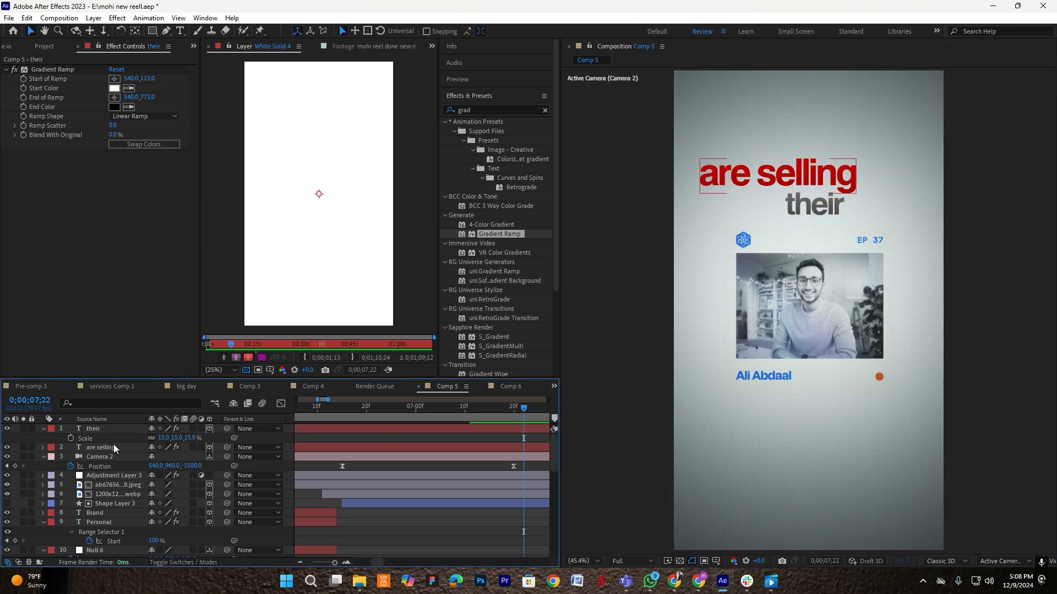
# - Scale 'are selling' to 20% and nudge it slightly right
pyautogui.click(114, 448)
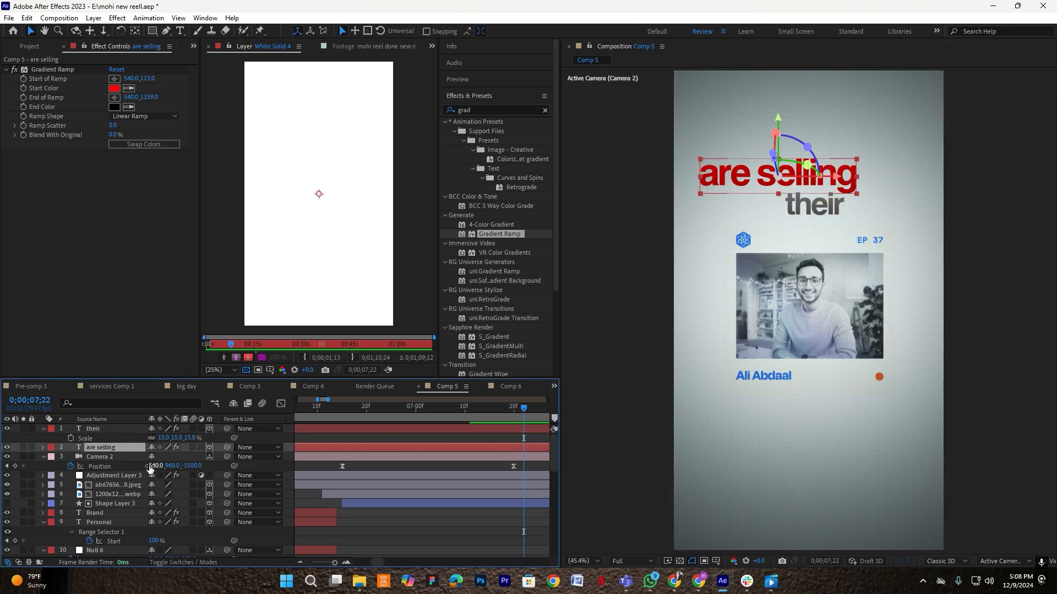
pyautogui.press('s')
pyautogui.write('20')
pyautogui.press('Return')
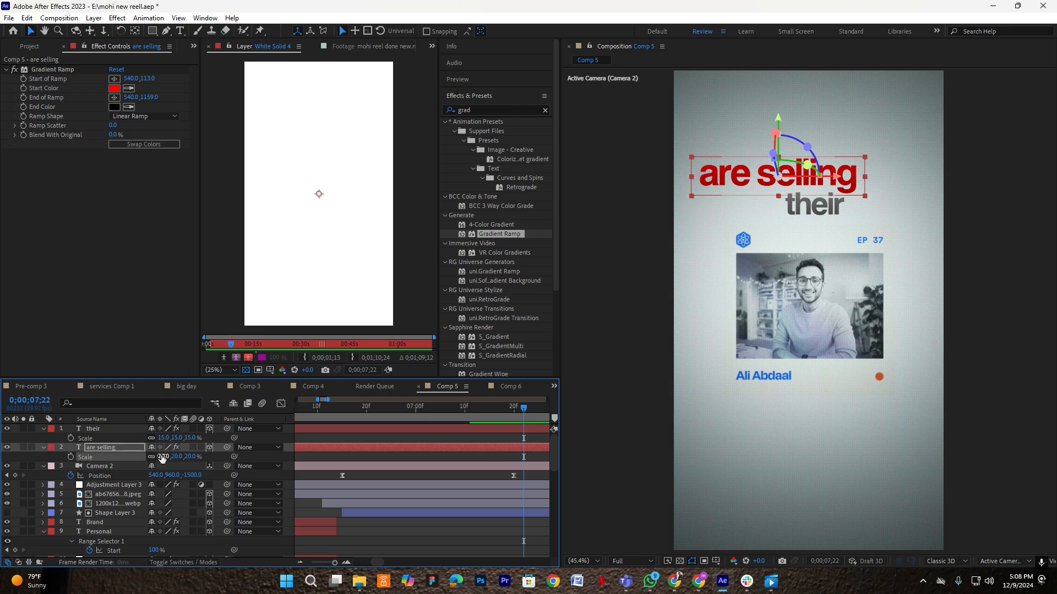
pyautogui.moveTo(729, 189); pyautogui.dragTo(734, 189)
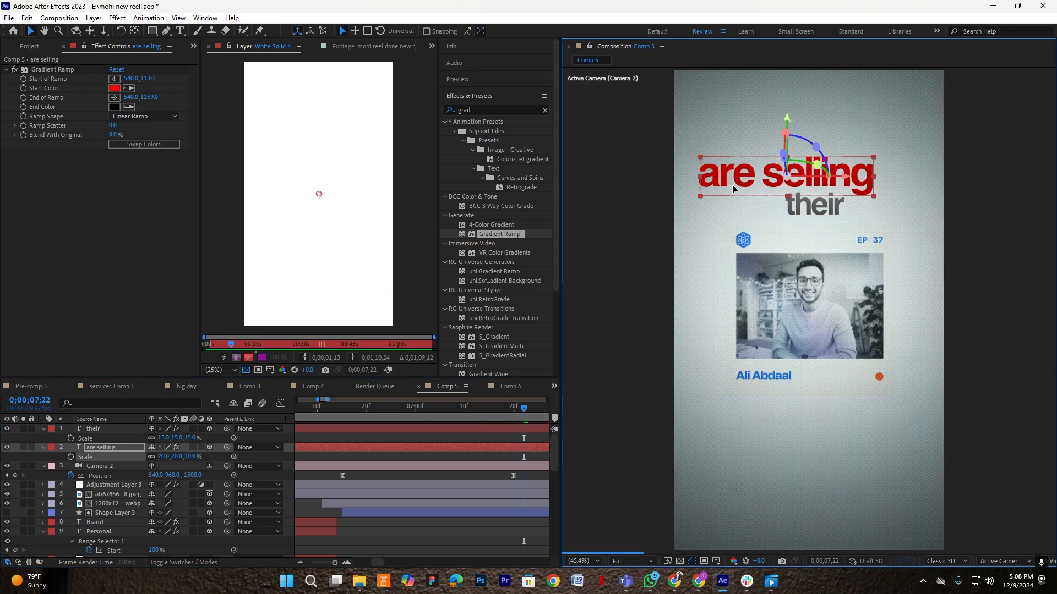
# - Set 'their' to 16% scale and reselect the 'are selling' layer
pyautogui.click(110, 429)
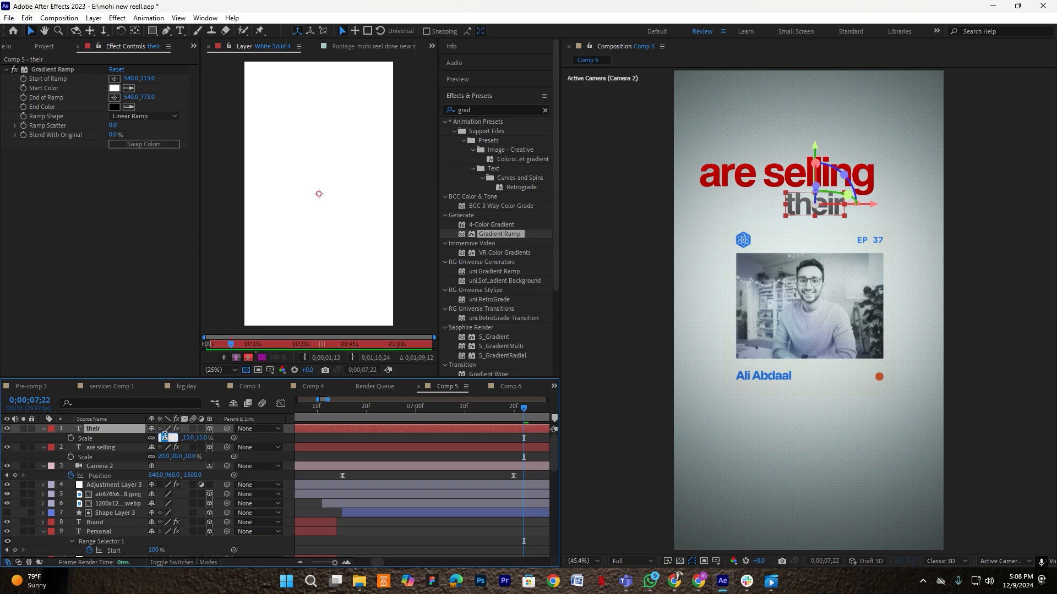
pyautogui.write('6')
pyautogui.press('Return')
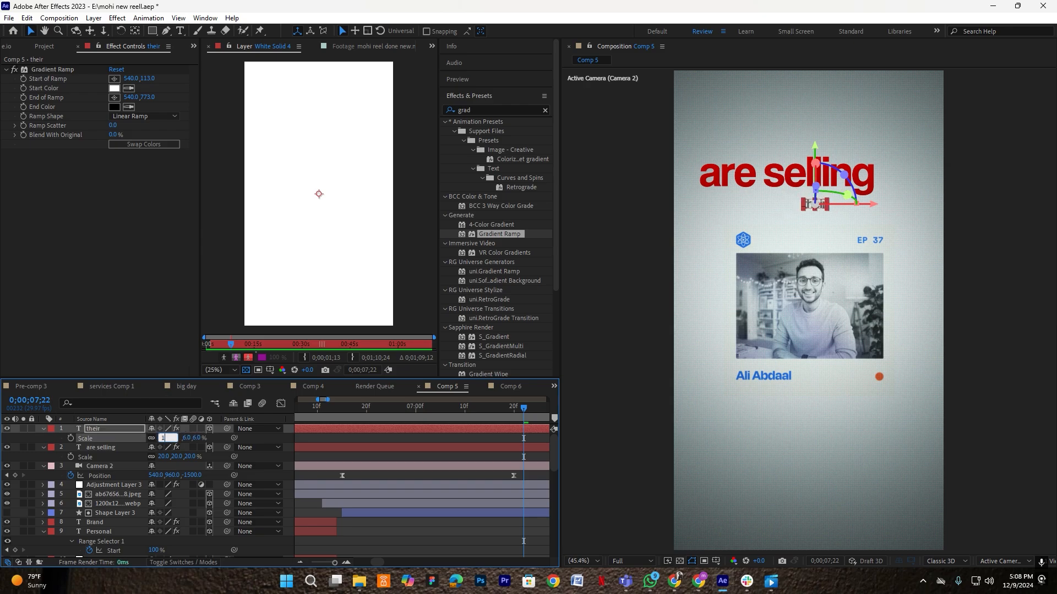
pyautogui.write('16.0,16.0,16.0')
pyautogui.press('Return')
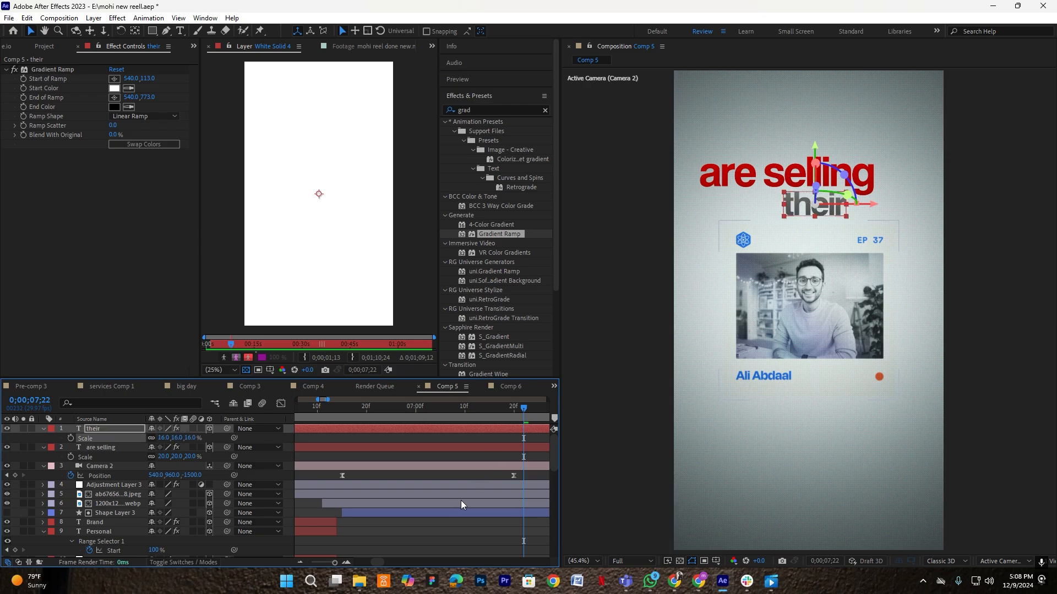
pyautogui.click(450, 504)
pyautogui.click(102, 448)
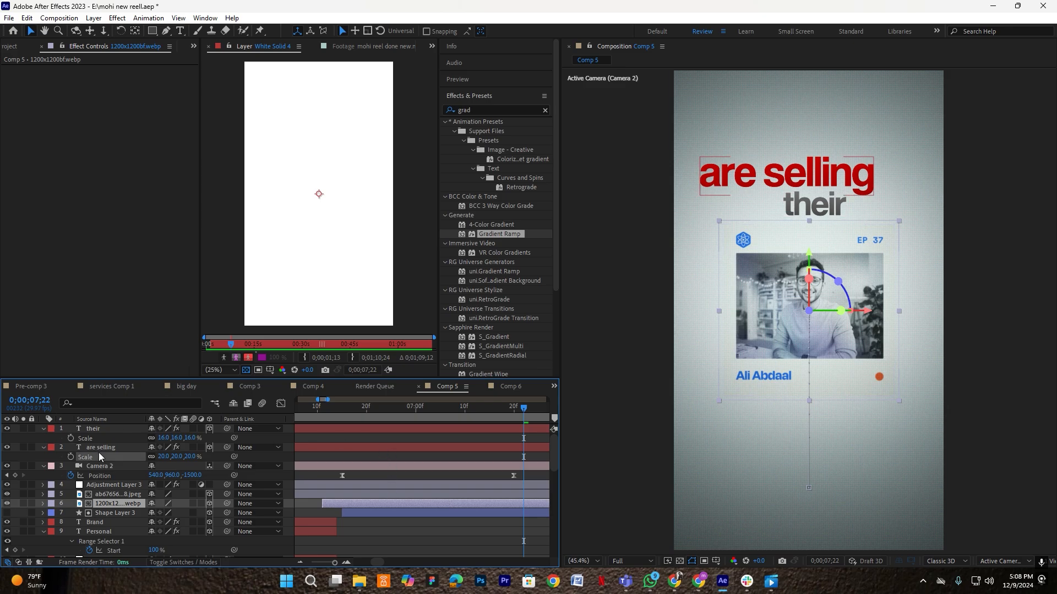
pyautogui.click(433, 435)
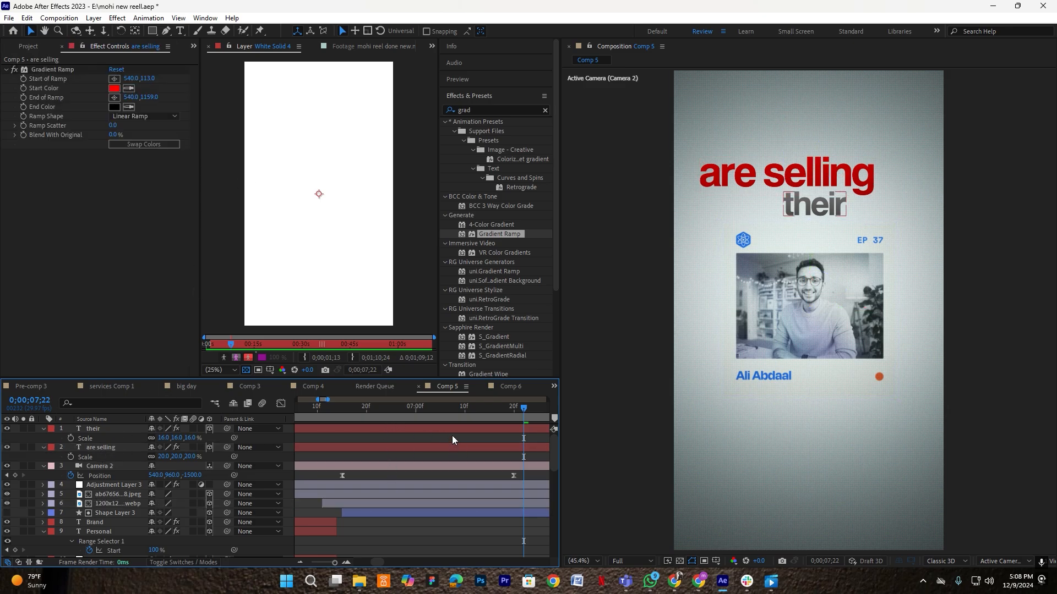
pyautogui.click(105, 449)
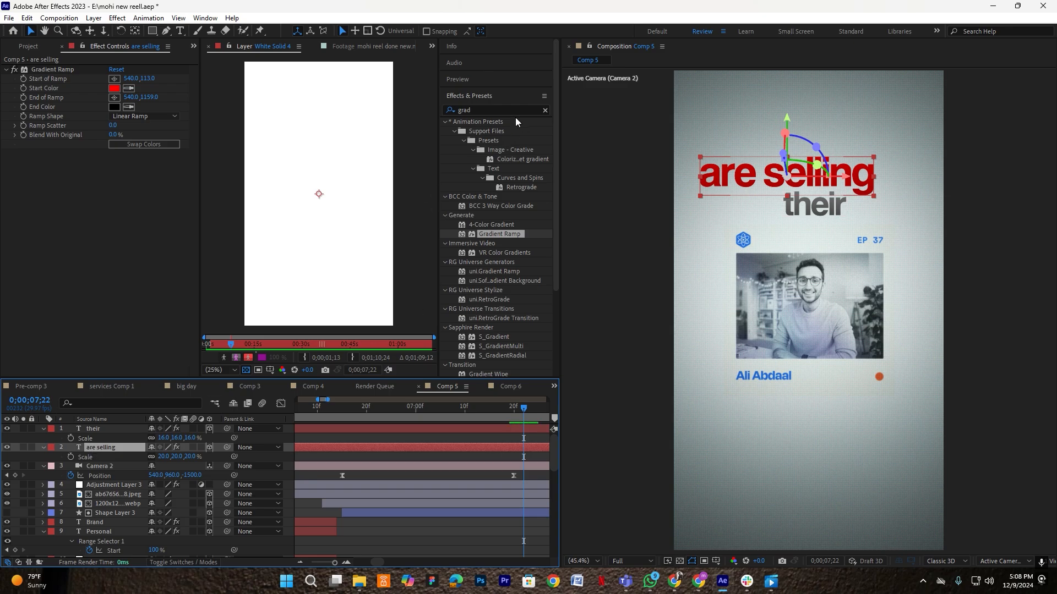
# - Apply the Fade Up Words preset to 'are selling' and move its end Start keyframe earlier
pyautogui.click(484, 110)
pyautogui.write('fade ')
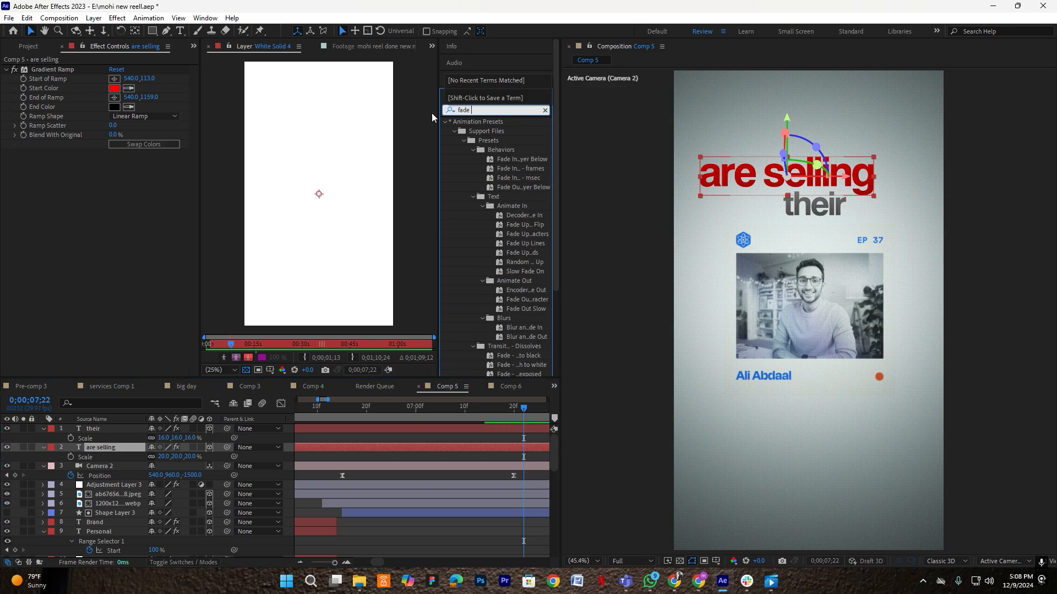
pyautogui.write('up')
pyautogui.moveTo(524, 197); pyautogui.dragTo(428, 449)
pyautogui.click(511, 445)
pyautogui.press('u')
pyautogui.scroll(-1, 469, 461)
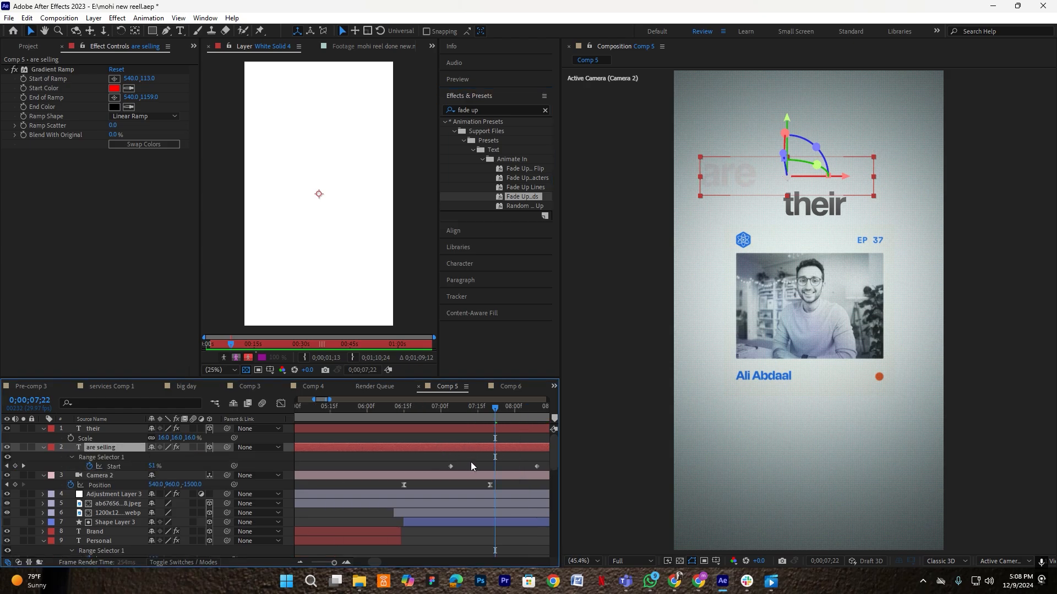
pyautogui.moveTo(536, 466); pyautogui.dragTo(507, 467)
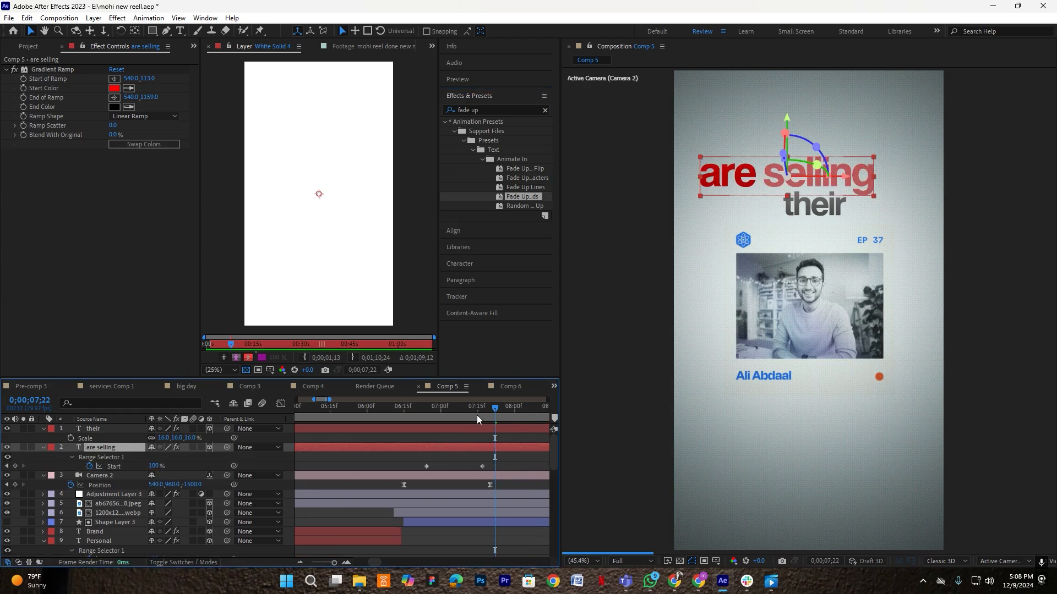
# - Preview the word reveal, nudging its end keyframe earlier until it finishes sooner
pyautogui.moveTo(477, 420); pyautogui.dragTo(354, 409)
pyautogui.moveTo(432, 448); pyautogui.dragTo(447, 448)
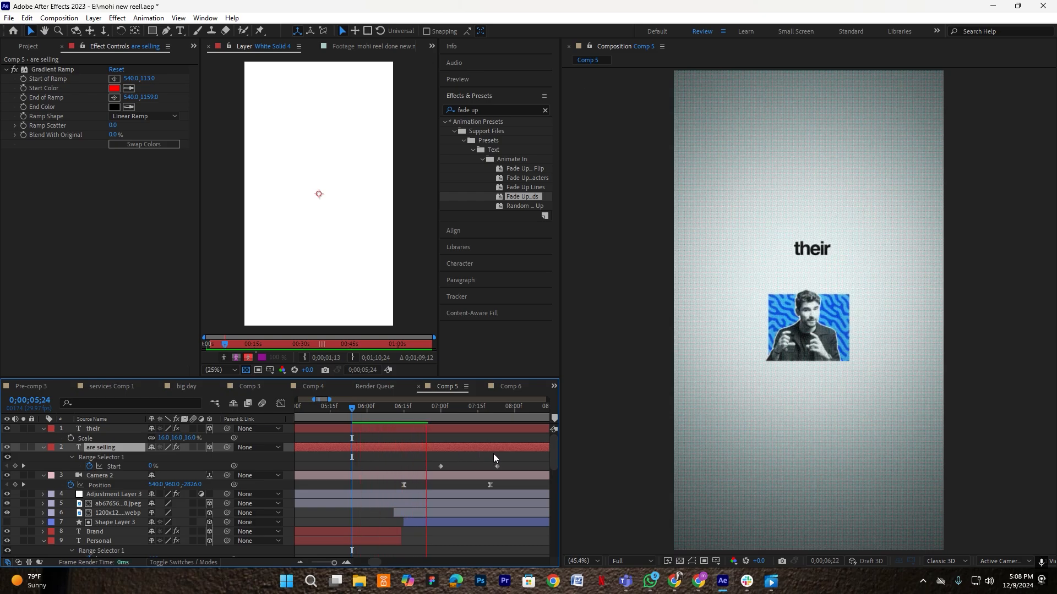
pyautogui.press('space')
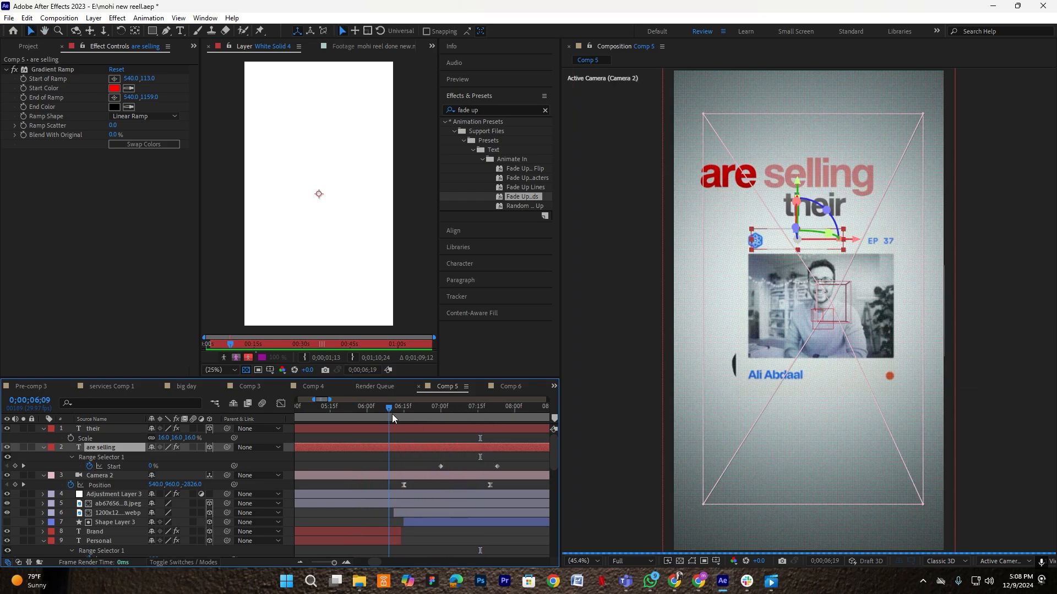
pyautogui.click(388, 412)
pyautogui.moveTo(497, 466); pyautogui.dragTo(487, 466)
pyautogui.press('space')
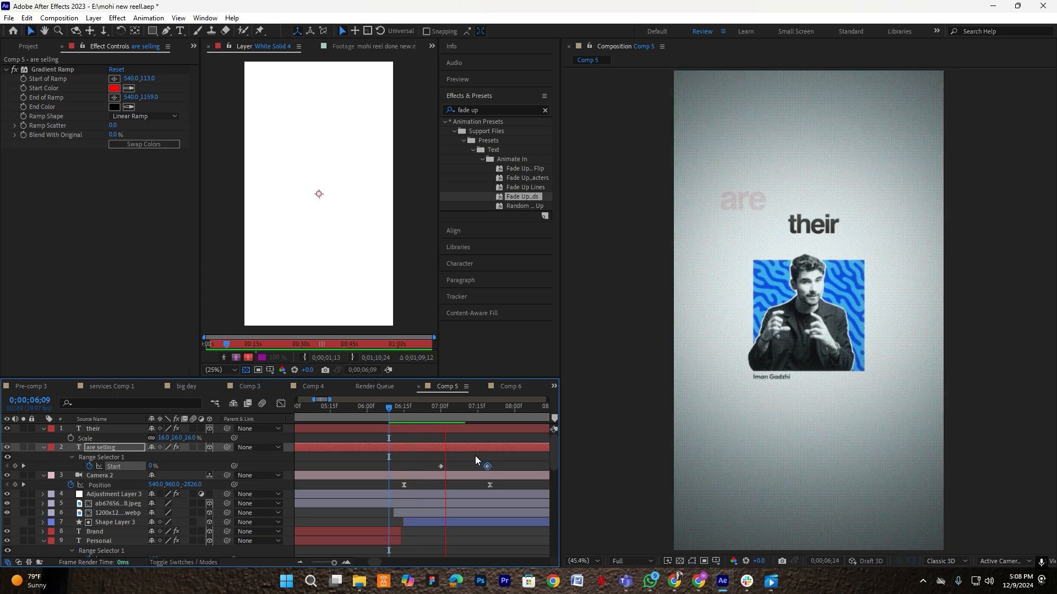
pyautogui.press('space')
pyautogui.click(392, 411)
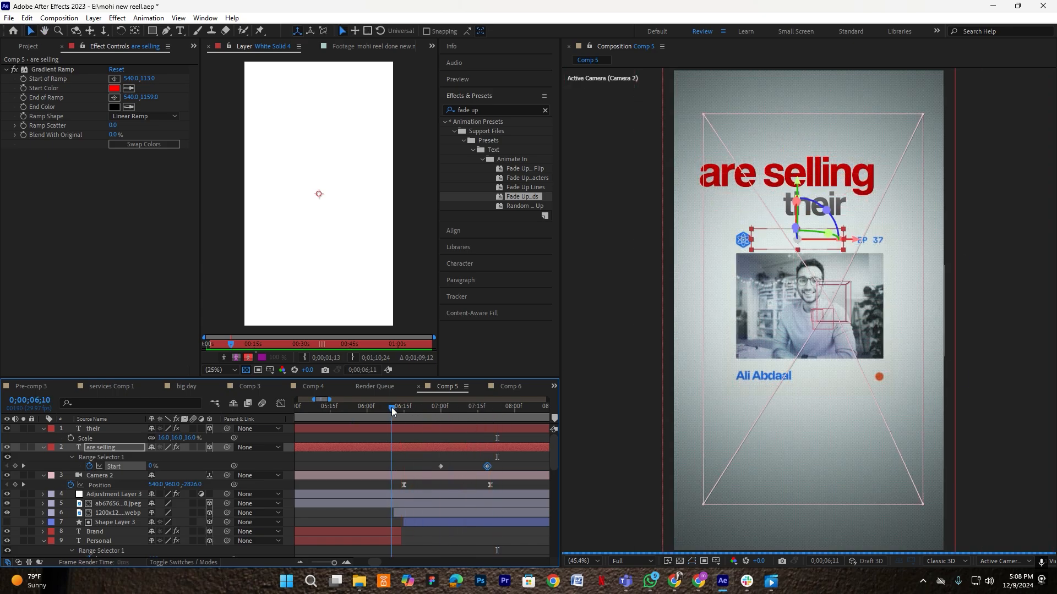
pyautogui.press('space')
pyautogui.press('space')
pyautogui.moveTo(488, 466); pyautogui.dragTo(480, 467)
pyautogui.click(501, 460)
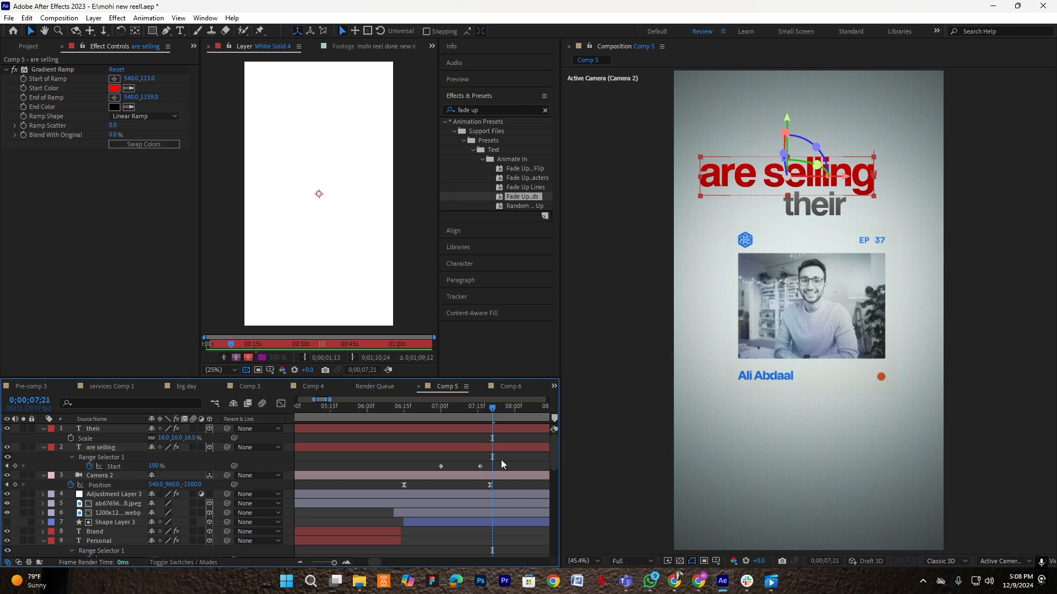
pyautogui.click(465, 448)
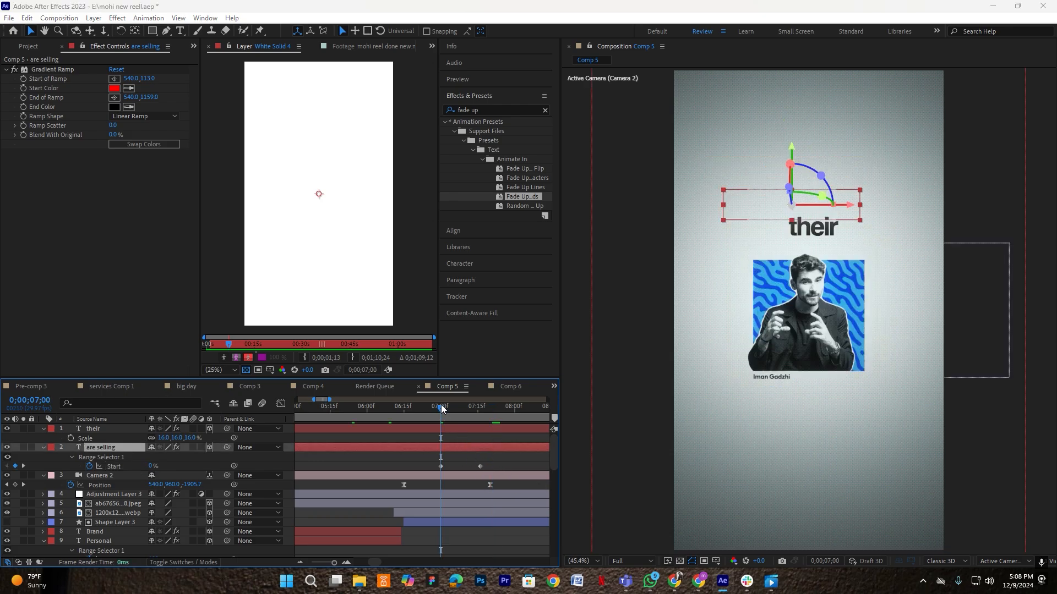
pyautogui.hotkey('ctrl', 'space')
# - Add Gaussian Blur to 'are selling' with a Blurriness 30 keyframe at 07:00
pyautogui.write('gau')
pyautogui.click(428, 444)
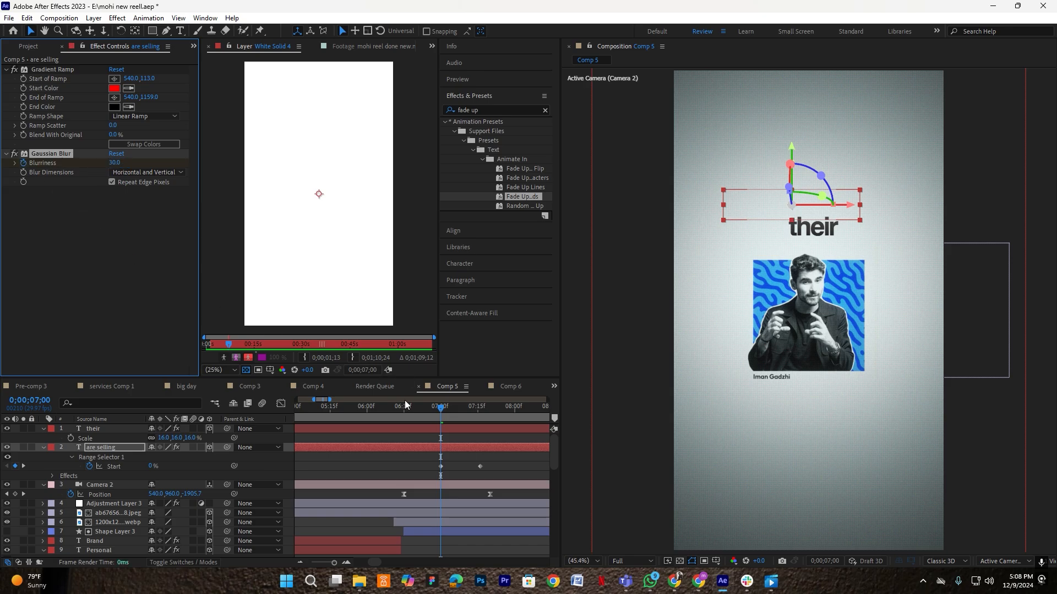
pyautogui.press('u')
pyautogui.press('u')
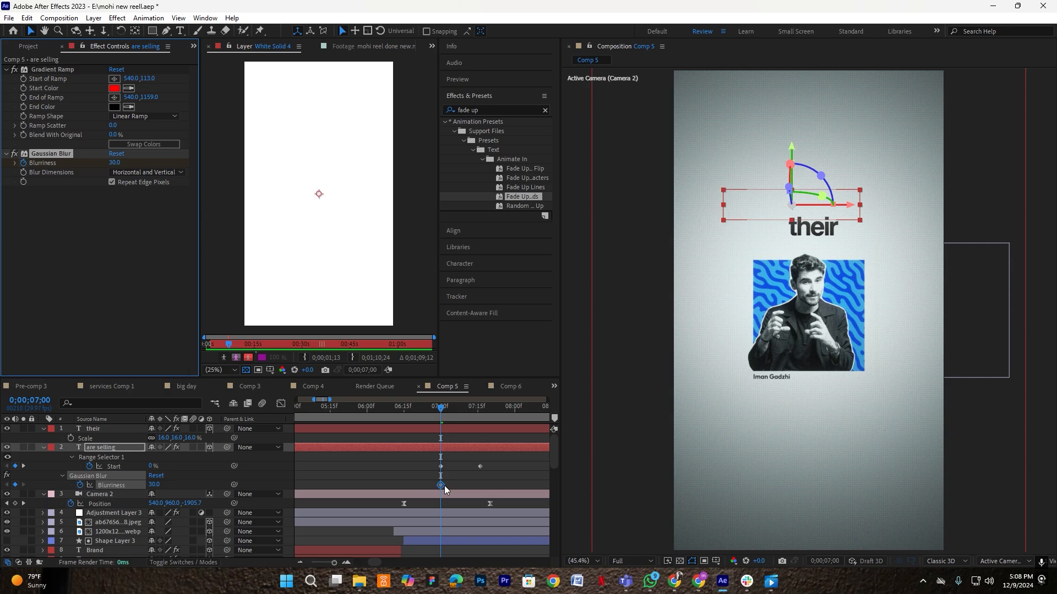
pyautogui.scroll(1, 444, 488)
pyautogui.moveTo(435, 486); pyautogui.dragTo(514, 483)
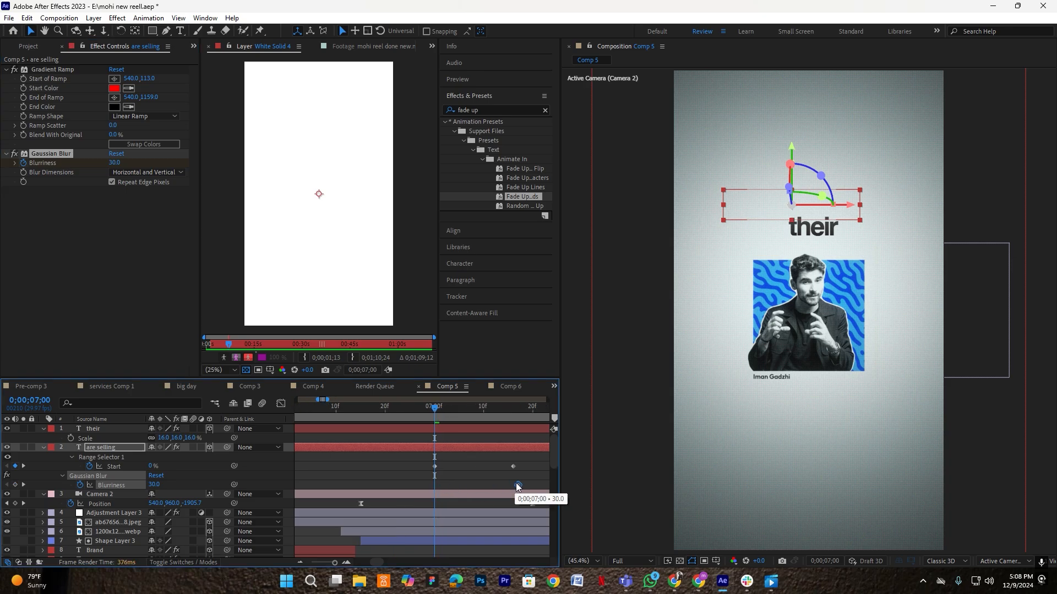
pyautogui.click(436, 467)
pyautogui.moveTo(517, 485); pyautogui.dragTo(435, 493)
# - Keyframe Blurriness 0 at 07:16, then push that sharp keyframe slightly later
pyautogui.click(513, 402)
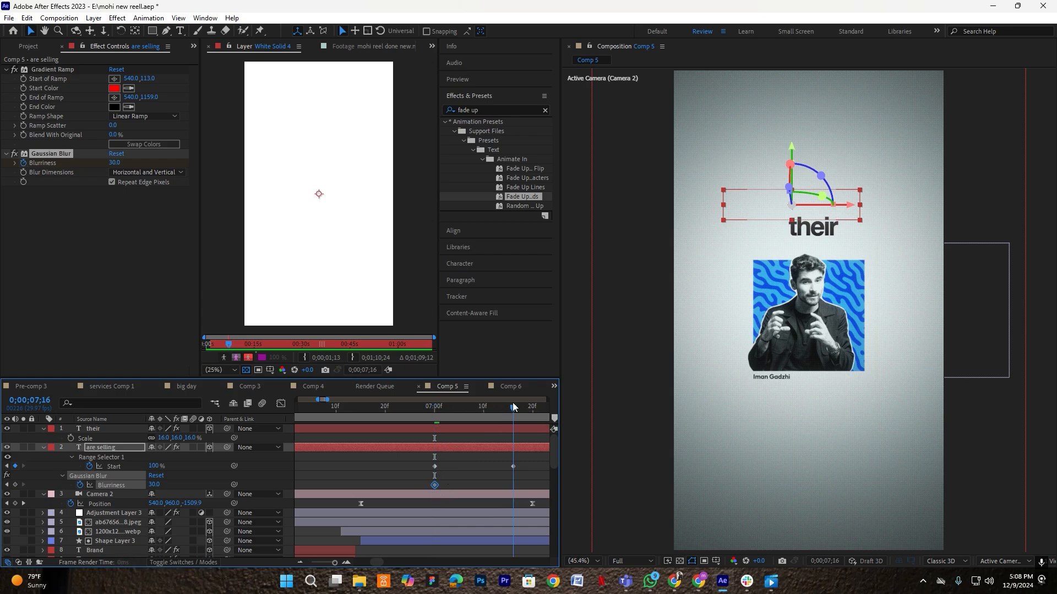
pyautogui.click(524, 445)
pyautogui.click(113, 164)
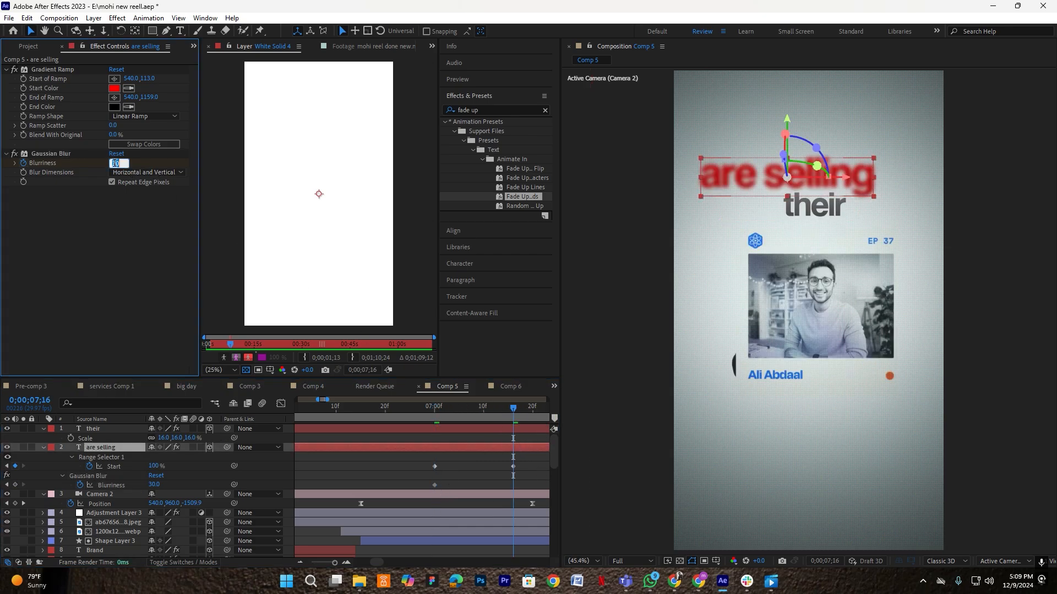
pyautogui.write('0')
pyautogui.press('Return')
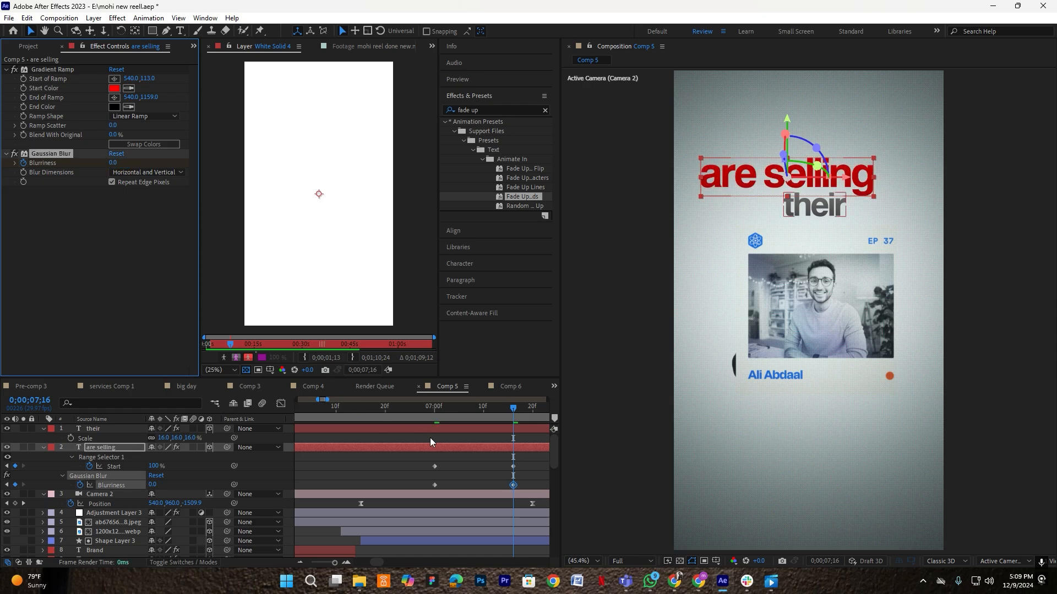
pyautogui.moveTo(533, 484); pyautogui.dragTo(408, 487)
pyautogui.click(521, 482)
pyautogui.moveTo(513, 485); pyautogui.dragTo(529, 484)
# - Preview the blurred fade-up, then select both Blurriness keyframes and the 'their' layer
pyautogui.moveTo(513, 408); pyautogui.dragTo(355, 411)
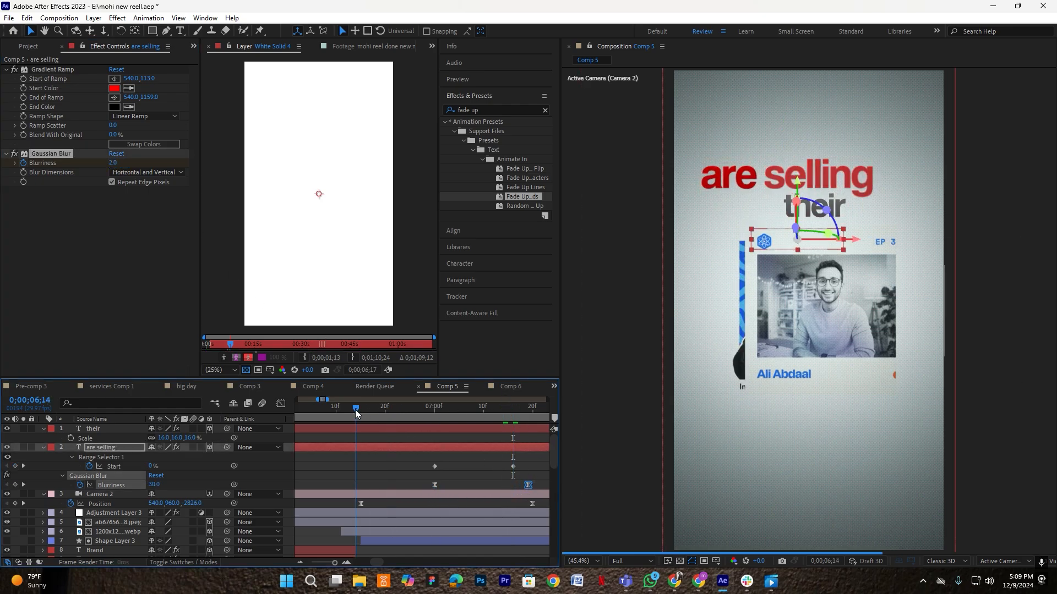
pyautogui.press('space')
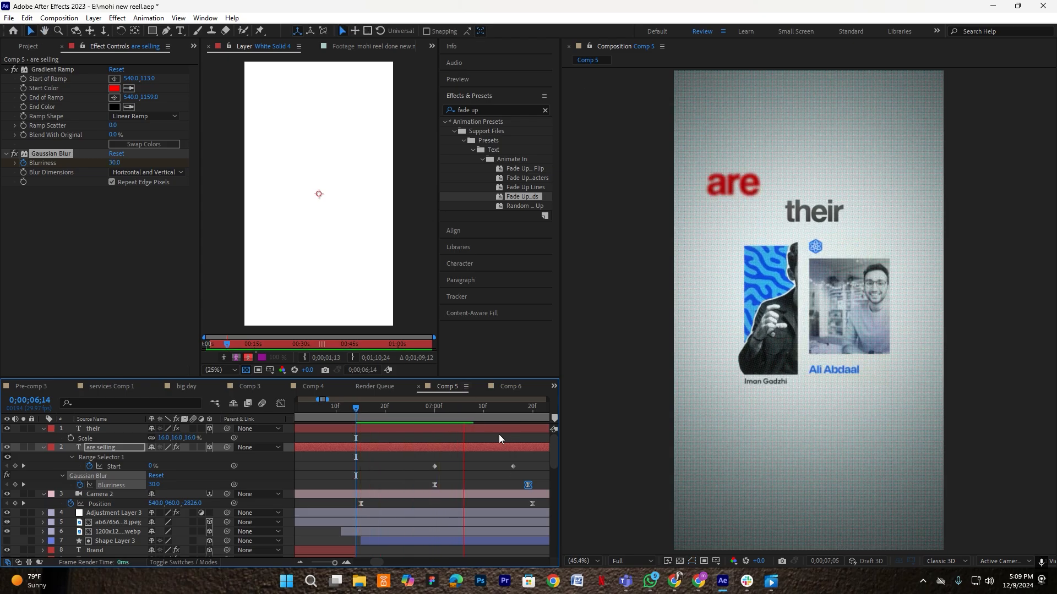
pyautogui.press('space')
pyautogui.scroll(-1, 500, 440)
pyautogui.moveTo(501, 408); pyautogui.dragTo(422, 409)
pyautogui.press('space')
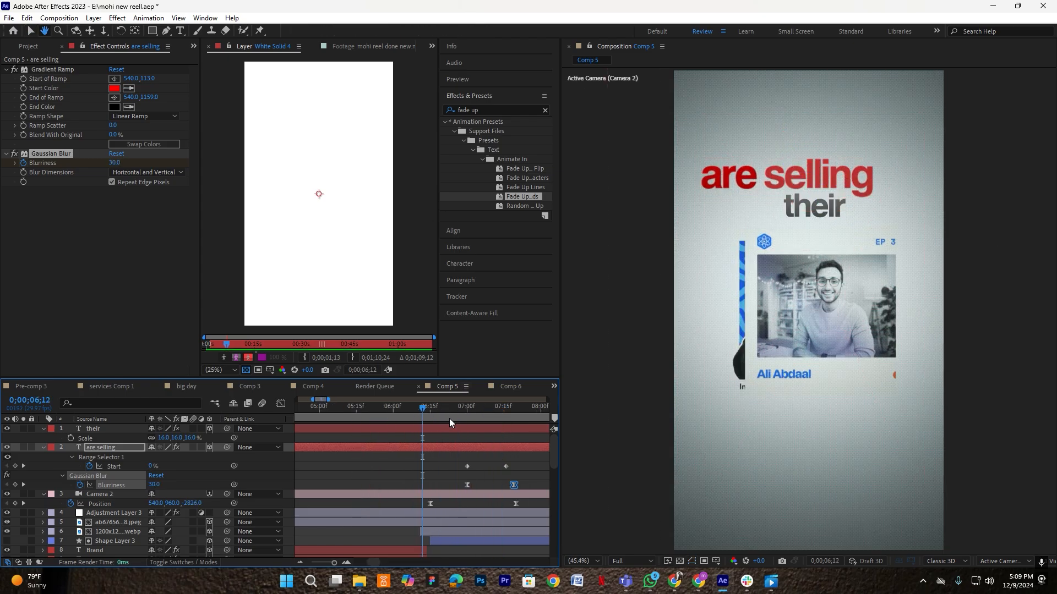
pyautogui.press('space')
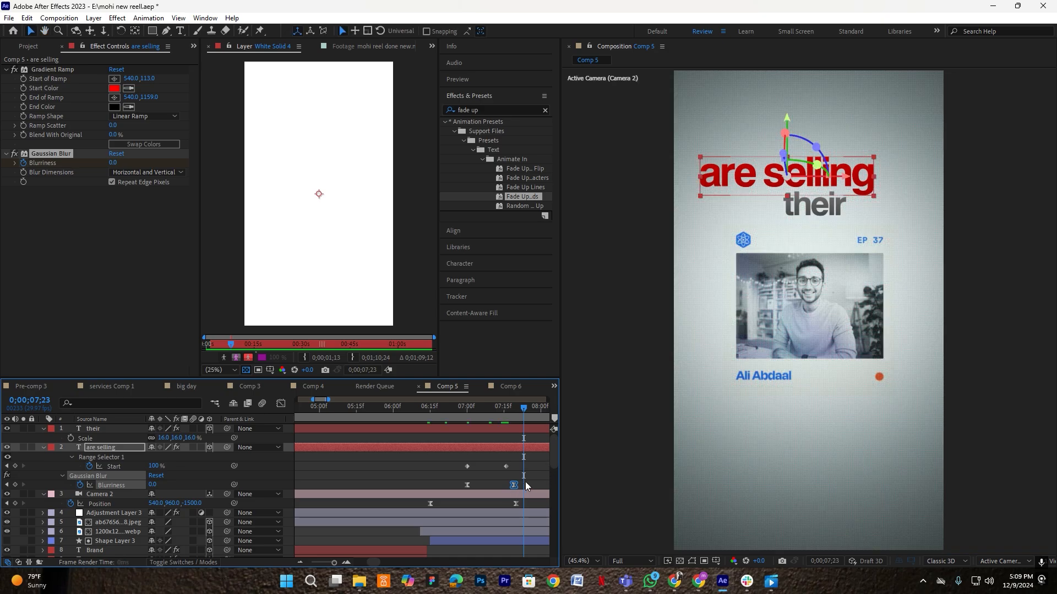
pyautogui.keyDown('shift'); pyautogui.click(467, 485); pyautogui.keyUp('shift')
pyautogui.click(517, 428)
pyautogui.moveTo(517, 412); pyautogui.dragTo(506, 417)
# - Apply the Fade Up Words preset to 'their' and shift its Start keyframes 5 frames earlier
pyautogui.hotkey('ctrl', 'space')
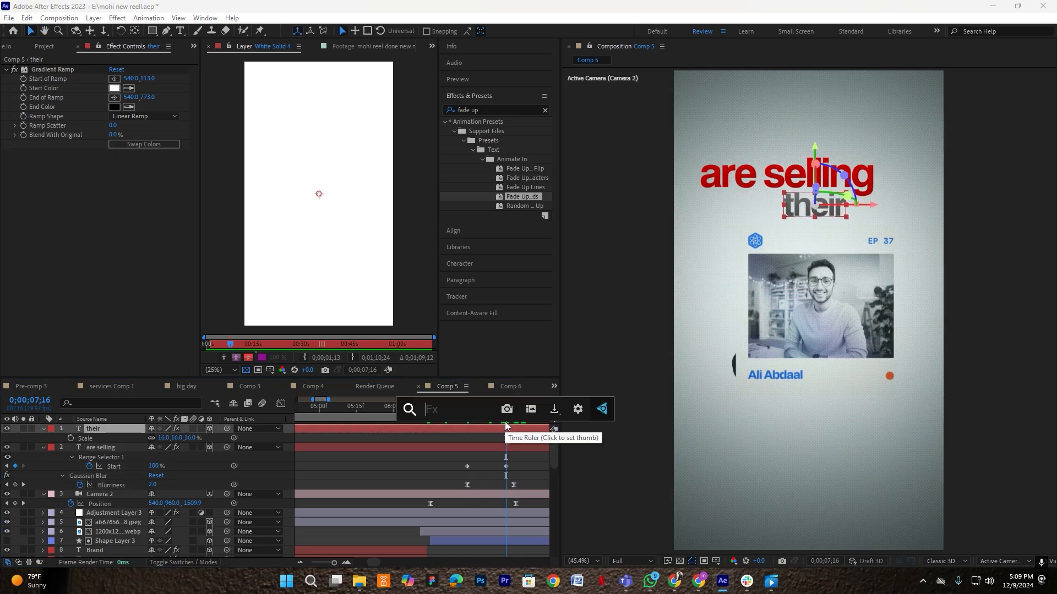
pyautogui.write('fade up')
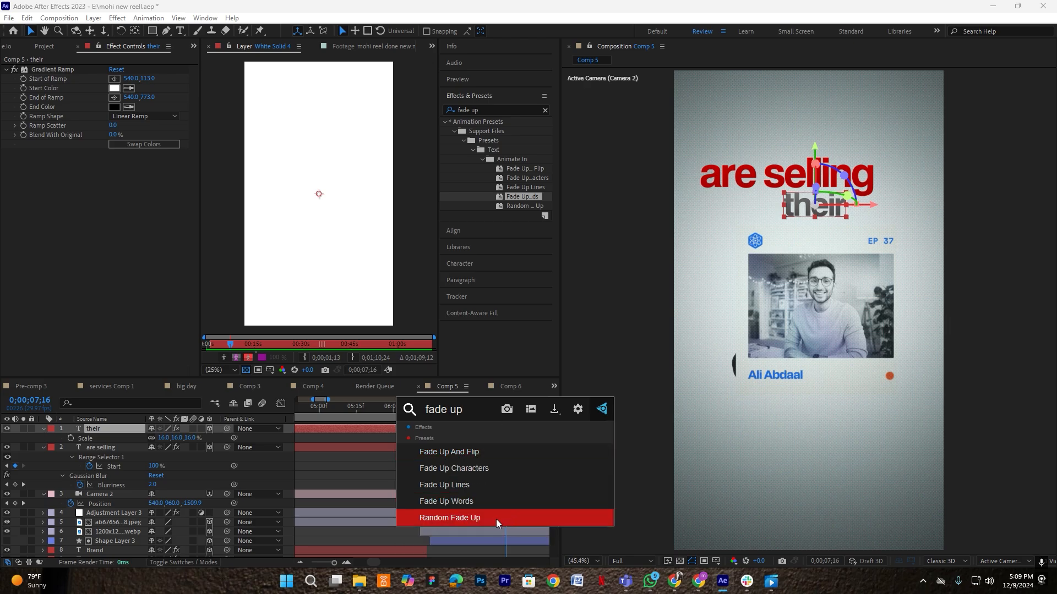
pyautogui.click(474, 502)
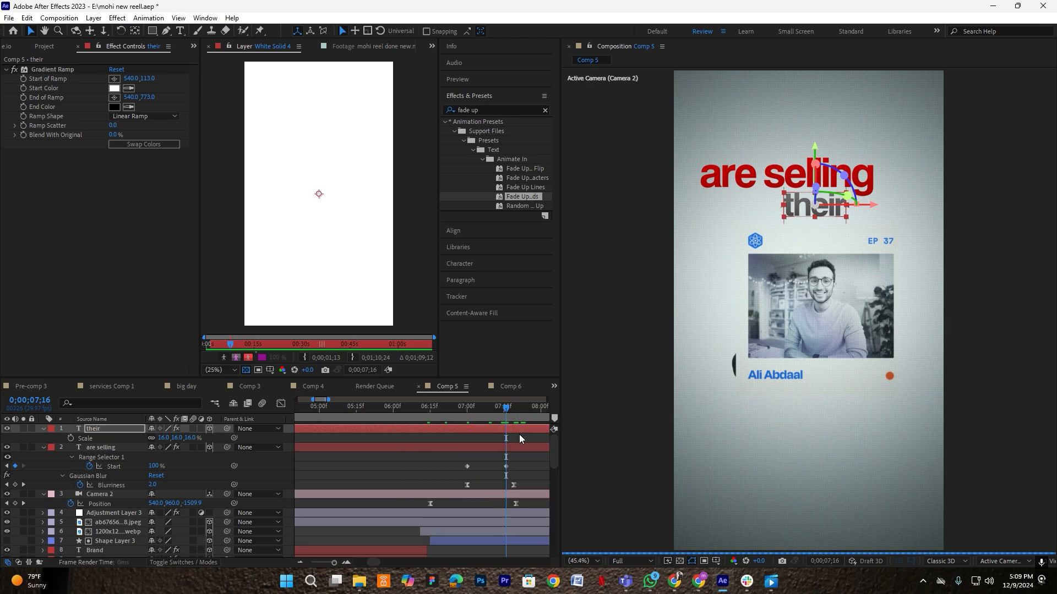
pyautogui.press('u')
pyautogui.scroll(-3, 499, 445)
pyautogui.click(510, 448)
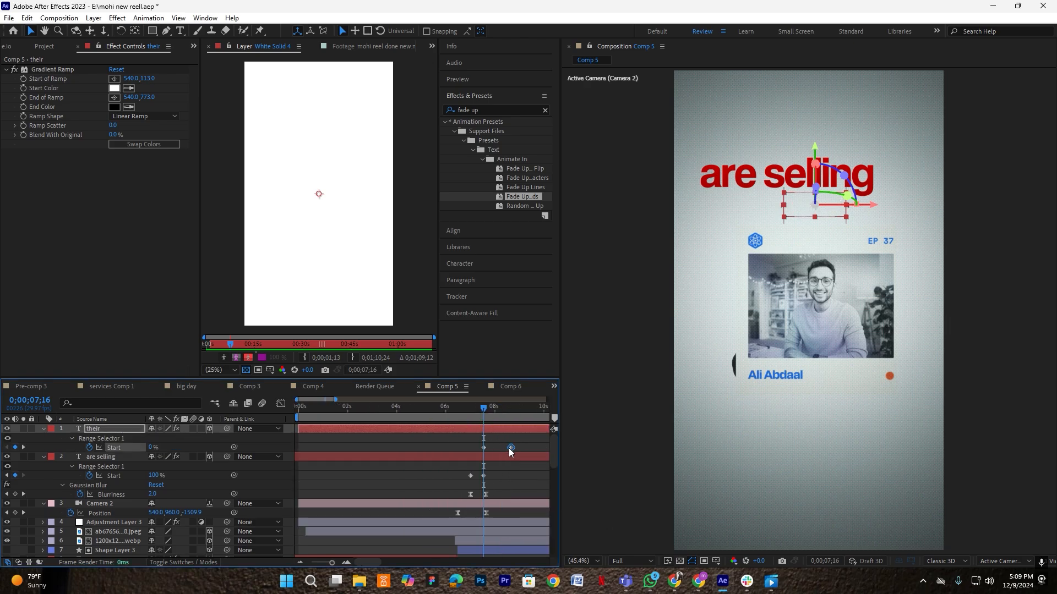
pyautogui.scroll(5, 491, 450)
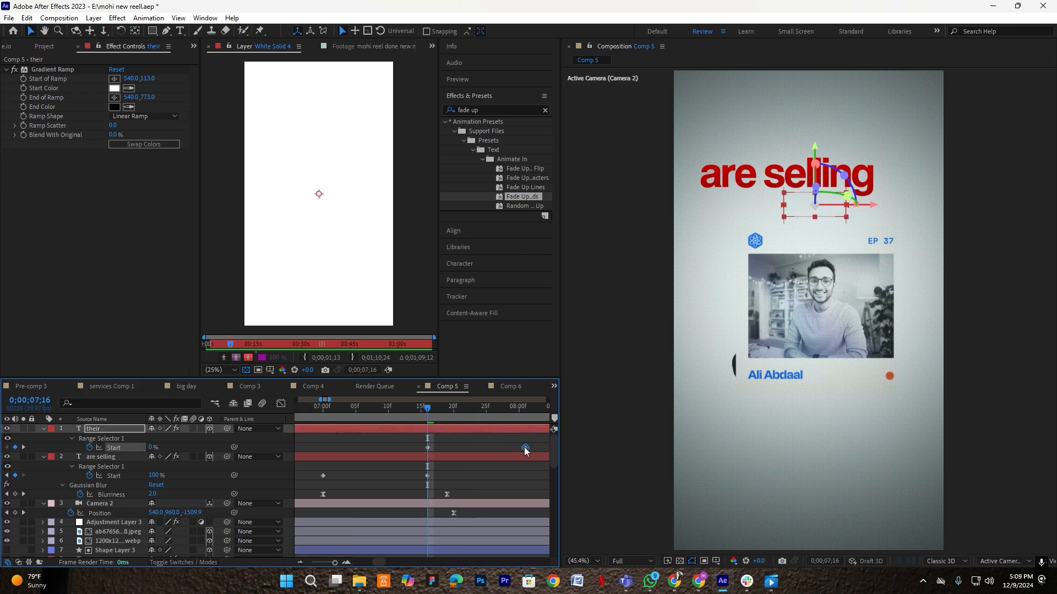
pyautogui.moveTo(479, 428); pyautogui.dragTo(393, 412)
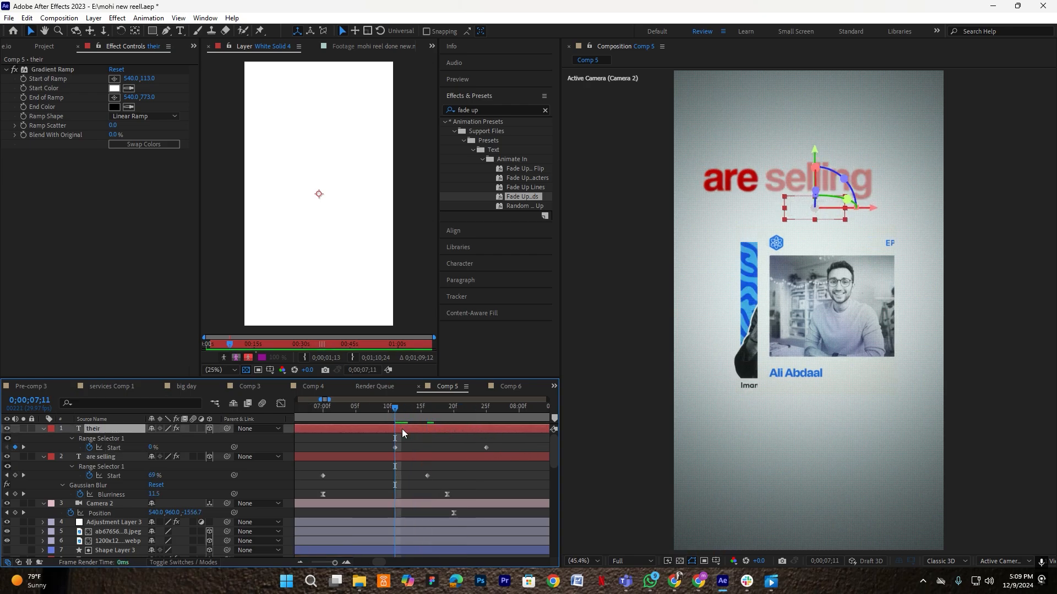
# - Paste the Gaussian Blur keyframes onto 'their' and preview both staggered reveals from 06;22
pyautogui.hotkey('ctrl', 'v')
pyautogui.press('u')
pyautogui.click(417, 448)
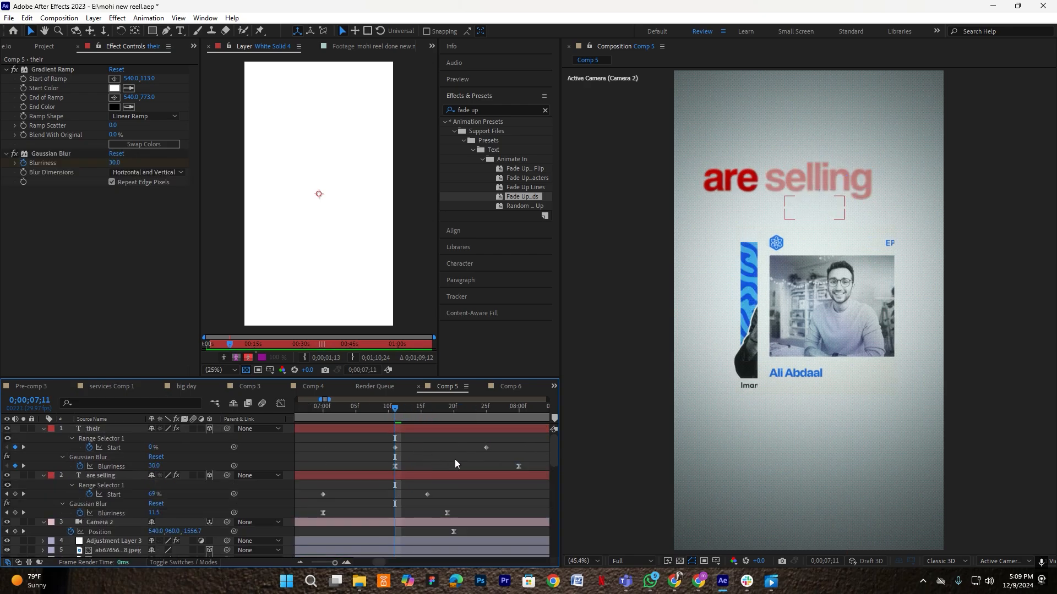
pyautogui.scroll(-2, 439, 462)
pyautogui.click(354, 418)
pyautogui.press('space')
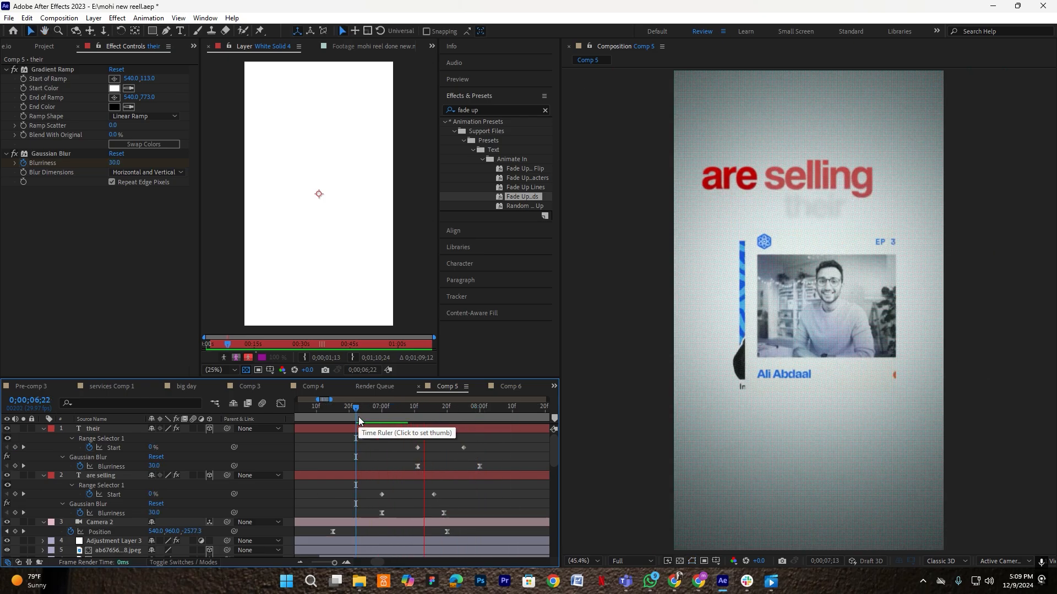
pyautogui.press('space')
pyautogui.press('space')
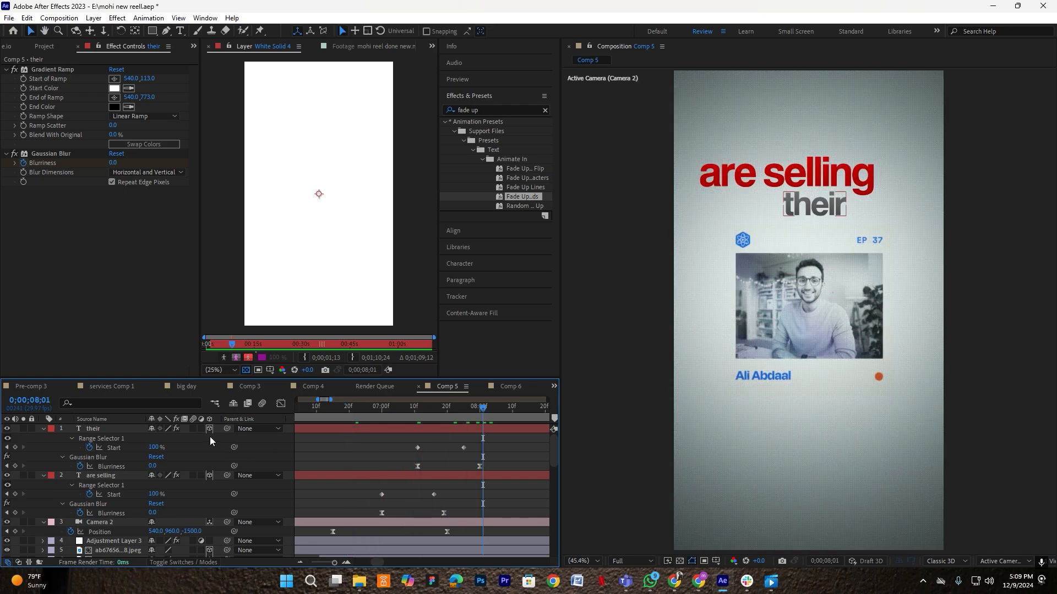
pyautogui.click(44, 429)
# - Move Camera 2 to the top of the stack and parent it to a new Null 7
pyautogui.click(44, 439)
pyautogui.moveTo(94, 447); pyautogui.dragTo(93, 426)
pyautogui.rightClick(285, 434)
pyautogui.moveTo(323, 301)
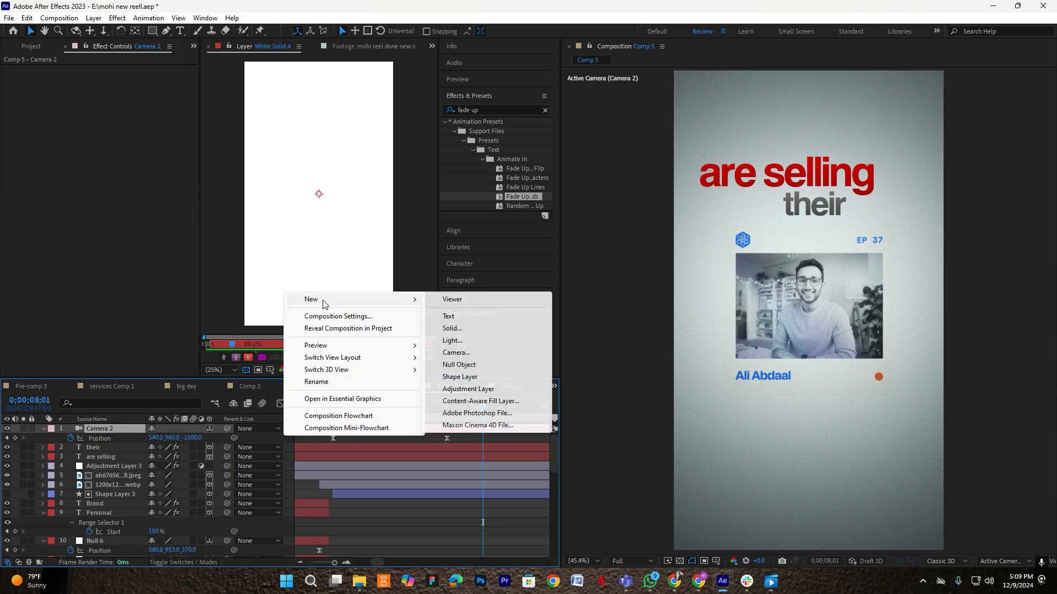
pyautogui.click(479, 368)
pyautogui.moveTo(114, 437); pyautogui.dragTo(116, 429)
# - Keyframe Null 7's Position from 07;24 to 09;00, raising Y to 540,2347 to move the camera
pyautogui.click(131, 428)
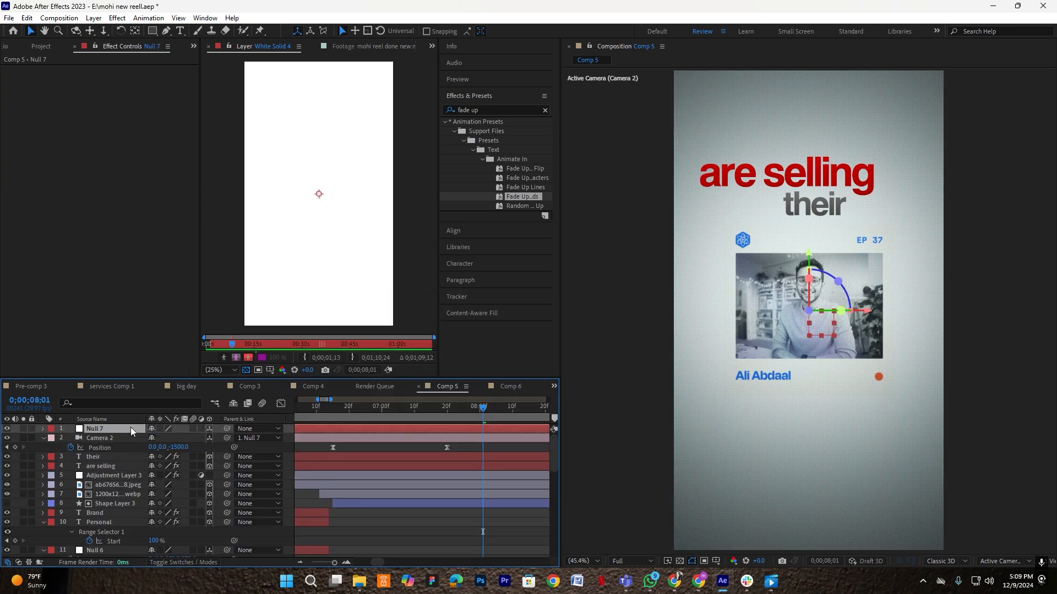
pyautogui.hotkey('alt', 'shift', 'p')
pyautogui.hscroll(2, 470, 432)
pyautogui.press('space')
pyautogui.moveTo(499, 427); pyautogui.dragTo(479, 430)
pyautogui.scroll(-1, 480, 429)
pyautogui.scroll(1, 524, 427)
pyautogui.click(511, 410)
pyautogui.moveTo(175, 441); pyautogui.dragTo(891, 472)
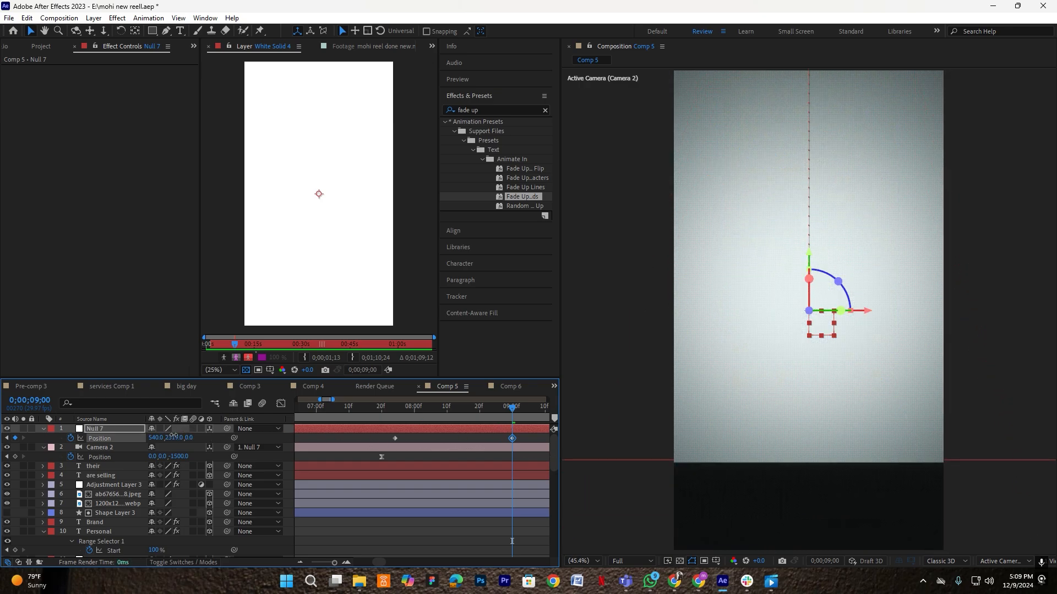
pyautogui.moveTo(174, 435); pyautogui.dragTo(298, 439)
# - Easy-ease both Position keyframes, lengthen the final ease in the speed graph, then select White Solid 4
pyautogui.moveTo(526, 440); pyautogui.dragTo(358, 440)
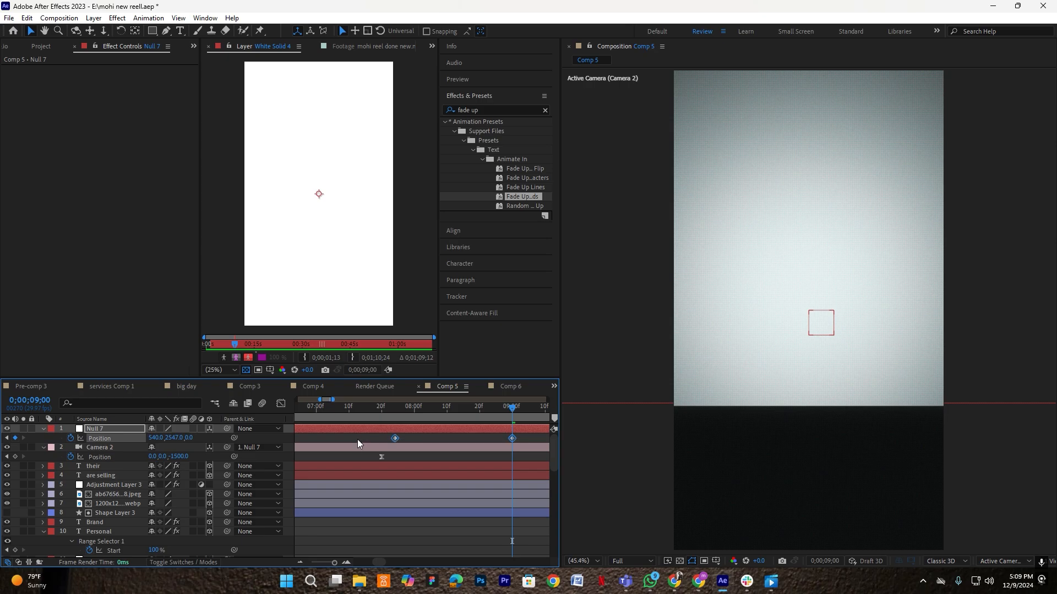
pyautogui.press('F9')
pyautogui.hotkey('shift', 'F3')
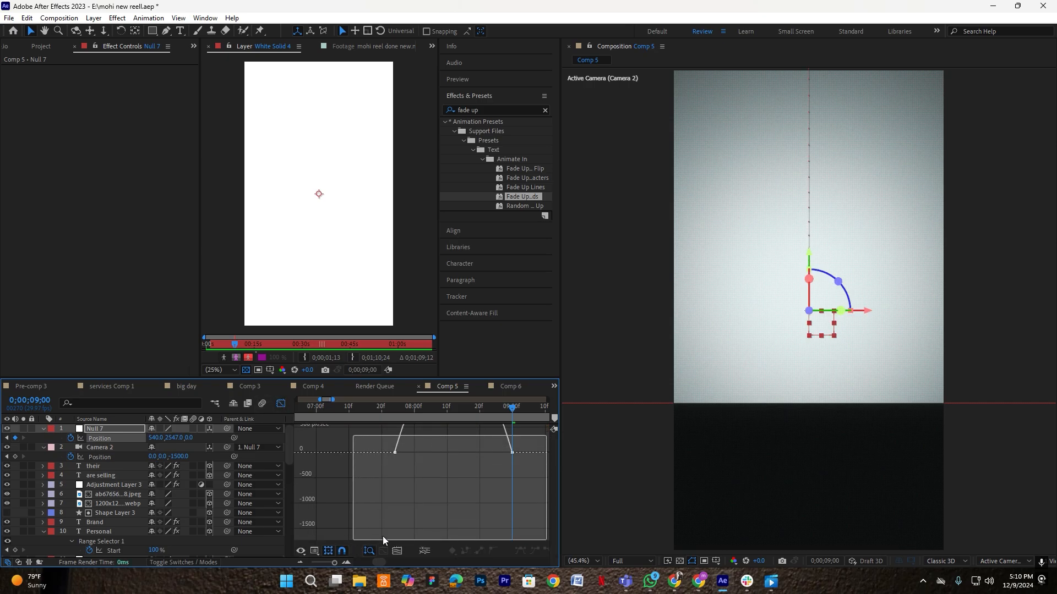
pyautogui.moveTo(488, 528); pyautogui.dragTo(463, 535)
pyautogui.click(281, 404)
pyautogui.click(471, 431)
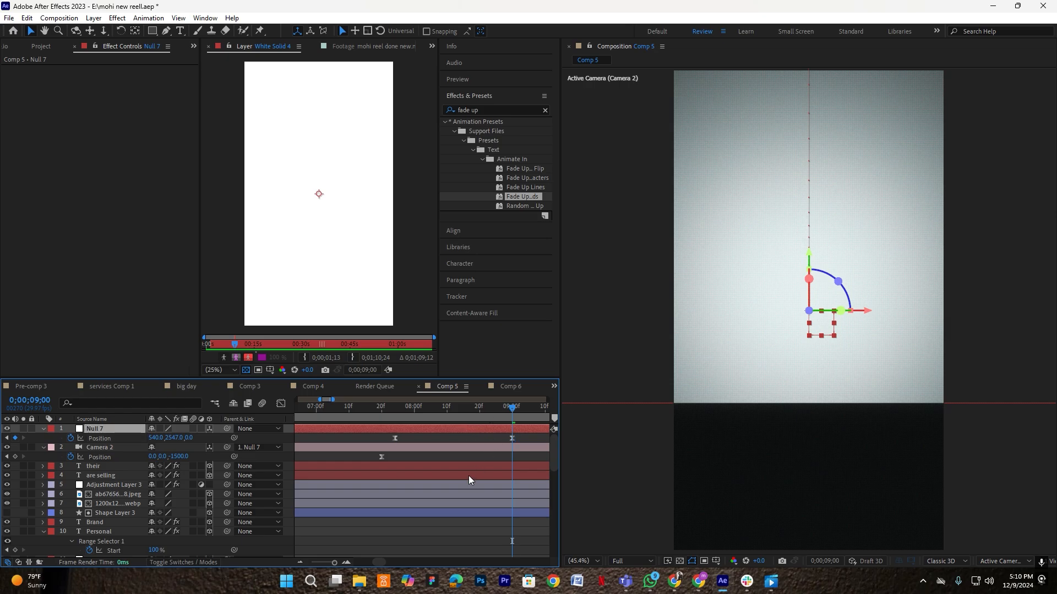
pyautogui.scroll(-10, 124, 508)
pyautogui.click(511, 534)
# - Preview the existing text and photo reveal from around 07;07 and 07;28
pyautogui.press('s')
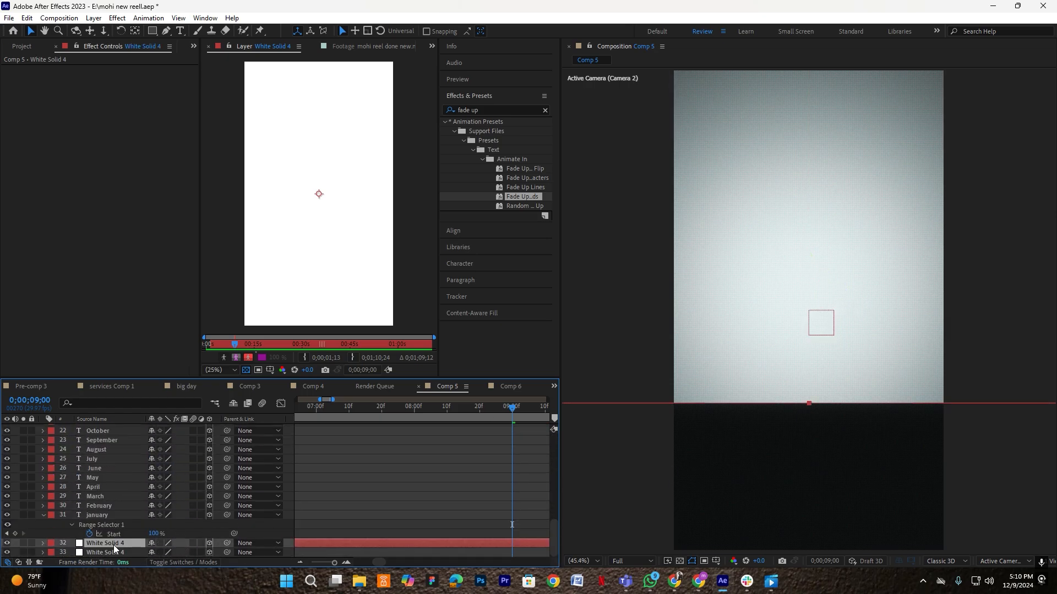
pyautogui.scroll(3, 484, 481)
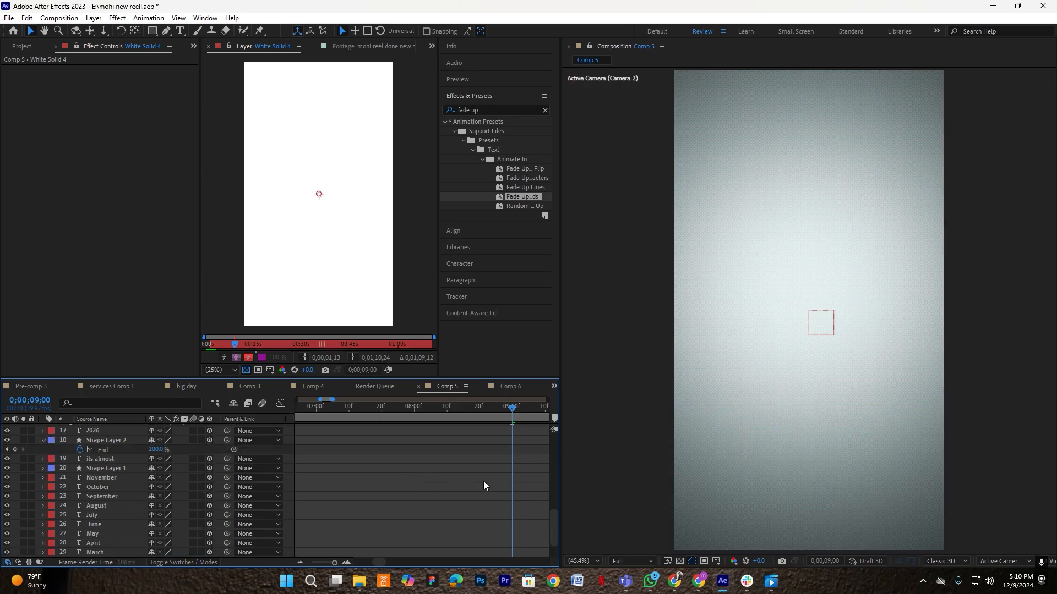
pyautogui.moveTo(553, 505); pyautogui.dragTo(342, 407)
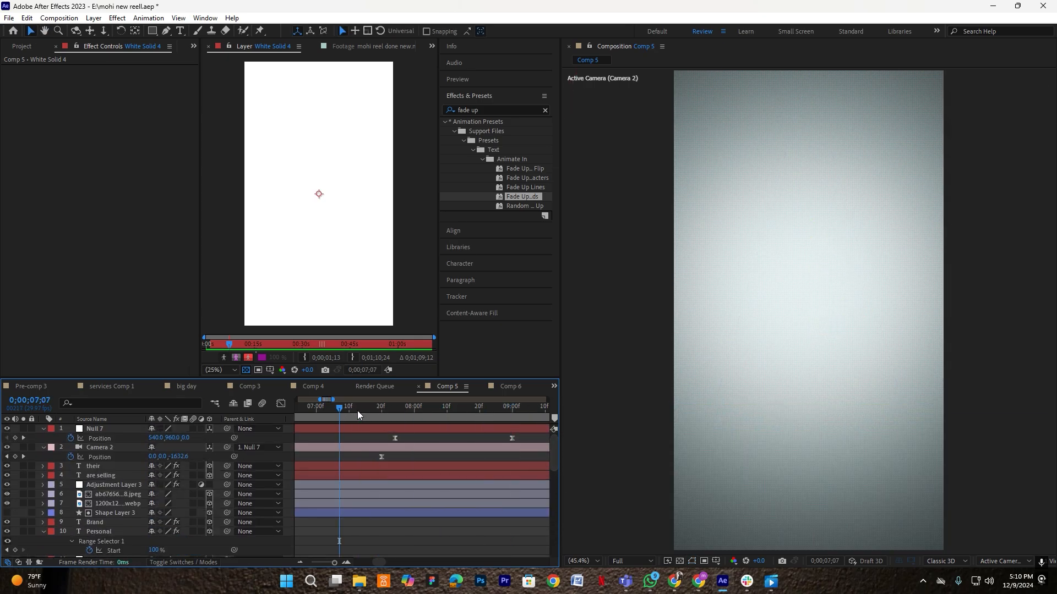
pyautogui.press('space')
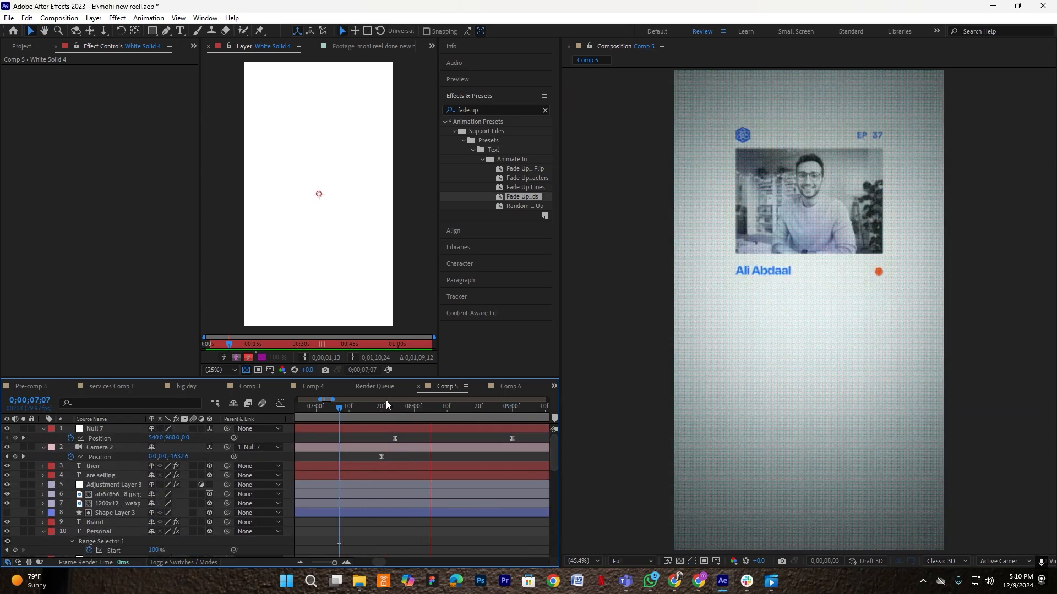
pyautogui.click(329, 417)
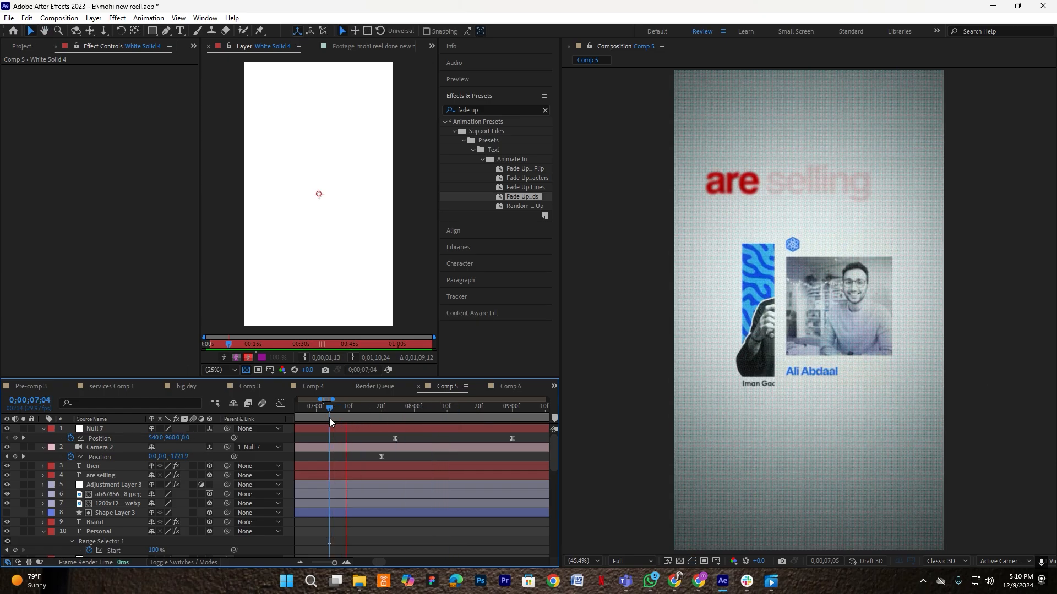
pyautogui.press('space')
pyautogui.click(407, 417)
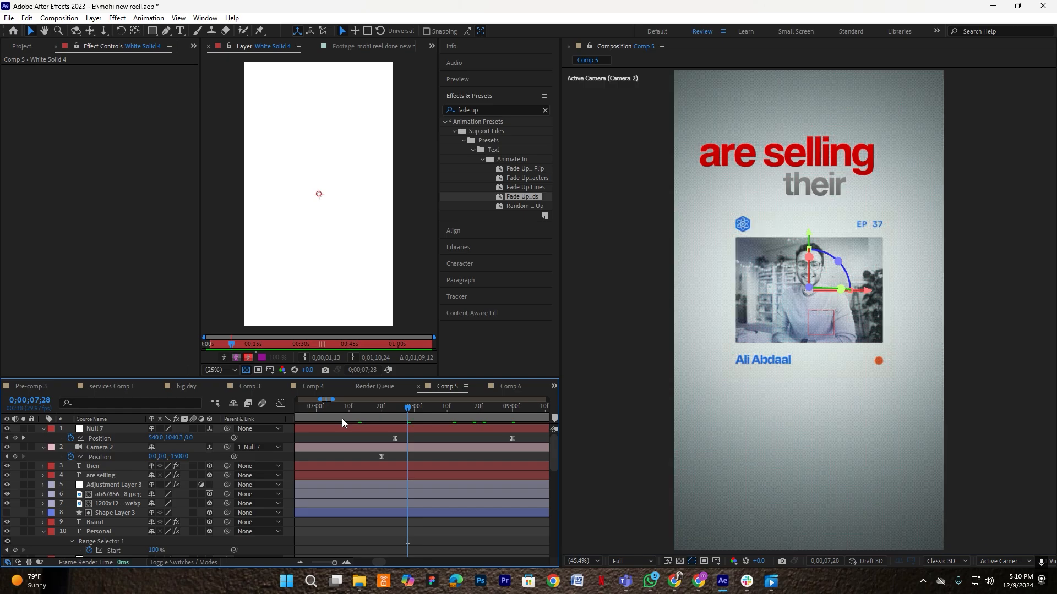
pyautogui.press('space')
pyautogui.press('space')
# - At 09;00, add download (11).jpeg to Comp 5 and scale it to 209%
pyautogui.click(514, 414)
pyautogui.click(22, 47)
pyautogui.moveTo(35, 283); pyautogui.dragTo(227, 507)
pyautogui.press('s')
pyautogui.moveTo(819, 328); pyautogui.dragTo(818, 287)
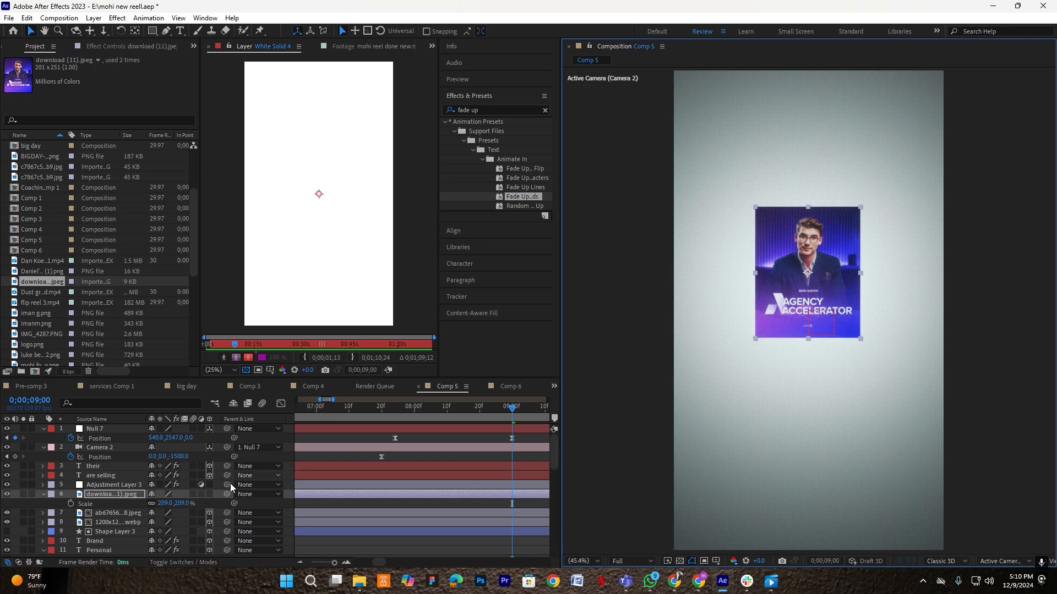
# - Make the Agency Accelerator photo a 3D layer and move it upward
pyautogui.click(209, 495)
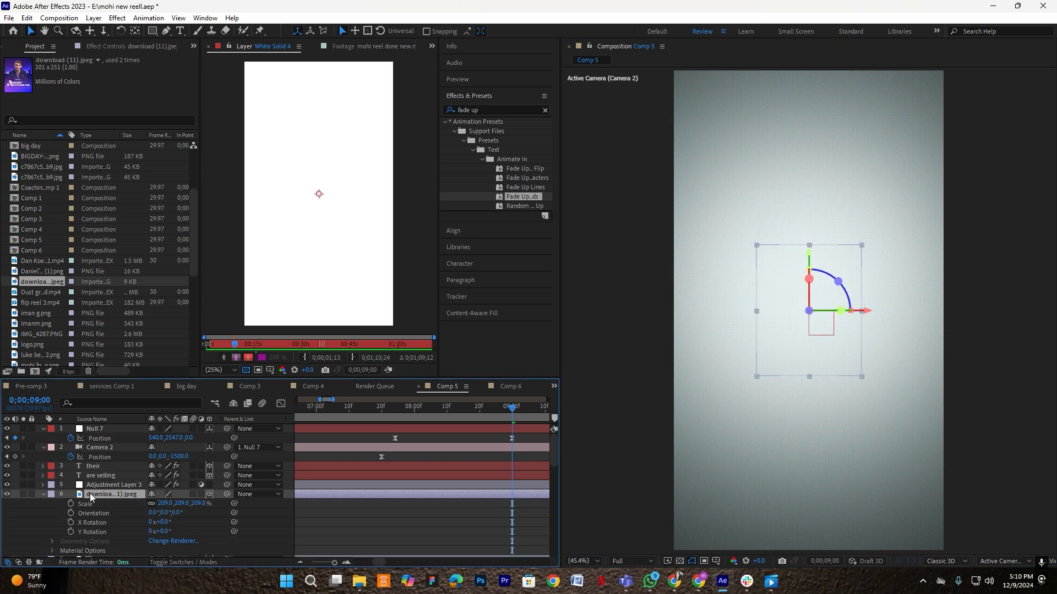
pyautogui.click(44, 494)
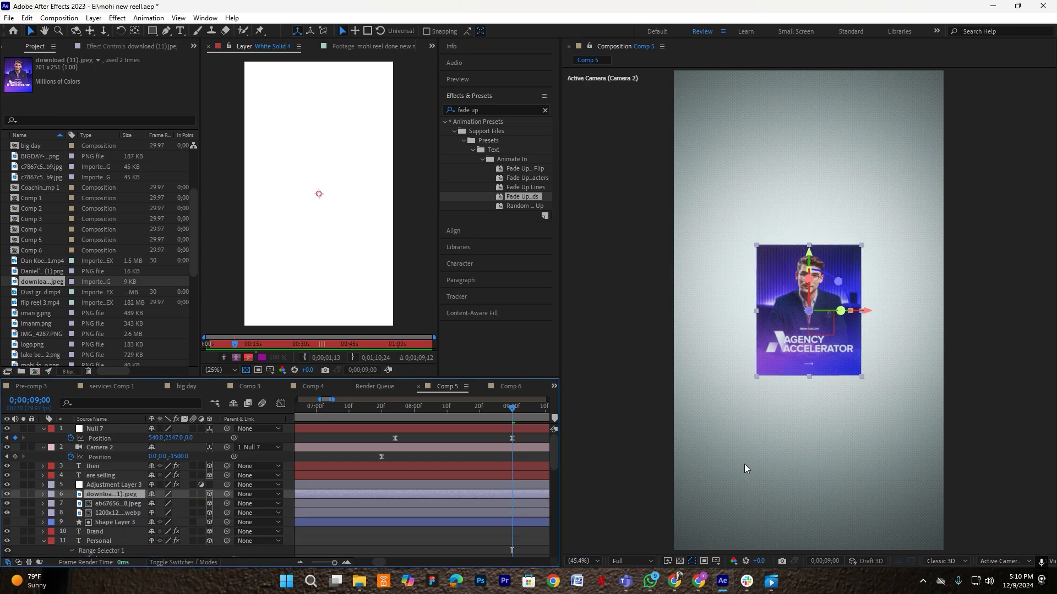
pyautogui.moveTo(808, 258); pyautogui.dragTo(811, 232)
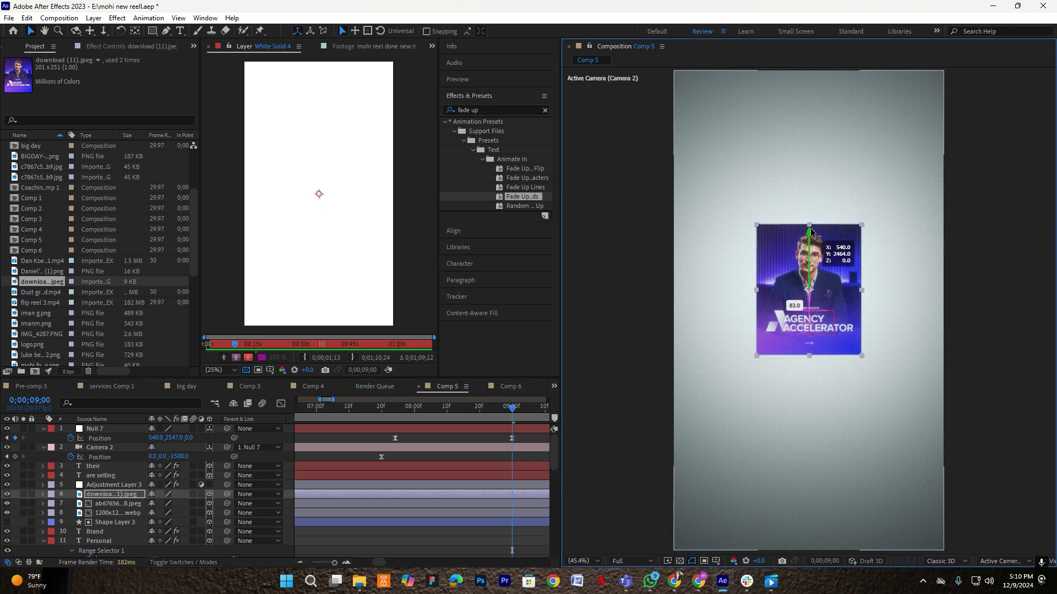
pyautogui.moveTo(811, 231); pyautogui.dragTo(811, 220)
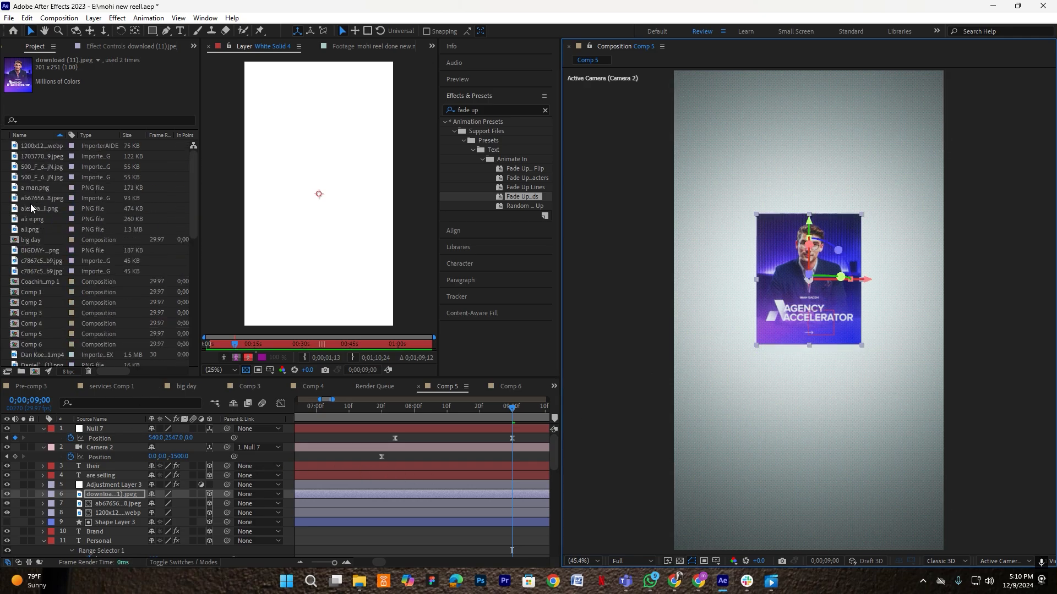
# - Add the bookshelf photo as a 3D layer at 64% scale, placed below the first card
pyautogui.scroll(3, 32, 165)
pyautogui.click(34, 156)
pyautogui.moveTo(34, 154); pyautogui.dragTo(150, 505)
pyautogui.press('s')
pyautogui.click(210, 495)
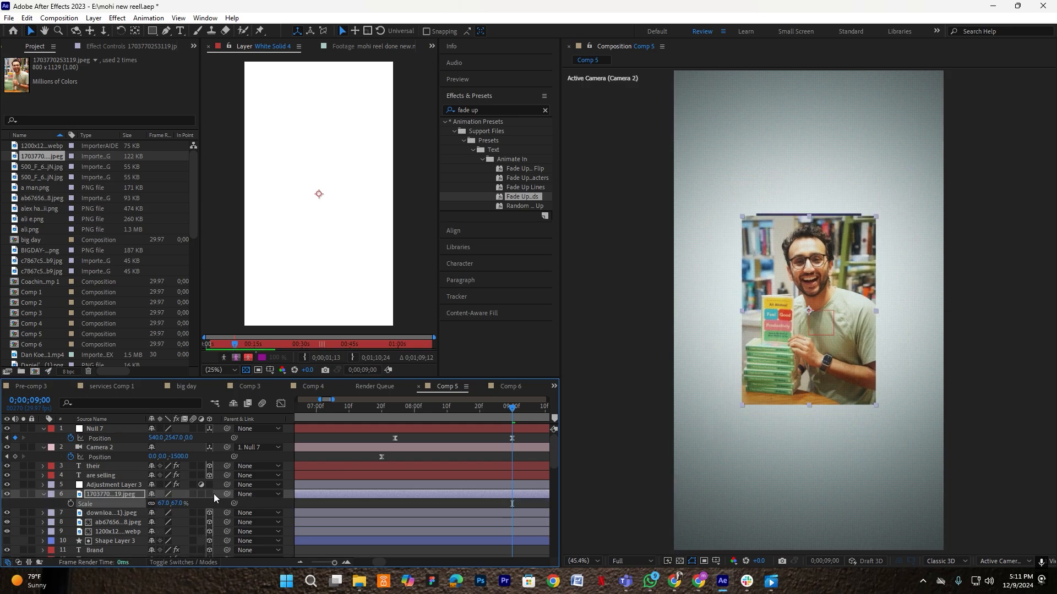
pyautogui.click(40, 494)
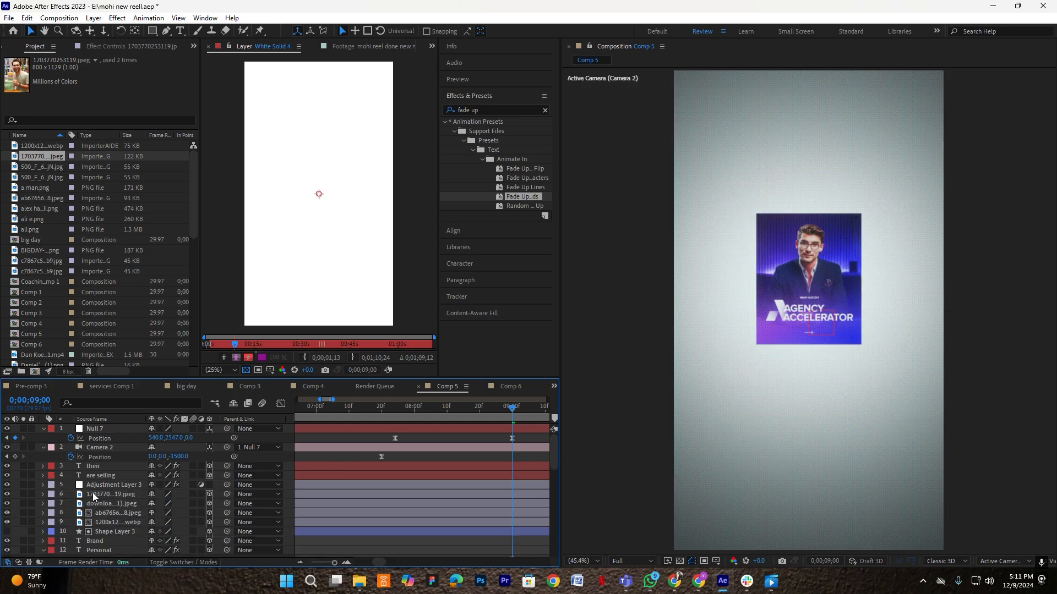
pyautogui.click(97, 497)
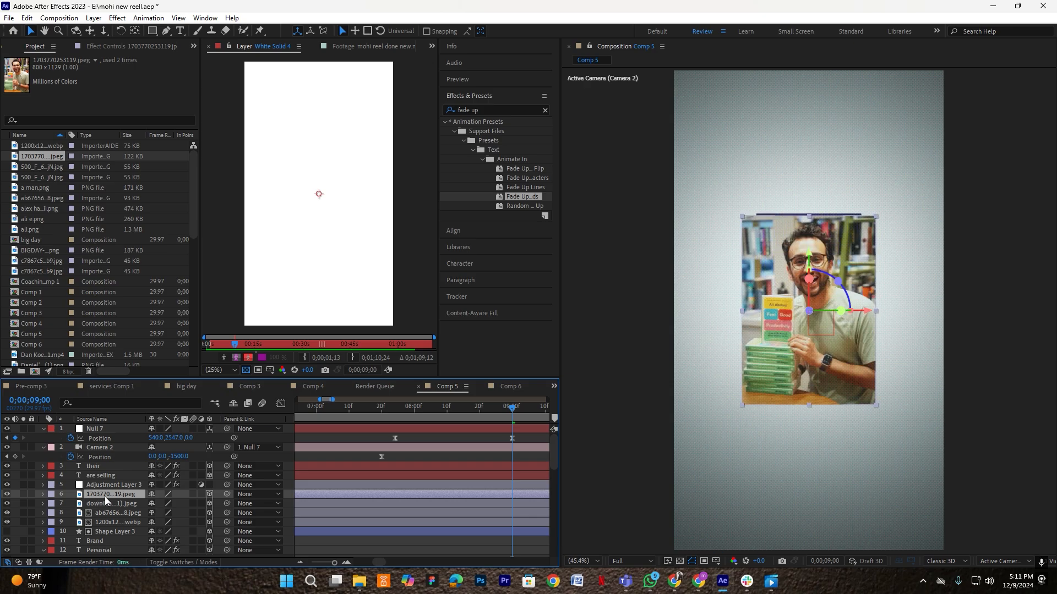
pyautogui.press('s')
pyautogui.moveTo(165, 504); pyautogui.dragTo(155, 505)
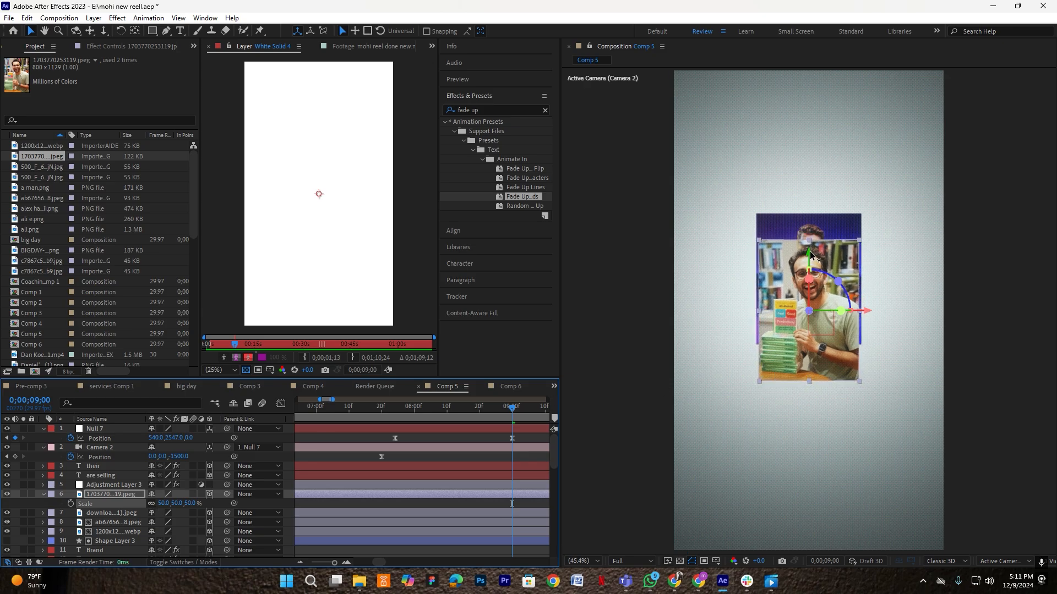
pyautogui.moveTo(810, 251); pyautogui.dragTo(814, 368)
pyautogui.click(44, 494)
# - Move both photo cards up together and check the animation around 07;09
pyautogui.keyDown('shift'); pyautogui.click(136, 502); pyautogui.keyUp('shift')
pyautogui.moveTo(814, 224); pyautogui.dragTo(814, 212)
pyautogui.click(522, 458)
pyautogui.click(346, 414)
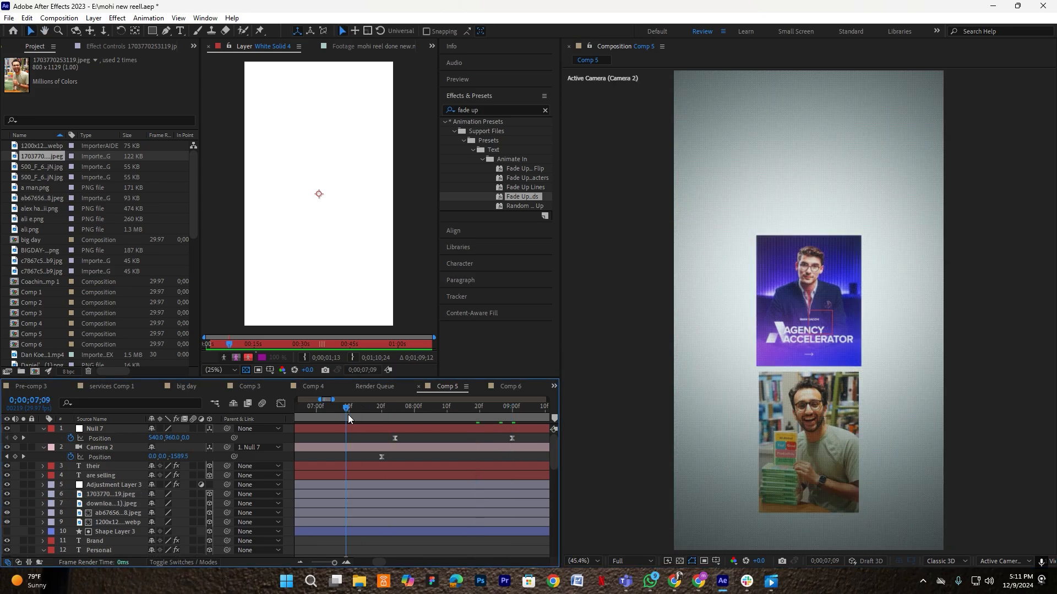
pyautogui.moveTo(478, 412); pyautogui.dragTo(514, 413)
# - Raise Null 7's Position Y to 2601 and slightly readjust both photo cards
pyautogui.click(314, 431)
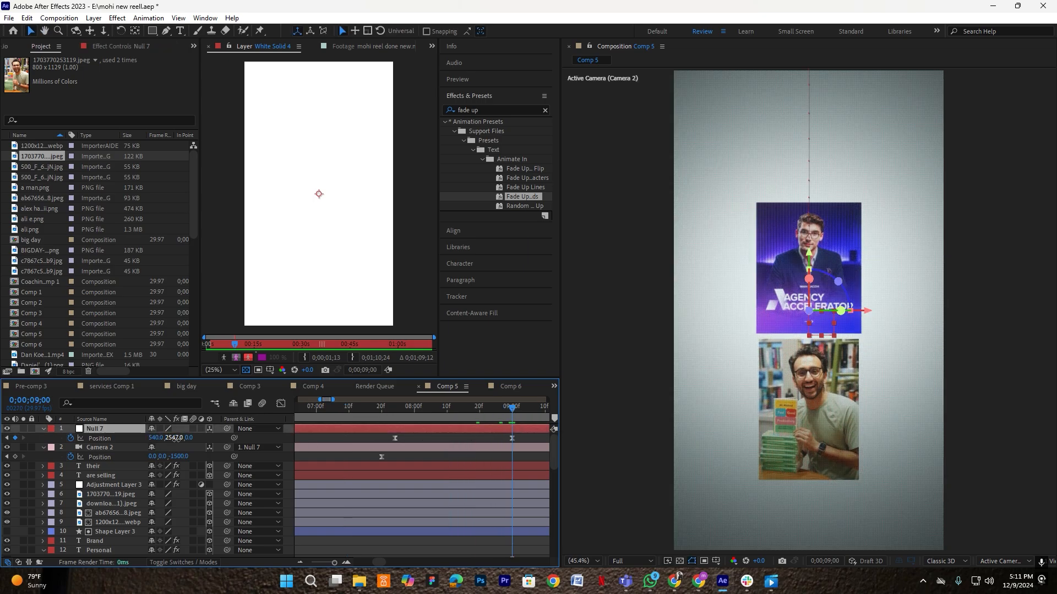
pyautogui.moveTo(175, 439); pyautogui.dragTo(183, 438)
pyautogui.click(115, 495)
pyautogui.keyDown('ctrl'); pyautogui.click(114, 504); pyautogui.keyUp('ctrl')
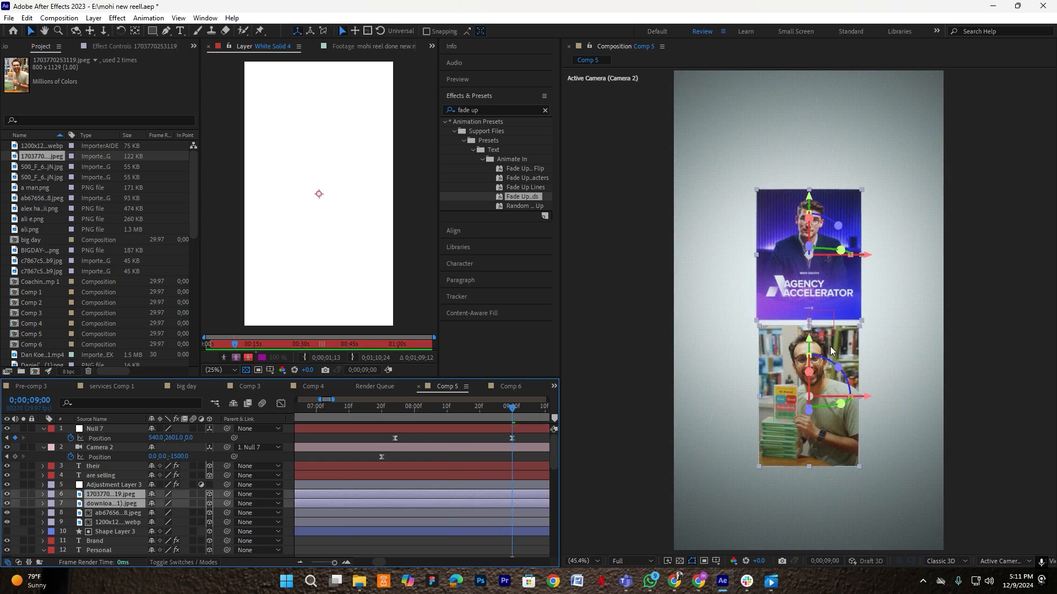
pyautogui.moveTo(810, 201); pyautogui.dragTo(809, 213)
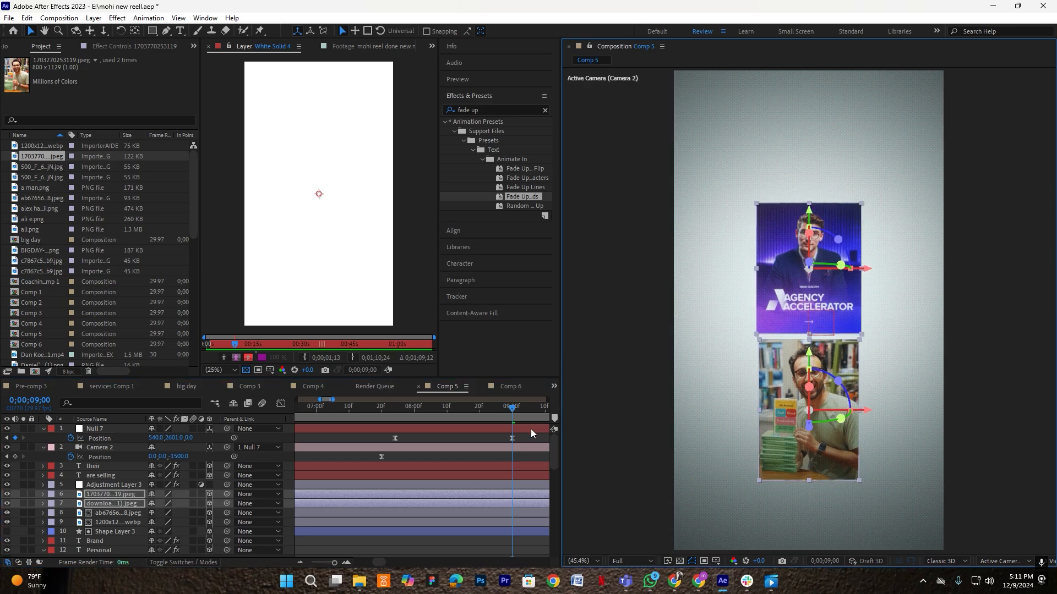
pyautogui.click(533, 437)
pyautogui.click(182, 30)
# - Create a 'coaching' text layer and centre it horizontally in the comp
pyautogui.click(726, 247)
pyautogui.write('coaching')
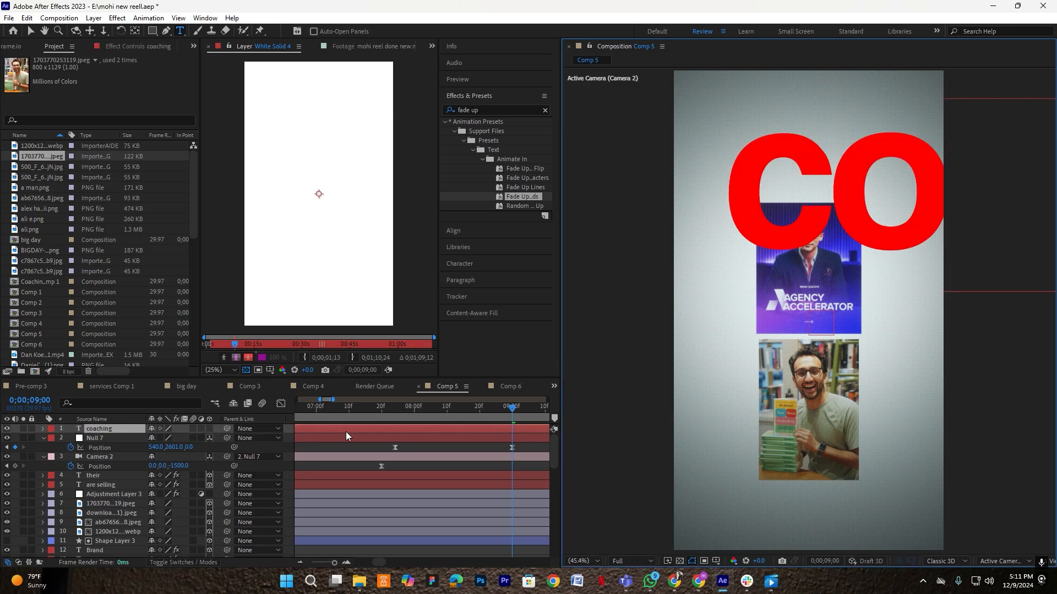
pyautogui.click(537, 416)
pyautogui.press('v')
pyautogui.click(135, 32)
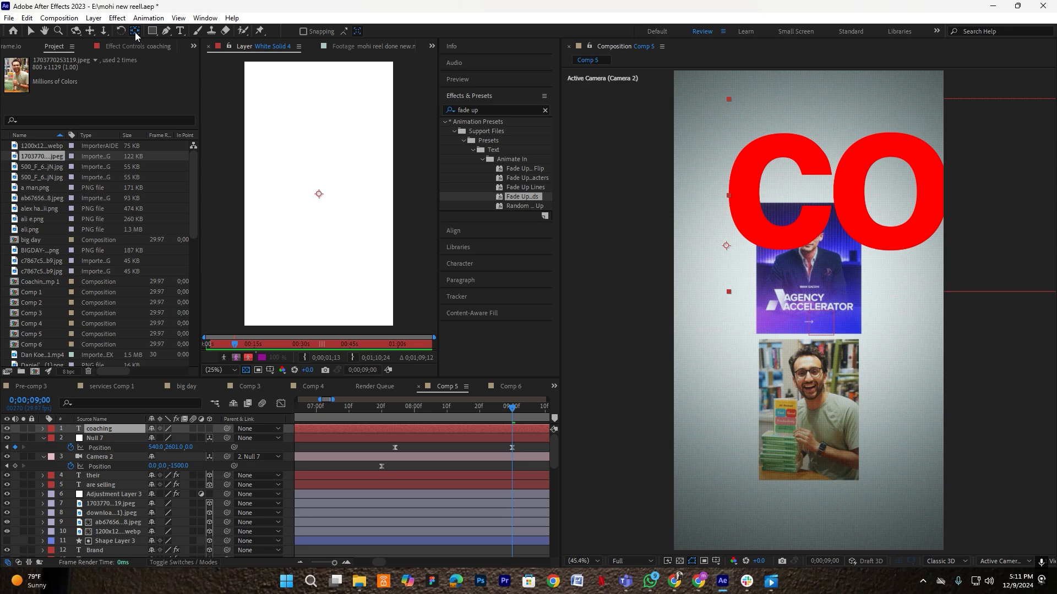
pyautogui.click(459, 236)
pyautogui.click(468, 140)
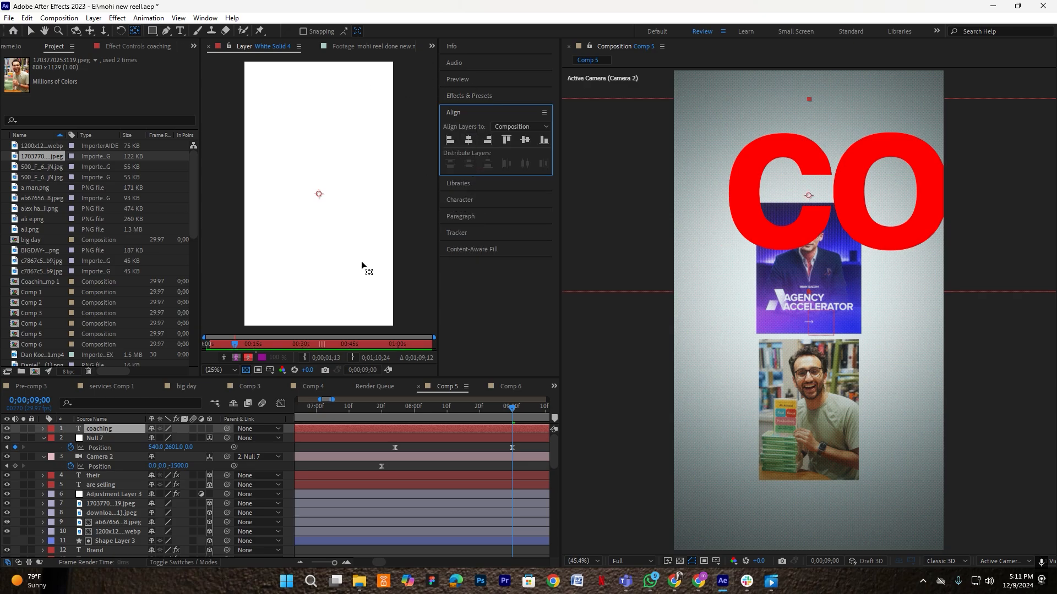
# - Shrink the coaching text to 32% and move it above the photos
pyautogui.press('s')
pyautogui.moveTo(163, 437); pyautogui.dragTo(124, 447)
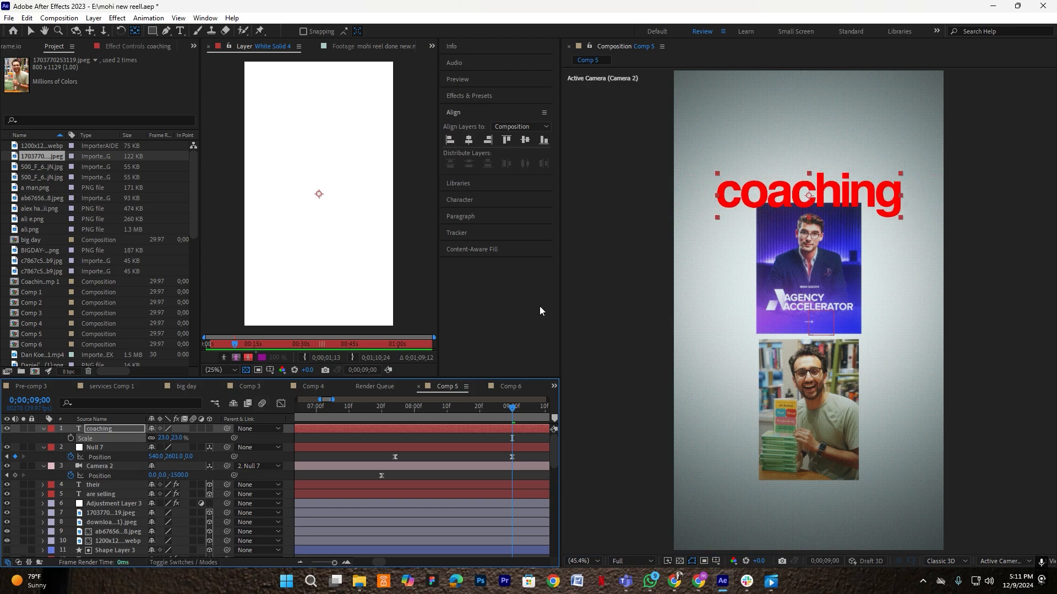
pyautogui.press('v')
pyautogui.moveTo(828, 166); pyautogui.dragTo(828, 159)
# - Capitalize the first letter so the title reads 'Coaching'
pyautogui.doubleClick(733, 159)
pyautogui.click(733, 158)
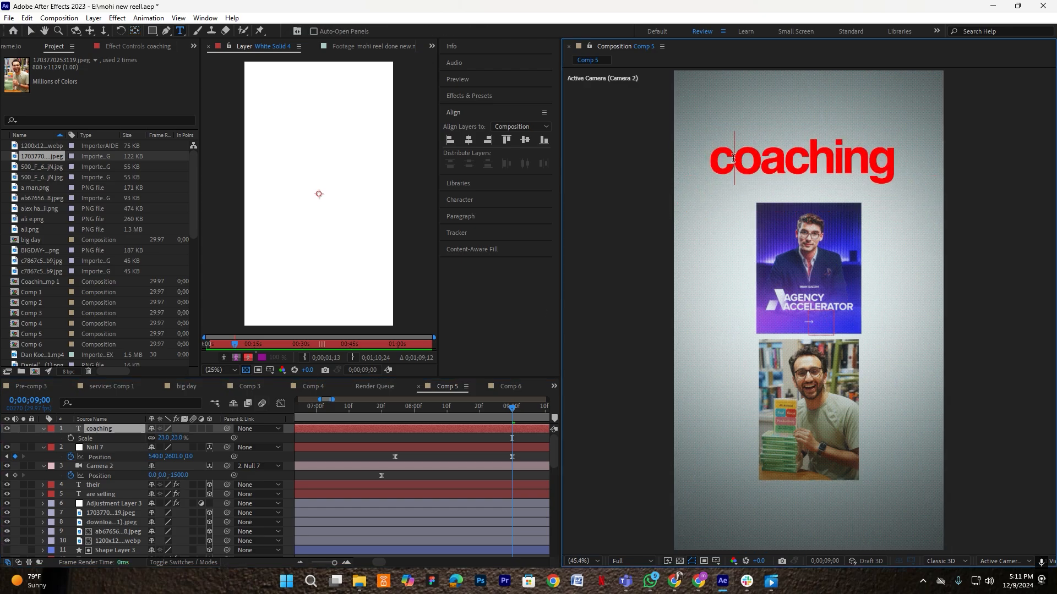
pyautogui.press('Delete')
pyautogui.write('C')
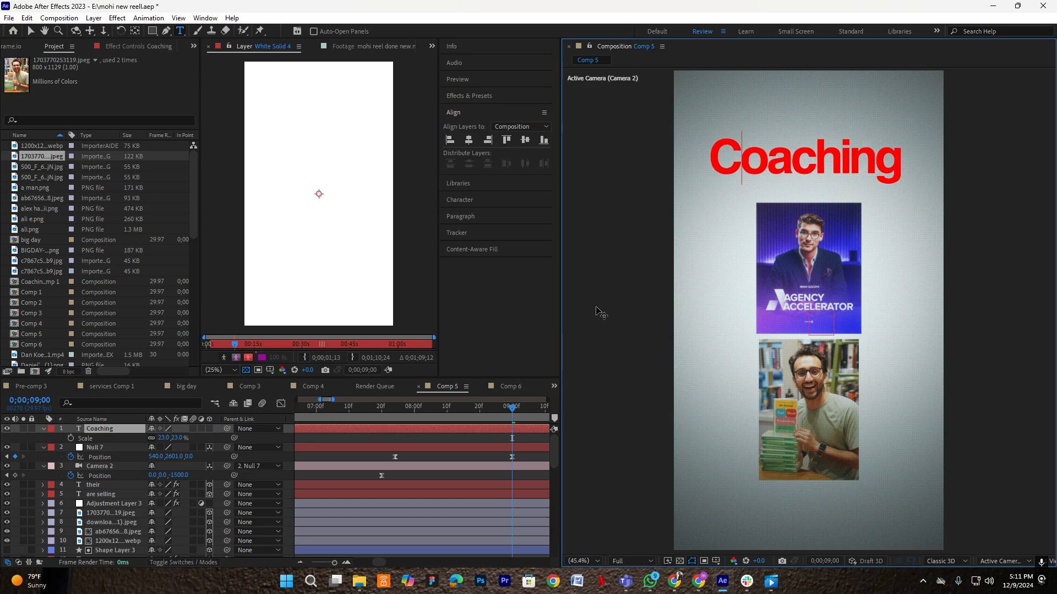
pyautogui.click(483, 430)
pyautogui.press('v')
pyautogui.click(820, 159)
pyautogui.moveTo(819, 157); pyautogui.dragTo(819, 156)
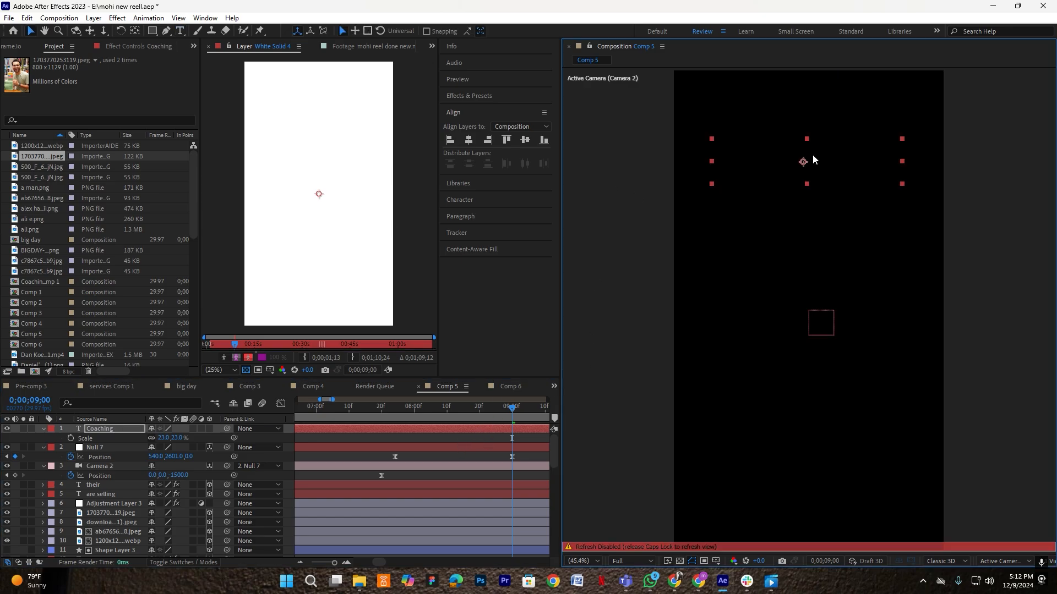
# - Make Coaching a 3D layer, place it above the first photo, and set its scale to 25%
pyautogui.click(209, 429)
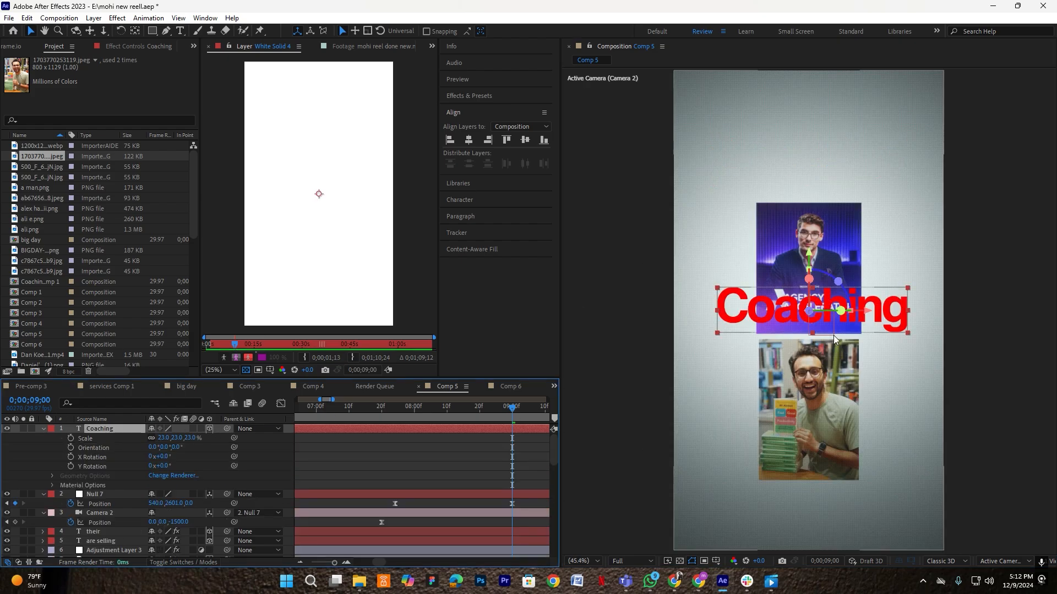
pyautogui.moveTo(826, 313); pyautogui.dragTo(777, 160)
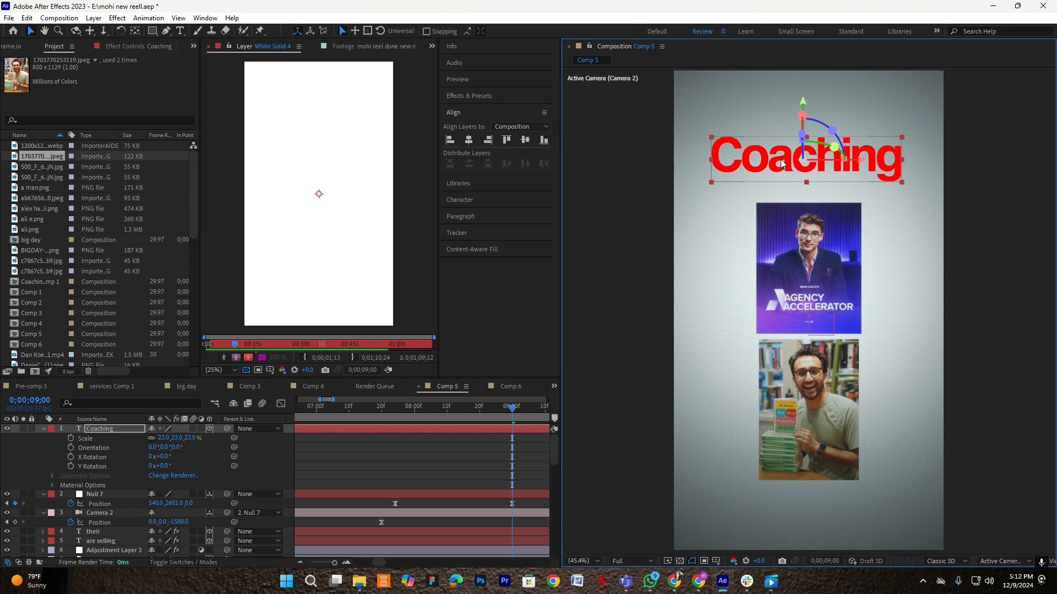
pyautogui.moveTo(784, 160); pyautogui.dragTo(782, 161)
pyautogui.press('u')
pyautogui.press('s')
pyautogui.click(166, 439)
pyautogui.write('25')
pyautogui.press('Return')
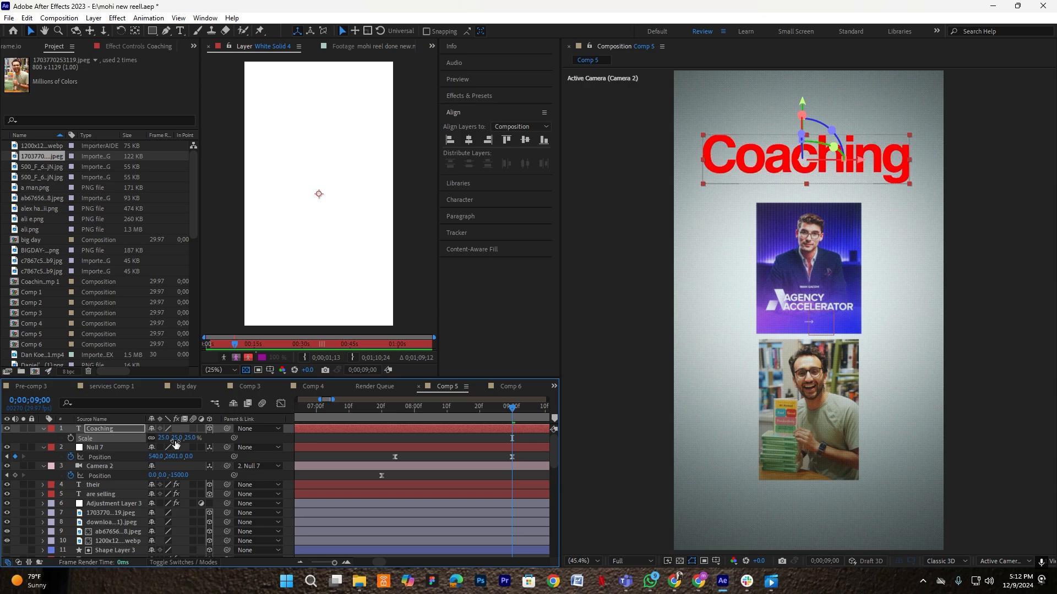
pyautogui.click(498, 435)
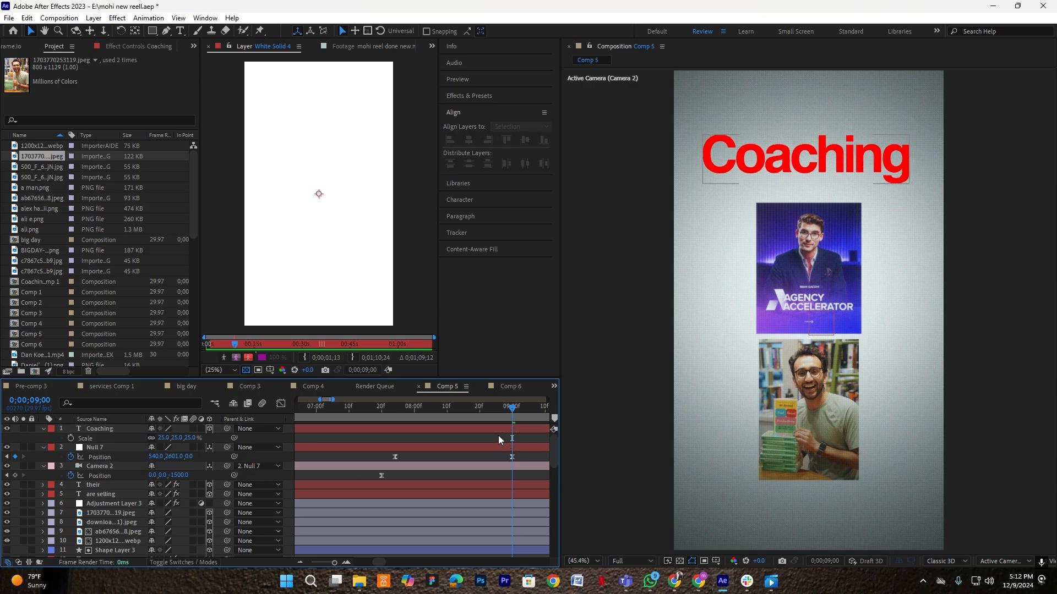
pyautogui.click(77, 430)
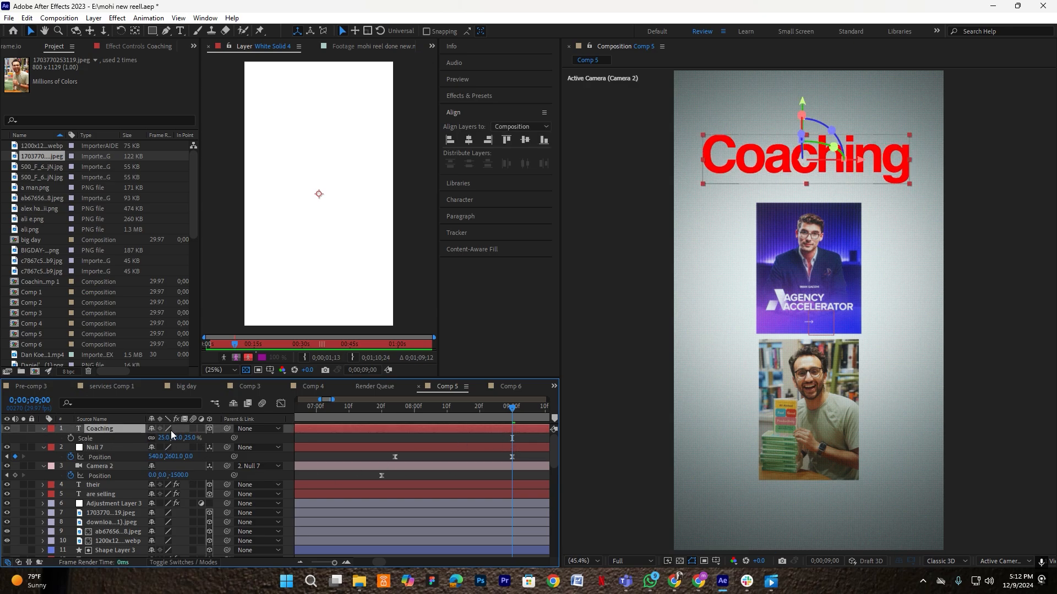
pyautogui.hotkey('ctrl', 'space')
# - Apply Gradient Ramp to Coaching with start colour FF0000 and end colour 000000
pyautogui.write('grad')
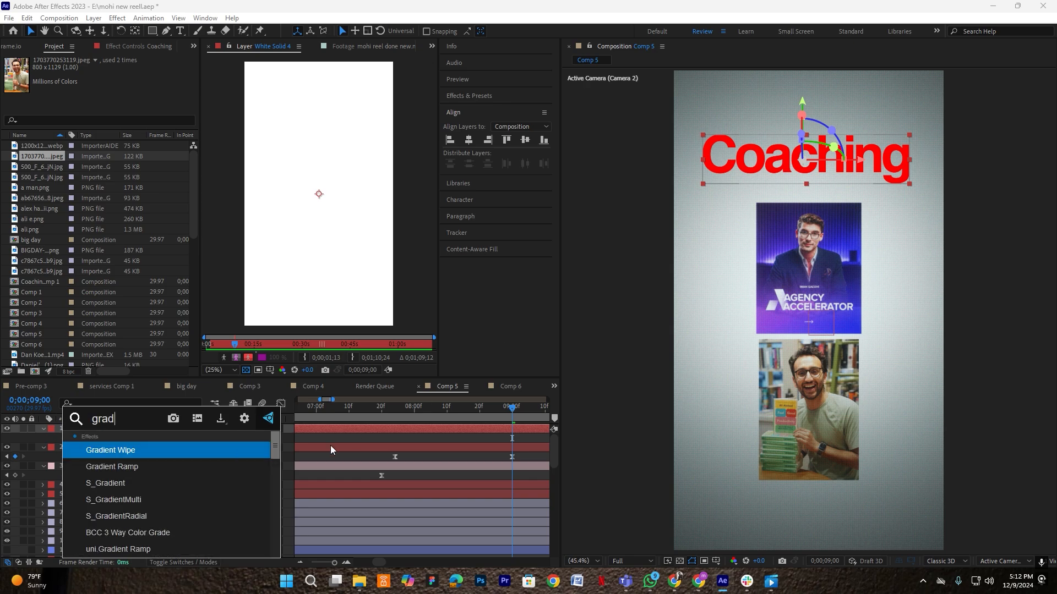
pyautogui.click(160, 468)
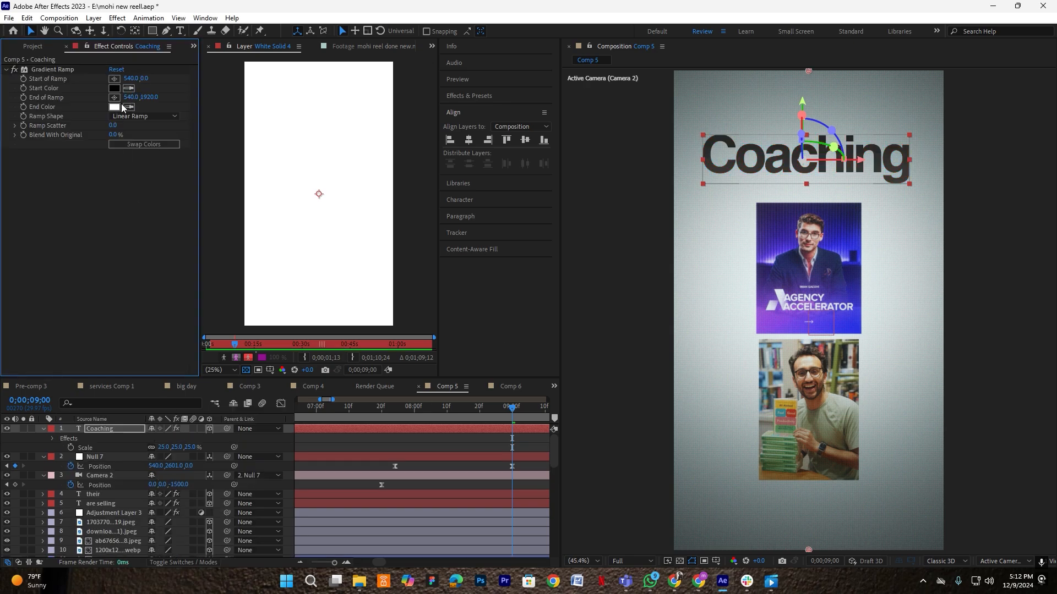
pyautogui.click(113, 106)
pyautogui.write('000000')
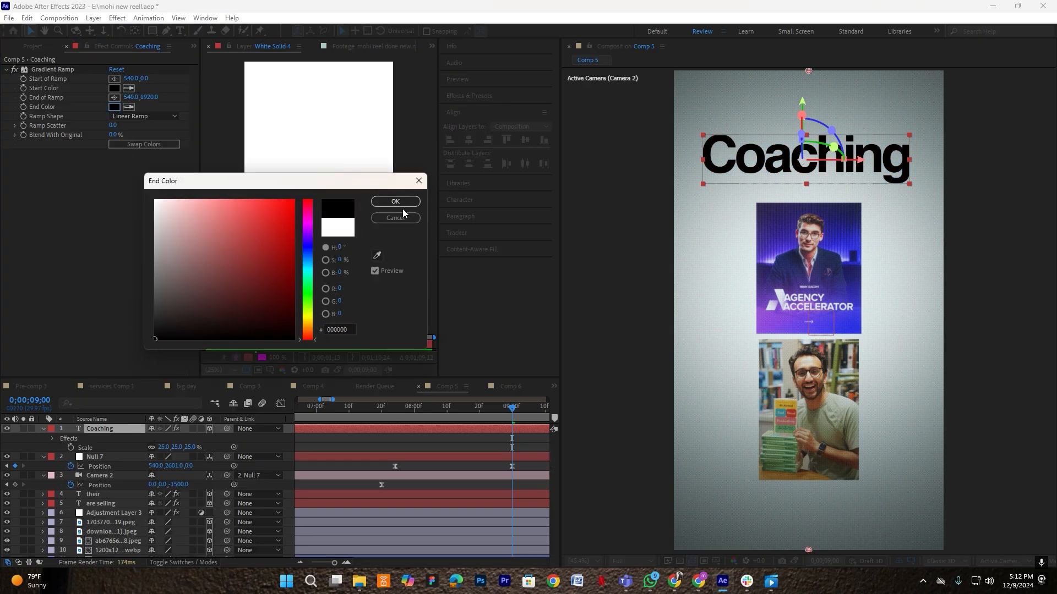
pyautogui.click(393, 202)
pyautogui.click(114, 88)
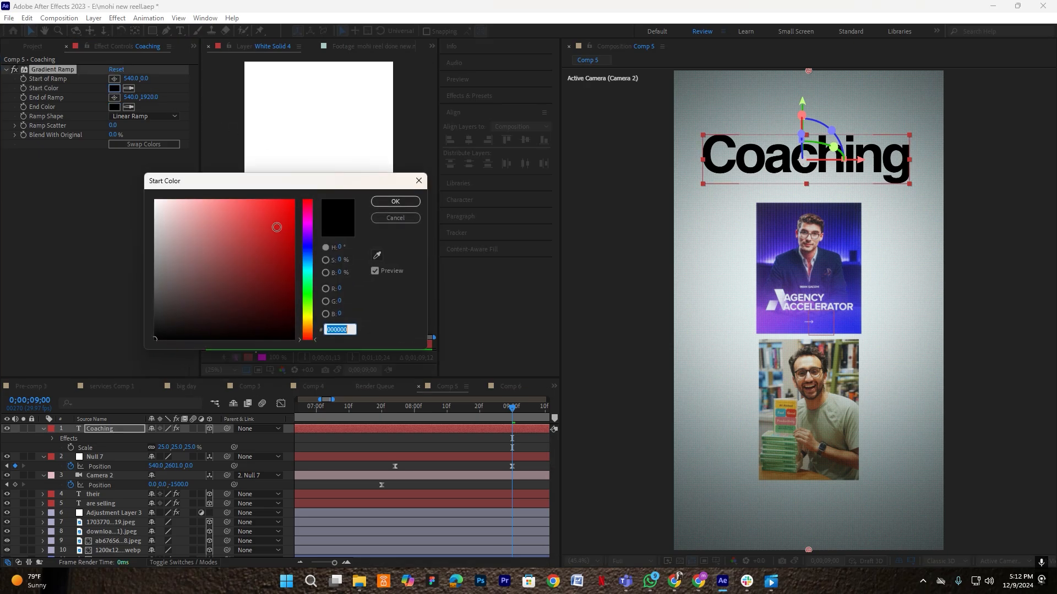
pyautogui.write('FF0000')
pyautogui.click(391, 204)
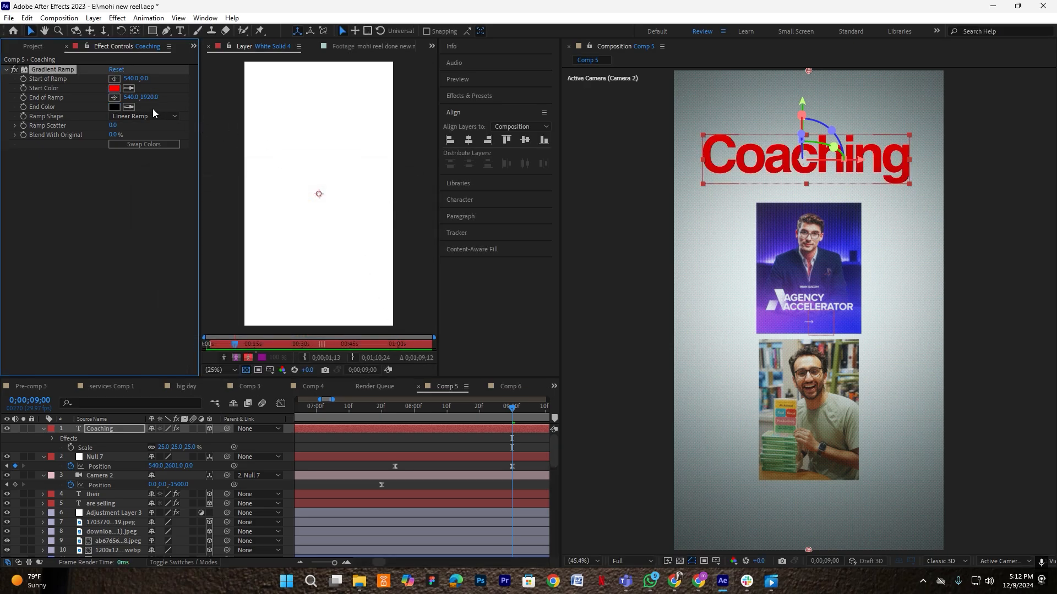
# - Reposition the gradient's start and end points across the title
pyautogui.moveTo(150, 97); pyautogui.dragTo(75, 75)
pyautogui.moveTo(143, 97); pyautogui.dragTo(219, 106)
pyautogui.moveTo(145, 97); pyautogui.dragTo(131, 64)
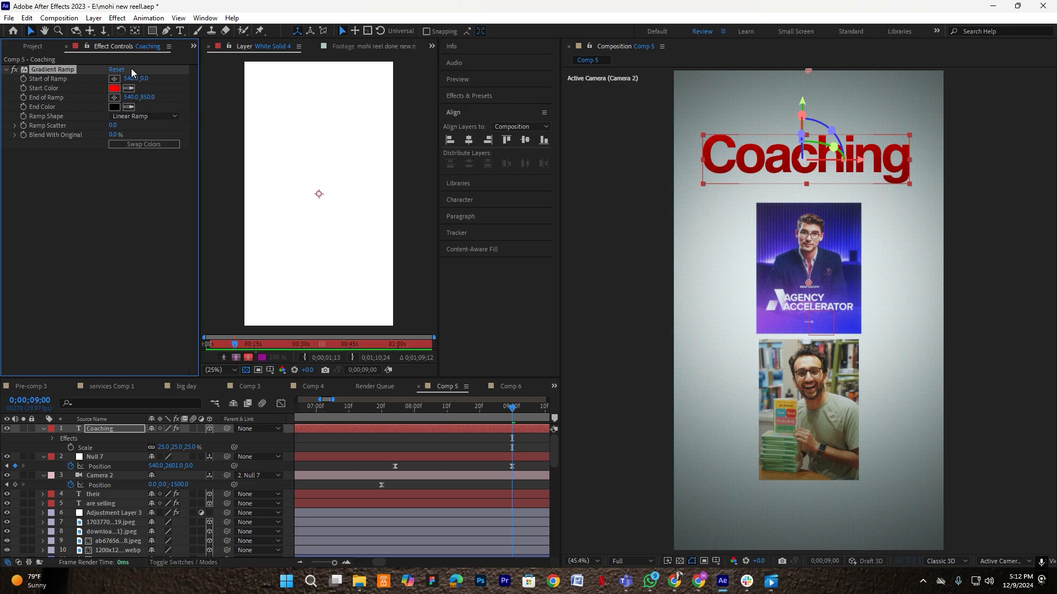
pyautogui.moveTo(227, 82); pyautogui.dragTo(233, 81)
pyautogui.moveTo(147, 98); pyautogui.dragTo(145, 113)
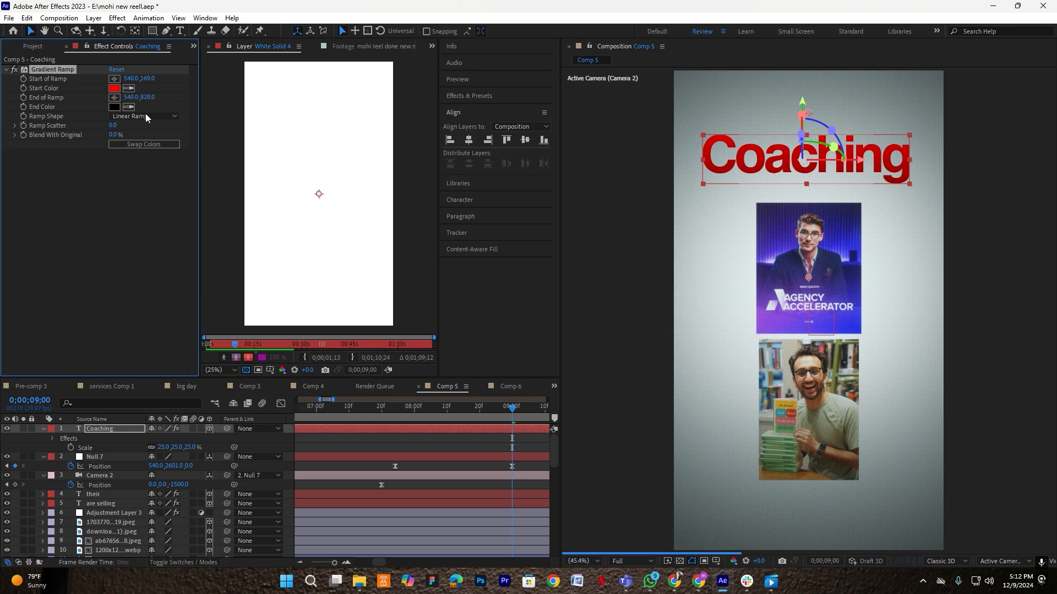
# - Move Coaching below Adjustment Layer 3, nudge it down, and lower the ramp start to 240
pyautogui.click(43, 428)
pyautogui.moveTo(99, 429); pyautogui.dragTo(107, 495)
pyautogui.moveTo(772, 156); pyautogui.dragTo(773, 160)
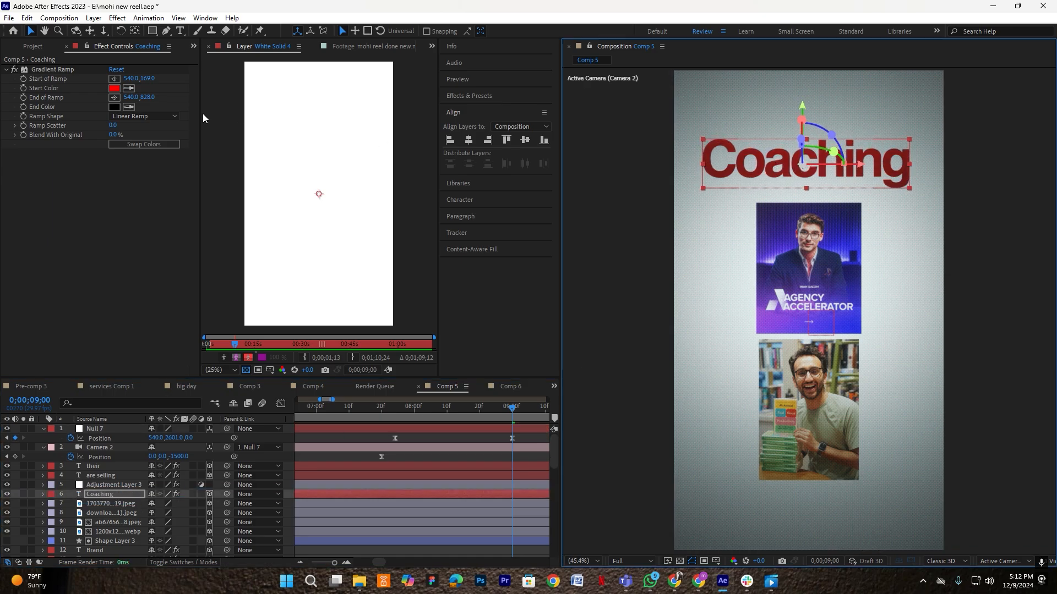
pyautogui.moveTo(149, 78); pyautogui.dragTo(113, 94)
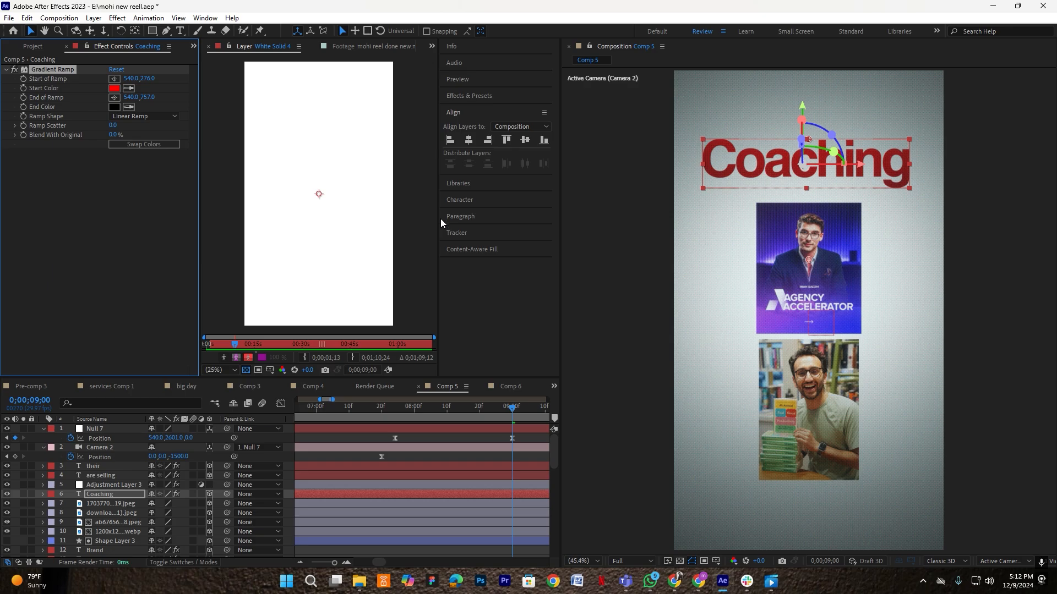
# - Duplicate the Coaching title below the original and retype it as 'services'
pyautogui.click(483, 430)
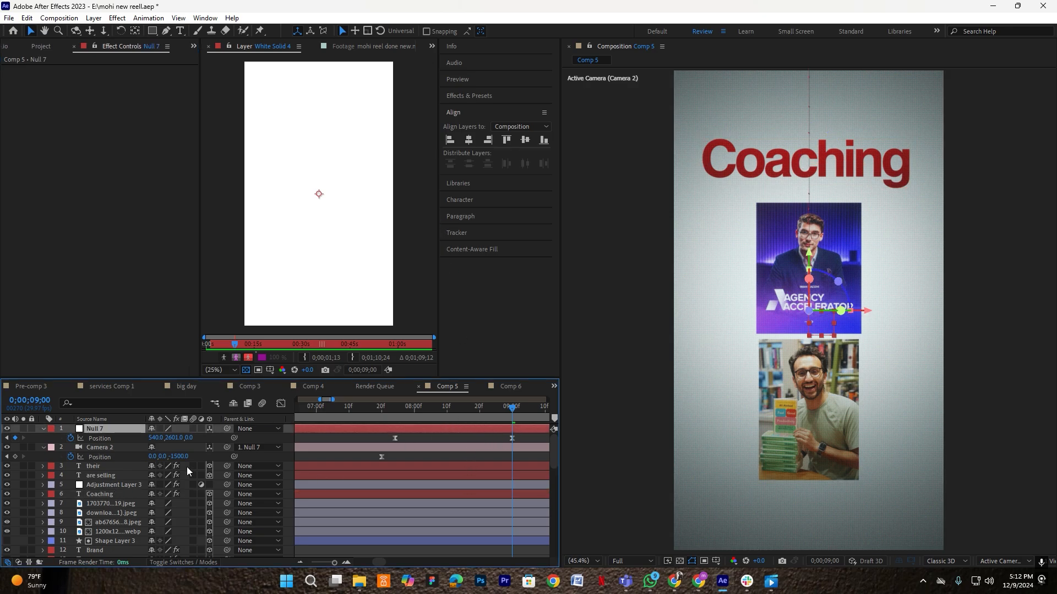
pyautogui.click(102, 494)
pyautogui.hotkey('ctrl', 'd')
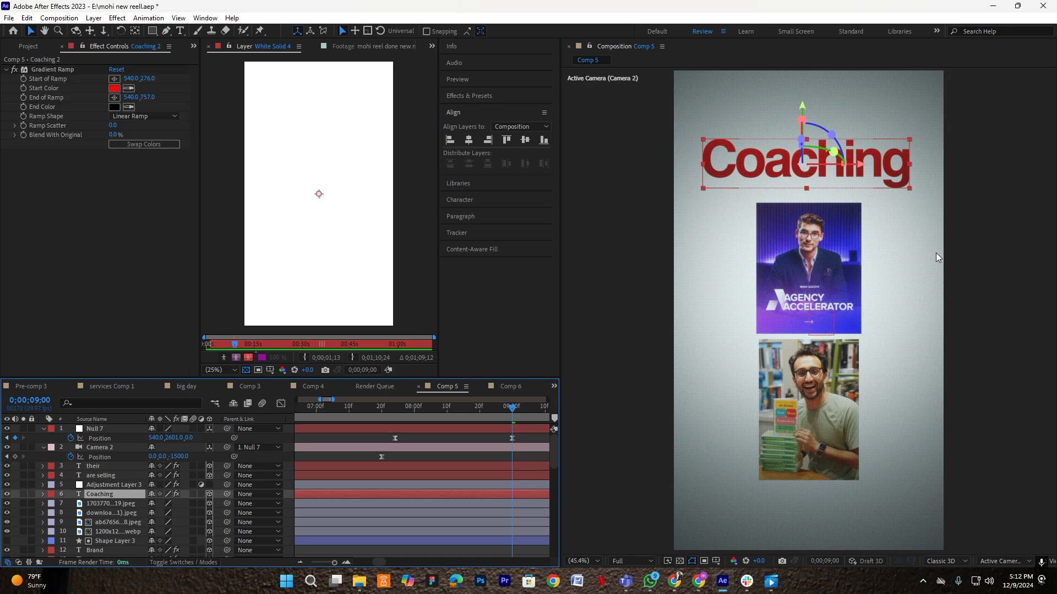
pyautogui.moveTo(772, 161); pyautogui.dragTo(764, 204)
pyautogui.doubleClick(763, 204)
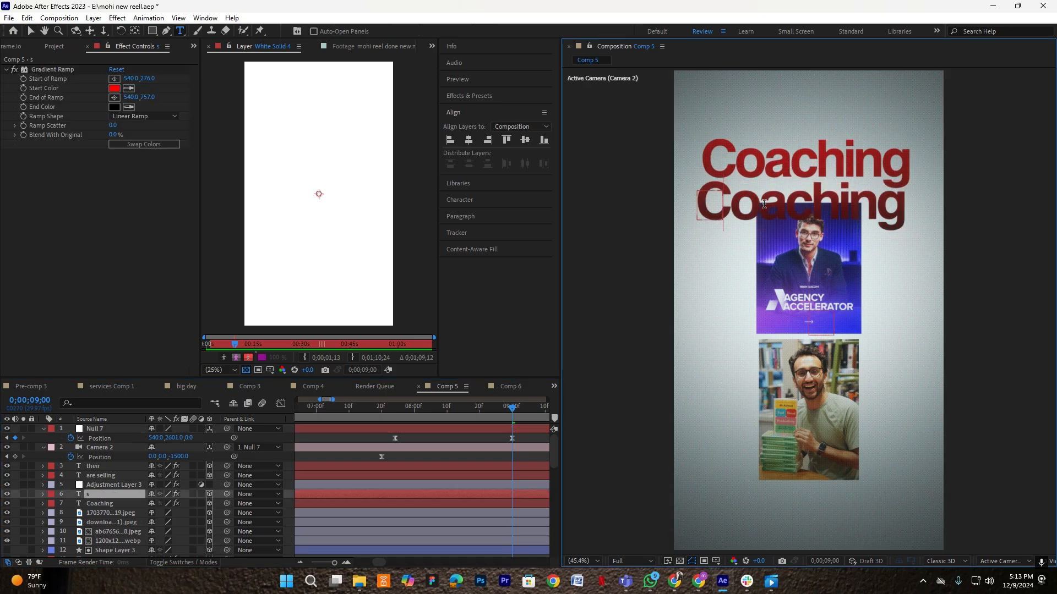
pyautogui.write('ser')
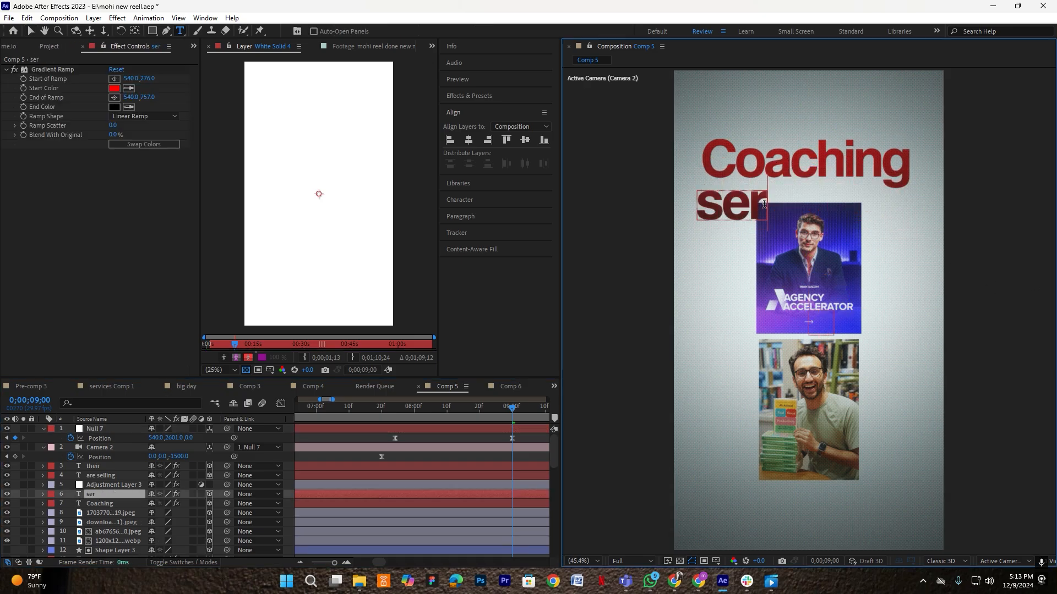
pyautogui.write('vices')
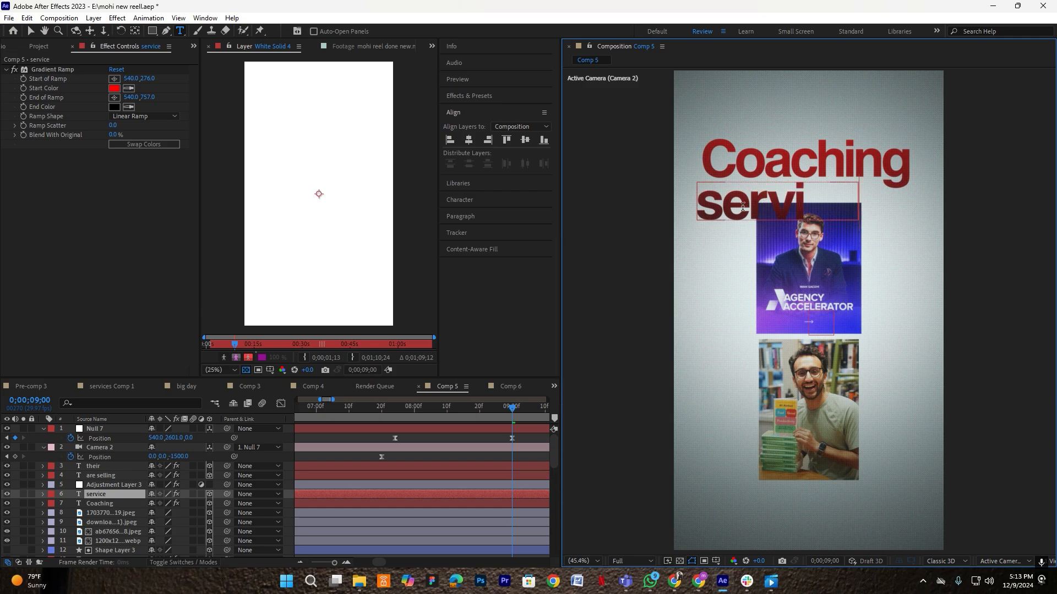
# - Scale the services layer to 15% and lift both Coaching and services slightly
pyautogui.click(114, 493)
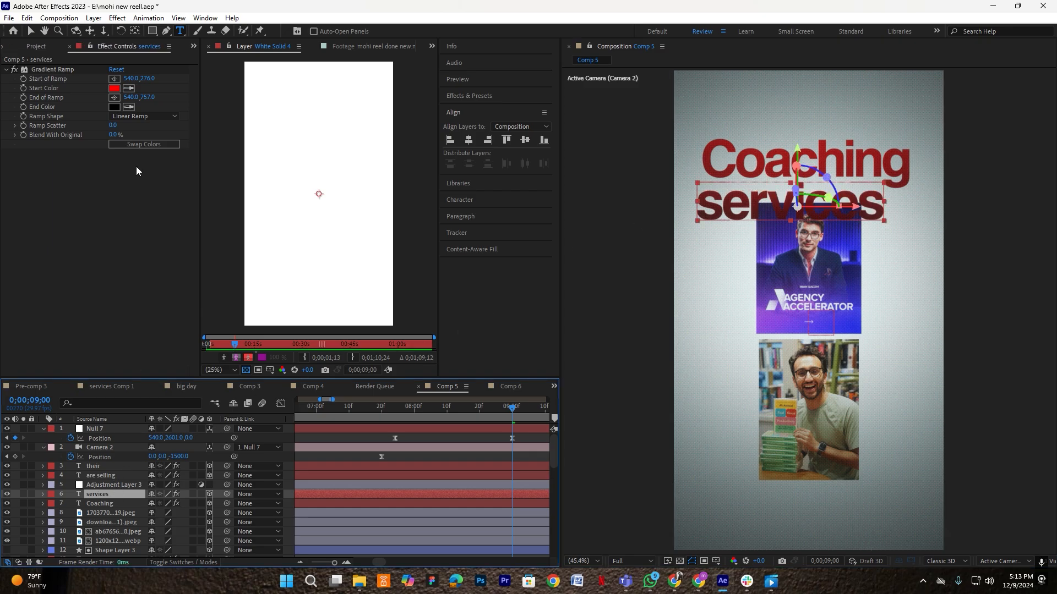
pyautogui.press('s')
pyautogui.moveTo(160, 503); pyautogui.dragTo(156, 503)
pyautogui.press('v')
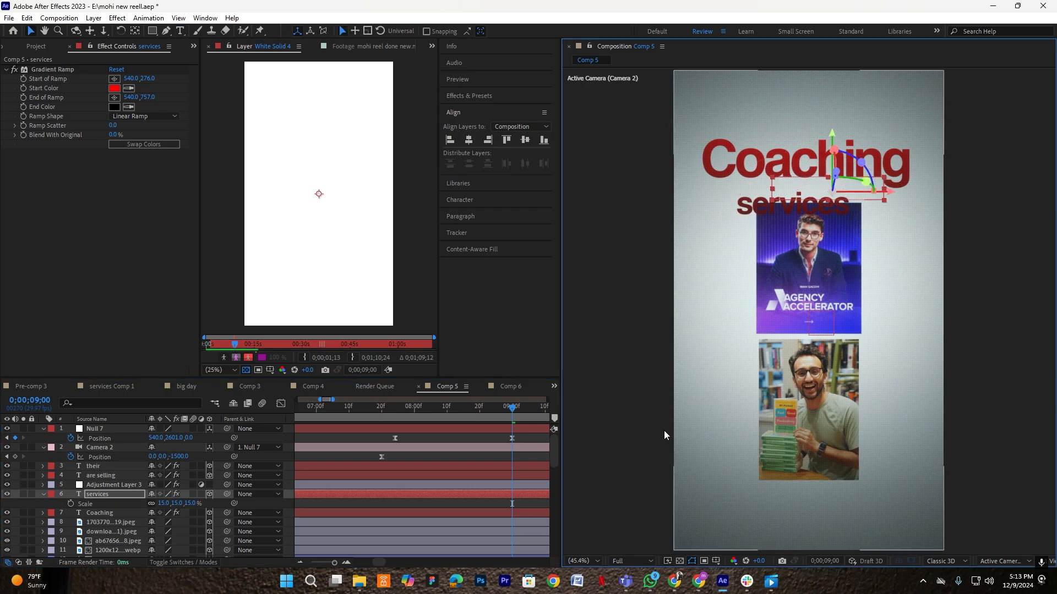
pyautogui.keyDown('shift'); pyautogui.click(100, 513); pyautogui.keyUp('shift')
pyautogui.moveTo(802, 106); pyautogui.dragTo(804, 101)
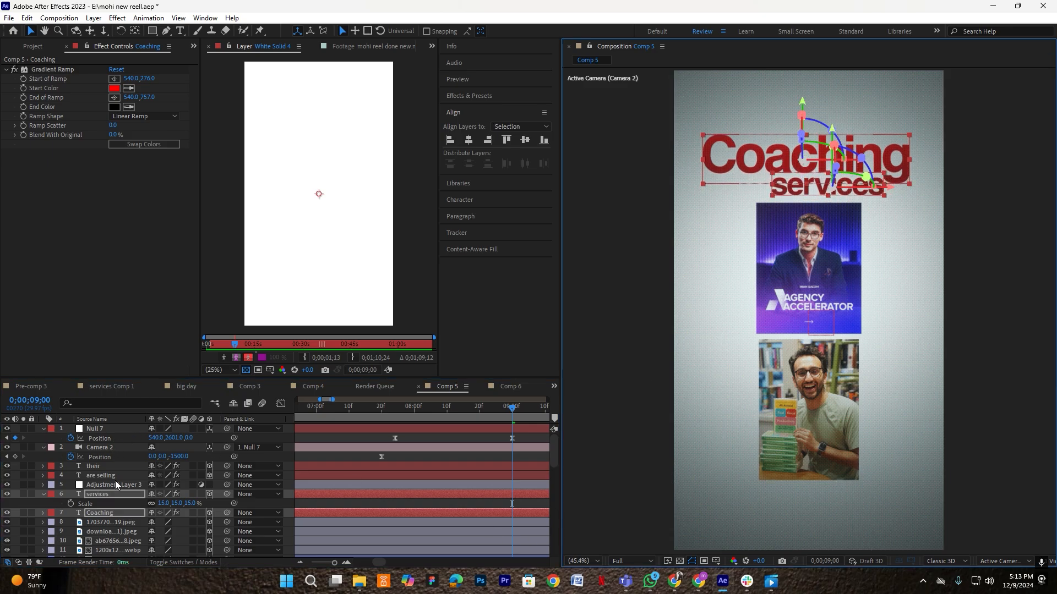
# - Move both photo card layers down slightly
pyautogui.click(116, 523)
pyautogui.keyDown('shift'); pyautogui.click(110, 532); pyautogui.keyUp('shift')
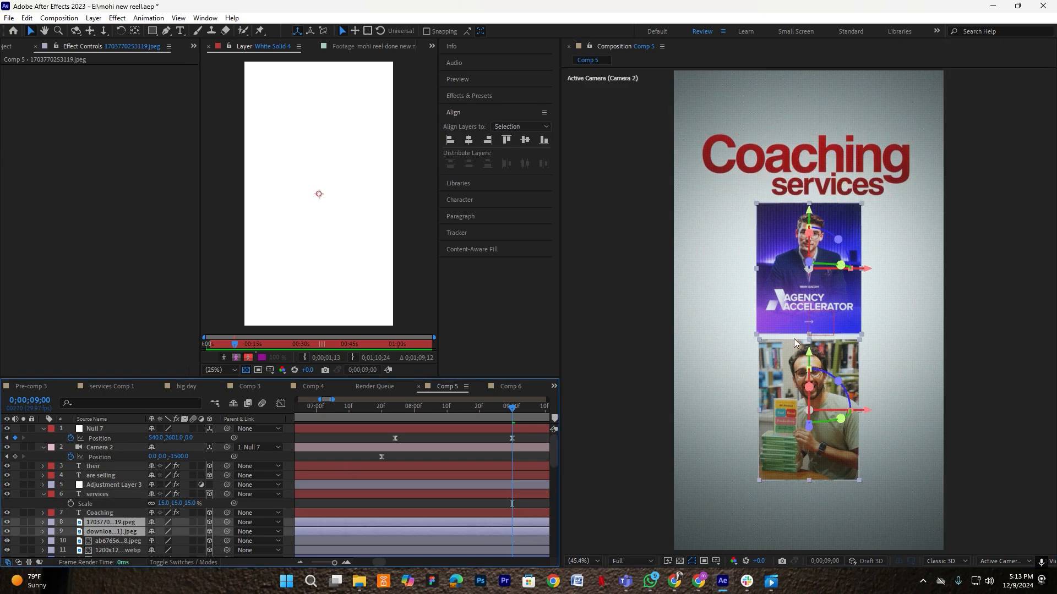
pyautogui.moveTo(809, 351); pyautogui.dragTo(799, 358)
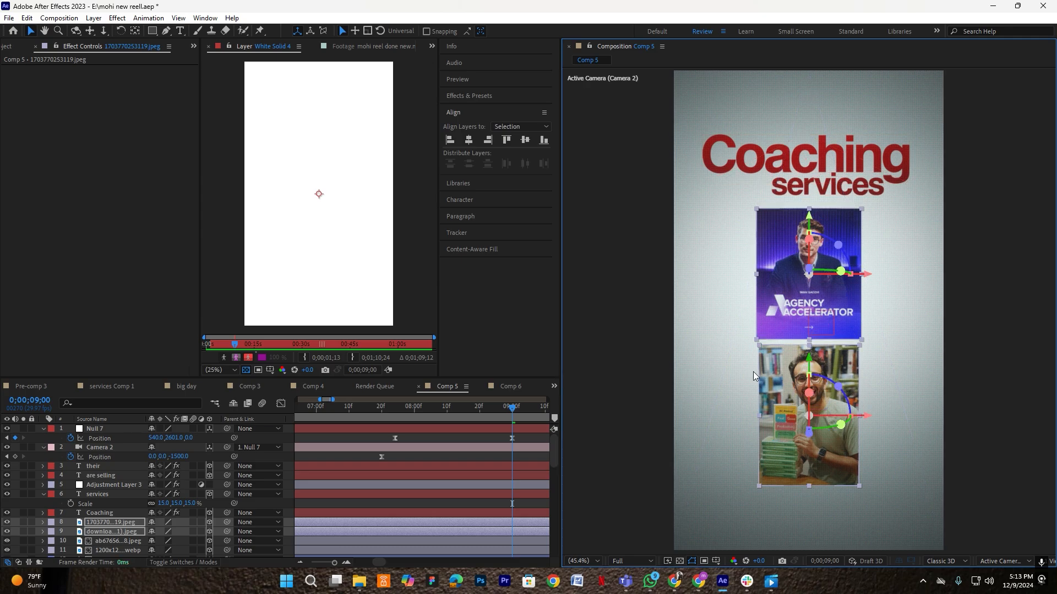
pyautogui.click(527, 454)
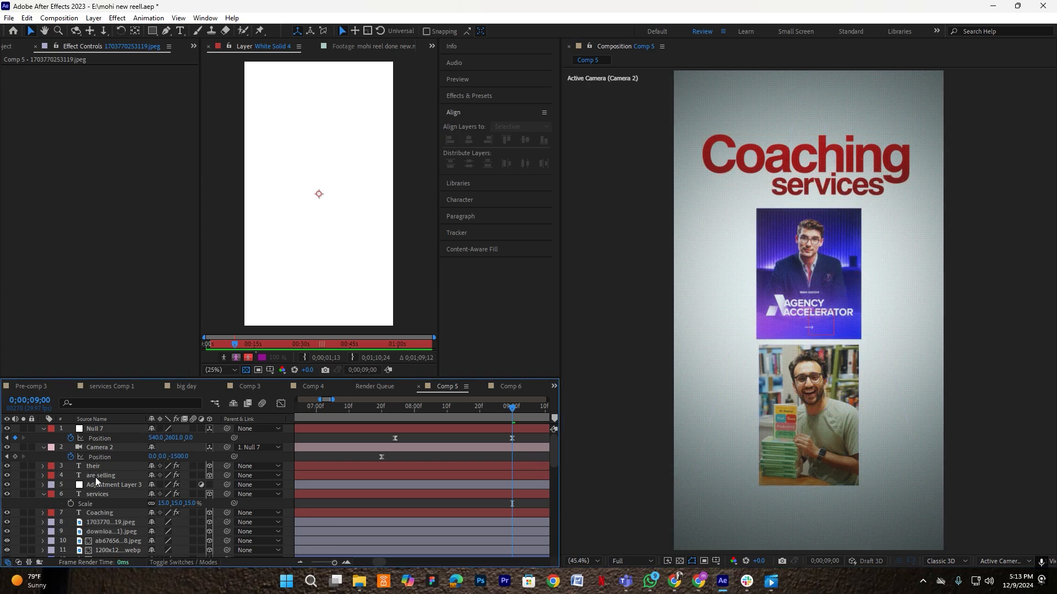
pyautogui.click(103, 495)
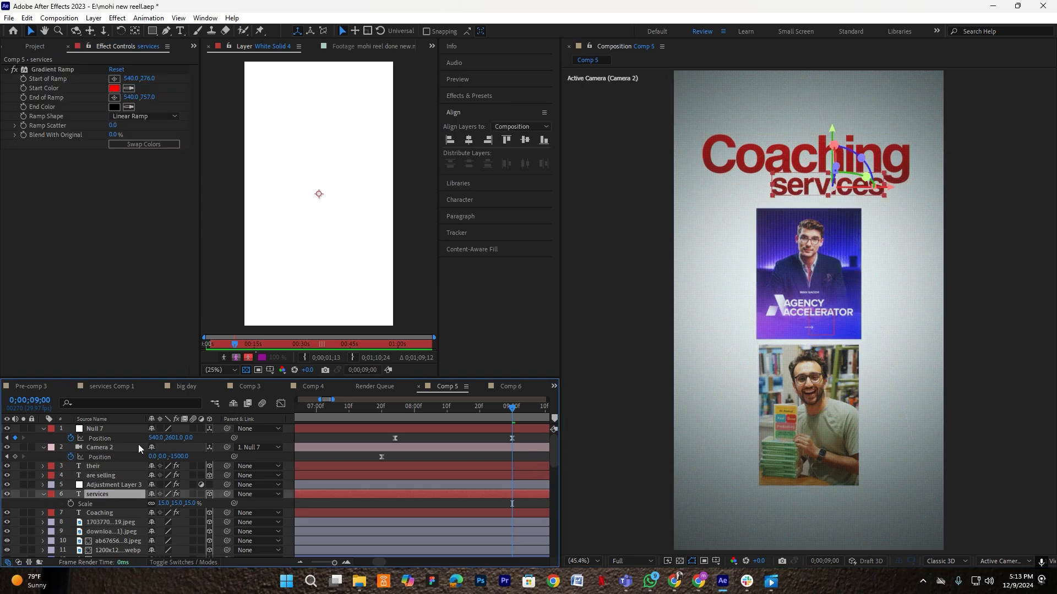
# - Set the services Gradient Ramp start colour to white (FFFFFF)
pyautogui.click(113, 88)
pyautogui.write('ffffff')
pyautogui.click(387, 203)
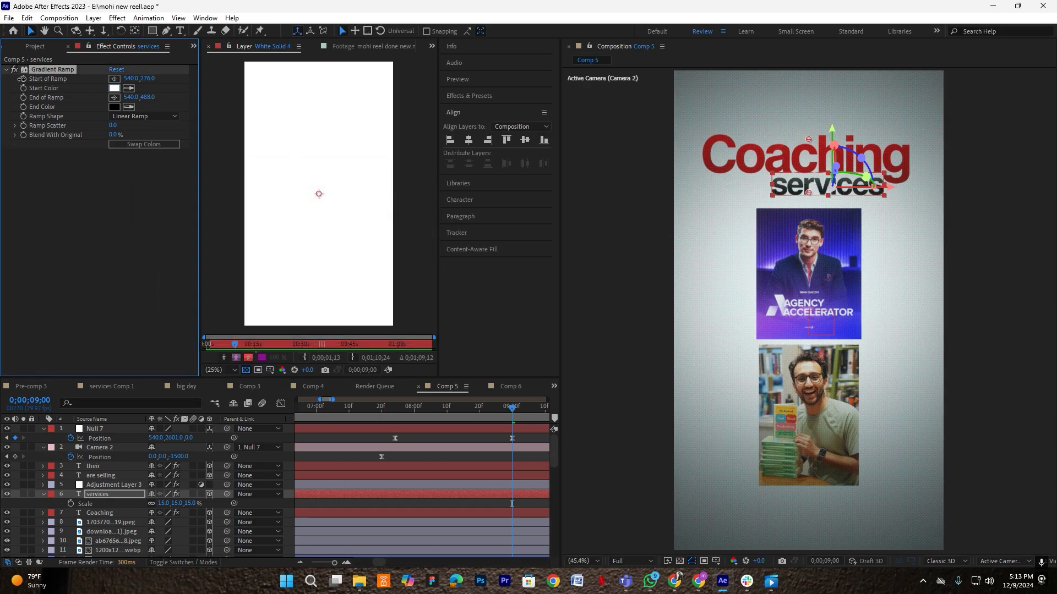
# - Nudge services slightly left and down, then fit the composition in the viewer
pyautogui.click(474, 458)
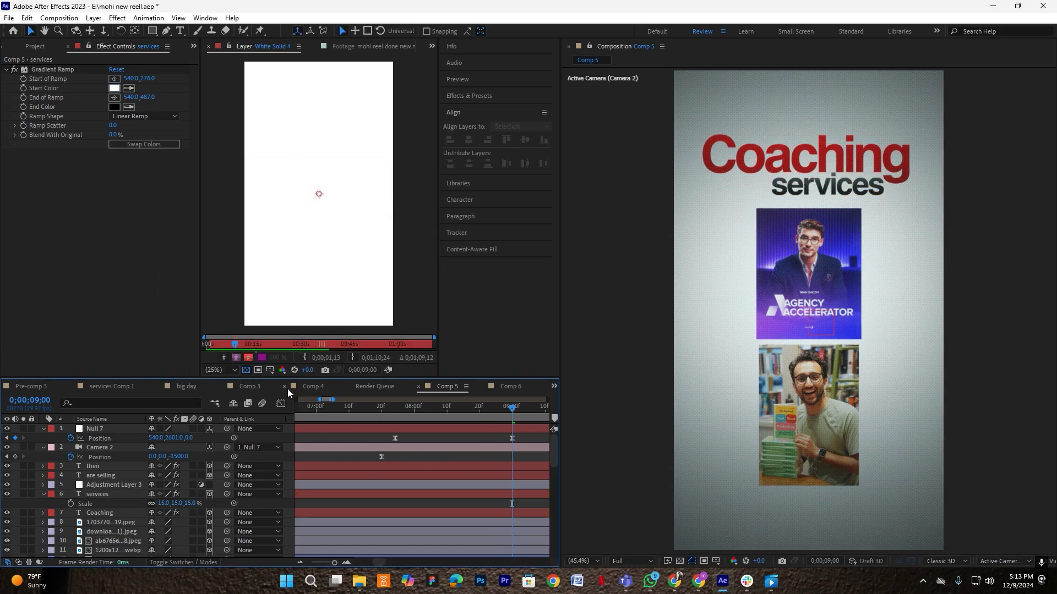
pyautogui.click(97, 494)
pyautogui.scroll(3, 811, 183)
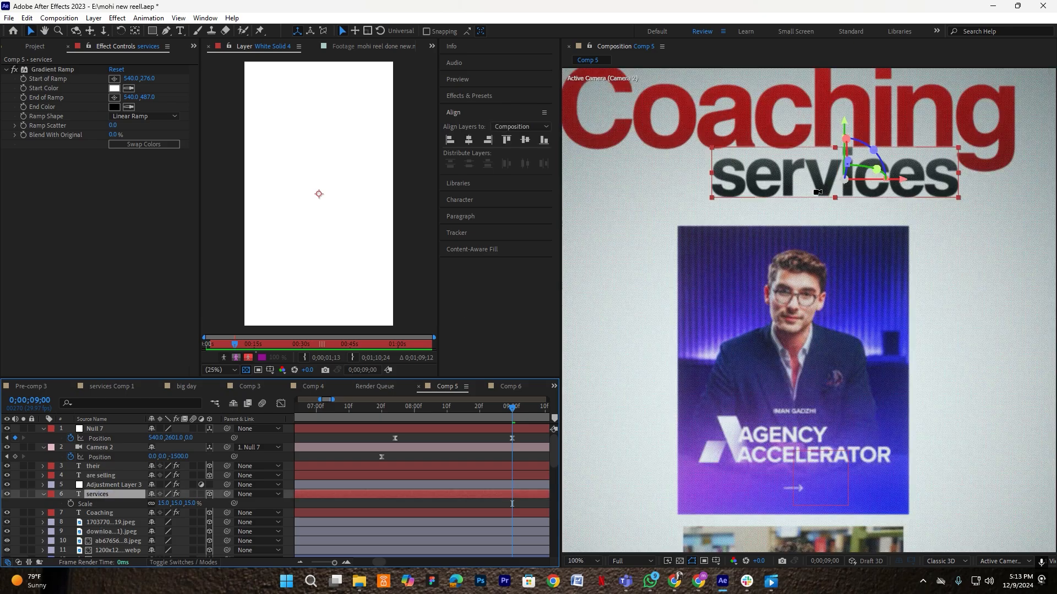
pyautogui.moveTo(811, 183); pyautogui.dragTo(806, 186)
pyautogui.click(581, 562)
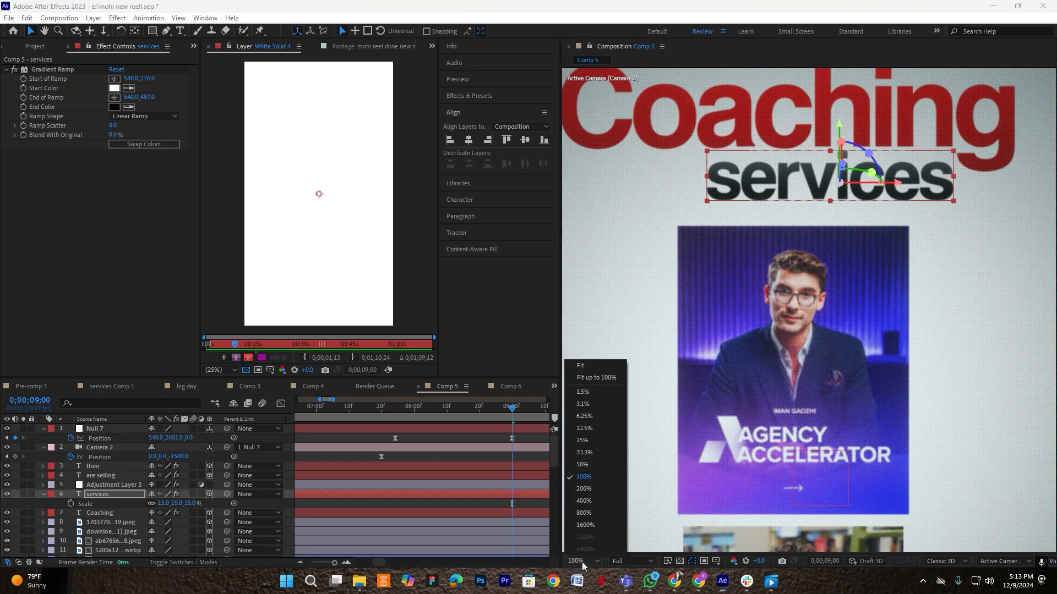
pyautogui.click(598, 378)
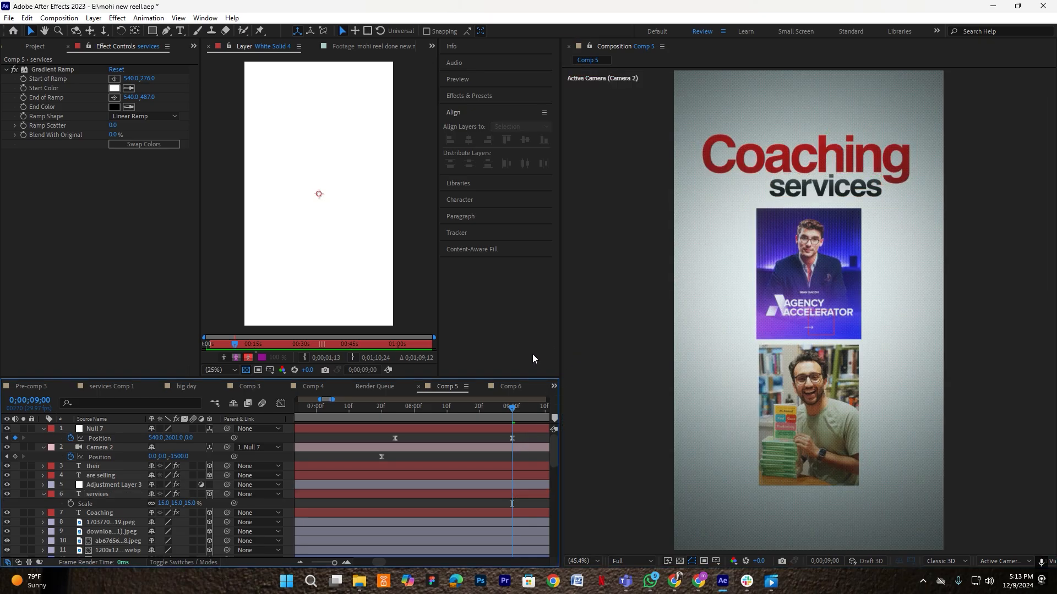
# - Enter a scale of 140 for the services layer
pyautogui.click(109, 494)
pyautogui.write('140')
pyautogui.press('Return')
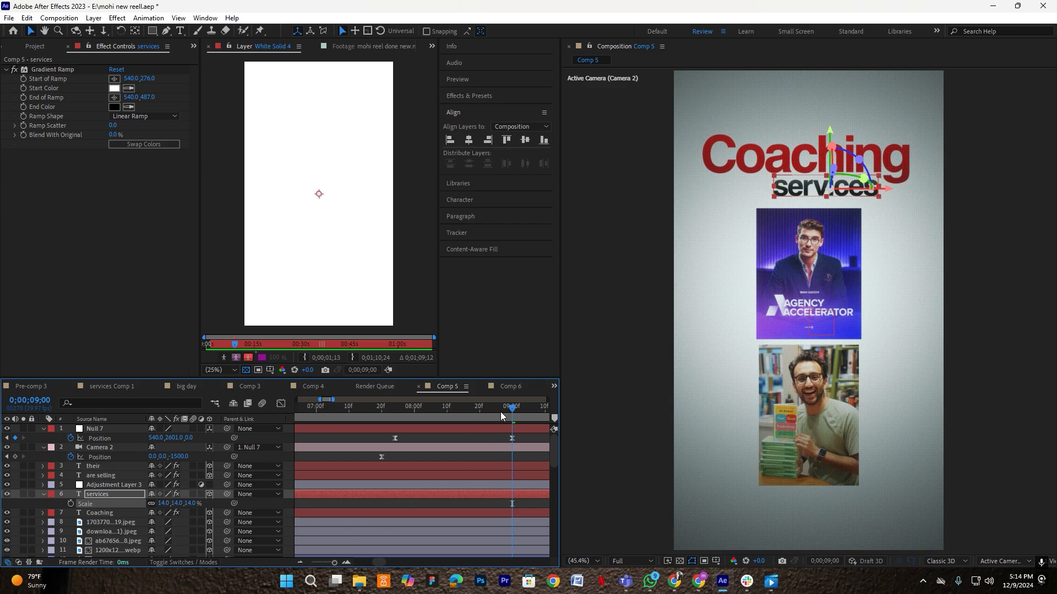
# - Preview the reel from 7 seconds, stopping around 9;00
pyautogui.click(511, 433)
pyautogui.click(322, 417)
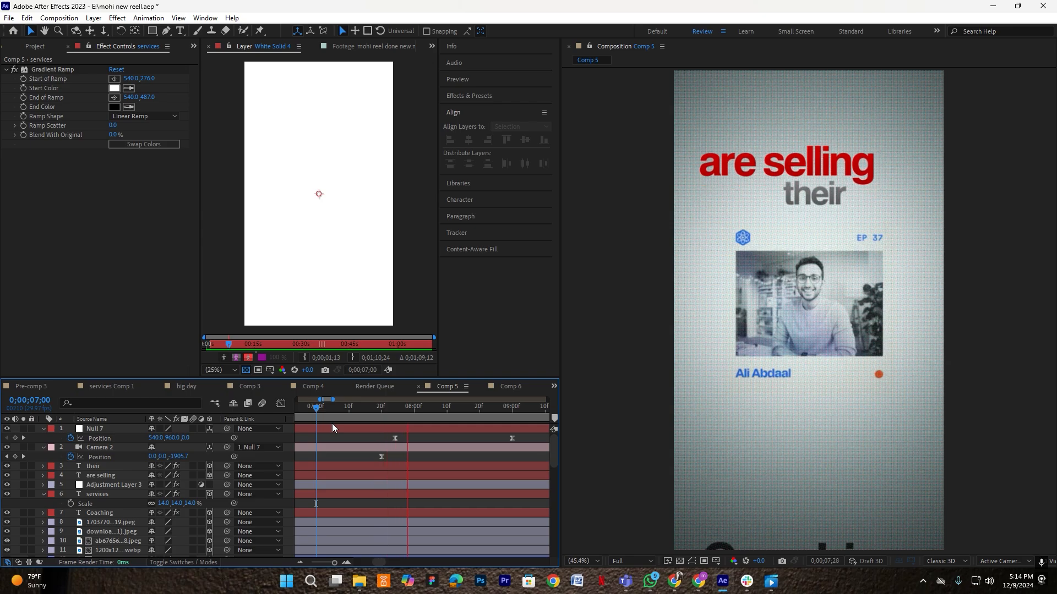
pyautogui.click(511, 409)
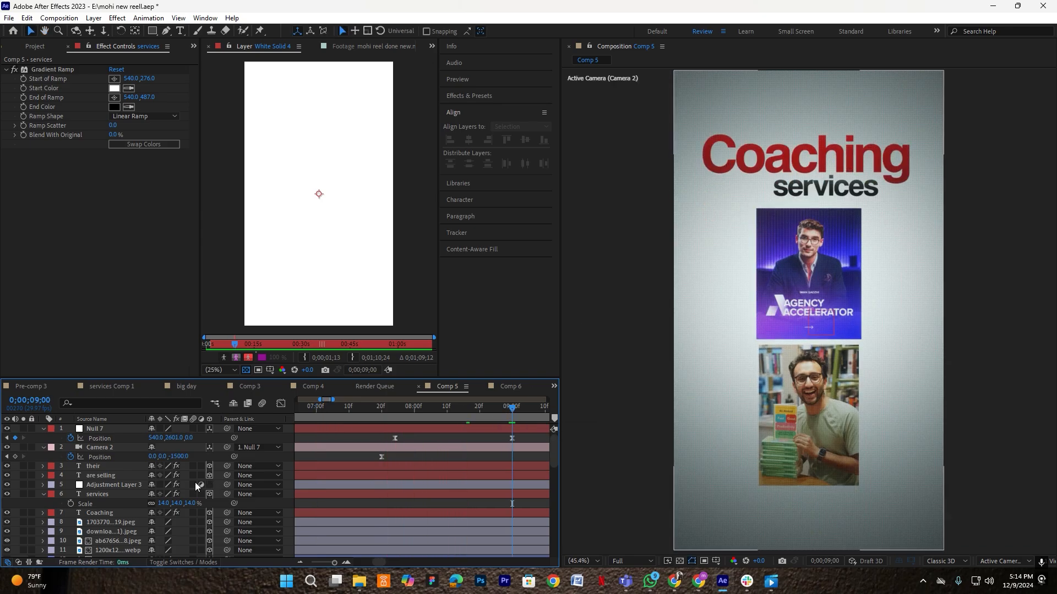
# - Select Coaching and start searching the effects for 'fade up'
pyautogui.click(101, 512)
pyautogui.write('fadfn')
pyautogui.press('BackSpace')
pyautogui.press('BackSpace')
# - Apply Random Fade Up to Coaching and pull its second Start keyframe earlier
pyautogui.write('e up')
pyautogui.click(75, 534)
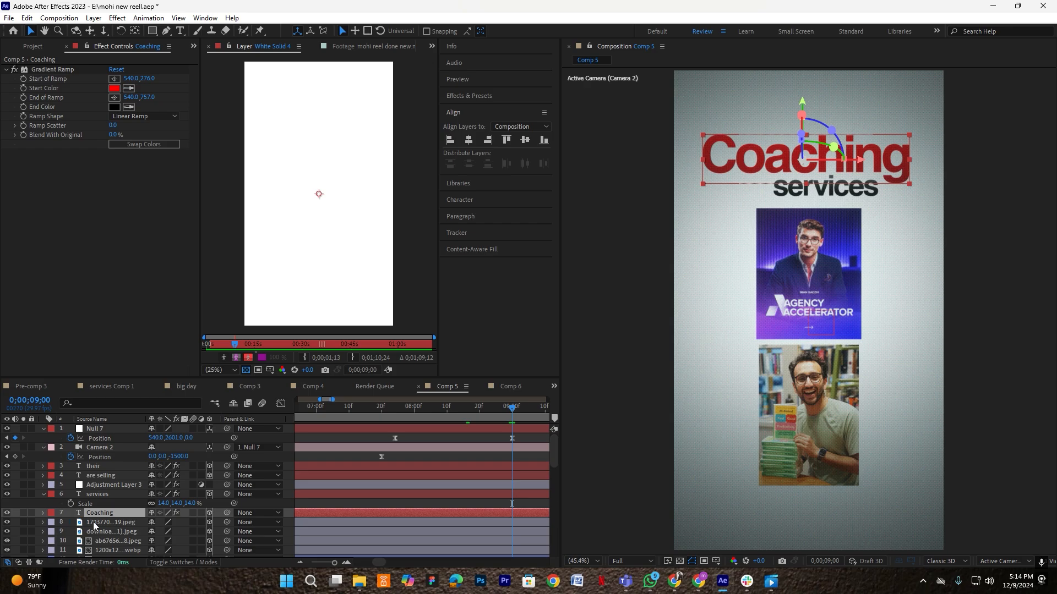
pyautogui.click(493, 512)
pyautogui.press('u')
pyautogui.moveTo(529, 518); pyautogui.dragTo(436, 514)
pyautogui.scroll(-1, 508, 527)
pyautogui.moveTo(529, 532); pyautogui.dragTo(461, 513)
# - Shift the Coaching layer and its keyframes slightly later, previewing around 7;07–7;16
pyautogui.click(366, 408)
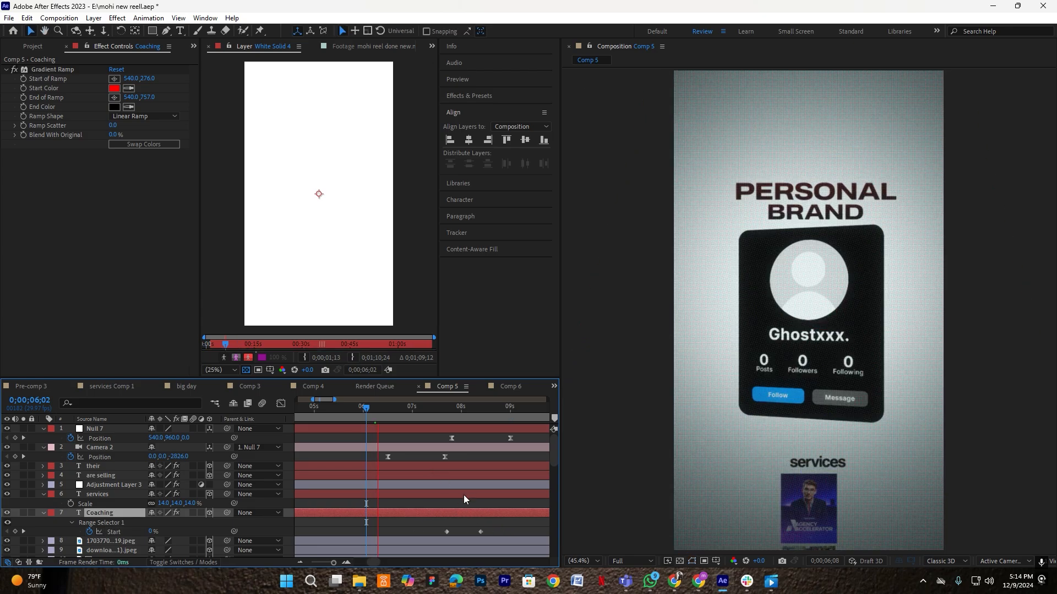
pyautogui.click(443, 417)
pyautogui.moveTo(442, 417); pyautogui.dragTo(439, 418)
pyautogui.press('space')
pyautogui.scroll(2, 496, 494)
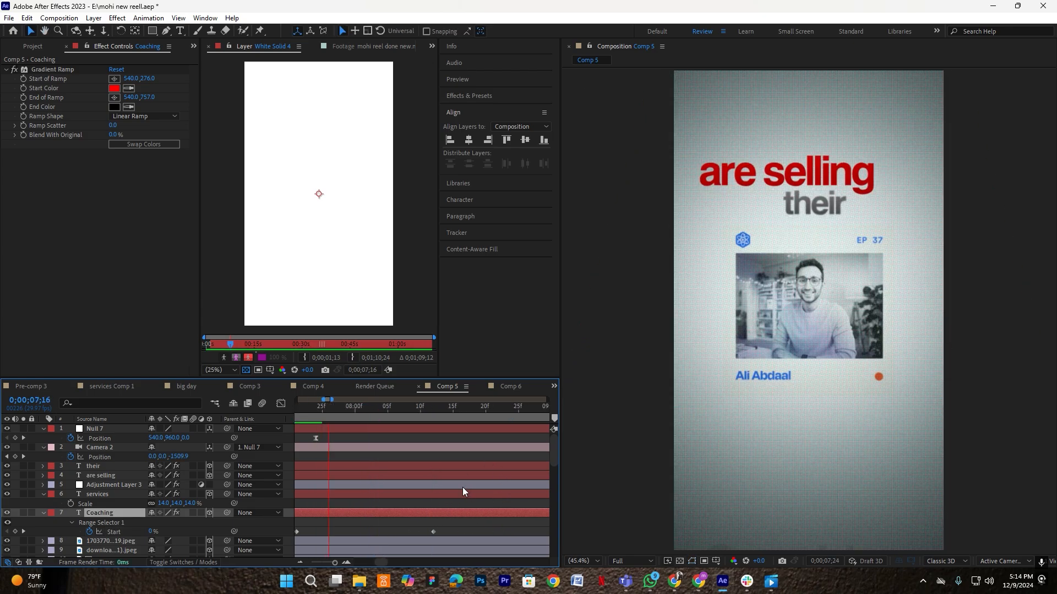
pyautogui.scroll(-1, 462, 487)
pyautogui.press('space')
pyautogui.moveTo(423, 414); pyautogui.dragTo(332, 413)
pyautogui.moveTo(393, 516); pyautogui.dragTo(406, 513)
# - Step through the transition to 8;20 and inspect Shape Layer 3 and the 'their' layer
pyautogui.click(807, 402)
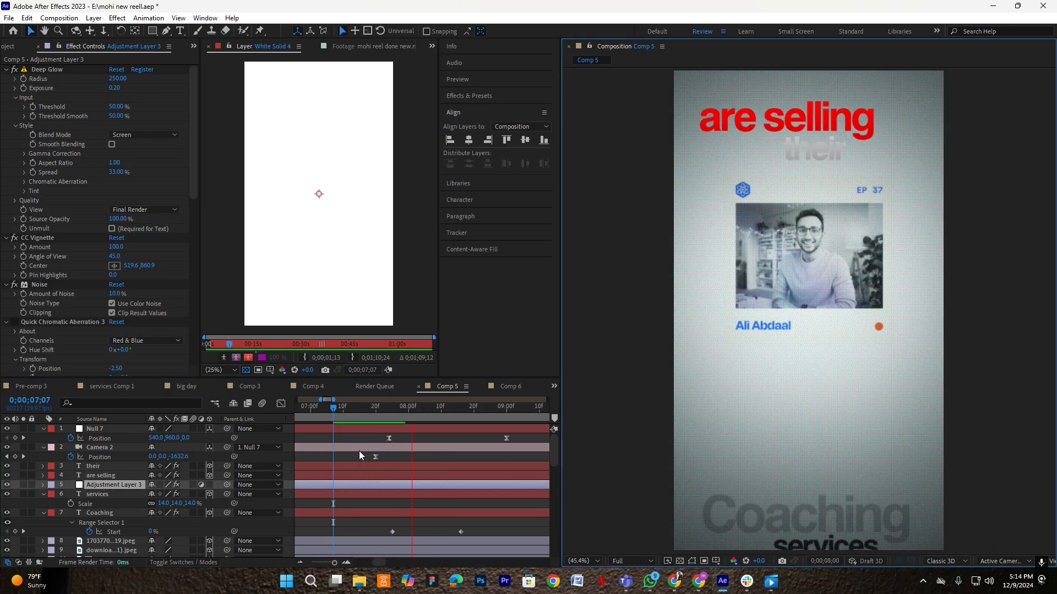
pyautogui.press('space')
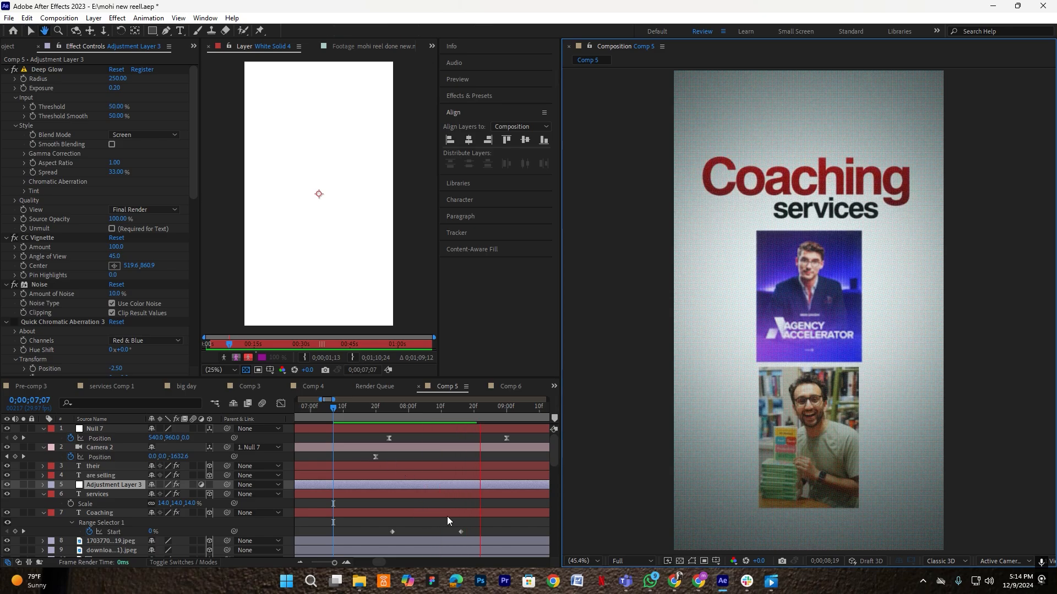
pyautogui.moveTo(483, 409)
pyautogui.mouseDown()
pyautogui.moveTo(504, 424)
pyautogui.moveTo(473, 407)
pyautogui.mouseUp()
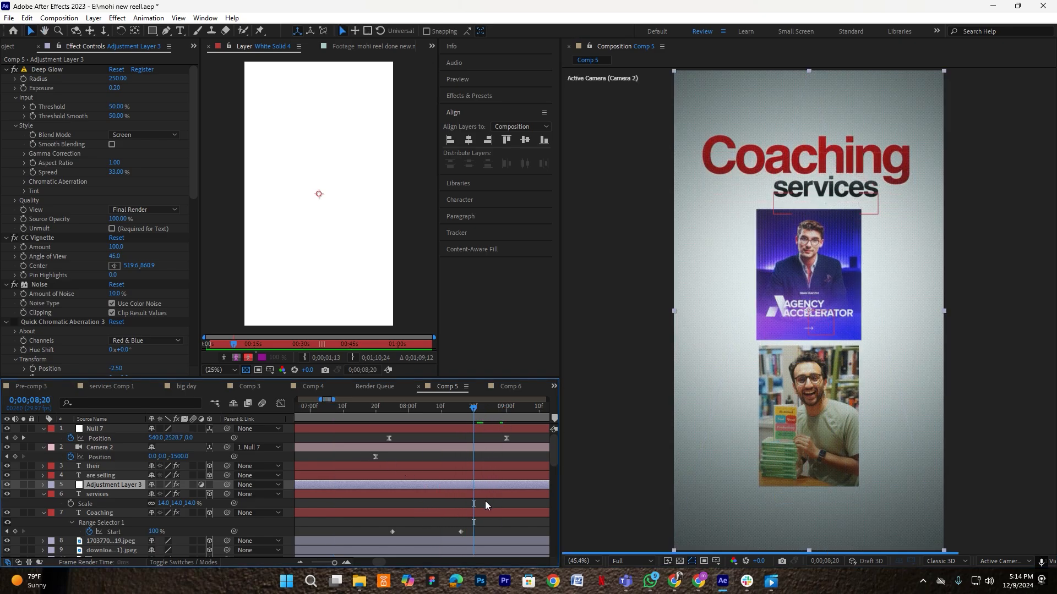
pyautogui.click(473, 510)
pyautogui.scroll(-3, 104, 505)
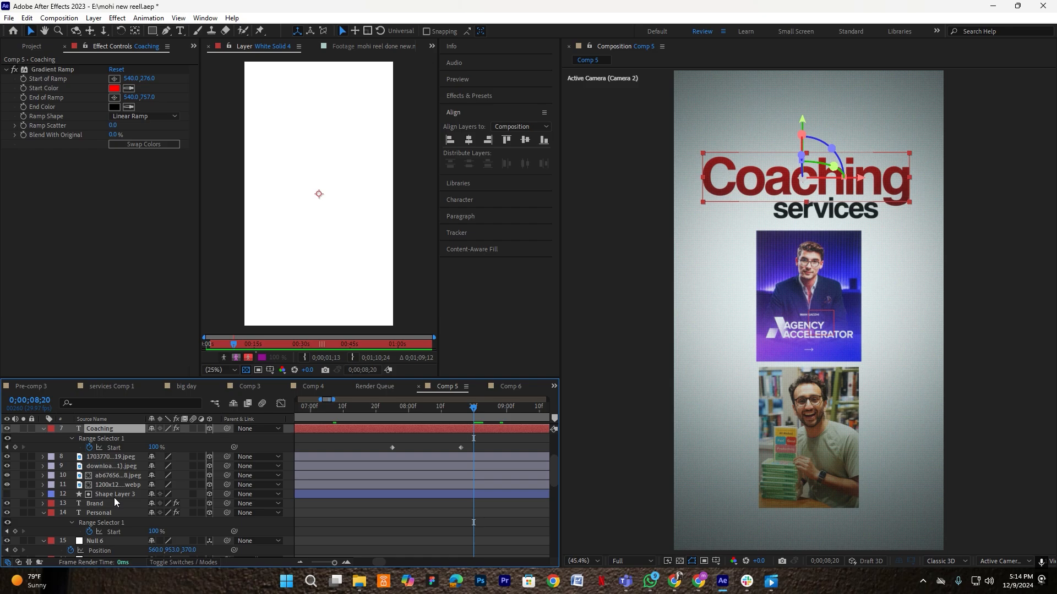
pyautogui.click(114, 498)
pyautogui.scroll(3, 150, 501)
pyautogui.click(104, 465)
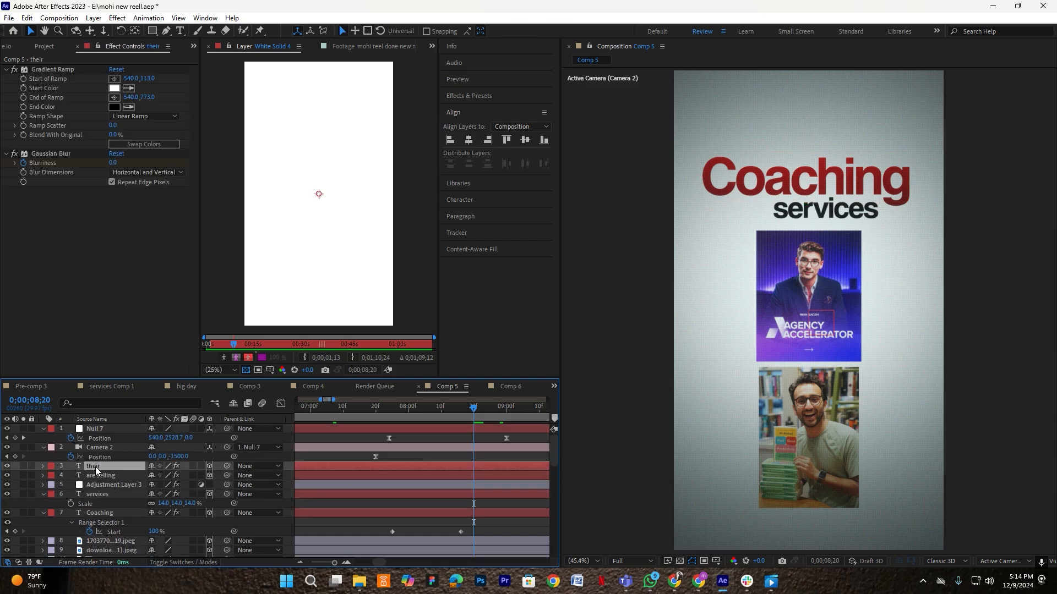
# - Copy the Gaussian Blur keyframes from 'their' onto Coaching and move them earlier to match its entrance
pyautogui.press('u')
pyautogui.click(103, 494)
pyautogui.moveTo(424, 498); pyautogui.dragTo(333, 508)
pyautogui.scroll(-1, 373, 519)
pyautogui.click(109, 523)
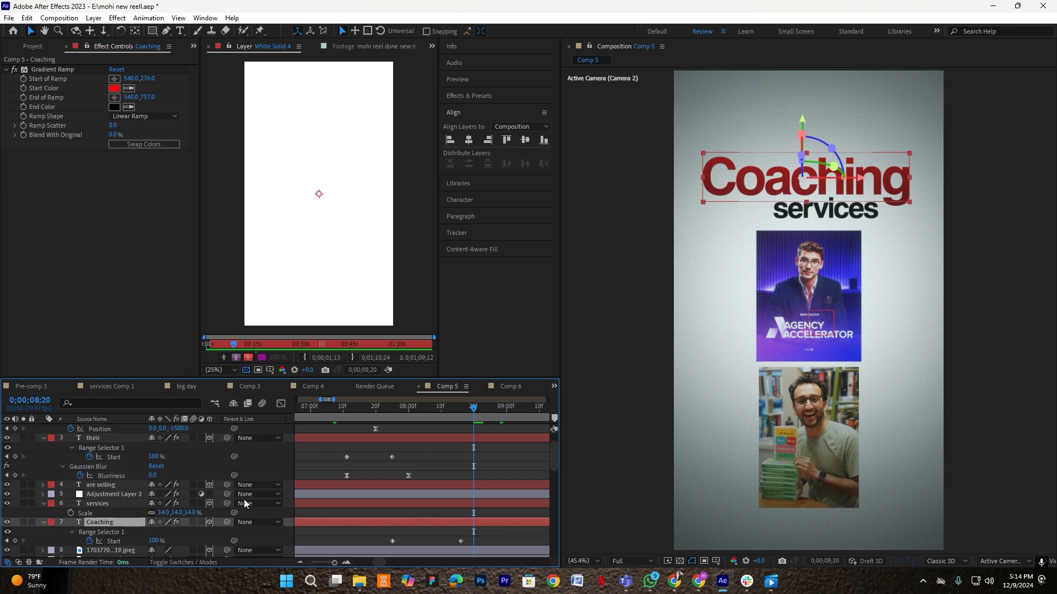
pyautogui.scroll(-2, 352, 487)
pyautogui.hotkey('ctrl', 'v')
pyautogui.press('u')
pyautogui.press('u')
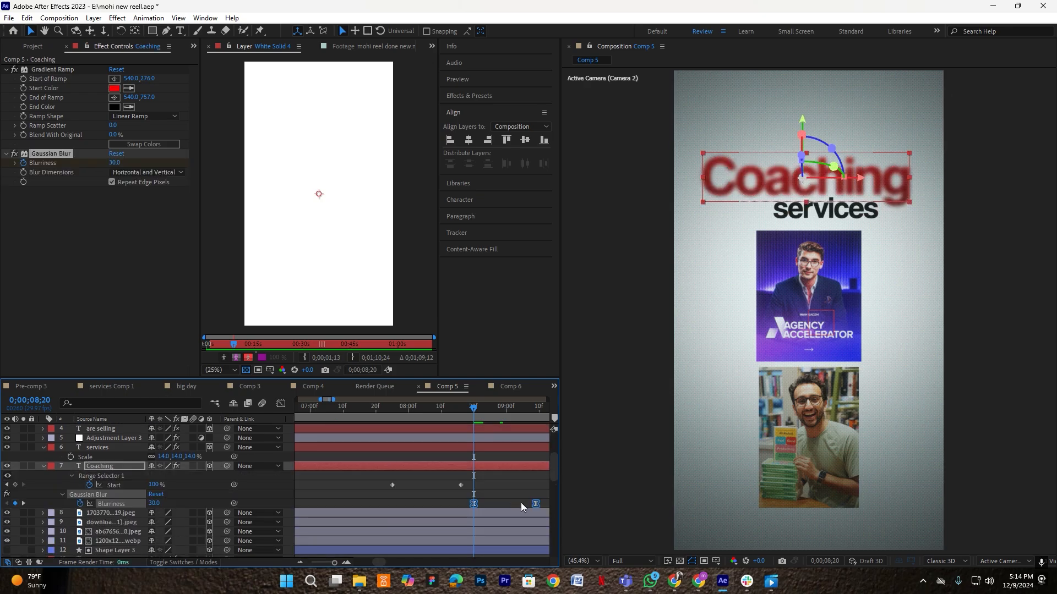
pyautogui.moveTo(537, 503); pyautogui.dragTo(460, 503)
# - Preview the Coaching transition repeatedly from around 7;04–7;16
pyautogui.click(421, 417)
pyautogui.click(349, 410)
pyautogui.click(749, 417)
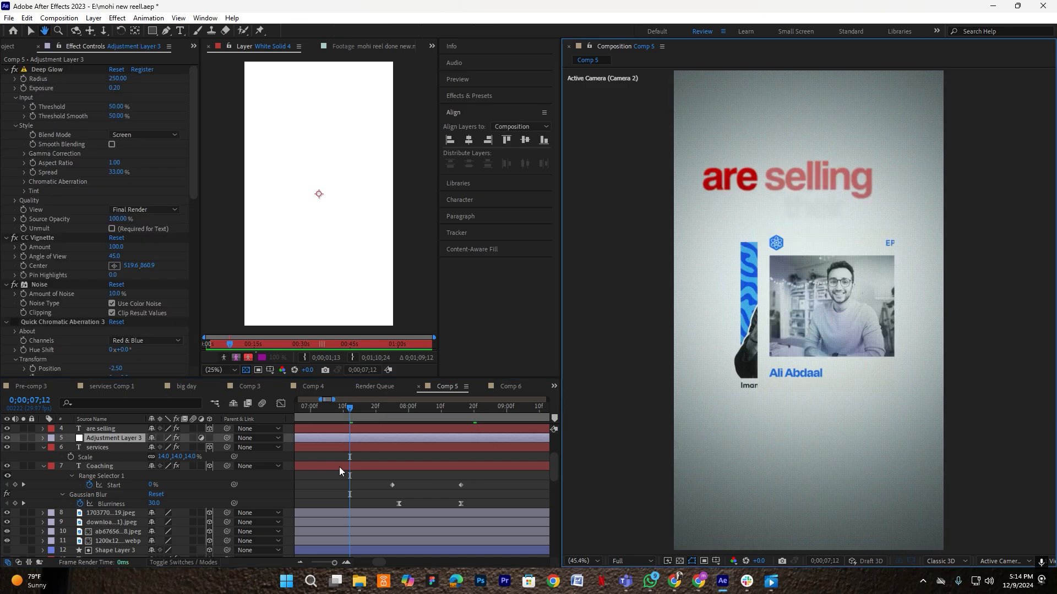
pyautogui.press('space')
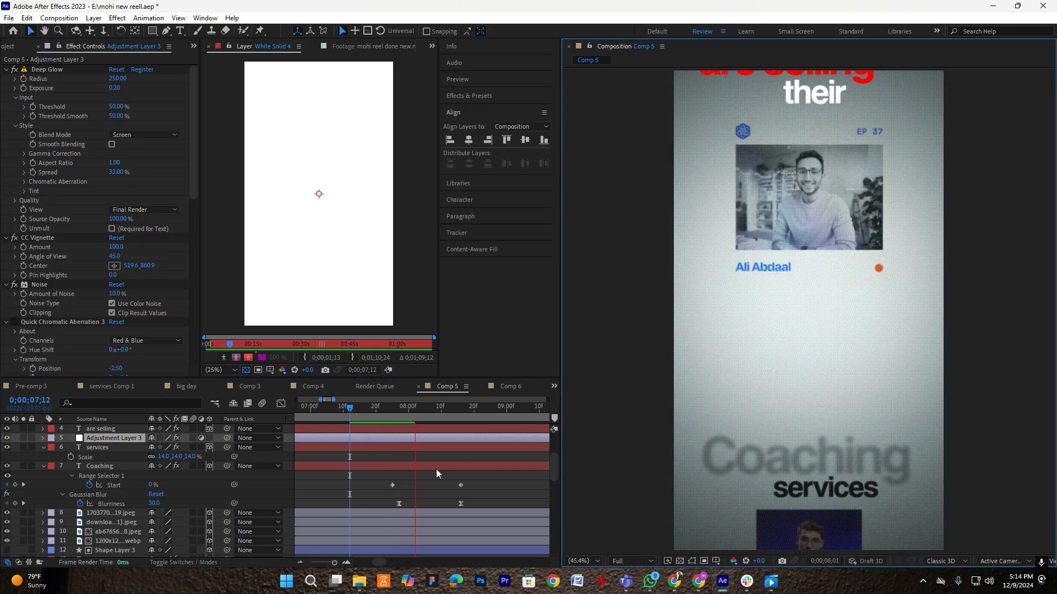
pyautogui.press('space')
pyautogui.click(362, 416)
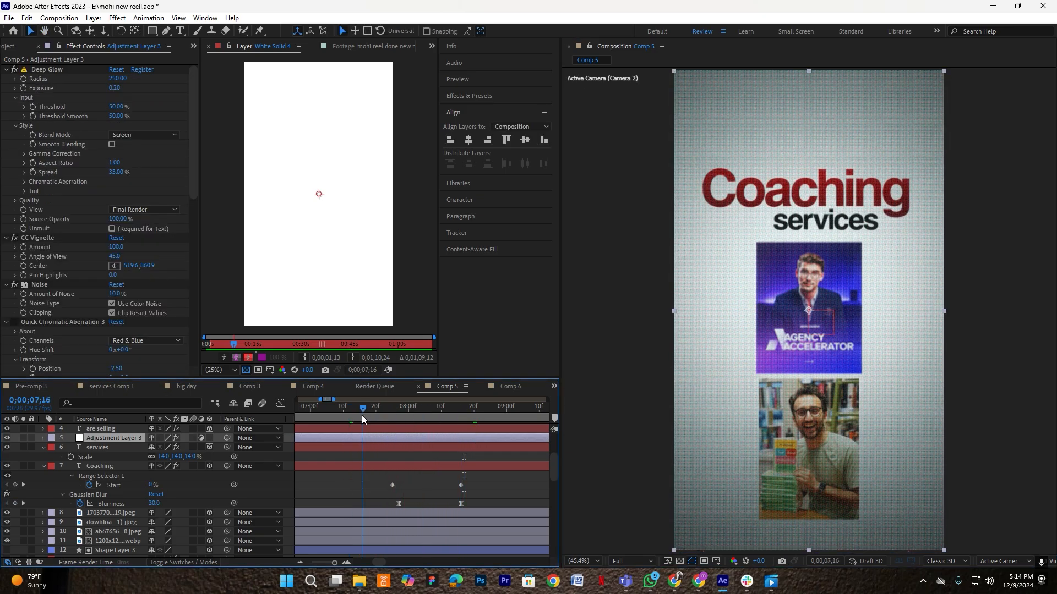
pyautogui.press('space')
pyautogui.press('pageup')
pyautogui.press('pageup')
pyautogui.press('pageup')
pyautogui.press('pageup')
pyautogui.press('pageup')
pyautogui.press('pageup')
pyautogui.press('pageup')
pyautogui.press('pageup')
pyautogui.press('pageup')
pyautogui.press('pageup')
pyautogui.press('pageup')
pyautogui.press('pageup')
pyautogui.press('pageup')
pyautogui.press('pageup')
pyautogui.press('pageup')
pyautogui.press('pageup')
pyautogui.press('pageup')
pyautogui.press('pageup')
pyautogui.press('pageup')
pyautogui.press('pageup')
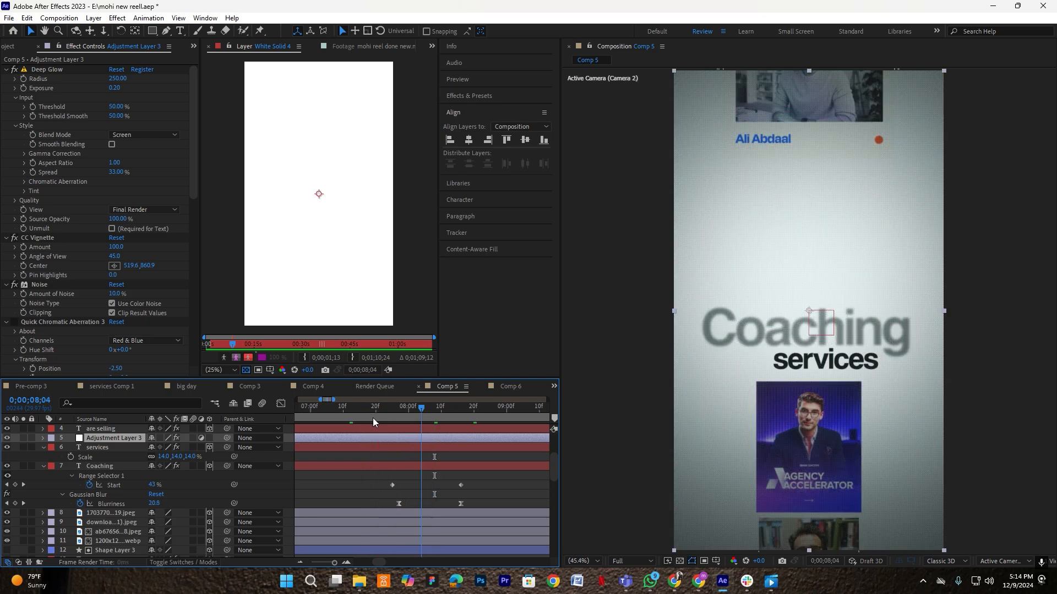
pyautogui.press('space')
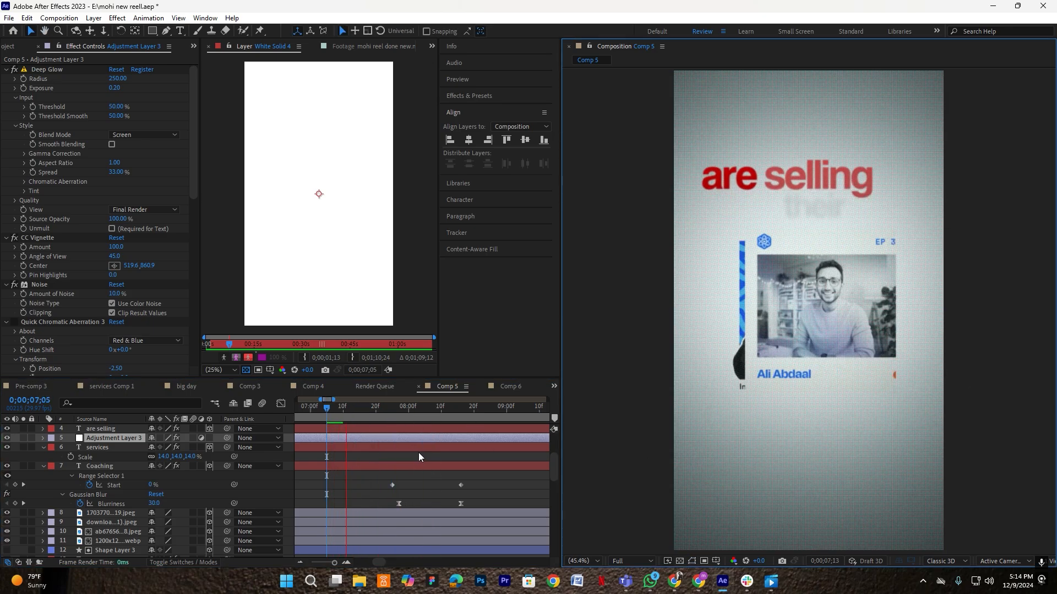
pyautogui.press('space')
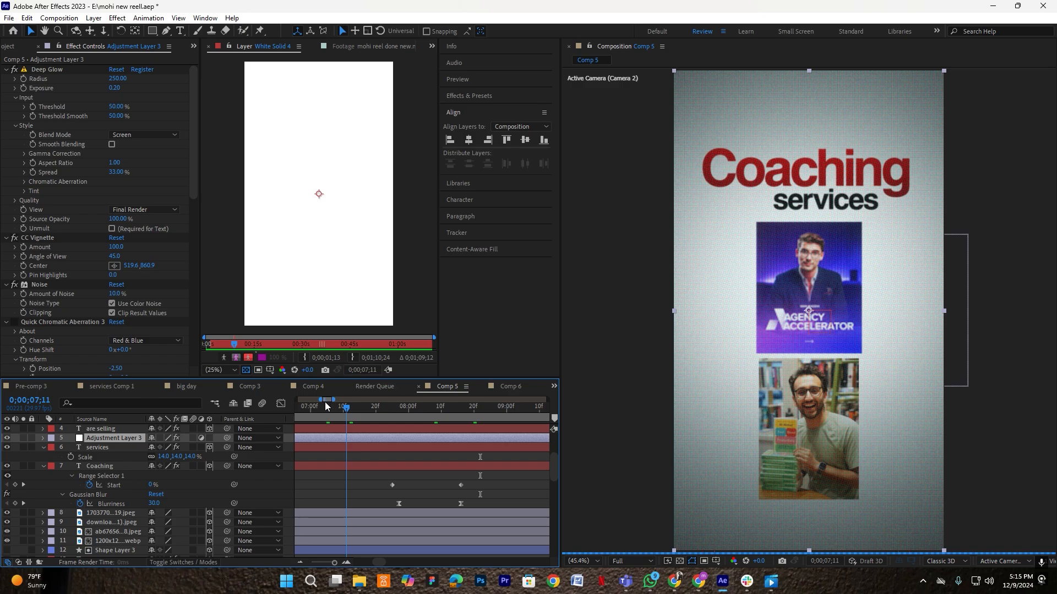
pyautogui.press('pageup')
pyautogui.press('space')
pyautogui.press('space')
# - Copy Coaching's Gaussian Blur onto services and shift it about 4 frames earlier
pyautogui.click(477, 414)
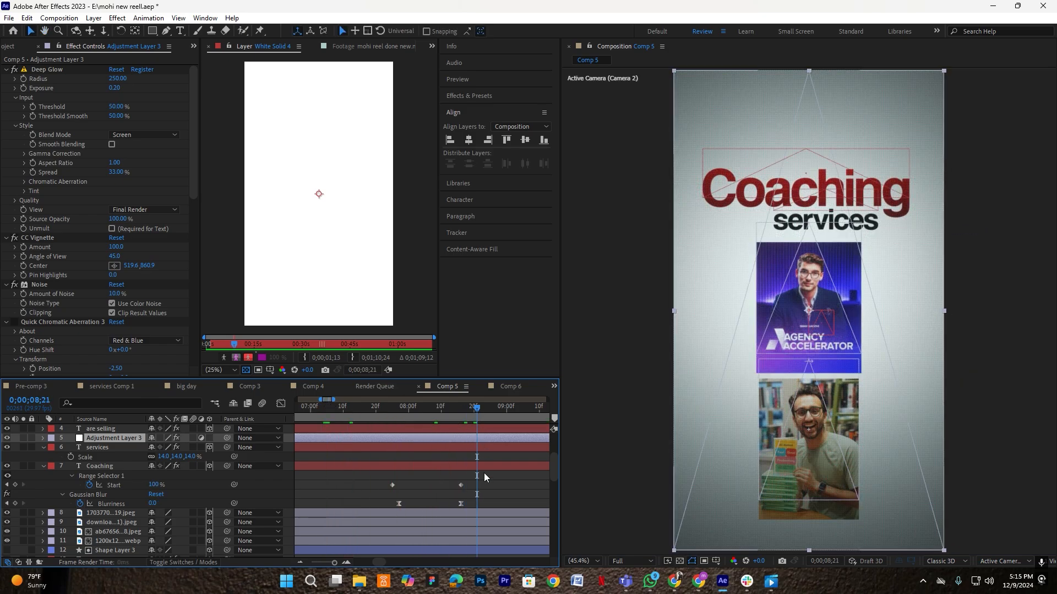
pyautogui.click(488, 474)
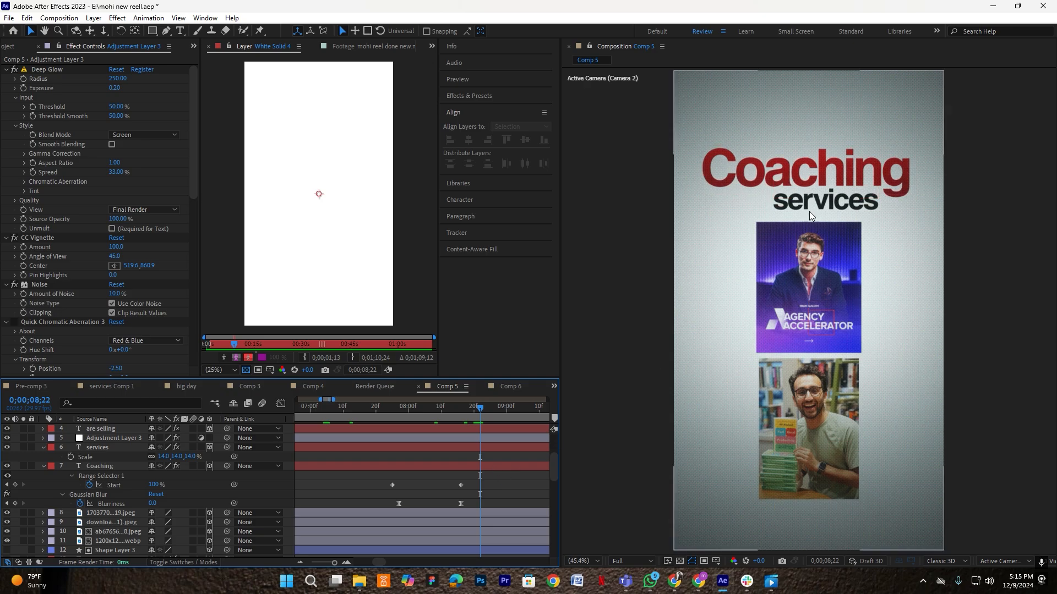
pyautogui.click(356, 467)
pyautogui.click(44, 467)
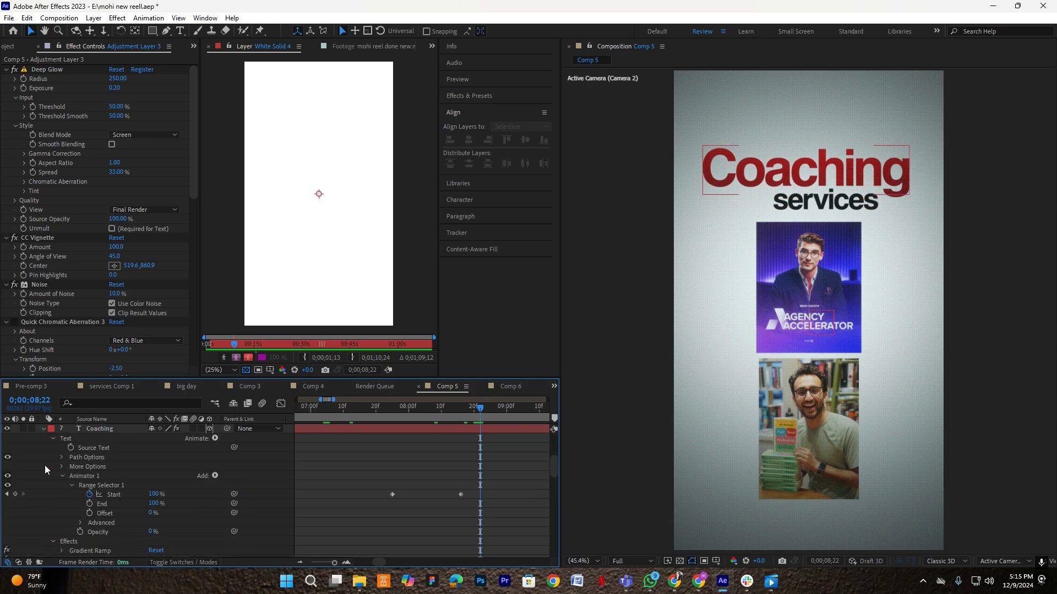
pyautogui.click(88, 476)
pyautogui.scroll(-2, 87, 475)
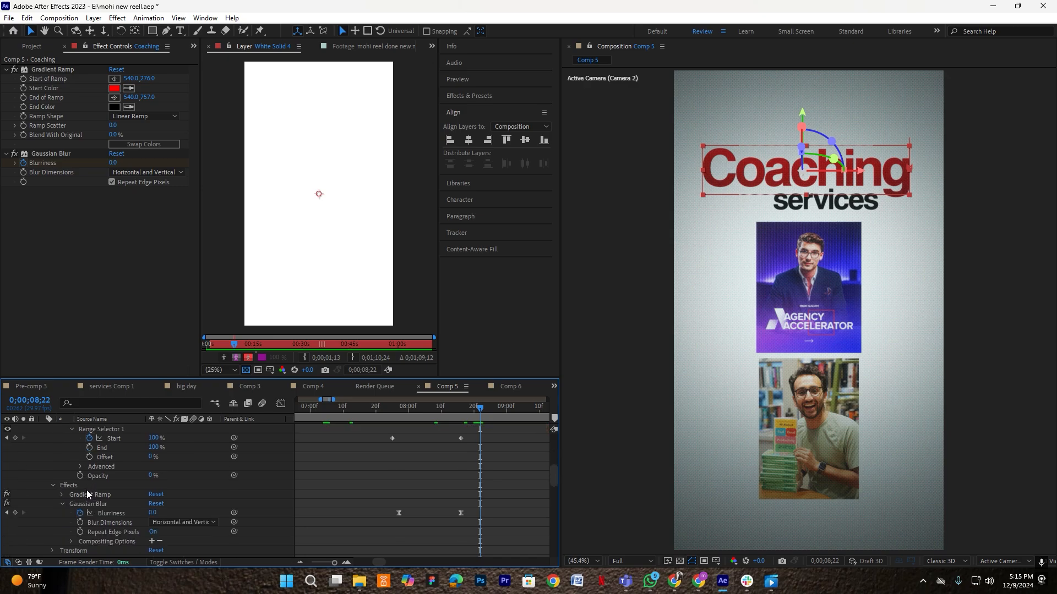
pyautogui.click(98, 505)
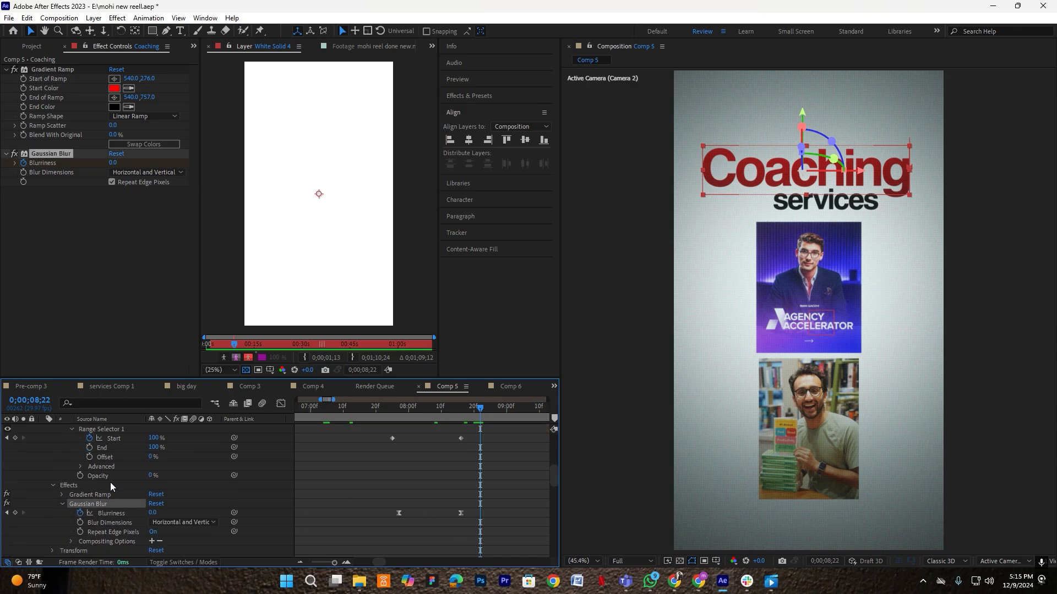
pyautogui.scroll(3, 110, 482)
pyautogui.click(44, 456)
pyautogui.click(98, 439)
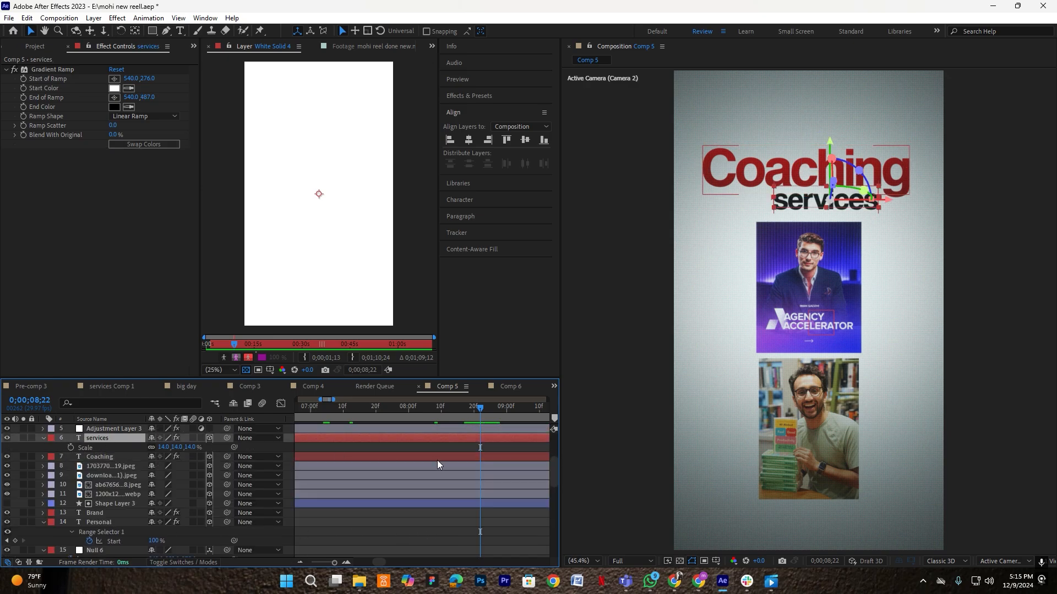
pyautogui.hotkey('ctrl', 'v')
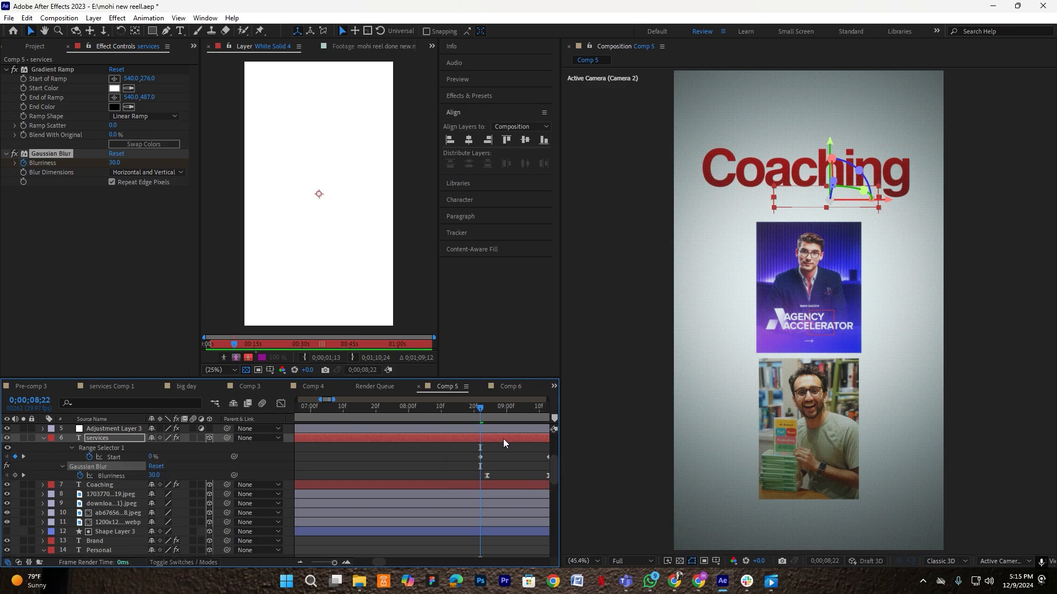
pyautogui.moveTo(503, 438); pyautogui.dragTo(476, 438)
# - Preview the title transition from 7;15 and 6;17 through to 9;12
pyautogui.click(365, 411)
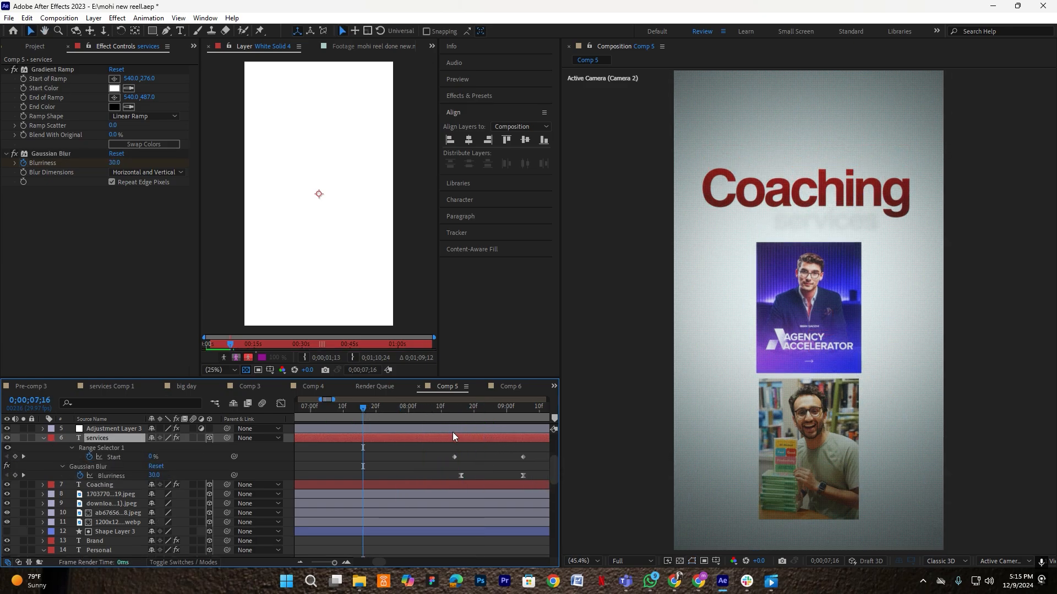
pyautogui.press('space')
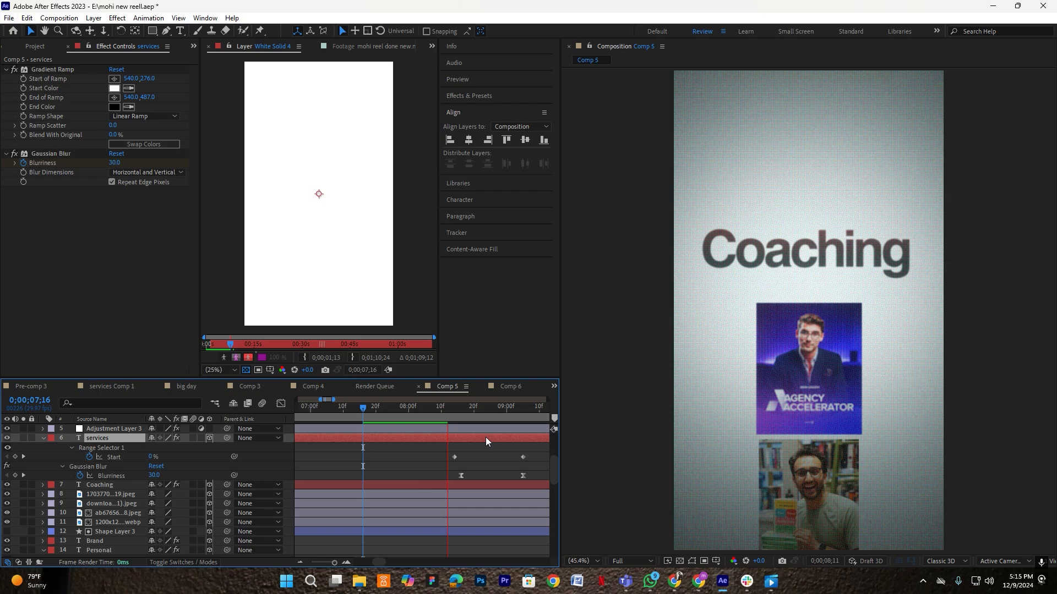
pyautogui.press('space')
pyautogui.click(362, 408)
pyautogui.press('space')
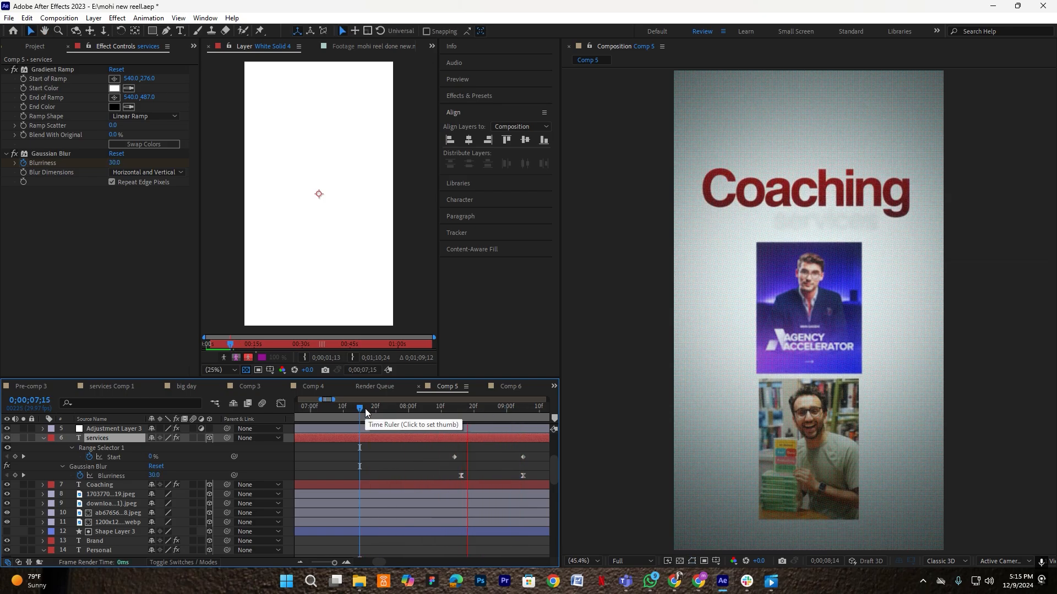
pyautogui.press('space')
pyautogui.scroll(-4, 426, 453)
pyautogui.click(407, 429)
pyautogui.scroll(2, 407, 429)
pyautogui.moveTo(380, 410); pyautogui.dragTo(357, 433)
pyautogui.press('space')
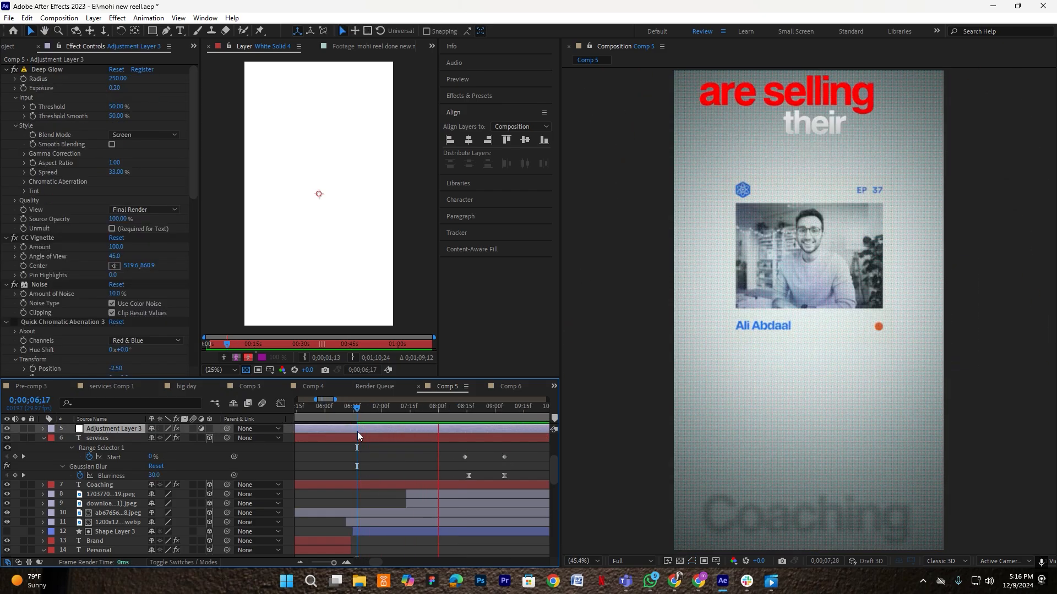
pyautogui.press('space')
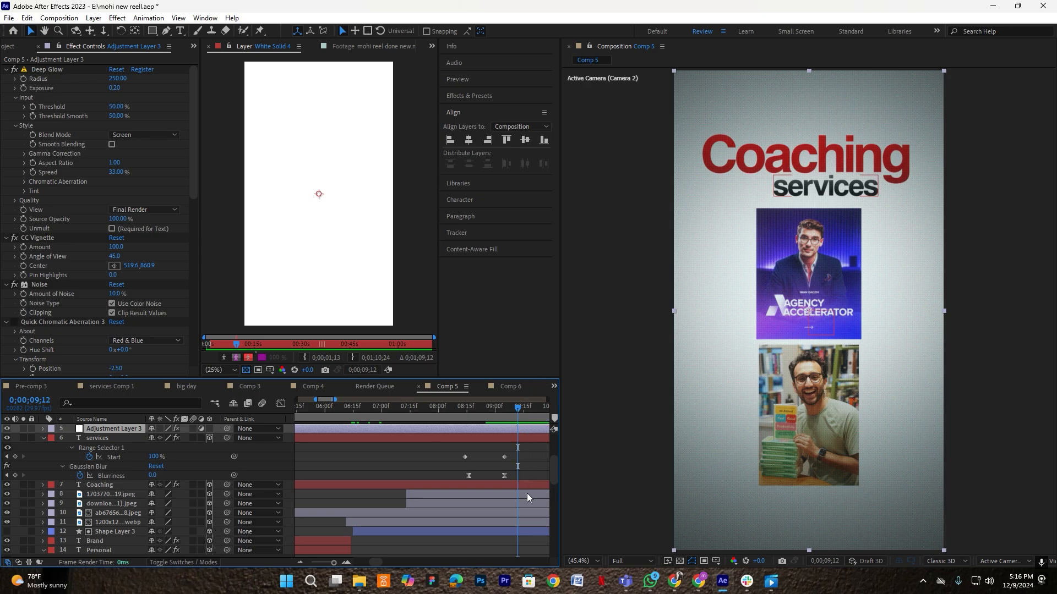
# - Split the Coaching title and photo card layers at 9;12 and delete everything after
pyautogui.keyDown('shift'); pyautogui.click(527, 531); pyautogui.keyUp('shift')
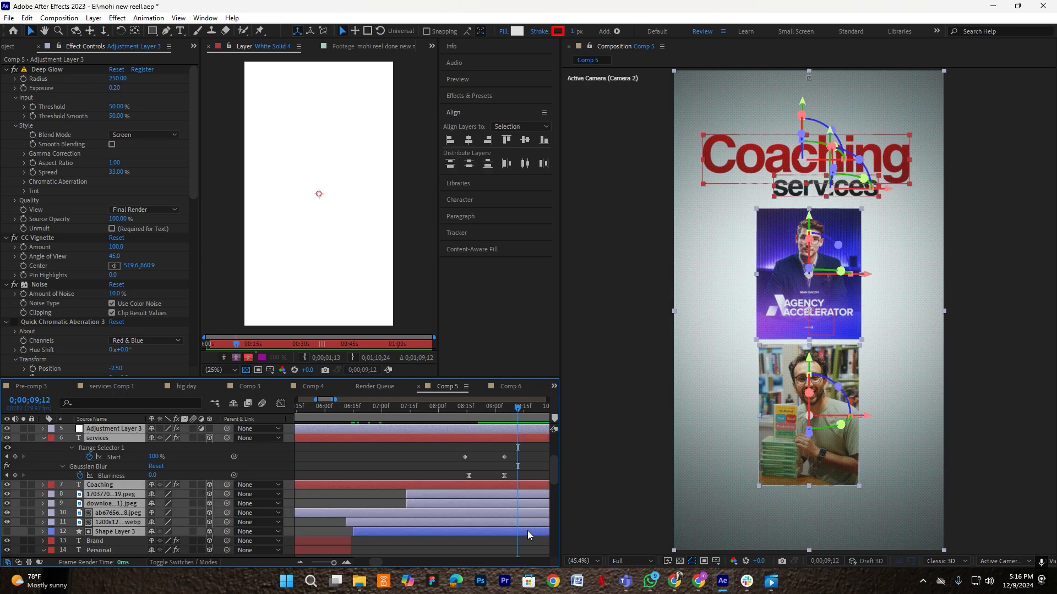
pyautogui.hotkey('ctrl', 'shift', 'd')
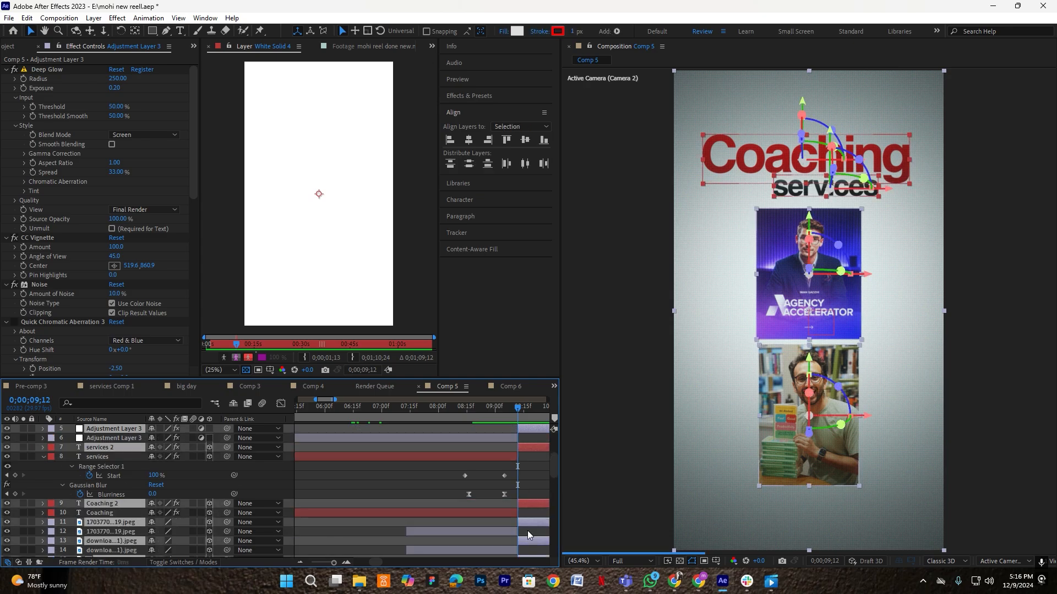
pyautogui.press('Delete')
pyautogui.scroll(-3, 473, 497)
# - Extend Adjustment Layer 3 past the 9;12 cut
pyautogui.click(105, 419)
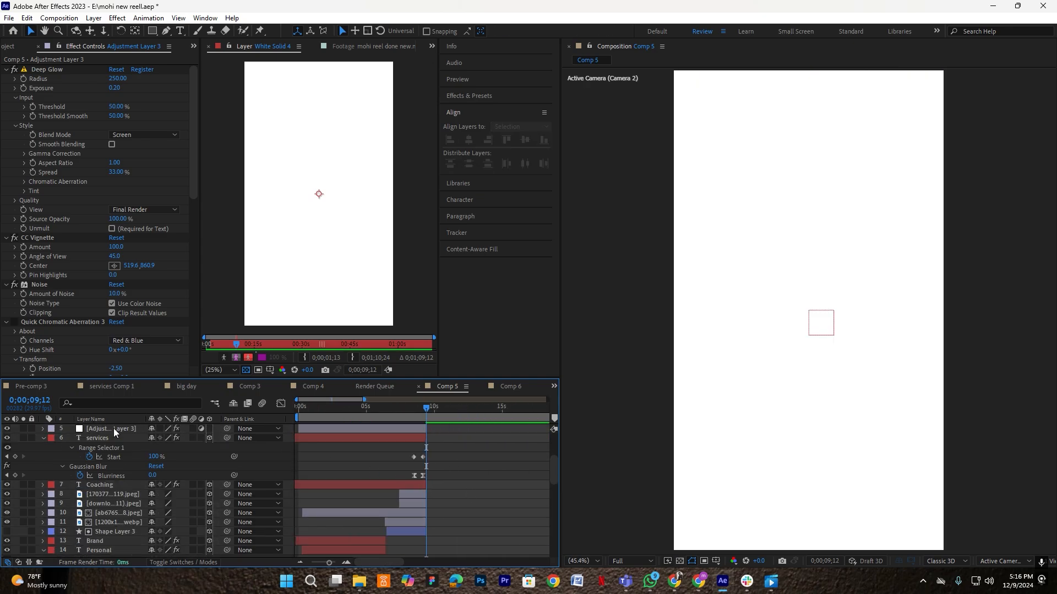
pyautogui.moveTo(427, 432); pyautogui.dragTo(507, 431)
pyautogui.press('=')
pyautogui.press('=')
pyautogui.press('=')
pyautogui.click(452, 414)
pyautogui.click(477, 464)
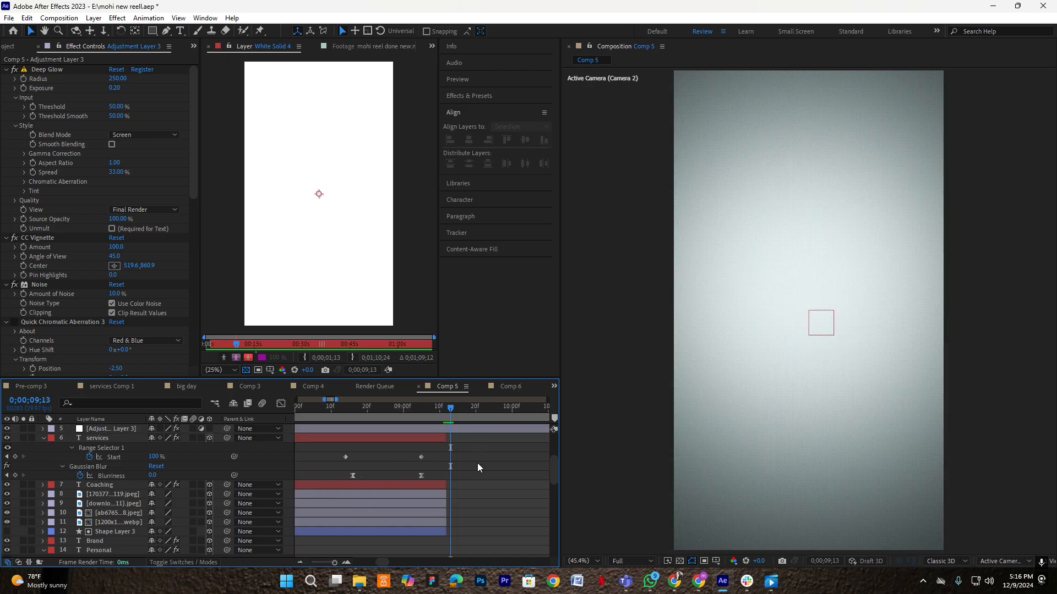
# - Pre-compose the Big Day image, caption and blue backdrop into a 3D Pre-comp 6
pyautogui.click(20, 44)
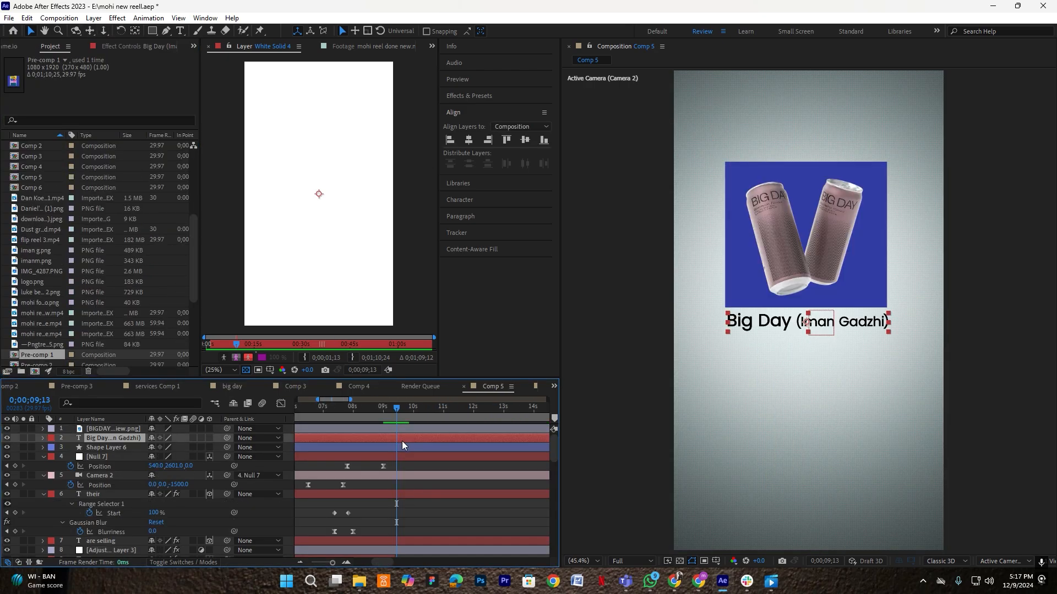
pyautogui.click(402, 444)
pyautogui.keyDown('shift'); pyautogui.click(408, 427); pyautogui.keyUp('shift')
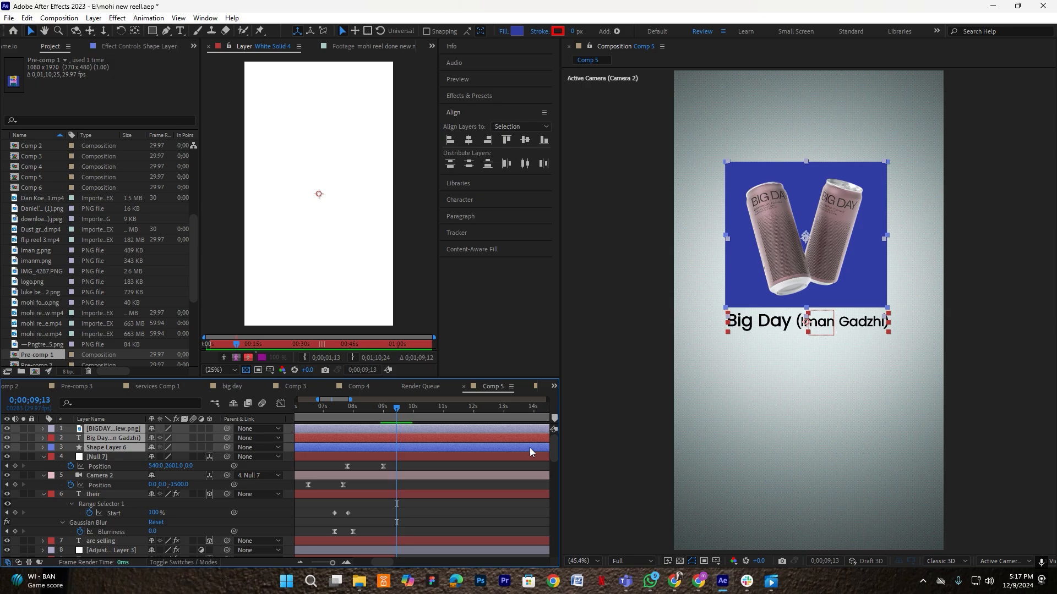
pyautogui.hotkey('ctrl', 'shift', 'c')
pyautogui.click(484, 308)
pyautogui.click(543, 361)
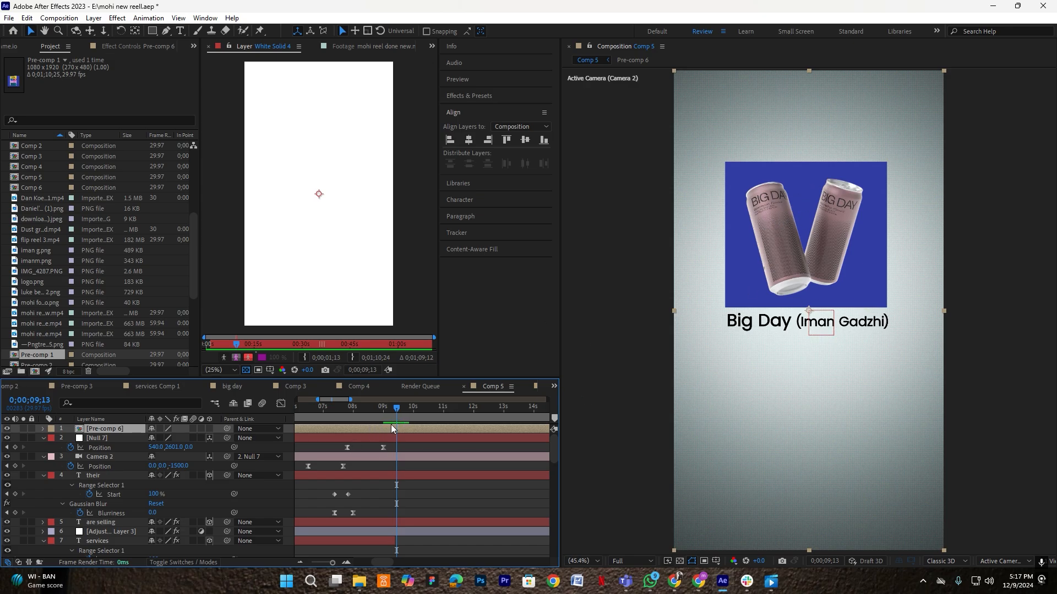
pyautogui.click(209, 429)
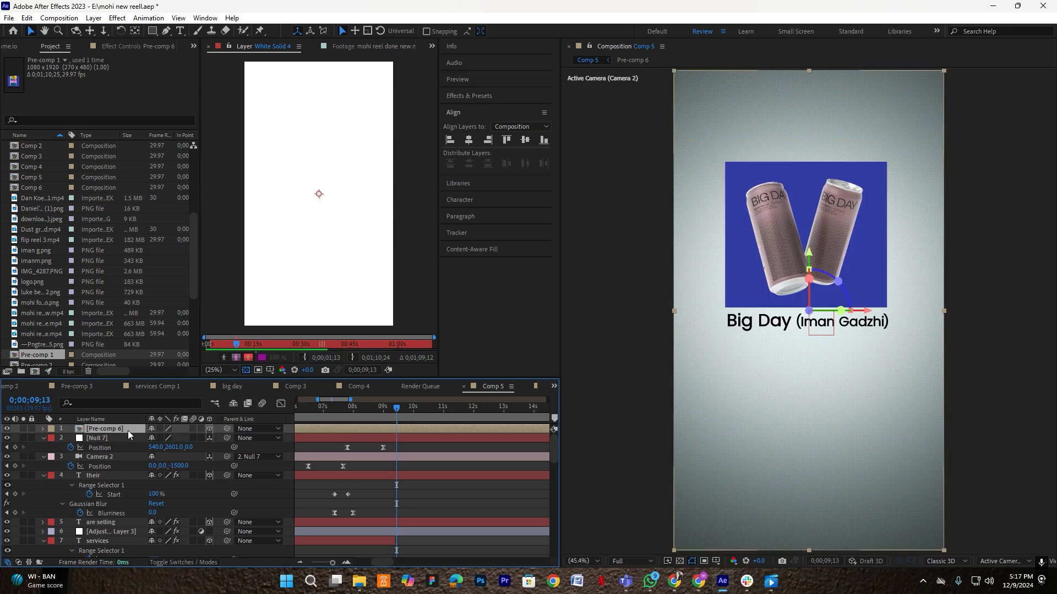
# - Shrink the Big Day card slightly and nudge it up
pyautogui.press('s')
pyautogui.moveTo(167, 438); pyautogui.dragTo(161, 438)
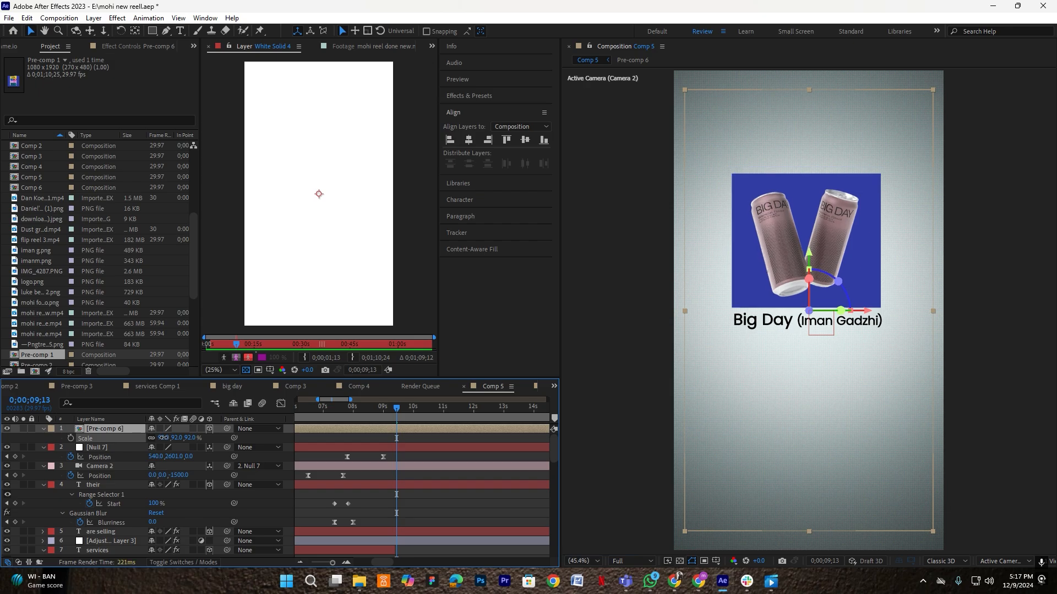
pyautogui.moveTo(777, 269); pyautogui.dragTo(778, 265)
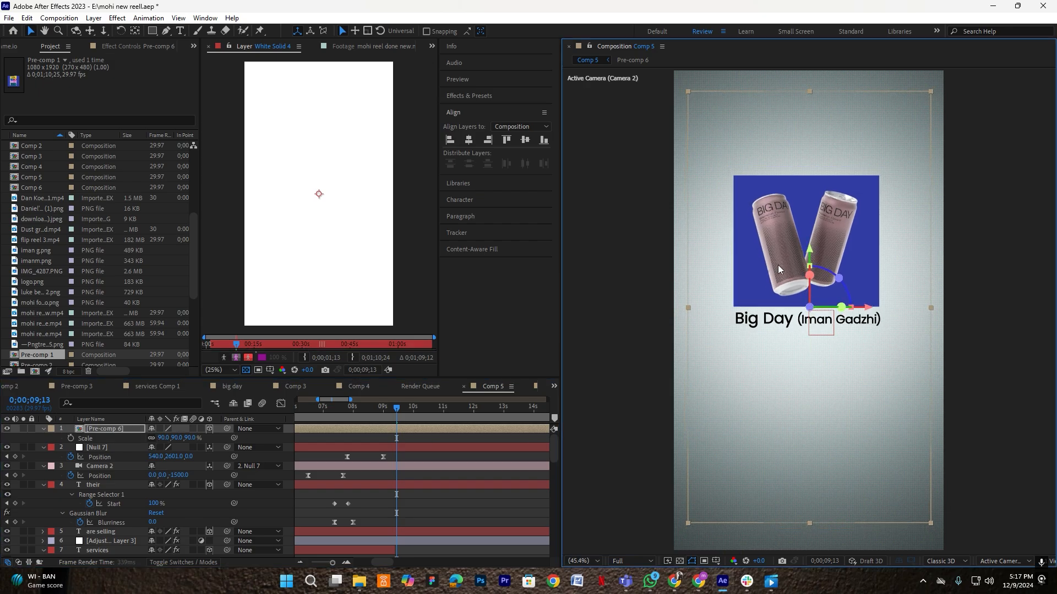
# - Keyframe the card sliding in from X -422.8 off the left edge, with Easy Ease on both keys
pyautogui.press('p')
pyautogui.click(70, 438)
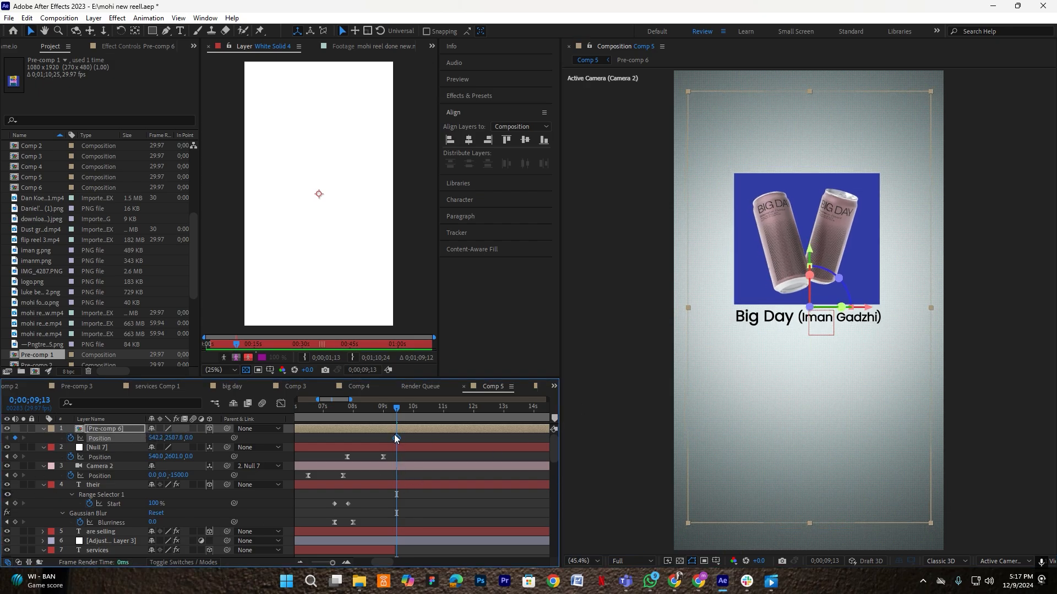
pyautogui.moveTo(452, 439); pyautogui.dragTo(472, 438)
pyautogui.moveTo(866, 309); pyautogui.dragTo(626, 307)
pyautogui.moveTo(481, 443); pyautogui.dragTo(369, 439)
pyautogui.press('F9')
# - Reshape the speed curve in the Graph Editor so the motion peaks early and fast
pyautogui.click(279, 405)
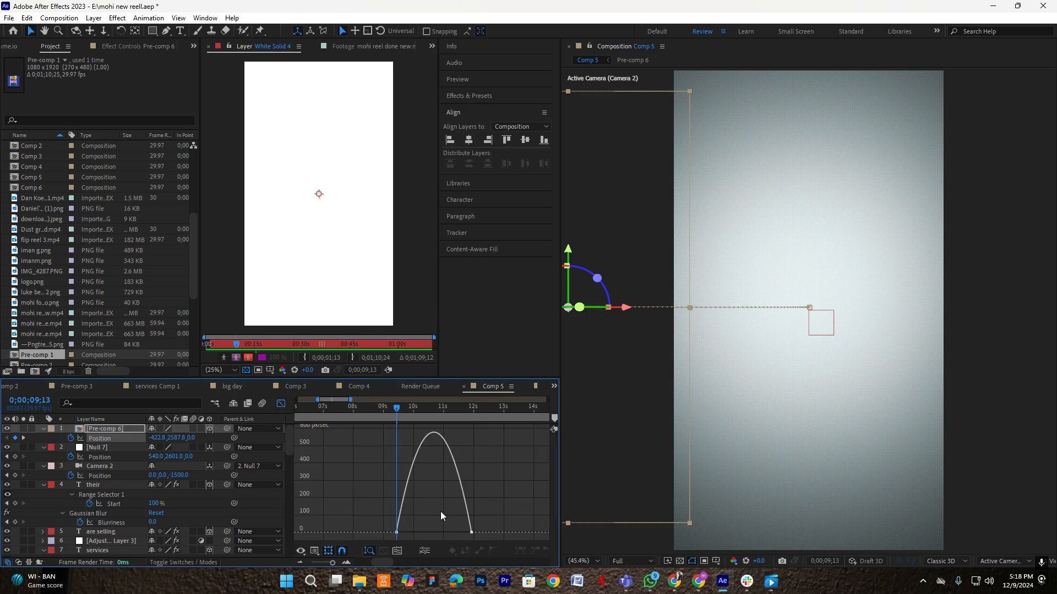
pyautogui.scroll(3, 446, 534)
pyautogui.moveTo(496, 529); pyautogui.dragTo(411, 533)
pyautogui.scroll(-3, 411, 533)
pyautogui.scroll(2, 377, 531)
pyautogui.scroll(1, 437, 531)
pyautogui.scroll(-1, 484, 541)
pyautogui.scroll(1, 540, 535)
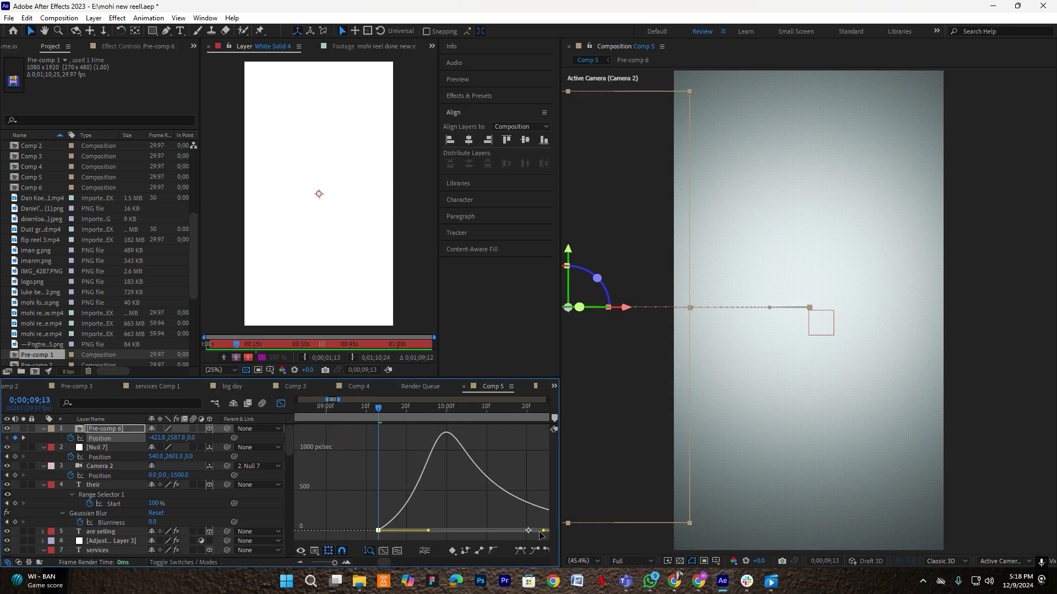
pyautogui.moveTo(544, 531); pyautogui.dragTo(332, 264)
pyautogui.click(281, 403)
# - Preview the slide-in and move the end keyframe earlier to about 10.5 seconds
pyautogui.scroll(-1, 362, 452)
pyautogui.scroll(-1, 361, 452)
pyautogui.click(382, 439)
pyautogui.press('space')
pyautogui.moveTo(439, 438); pyautogui.dragTo(336, 412)
pyautogui.click(717, 382)
pyautogui.press('space')
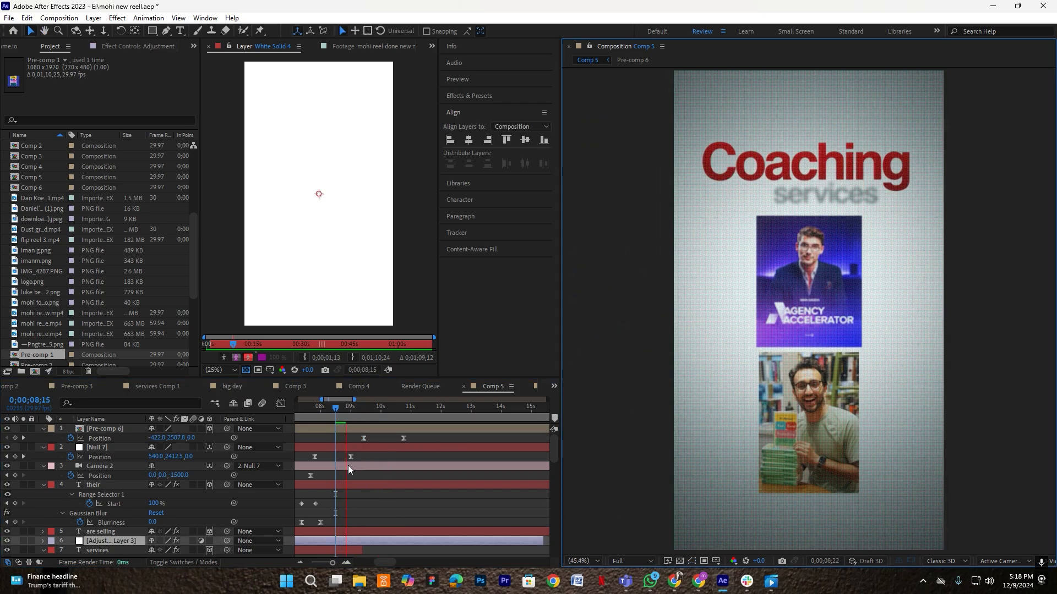
# - Replay the Big Day slide-in and drag its end Position keyframe slightly earlier
pyautogui.moveTo(383, 412); pyautogui.dragTo(332, 414)
pyautogui.press('space')
pyautogui.scroll(1, 316, 460)
pyautogui.press('space')
pyautogui.moveTo(492, 438); pyautogui.dragTo(351, 411)
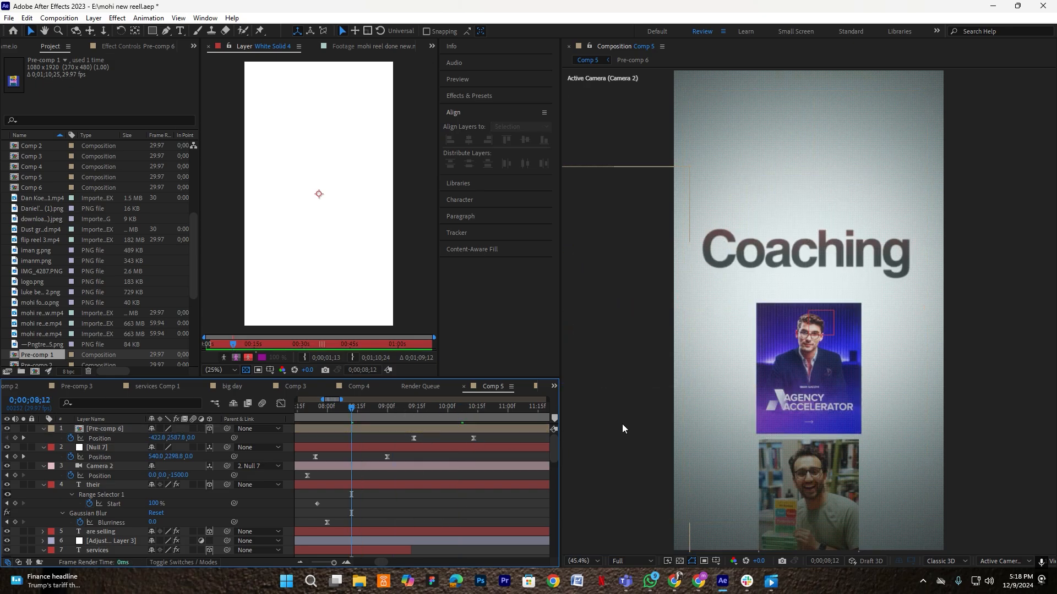
# - Preview the adjusted transition from 8;12 and park the playhead at 10;13
pyautogui.click(785, 412)
pyautogui.press('space')
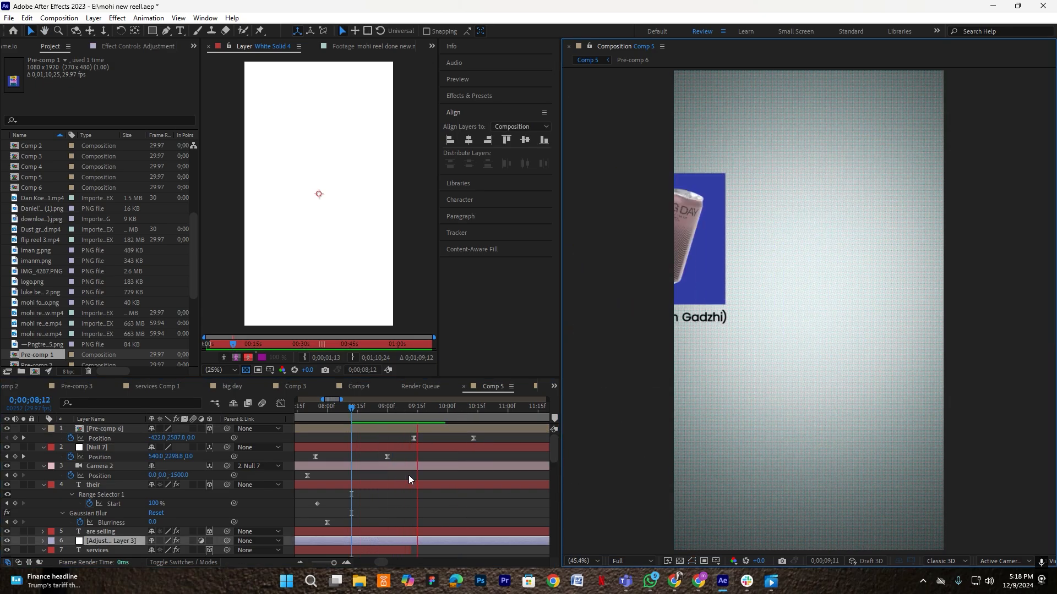
pyautogui.click(472, 408)
pyautogui.moveTo(473, 411); pyautogui.dragTo(473, 412)
pyautogui.click(504, 440)
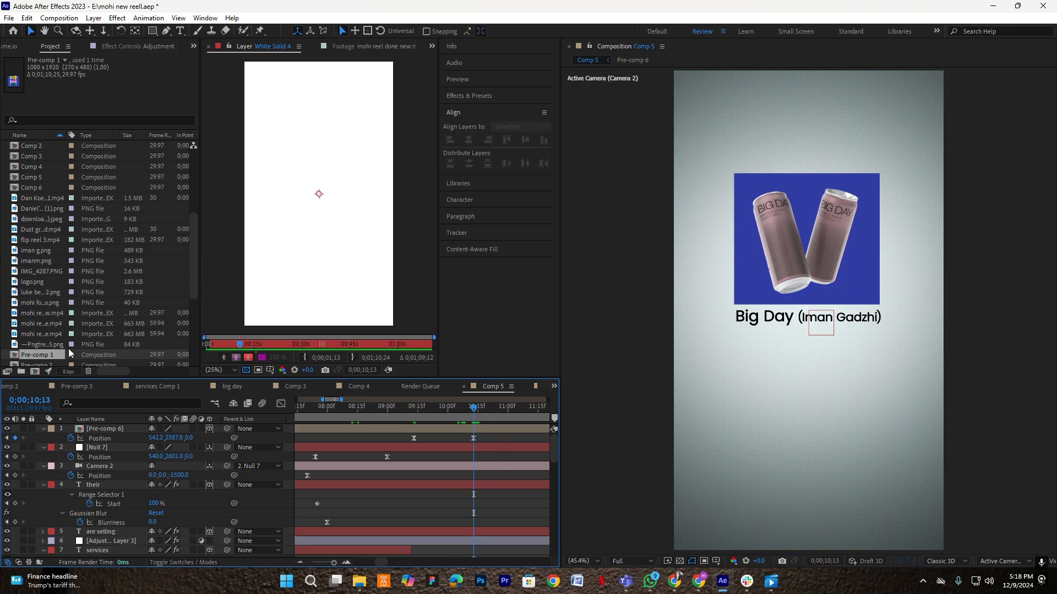
# - Take the three Feel good card layers from Pre-comp 1 and paste them into Comp 5
pyautogui.doubleClick(34, 354)
pyautogui.moveTo(126, 484); pyautogui.dragTo(116, 430)
pyautogui.click(552, 387)
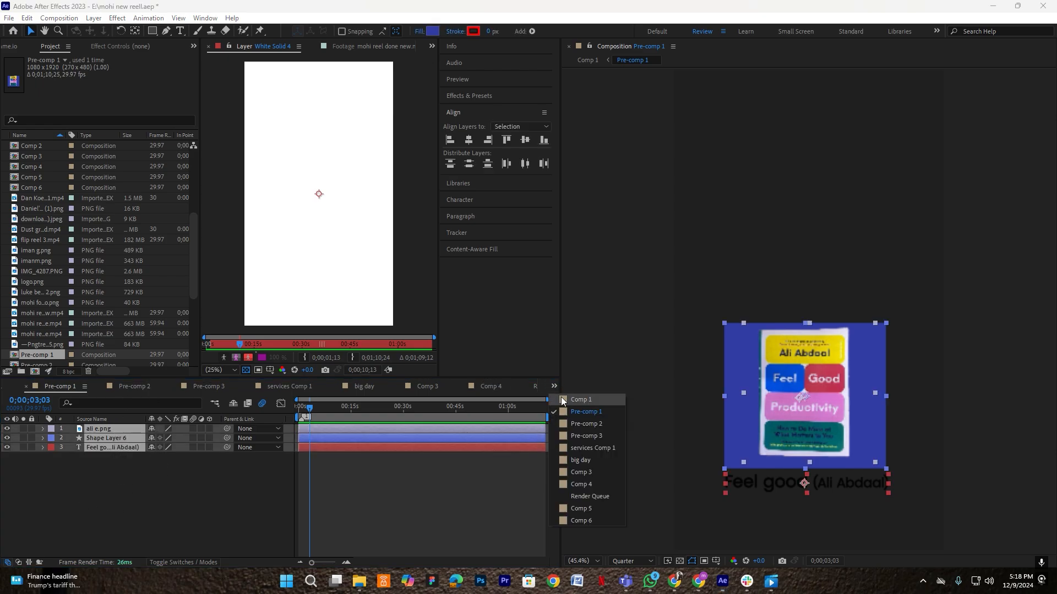
pyautogui.click(586, 499)
pyautogui.click(492, 438)
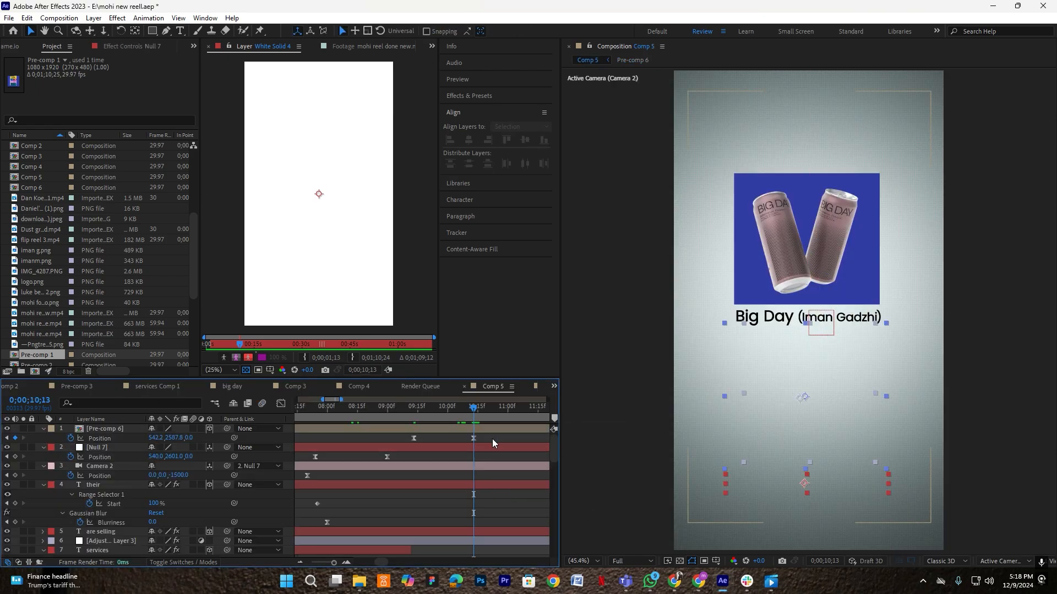
pyautogui.hotkey('ctrl', 'v')
# - Pre-compose the pasted layers into Pre-comp 7, match Big Day's scale, and nudge it right and down
pyautogui.hotkey('ctrl', 'shift', 'c')
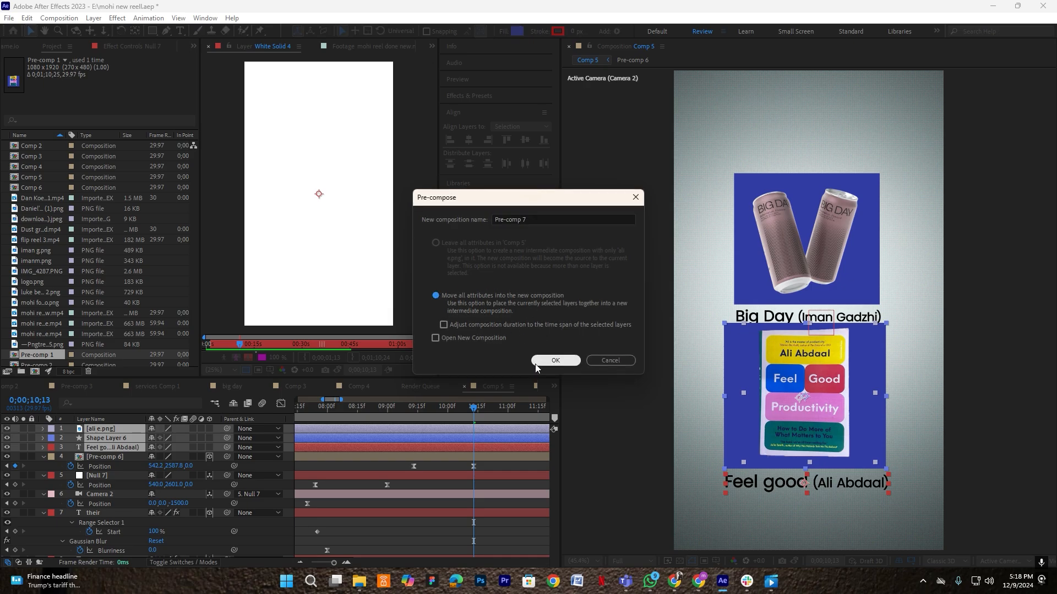
pyautogui.click(544, 359)
pyautogui.click(102, 446)
pyautogui.press('s')
pyautogui.click(121, 430)
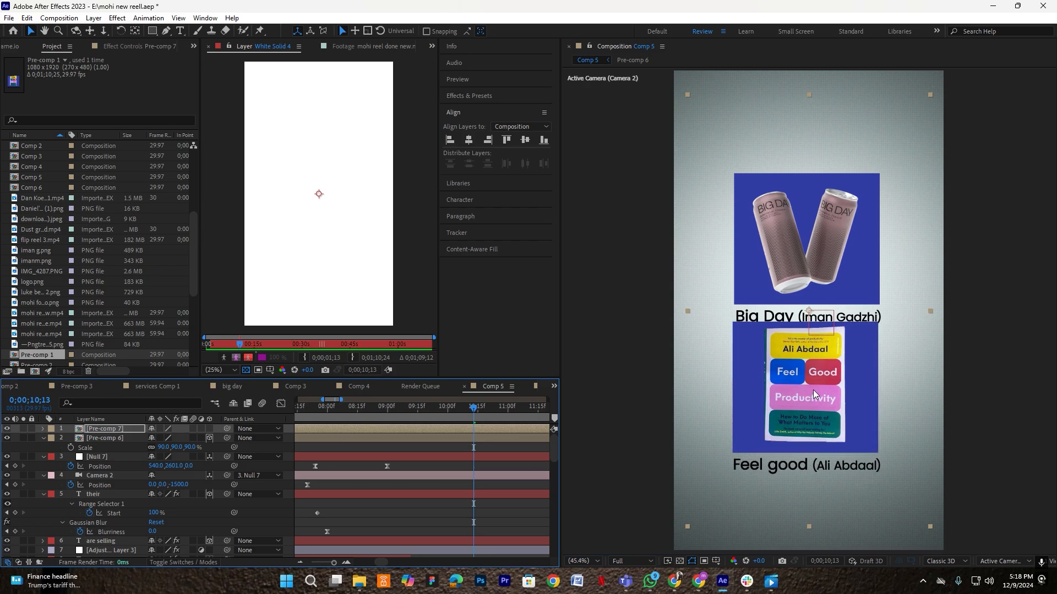
pyautogui.moveTo(813, 390); pyautogui.dragTo(817, 400)
# - Make Pre-comp 7 a 3D layer below Big Day with a Position keyframe at 540,2649,0
pyautogui.hotkey('shift', 'Right')
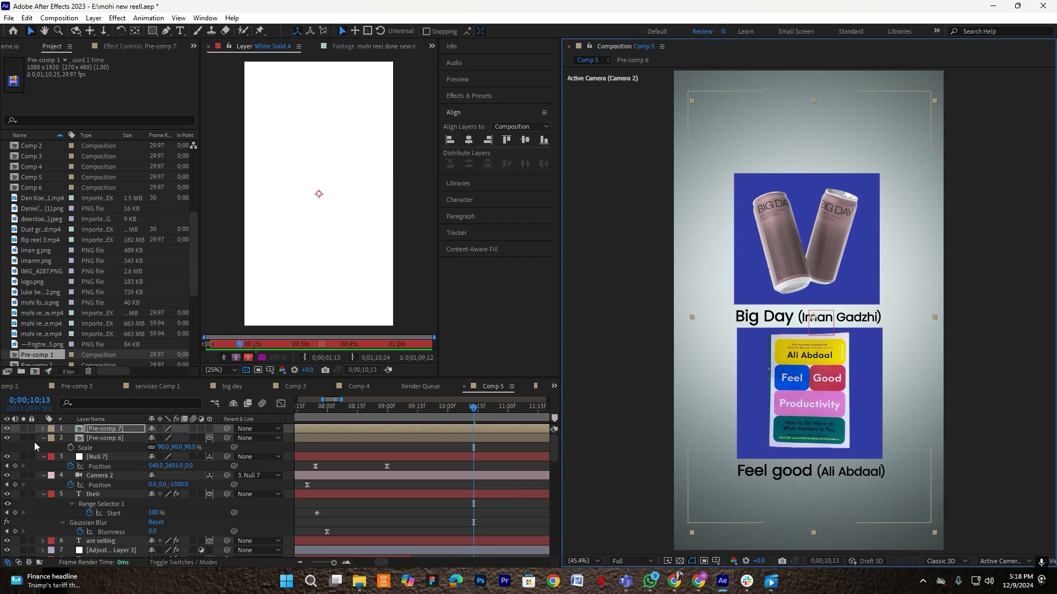
pyautogui.click(209, 429)
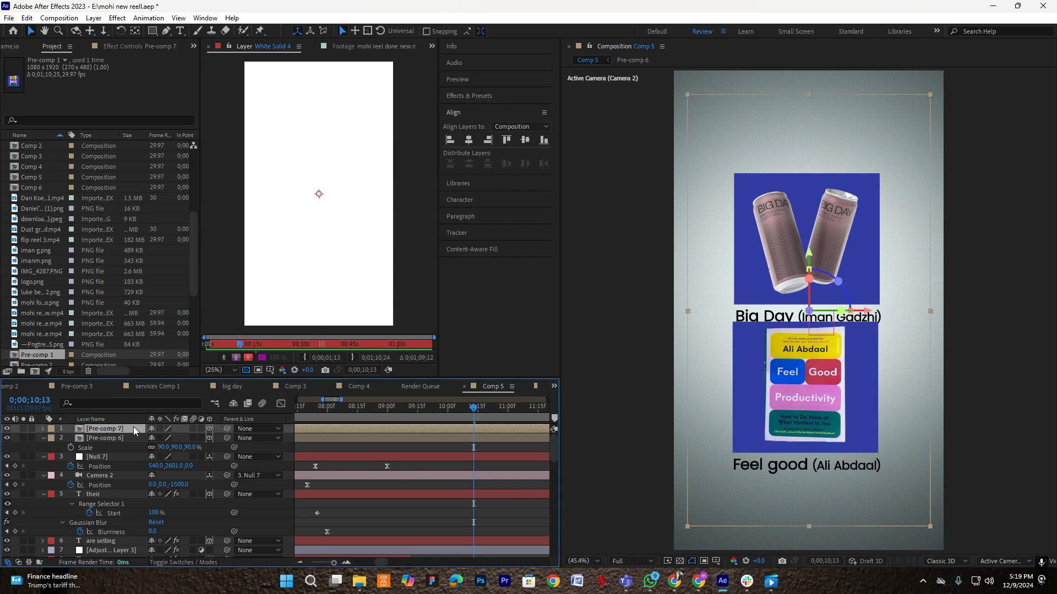
pyautogui.moveTo(812, 260); pyautogui.dragTo(814, 268)
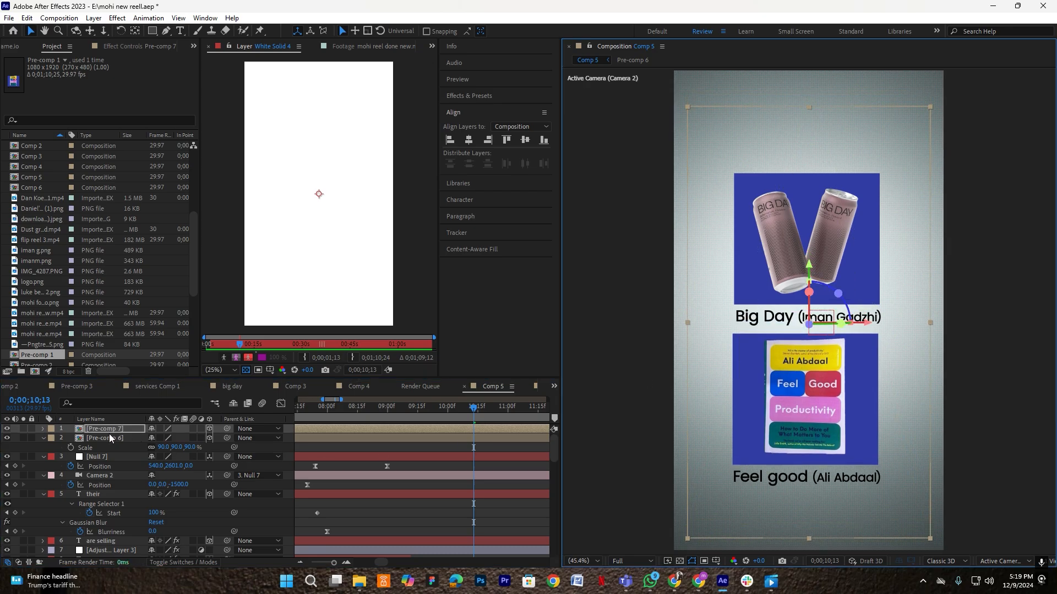
pyautogui.hotkey('alt', 'shift', 'p')
pyautogui.click(386, 413)
pyautogui.click(395, 442)
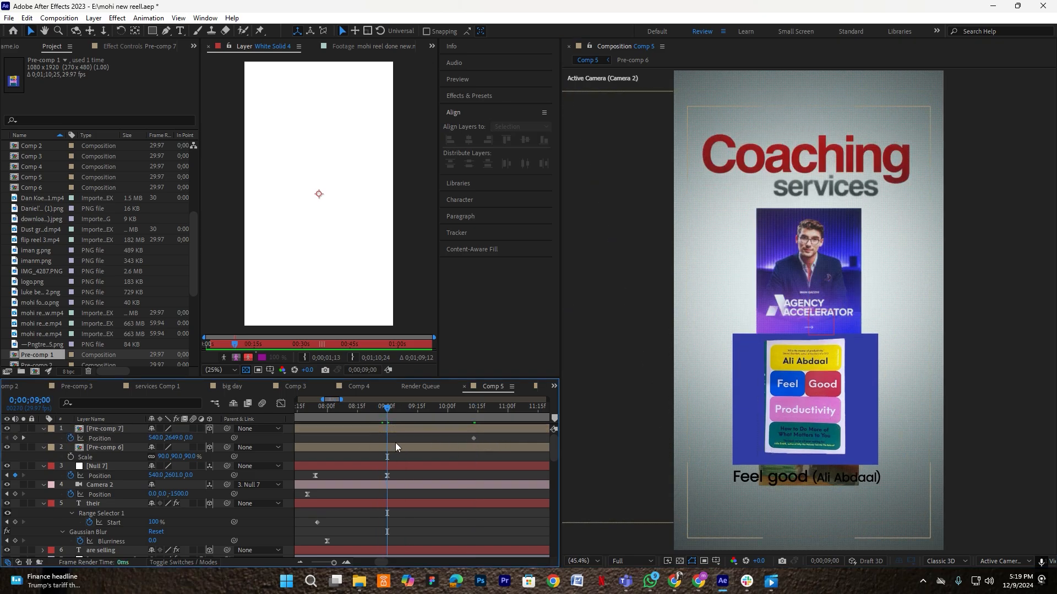
# - At 9;12, push the Feel good card off-screen right to 1432,2649,0, adding a Position keyframe
pyautogui.click(398, 447)
pyautogui.press('p')
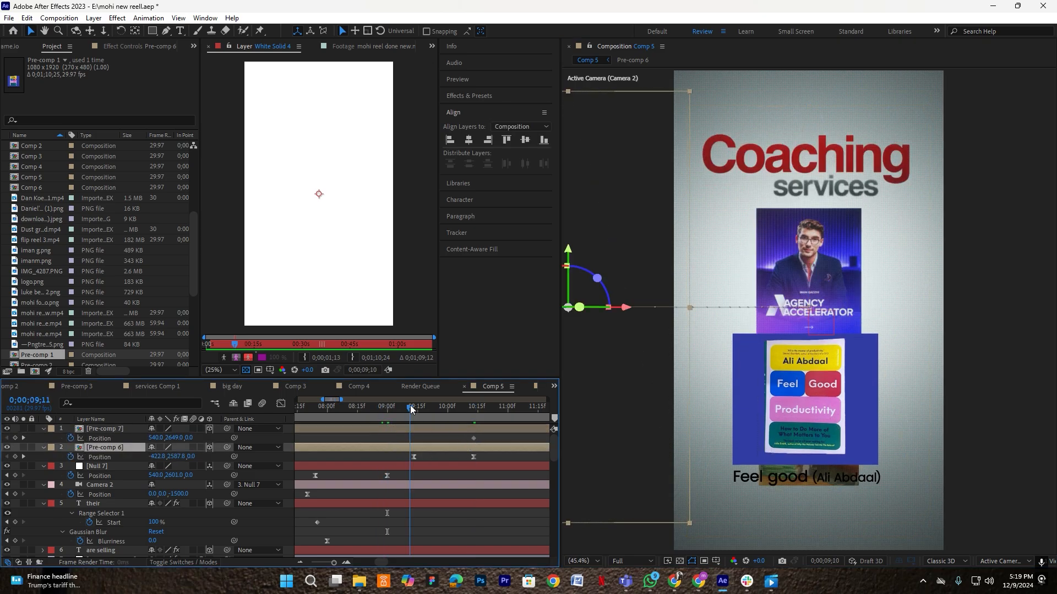
pyautogui.moveTo(410, 409); pyautogui.dragTo(413, 409)
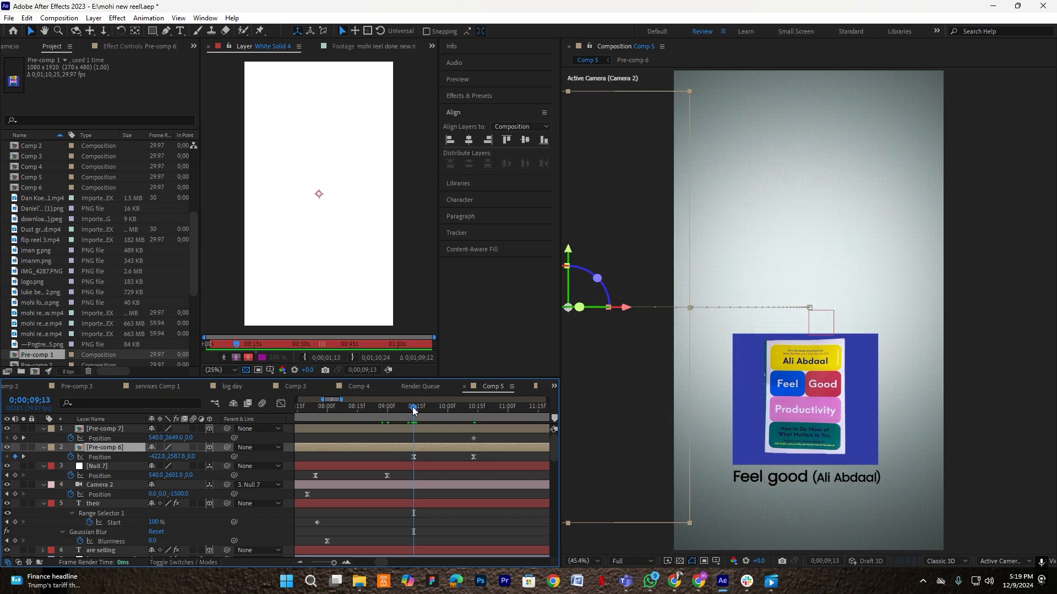
pyautogui.moveTo(155, 438); pyautogui.dragTo(669, 455)
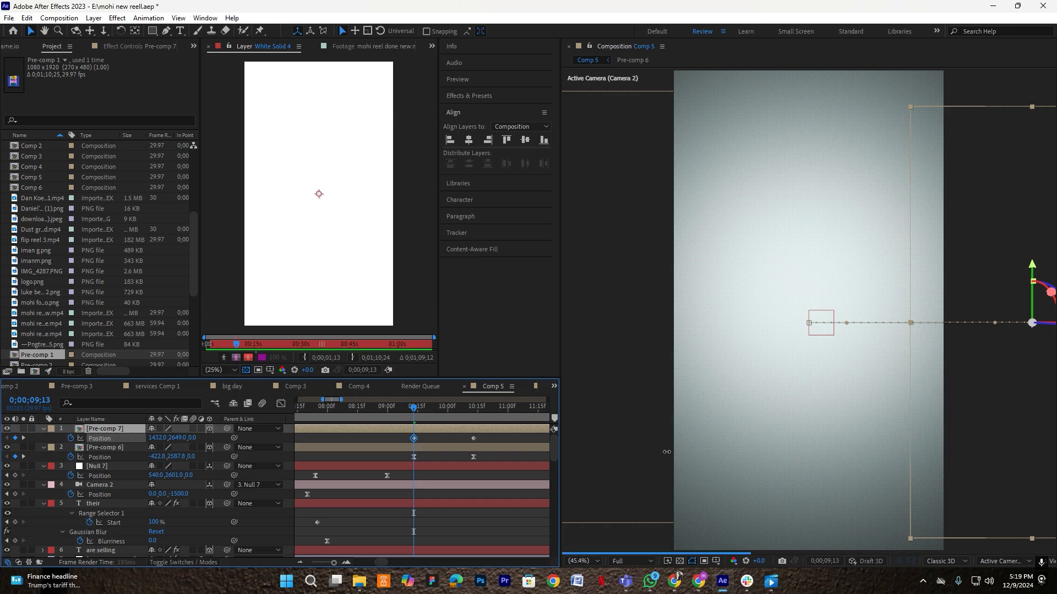
# - Ease the Feel good Position keyframes in the speed graph to start fast and settle slowly
pyautogui.moveTo(483, 437); pyautogui.dragTo(366, 441)
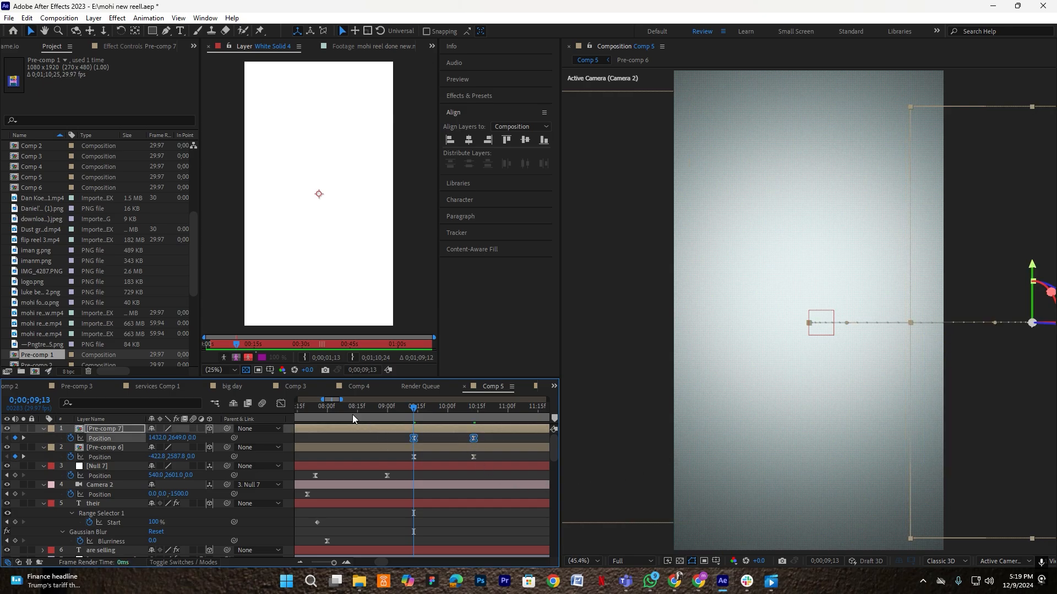
pyautogui.click(281, 404)
pyautogui.moveTo(501, 509); pyautogui.dragTo(397, 541)
pyautogui.scroll(1, 444, 533)
pyautogui.moveTo(483, 531); pyautogui.dragTo(386, 531)
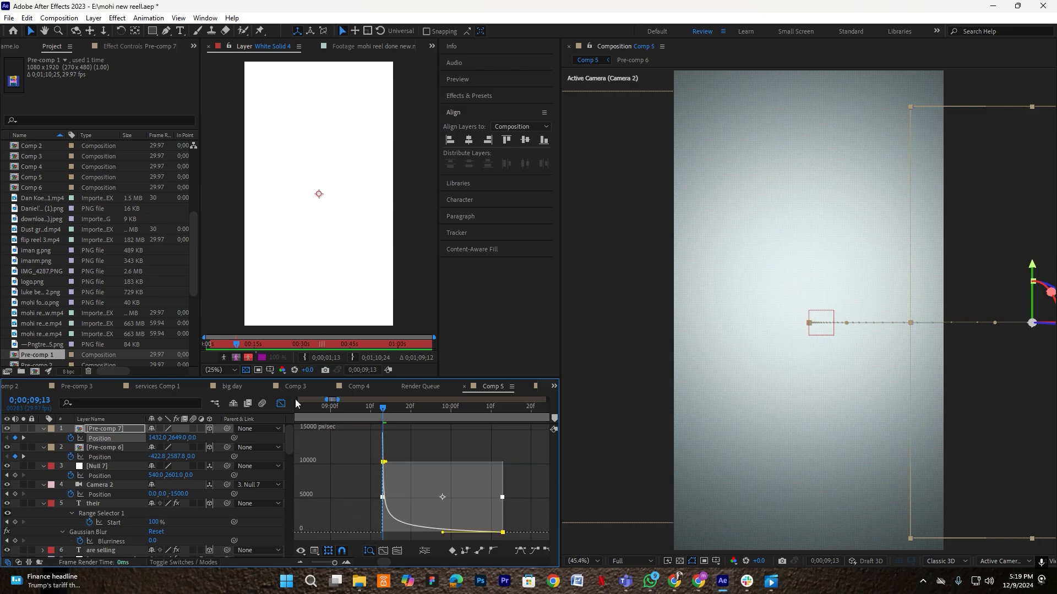
pyautogui.click(281, 403)
pyautogui.moveTo(390, 409); pyautogui.dragTo(319, 414)
pyautogui.click(731, 384)
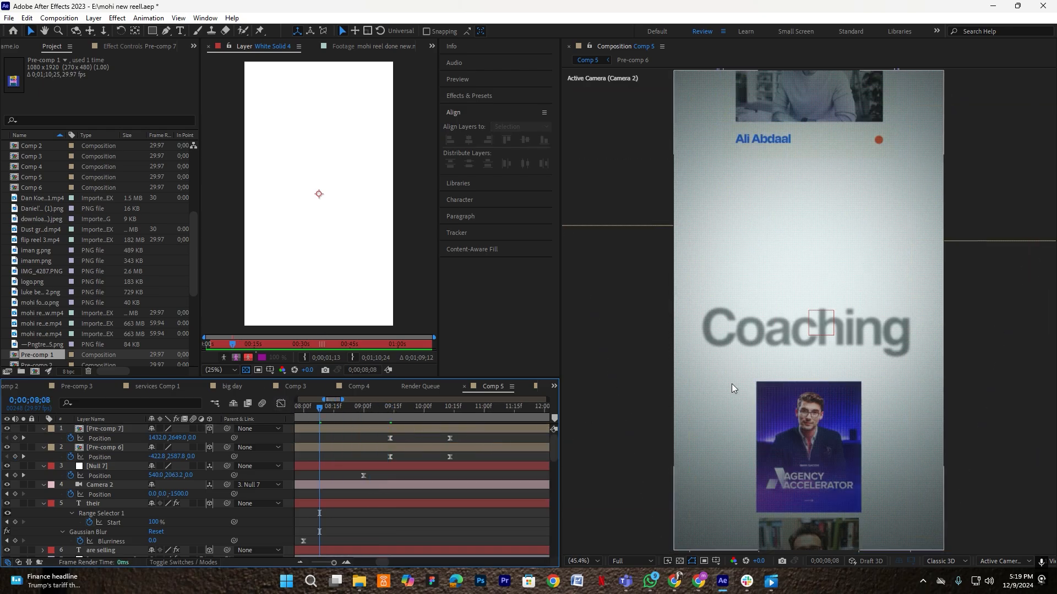
# - Preview the Big Day and Feel good card slide-ins, replaying from 8;15
pyautogui.press('space')
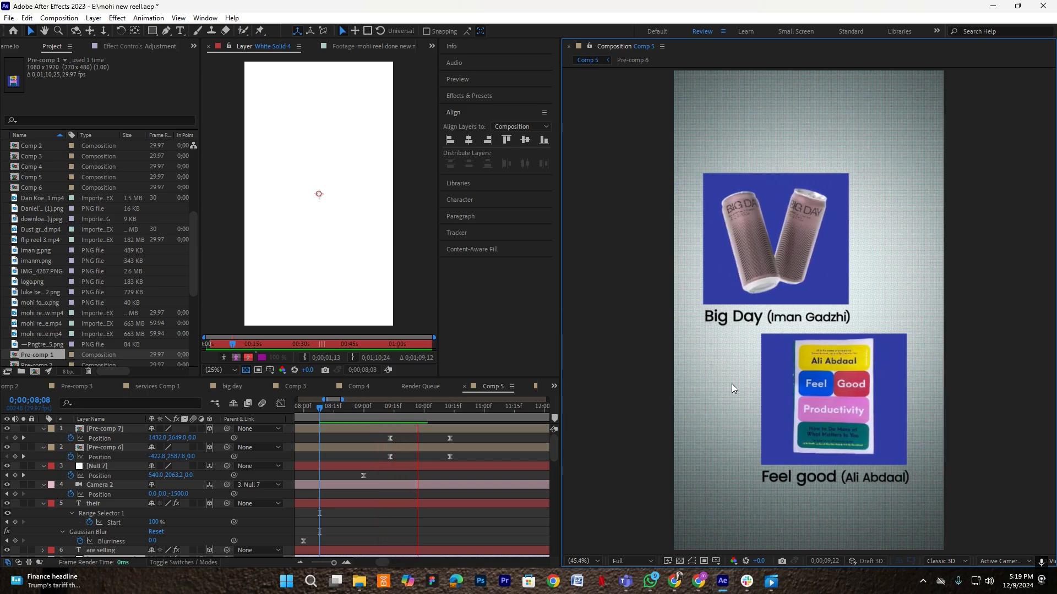
pyautogui.press('space')
pyautogui.click(334, 410)
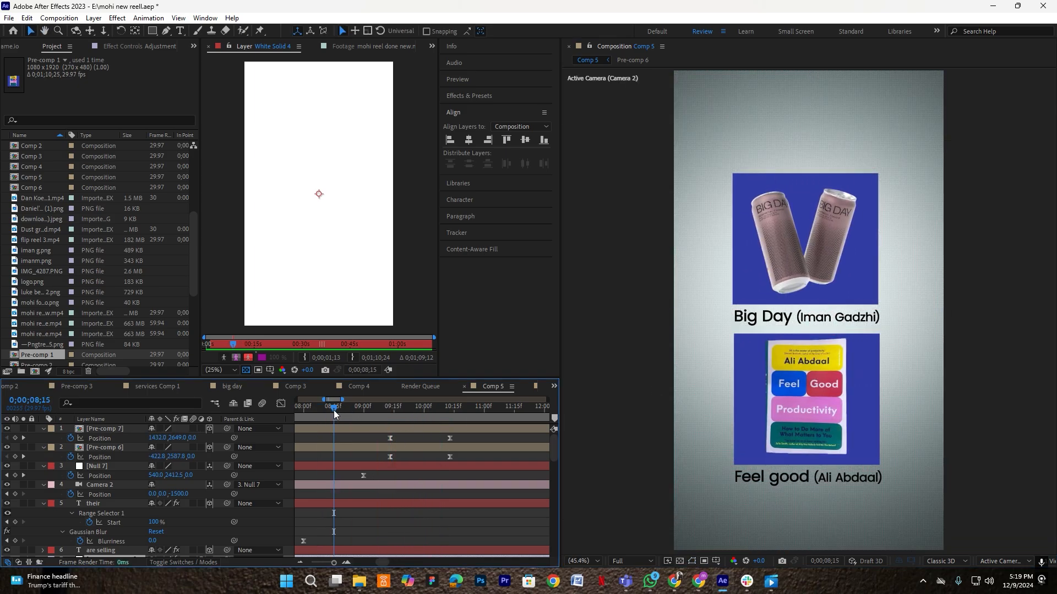
pyautogui.press('space')
pyautogui.press('space')
# - Trim Camera 2's in-point so the layer starts around 6.3 seconds
pyautogui.scroll(-2, 428, 432)
pyautogui.scroll(-10, 384, 455)
pyautogui.scroll(1, 374, 434)
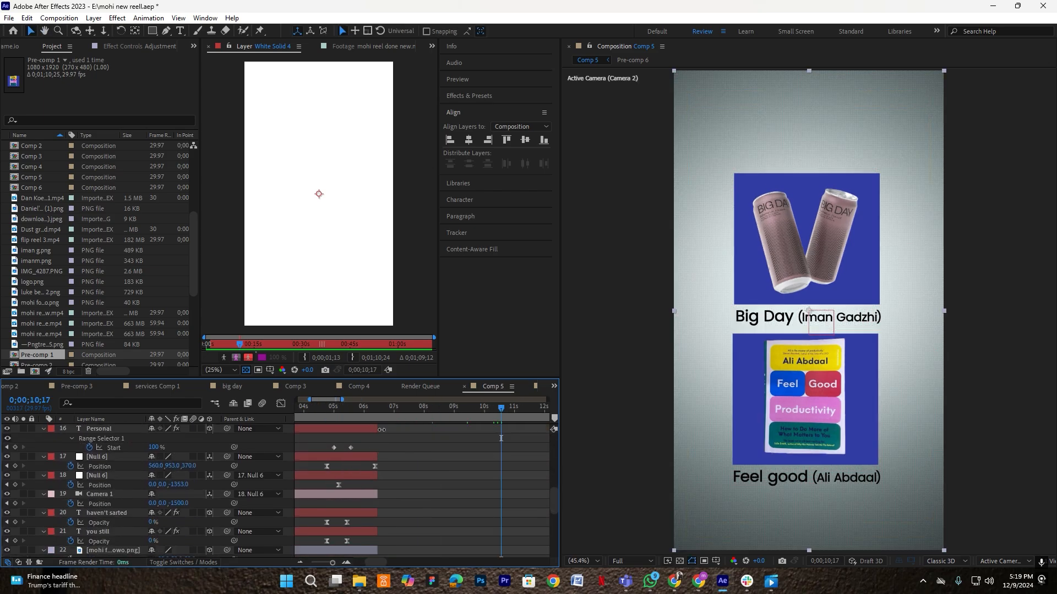
pyautogui.scroll(5, 374, 454)
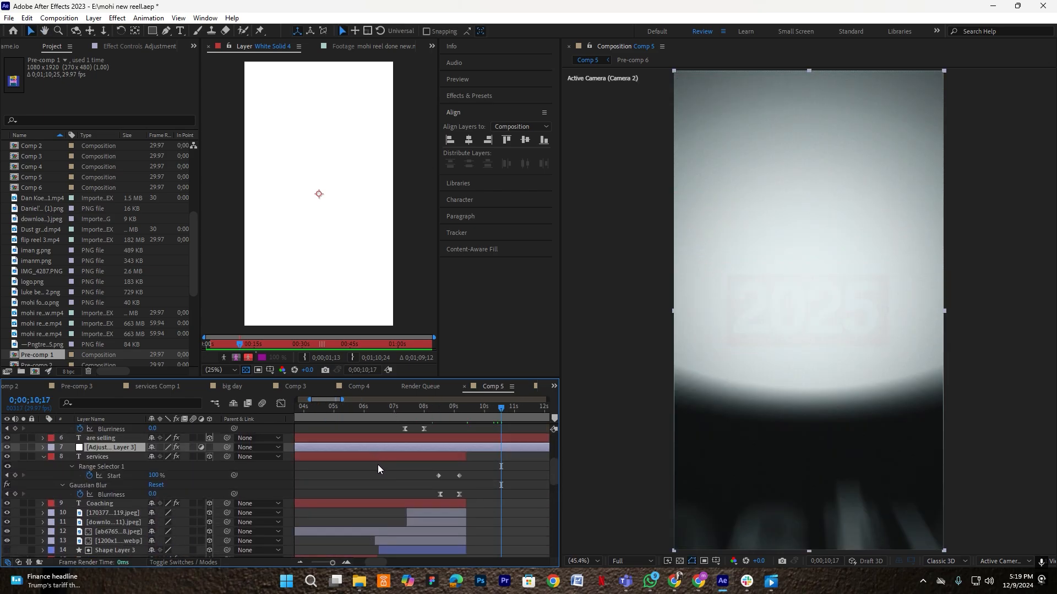
pyautogui.scroll(4, 377, 468)
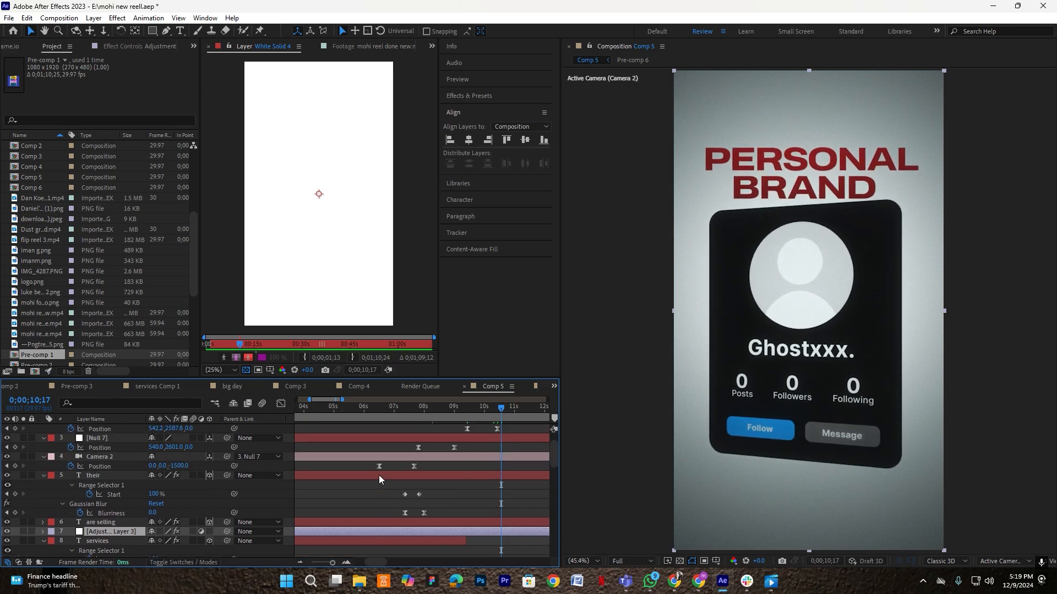
pyautogui.scroll(-3, 379, 474)
pyautogui.click(306, 457)
pyautogui.moveTo(297, 458); pyautogui.dragTo(351, 466)
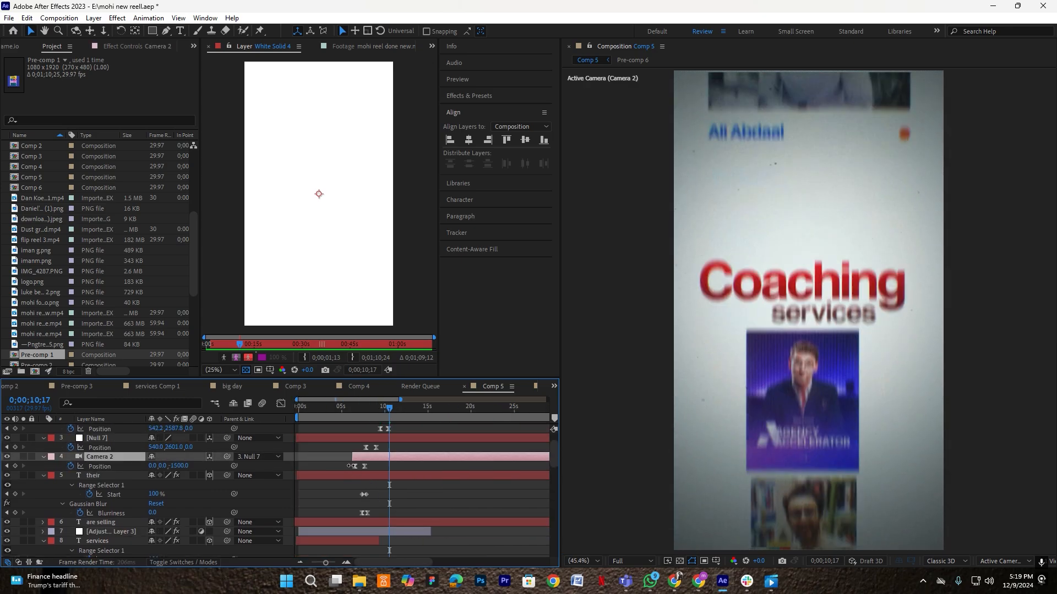